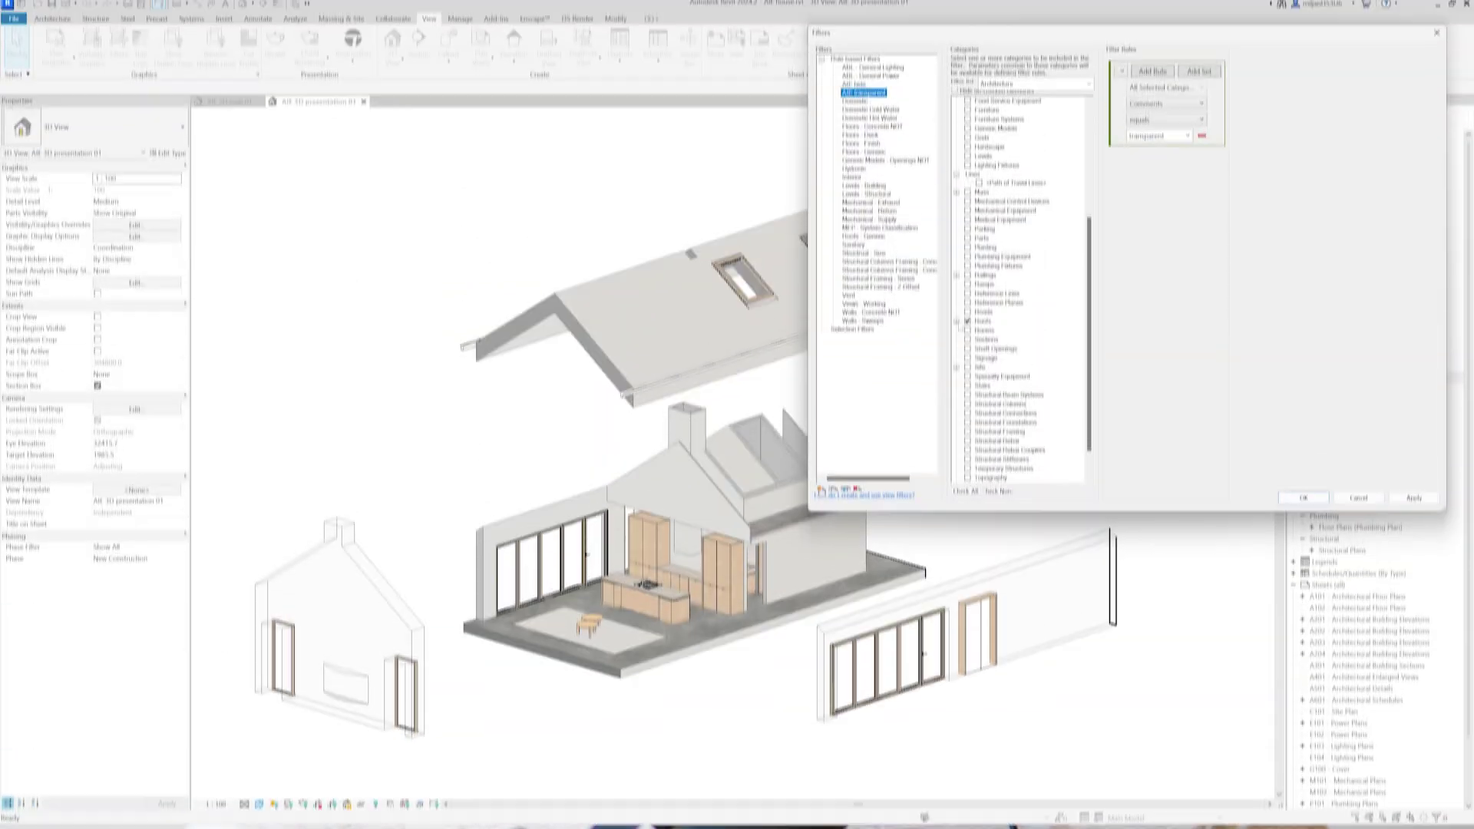
click(957, 321)
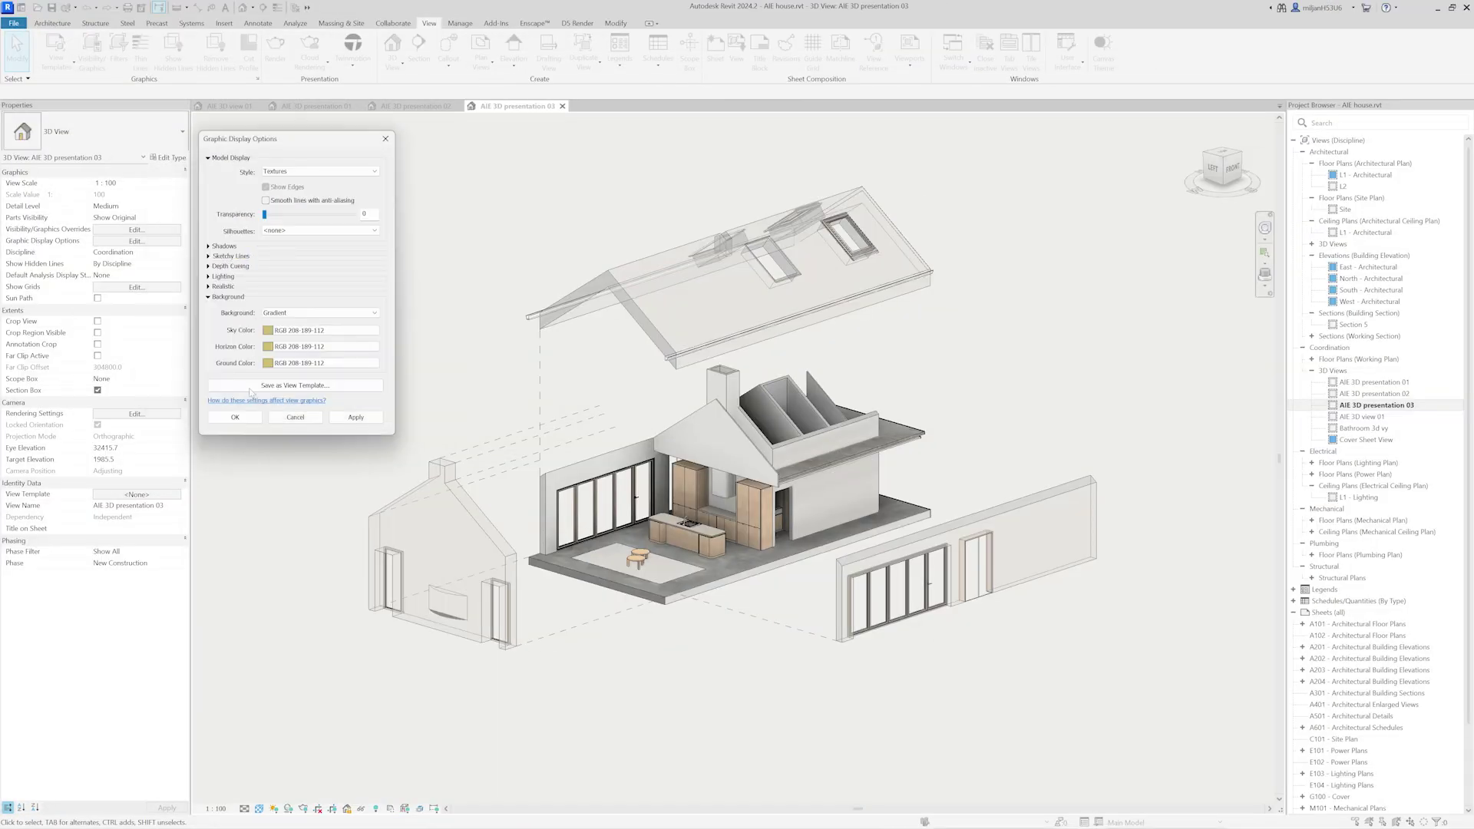
click(235, 417)
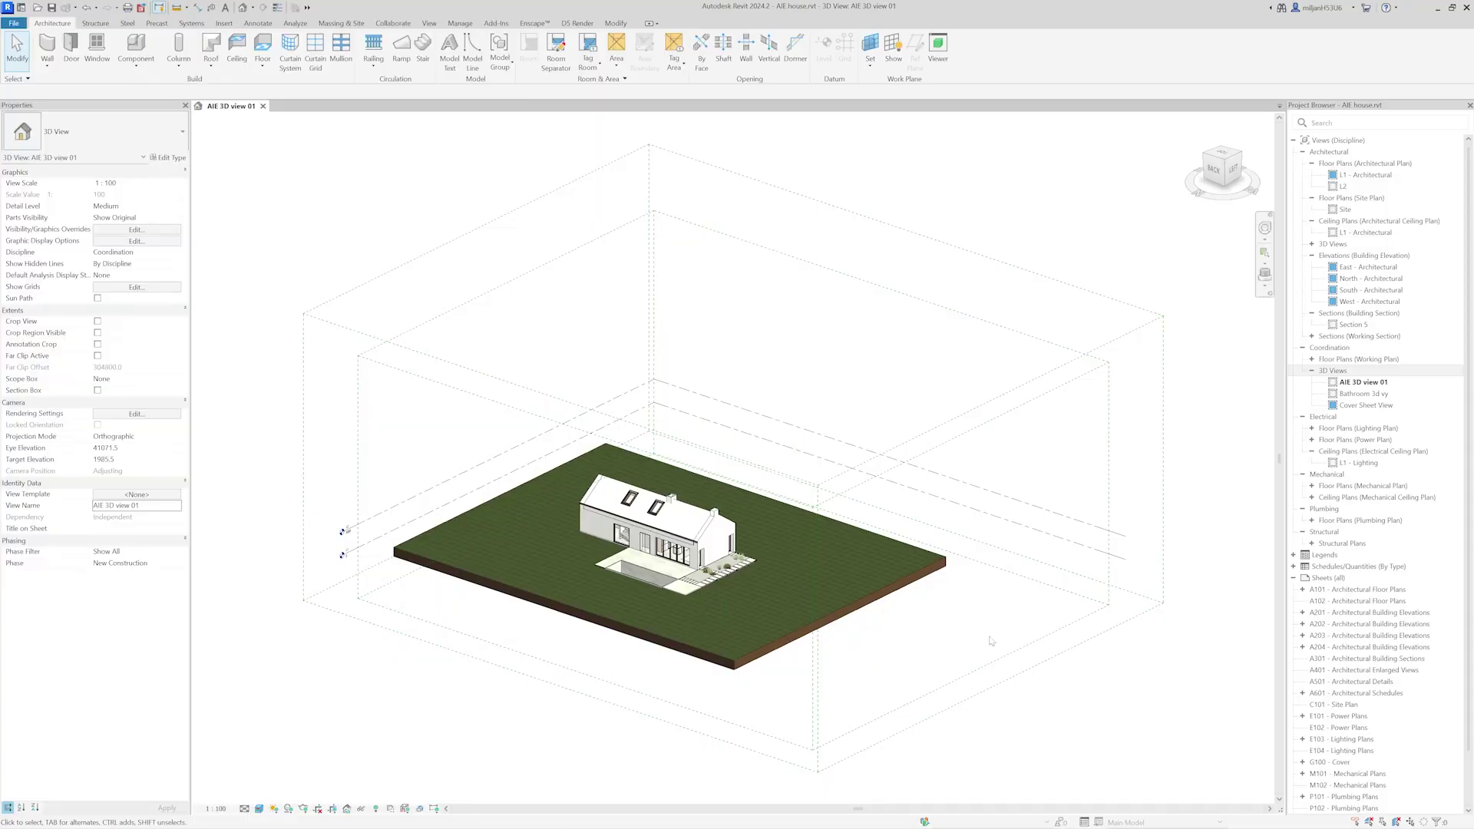
Duplicate the view AIE 3D view 01 and rename the copy AIE 3D presentation 01
shift+middle_drag(965, 644, 649, 630)
scroll(722, 593, up, 6)
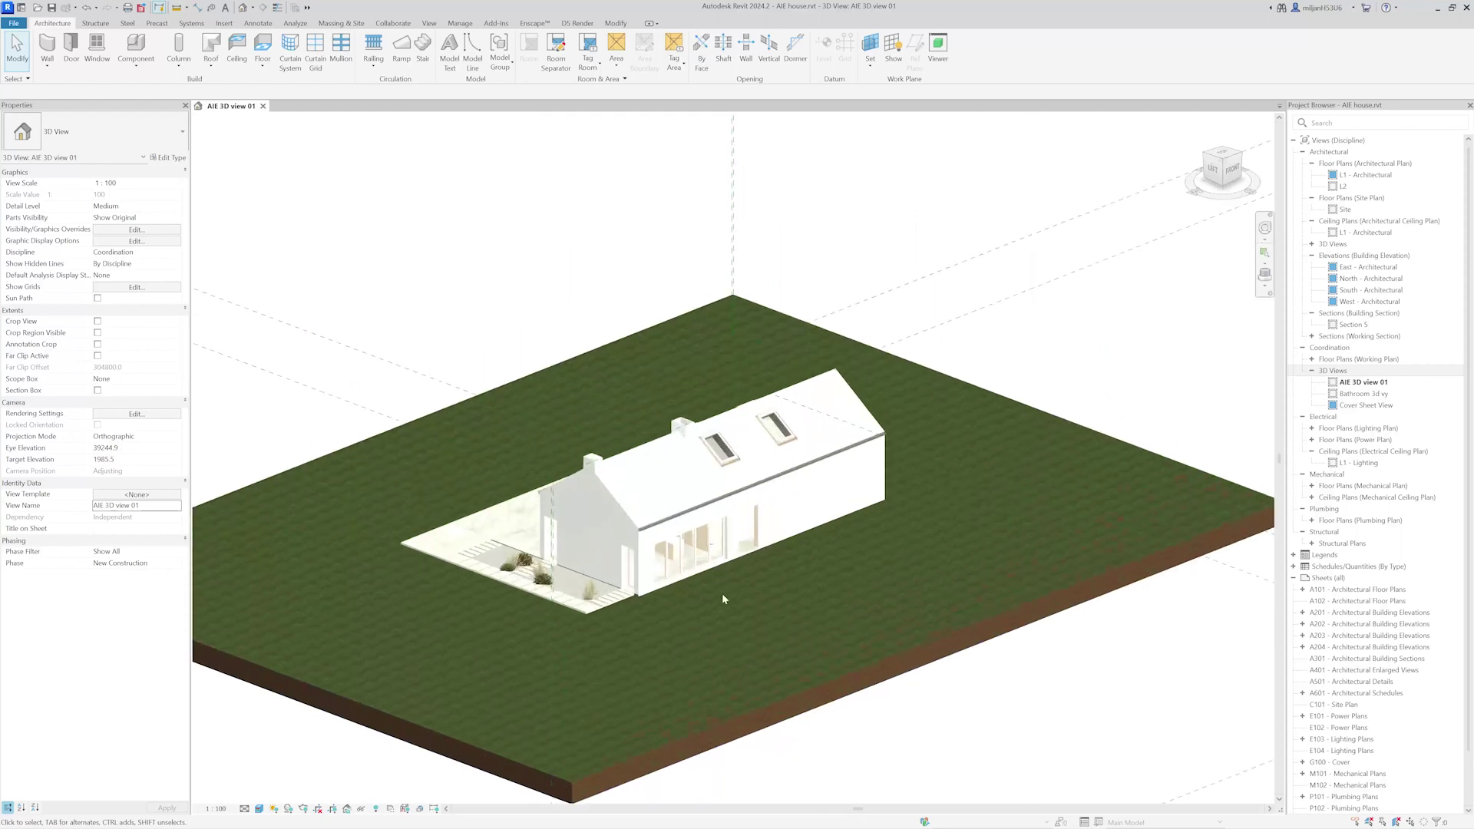
scroll(692, 591, up, 2)
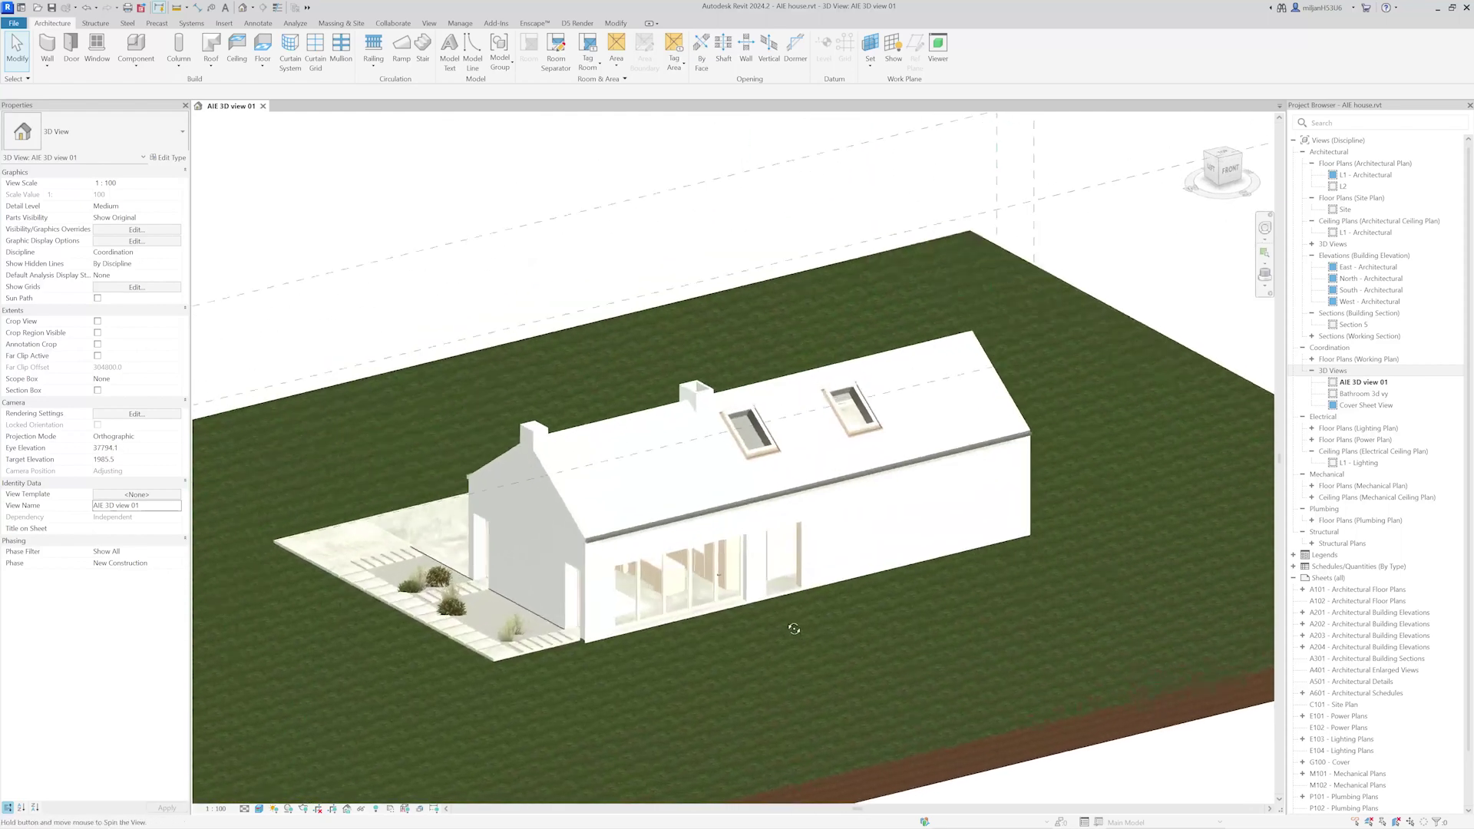
scroll(848, 624, up, 2)
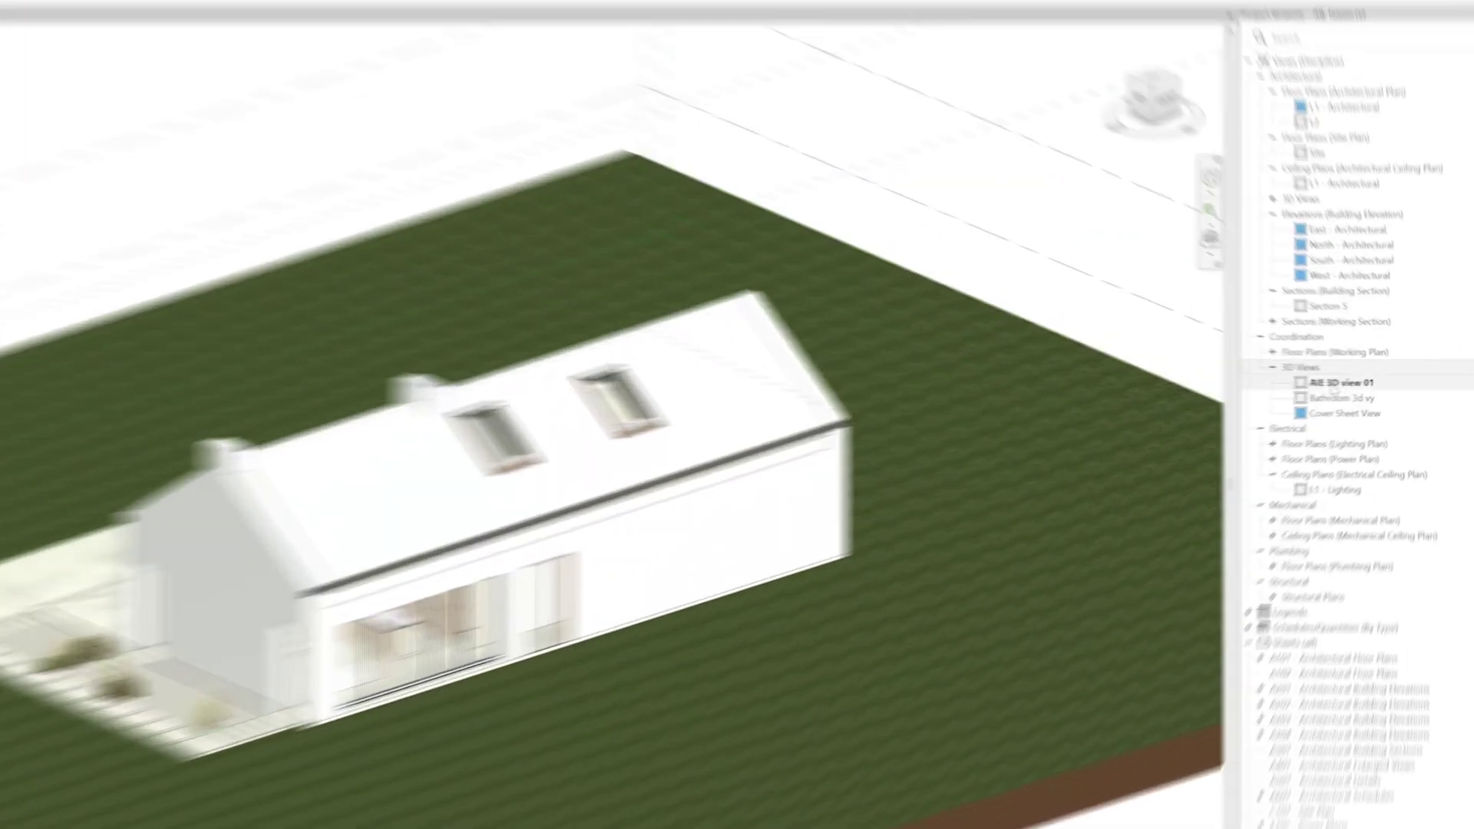
right_click(1336, 384)
mouse_move(1244, 597)
click(1107, 599)
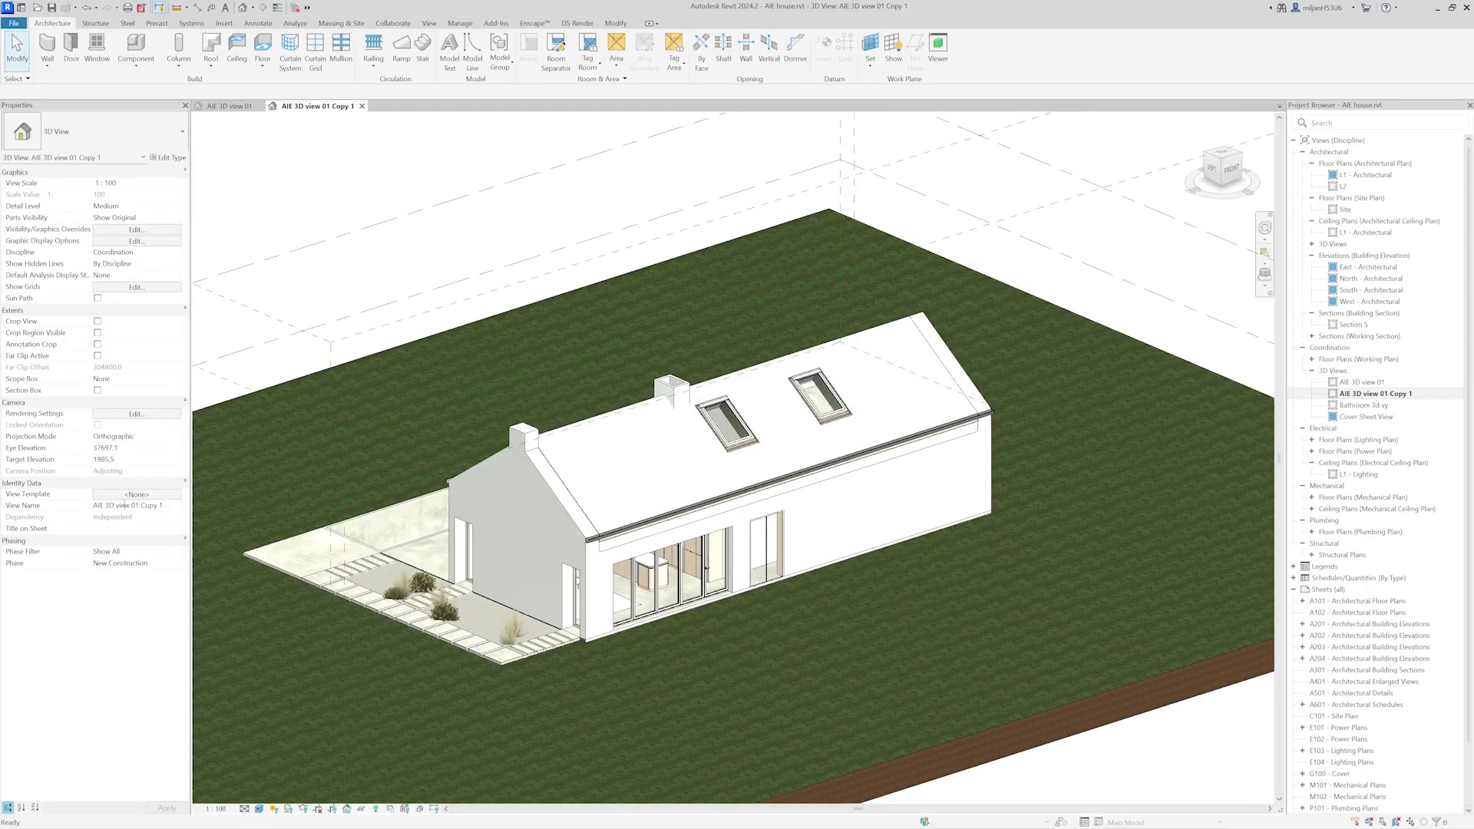
text(presentation 01)
key(Return)
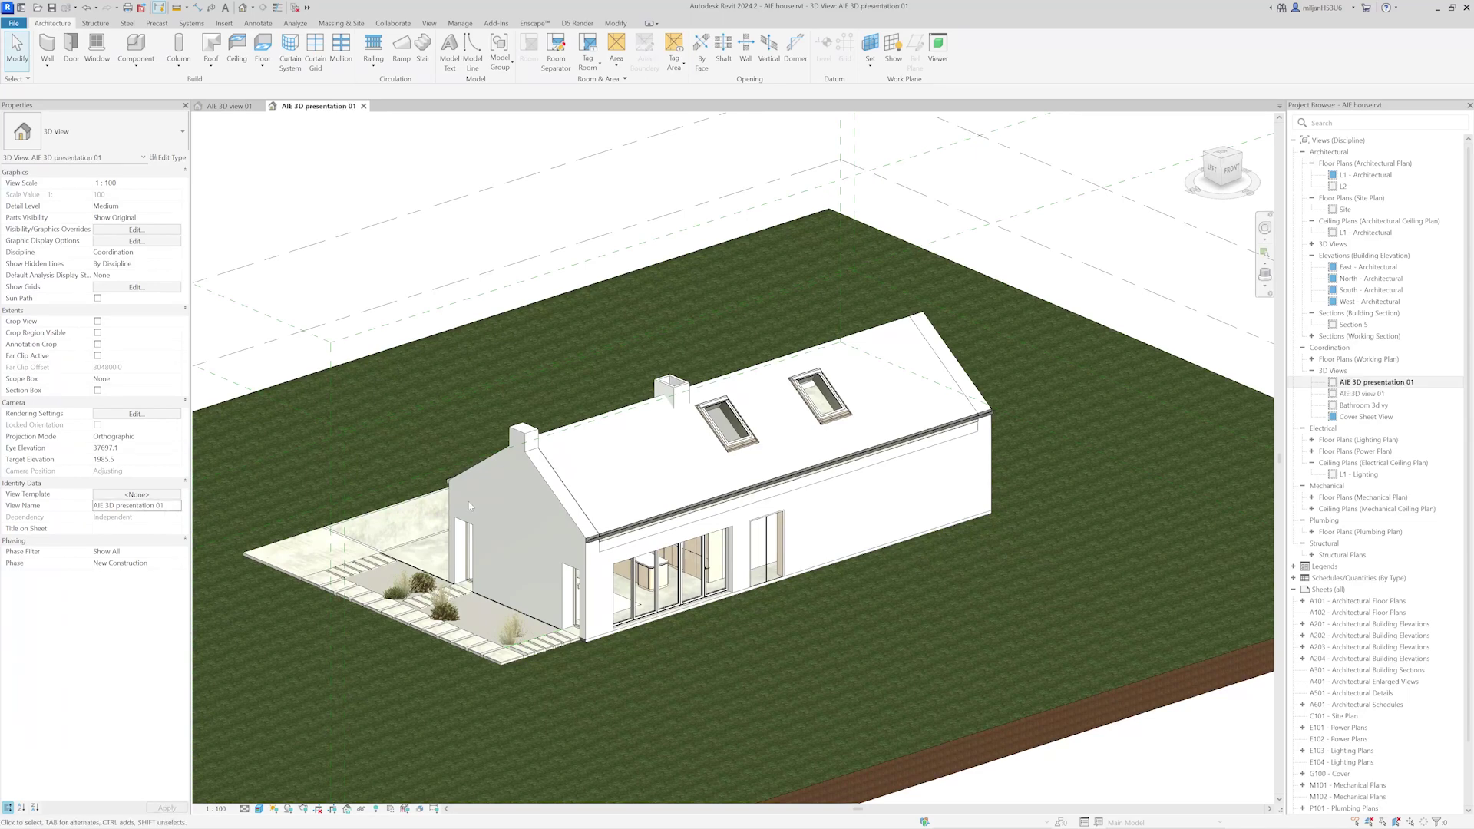
Orbit the house to a closer aerial corner angle and save and lock that 3D orientation
shift+middle_drag(469, 501, 577, 607)
scroll(695, 537, up, 3)
scroll(695, 537, down, 2)
scroll(561, 648, up, 2)
scroll(577, 606, up, 1)
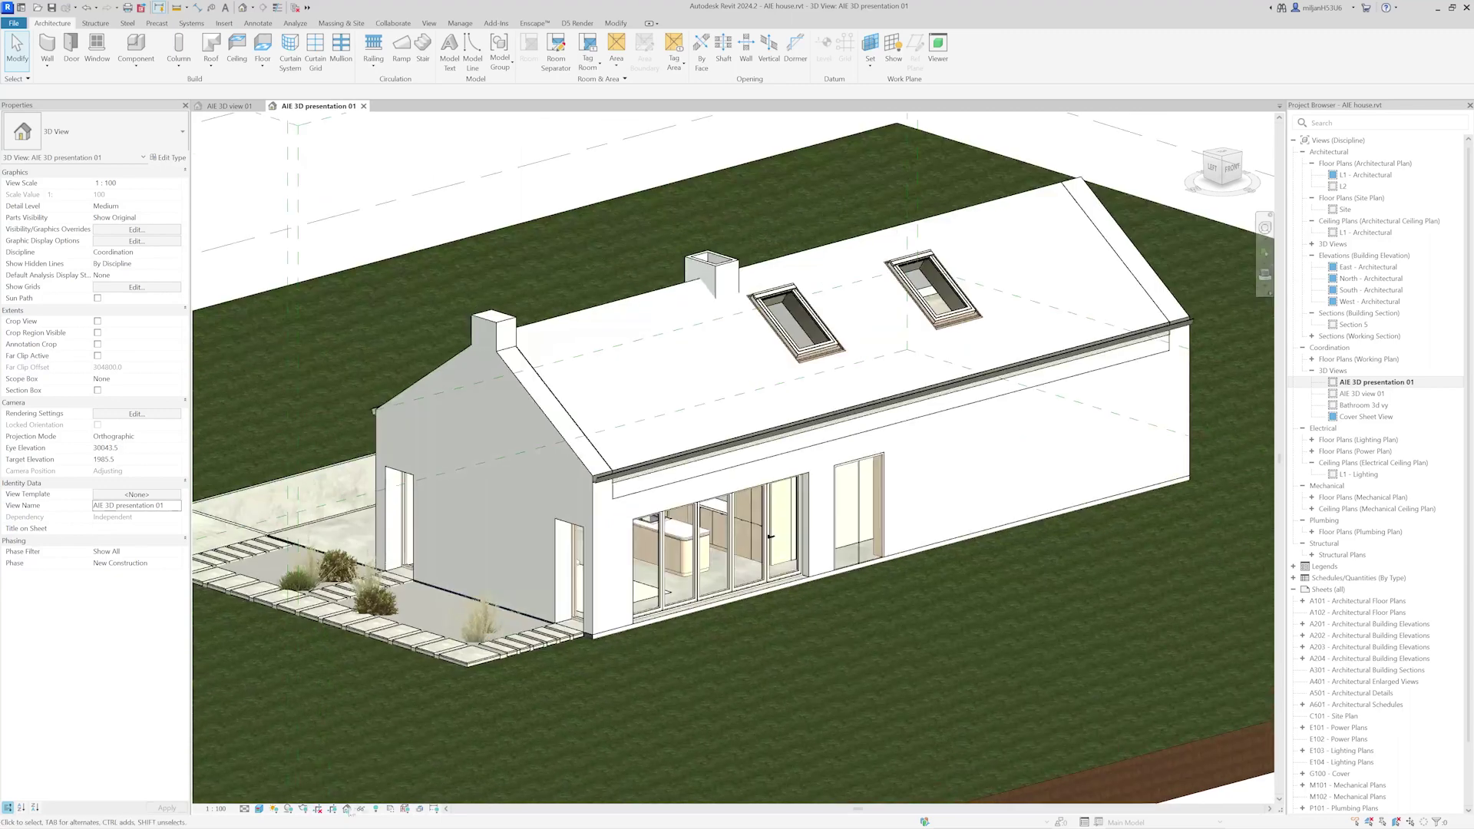
click(359, 809)
click(561, 750)
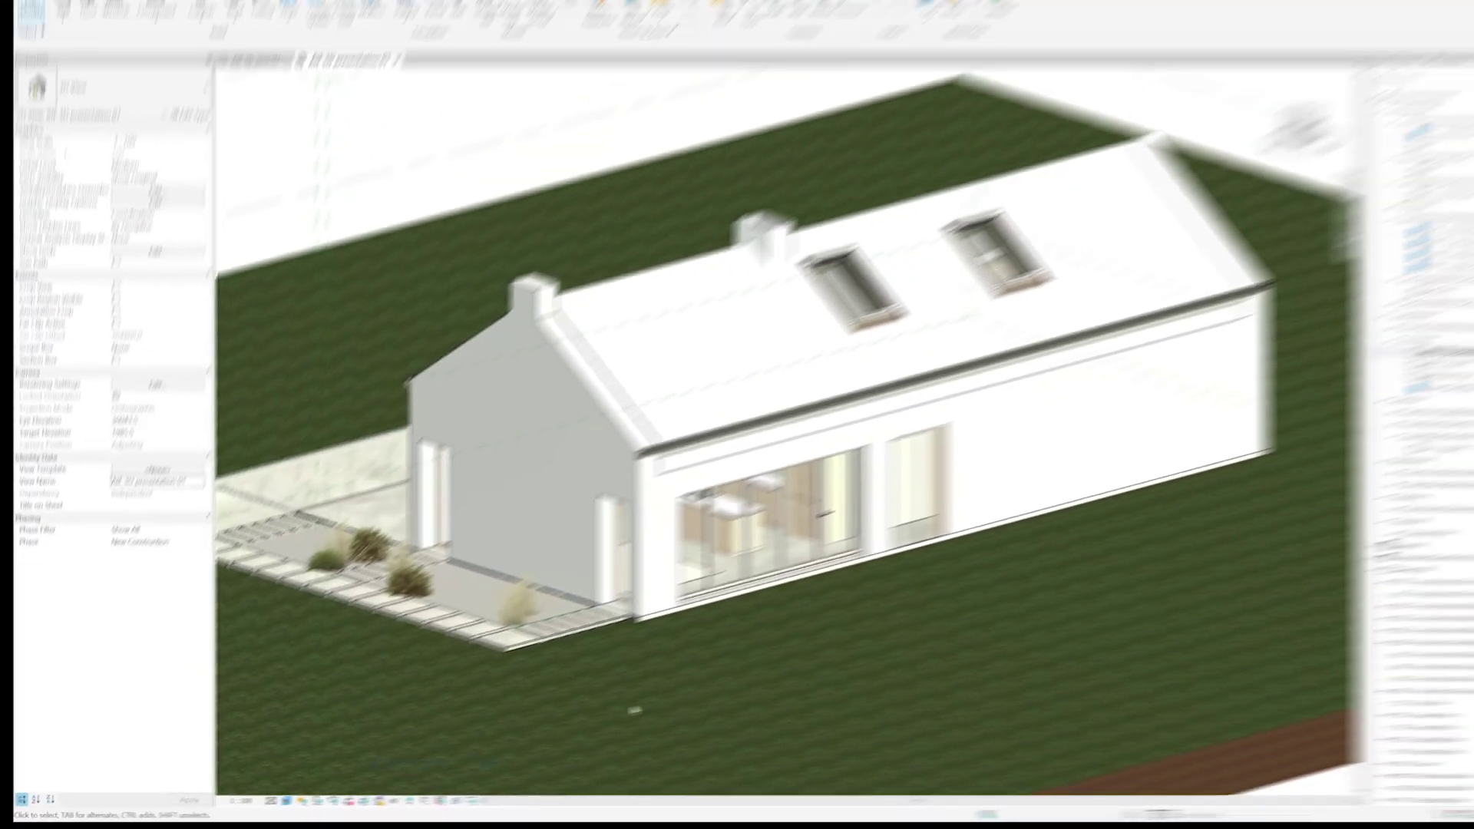
Hide the Toposolid model category in the presentation view through its visibility/graphic overrides
scroll(588, 722, down, 1)
middle_drag(587, 722, 612, 691)
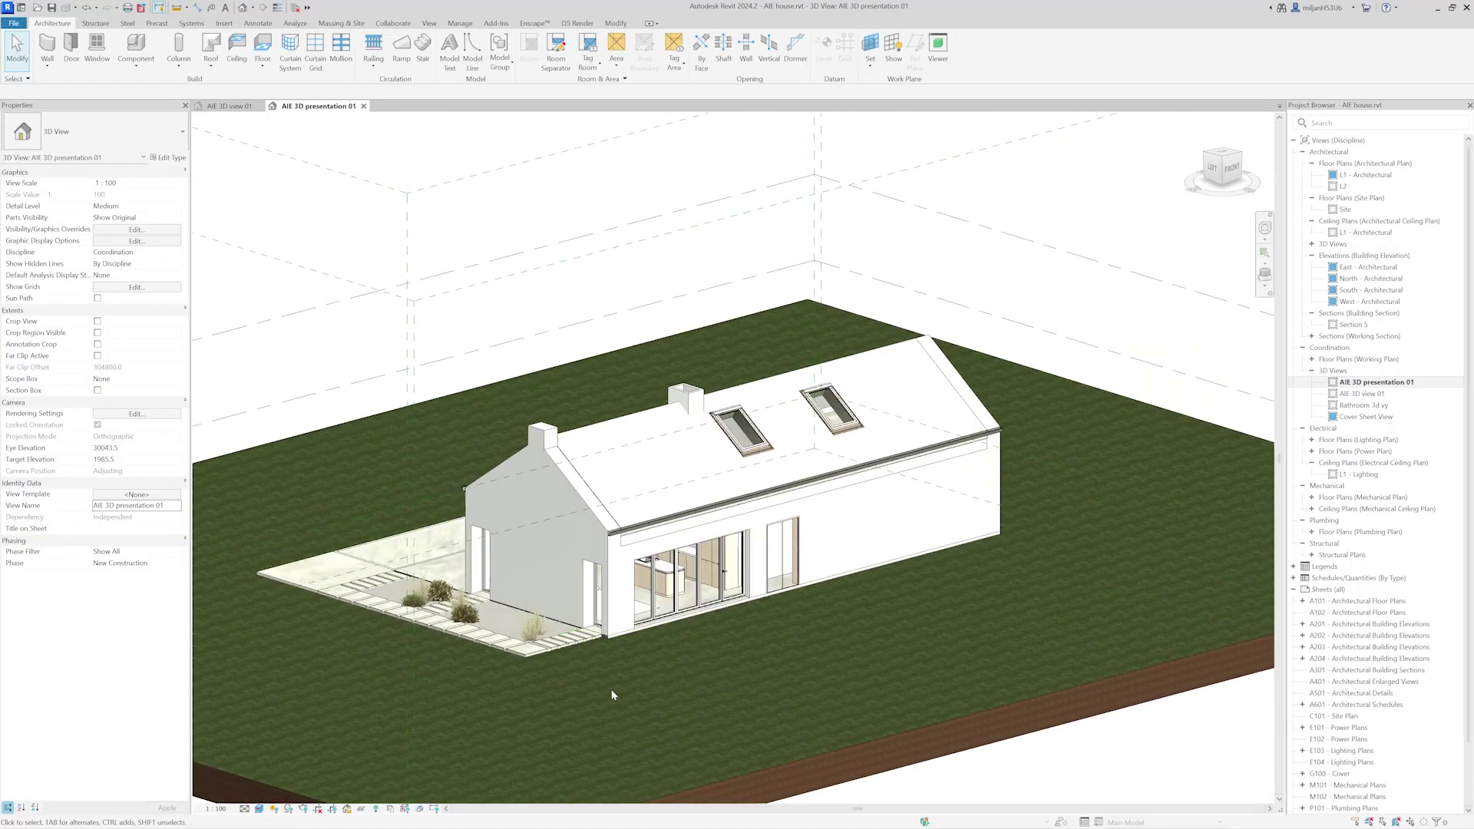
scroll(612, 693, up, 1)
key(g)
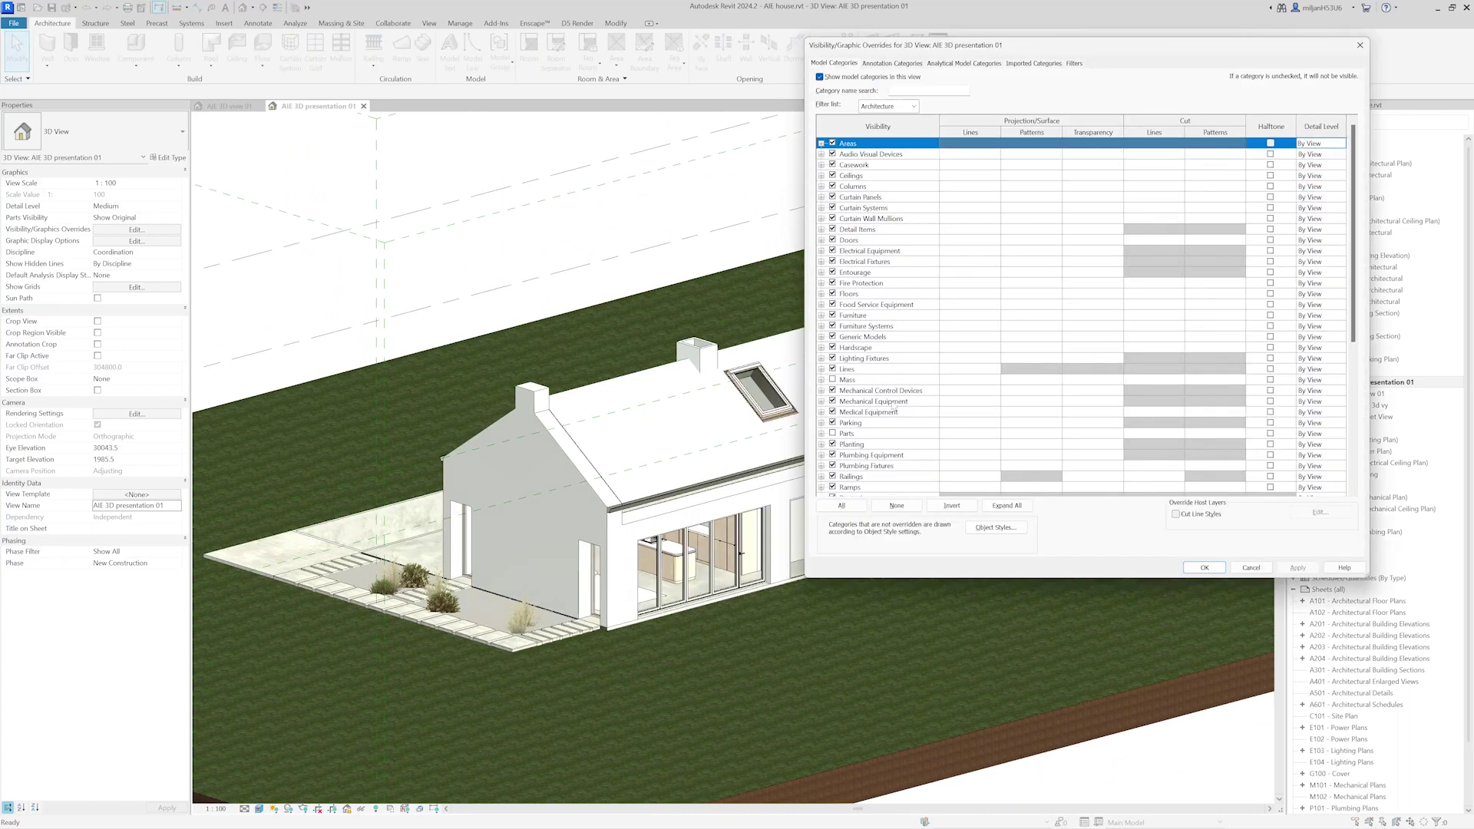
scroll(895, 409, down, 7)
click(832, 455)
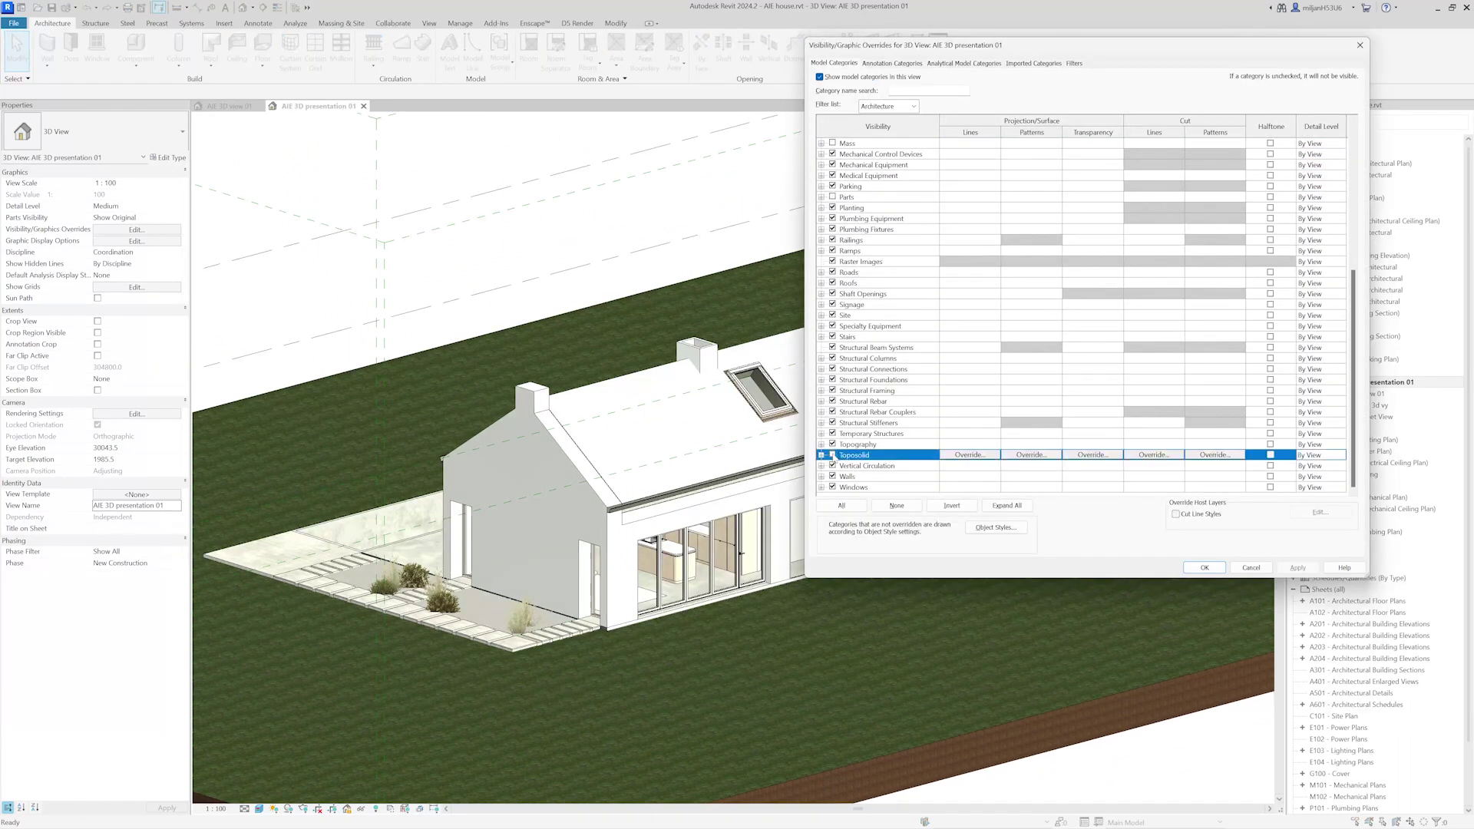
click(1298, 567)
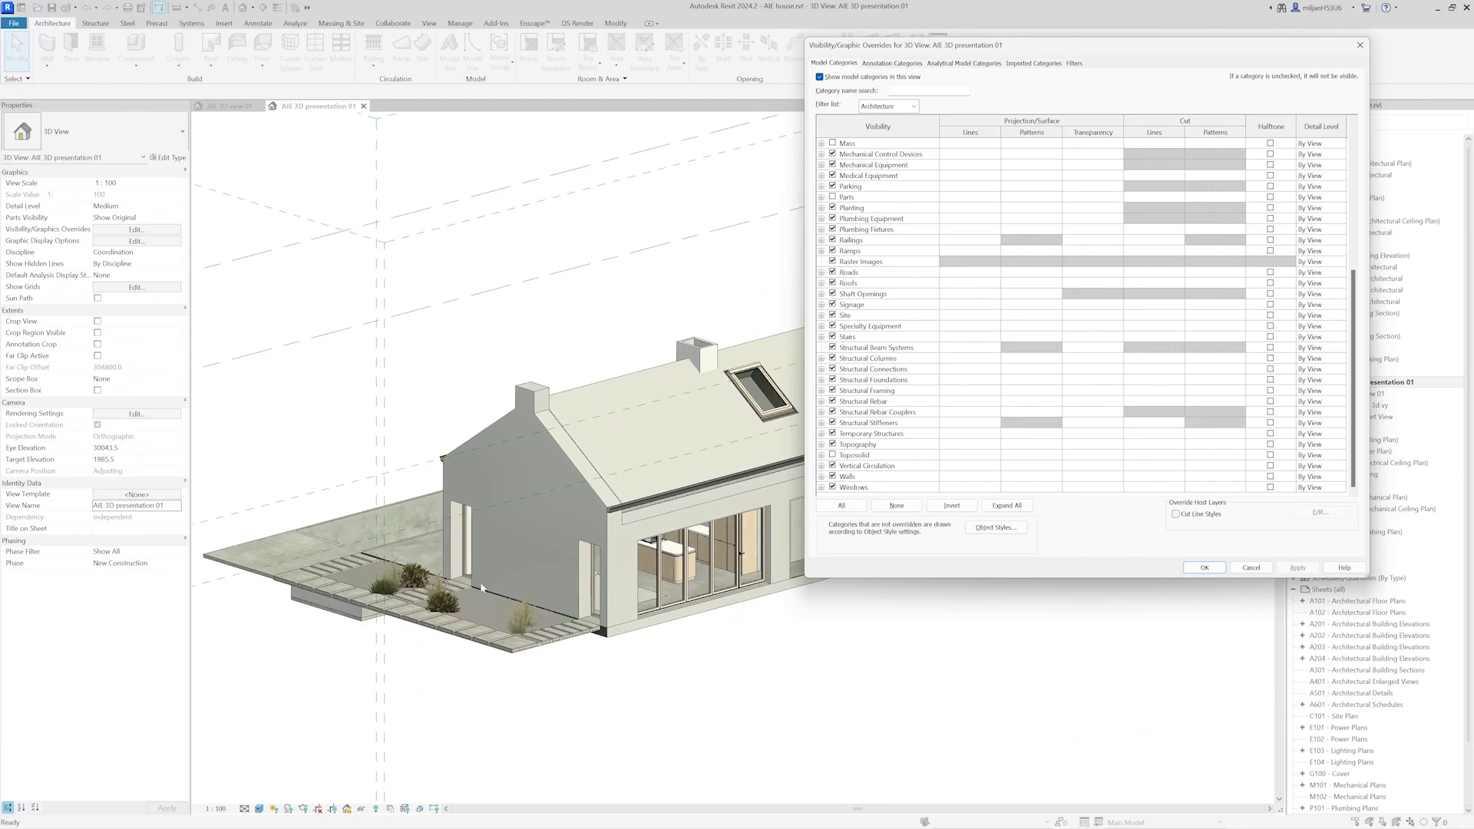
Hide the Grids, Levels and Scope Boxes annotation categories in the presentation view
click(889, 63)
scroll(833, 465, down, 2)
click(832, 416)
scroll(860, 368, down, 5)
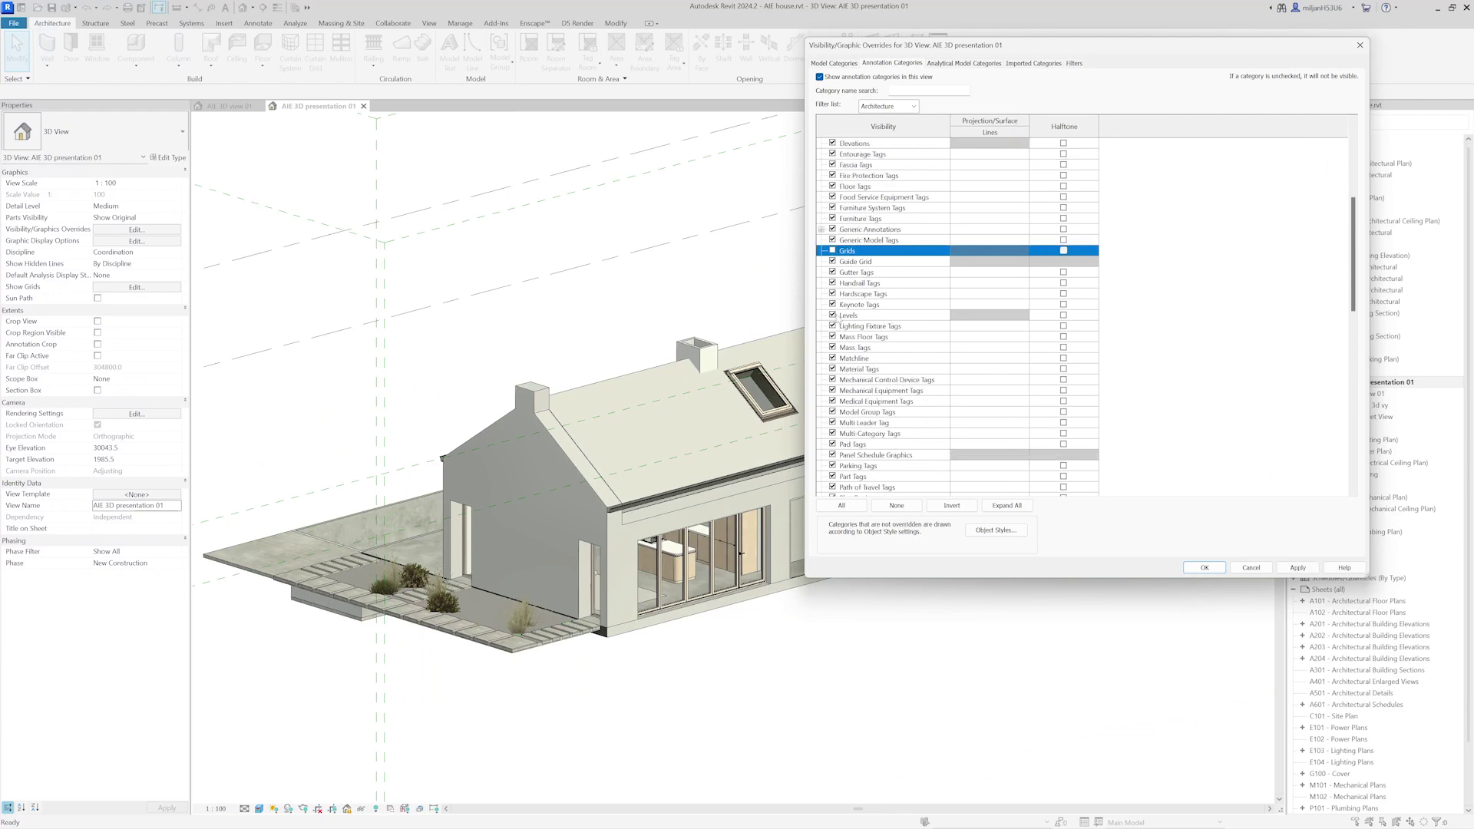
scroll(836, 320, down, 11)
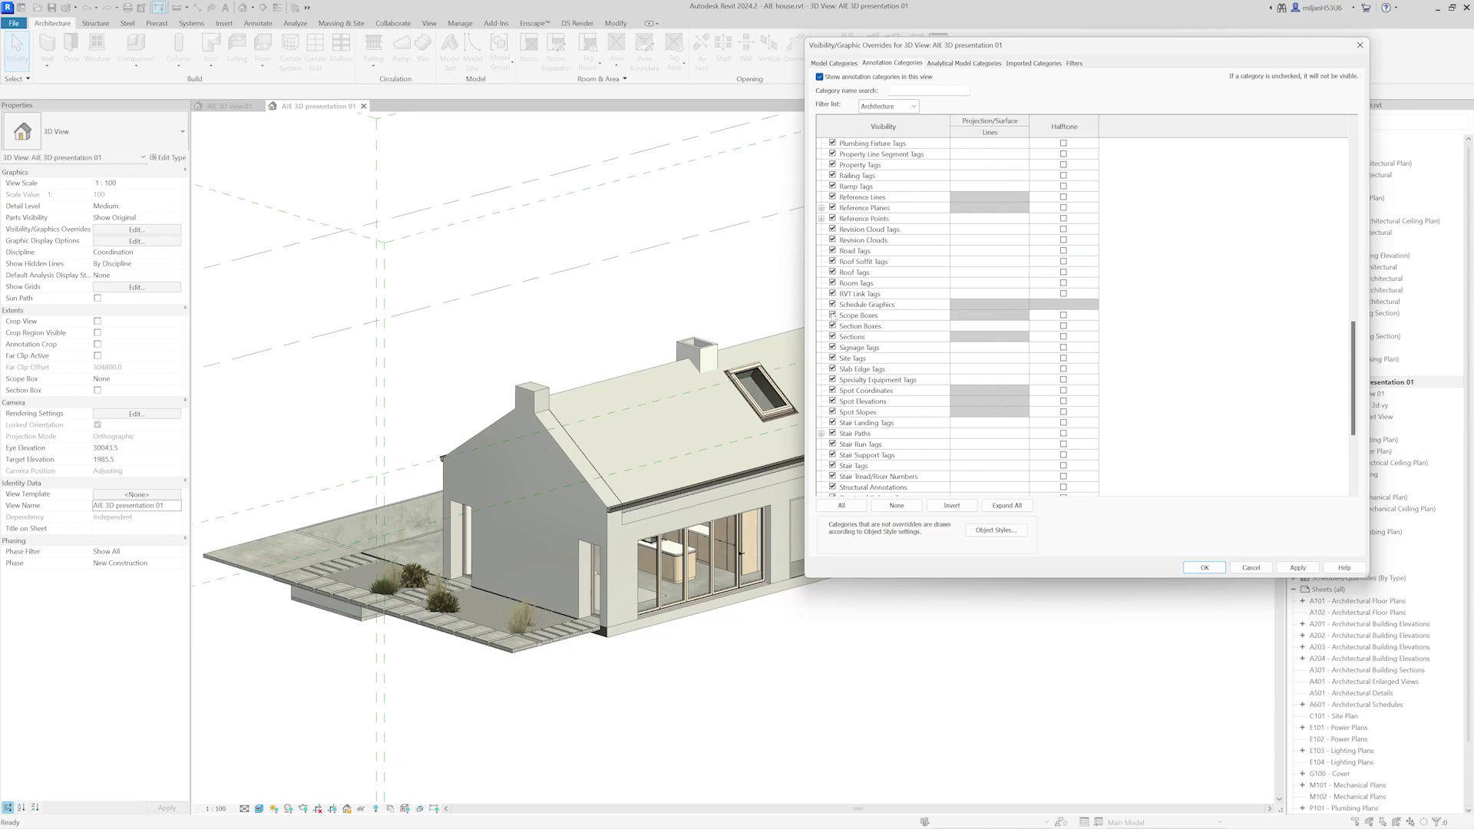
click(833, 316)
click(1298, 567)
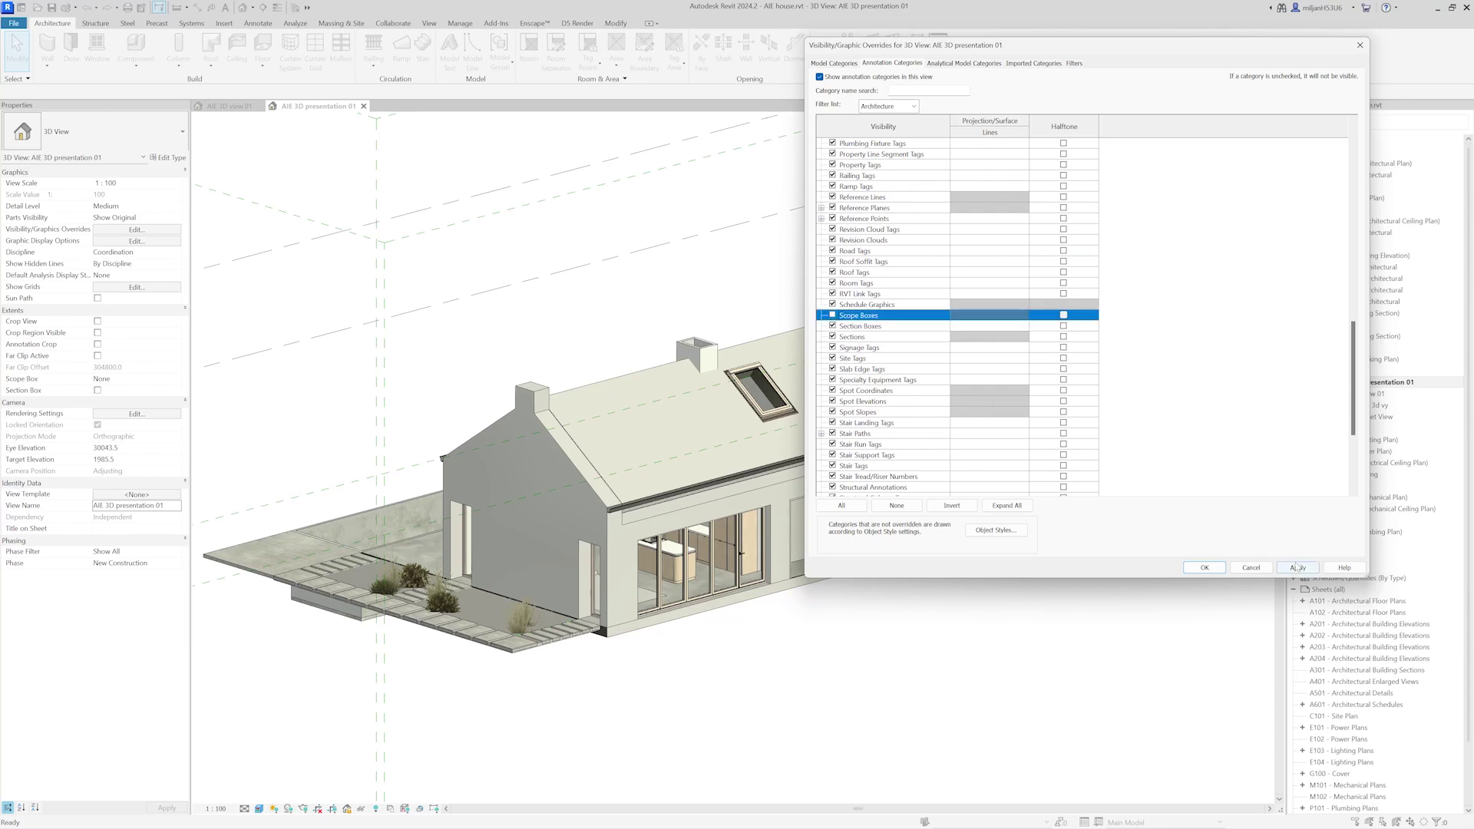
click(1207, 567)
Displace the roof of the house vertically upward by about 6690 mm
scroll(1144, 582, down, 5)
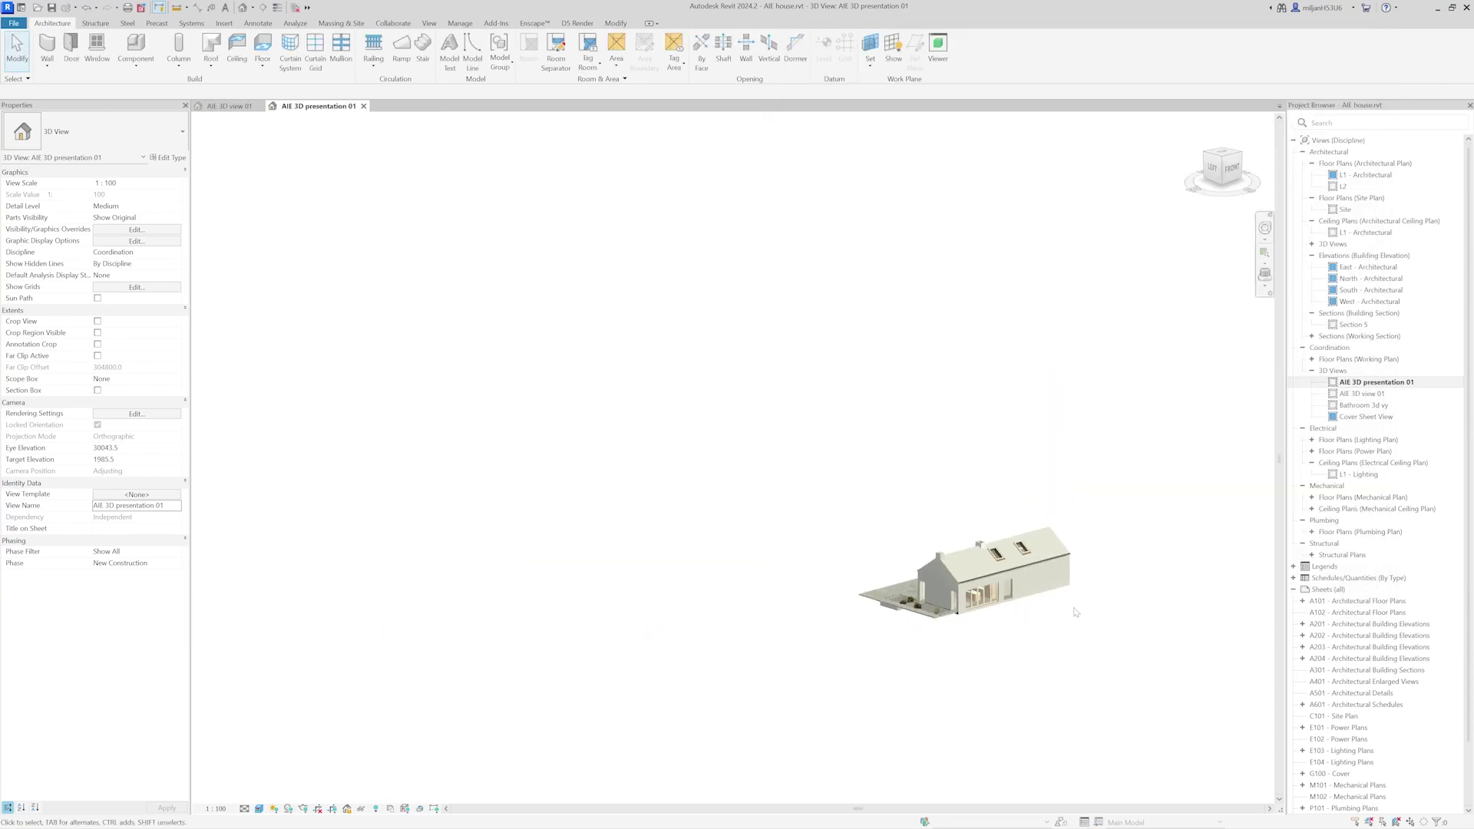
scroll(1000, 620, up, 6)
scroll(866, 660, down, 2)
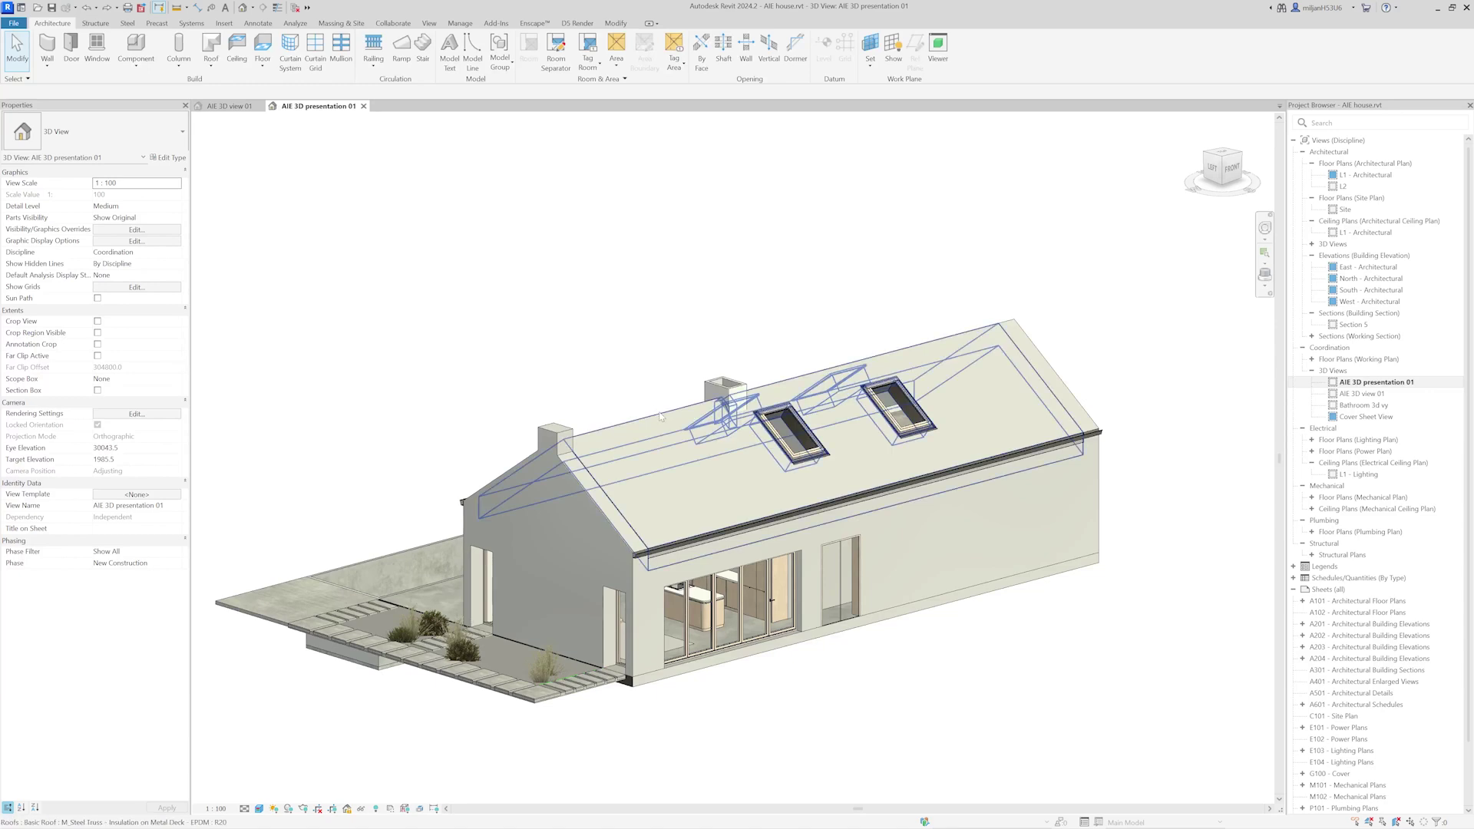
click(733, 406)
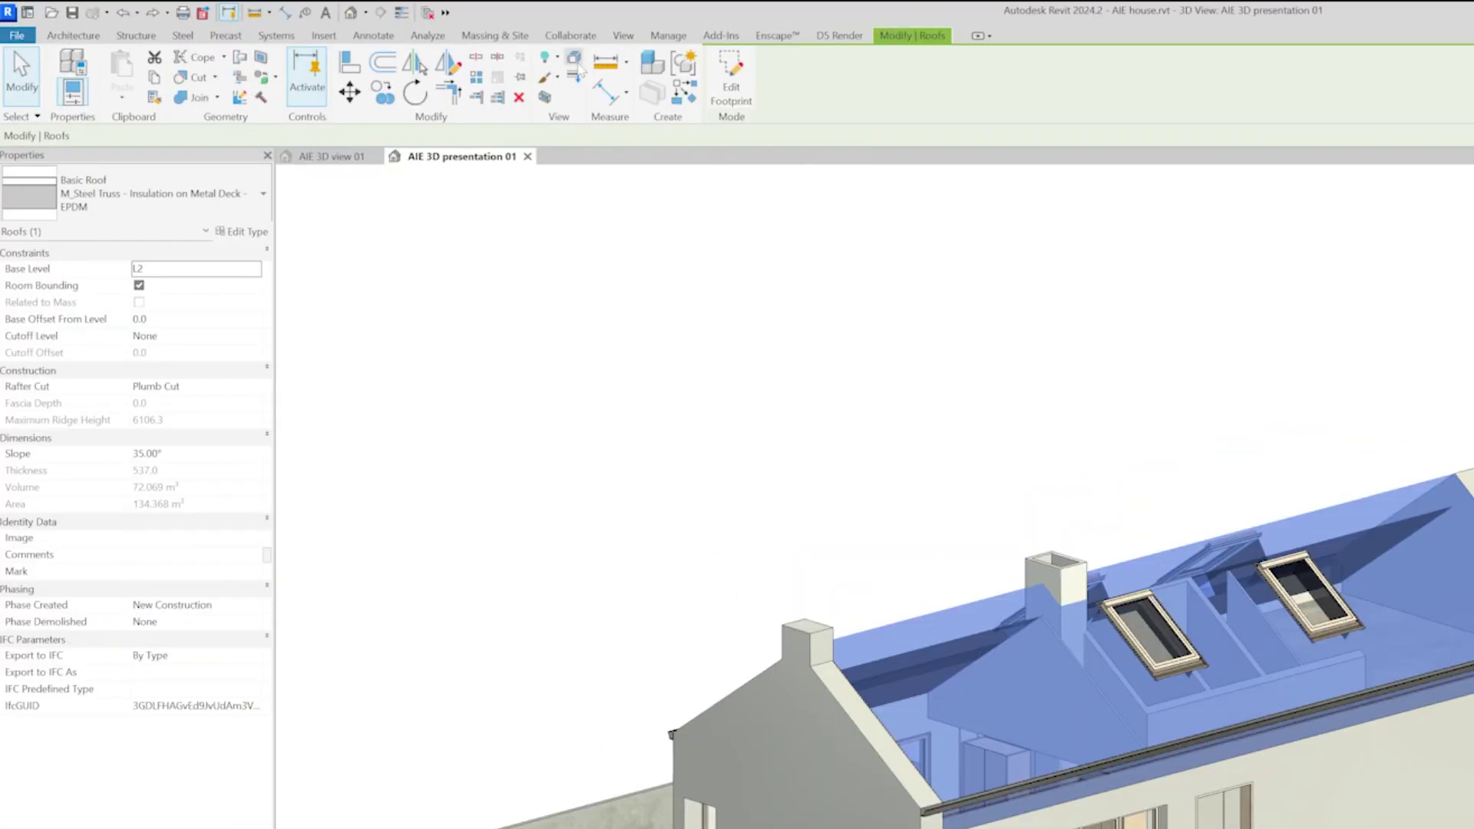
click(578, 67)
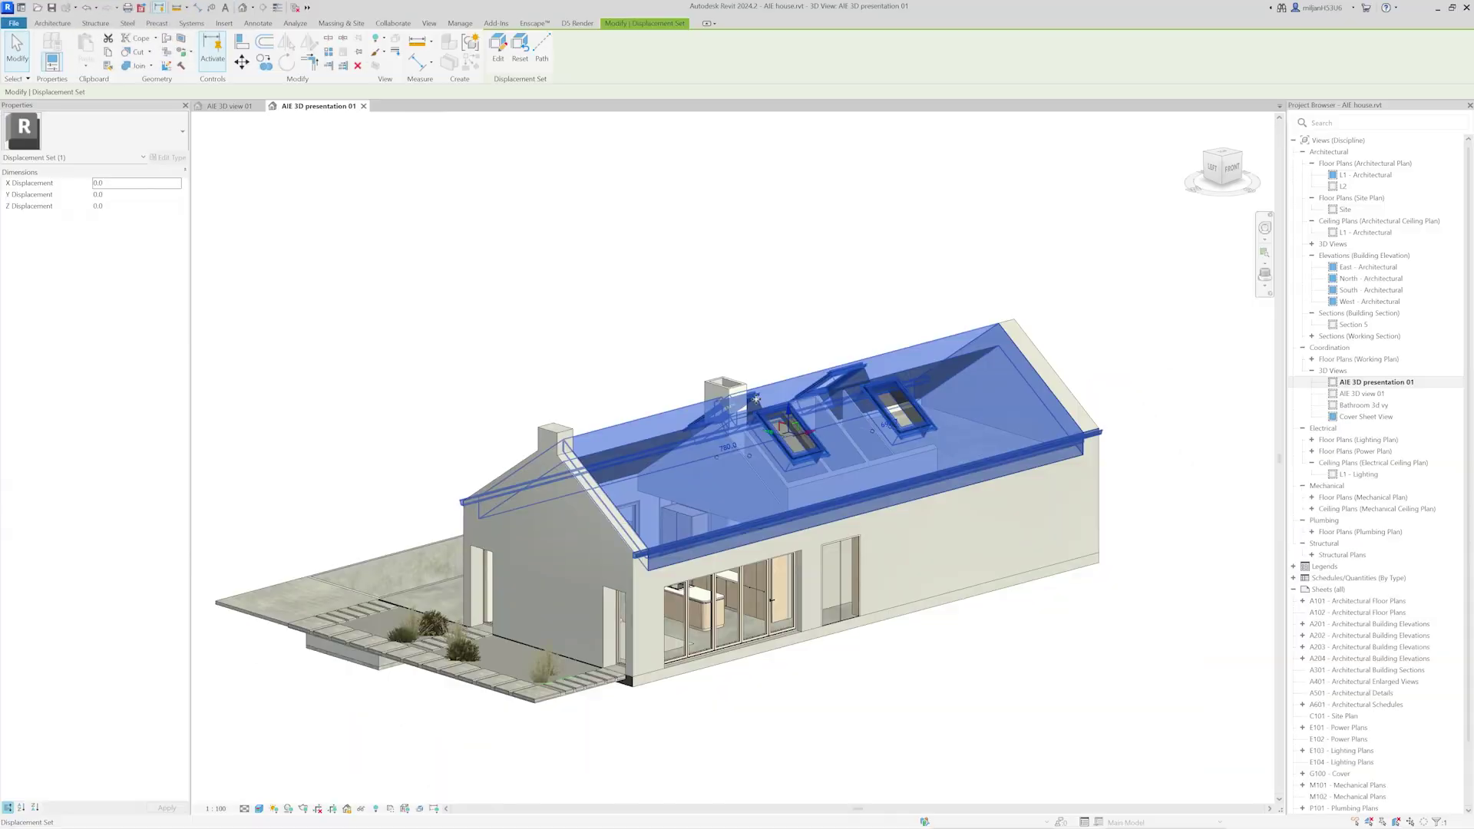
drag(788, 408, 795, 191)
Displace the long front wall with its glazed doors outward by about 9900 mm along Y
click(923, 500)
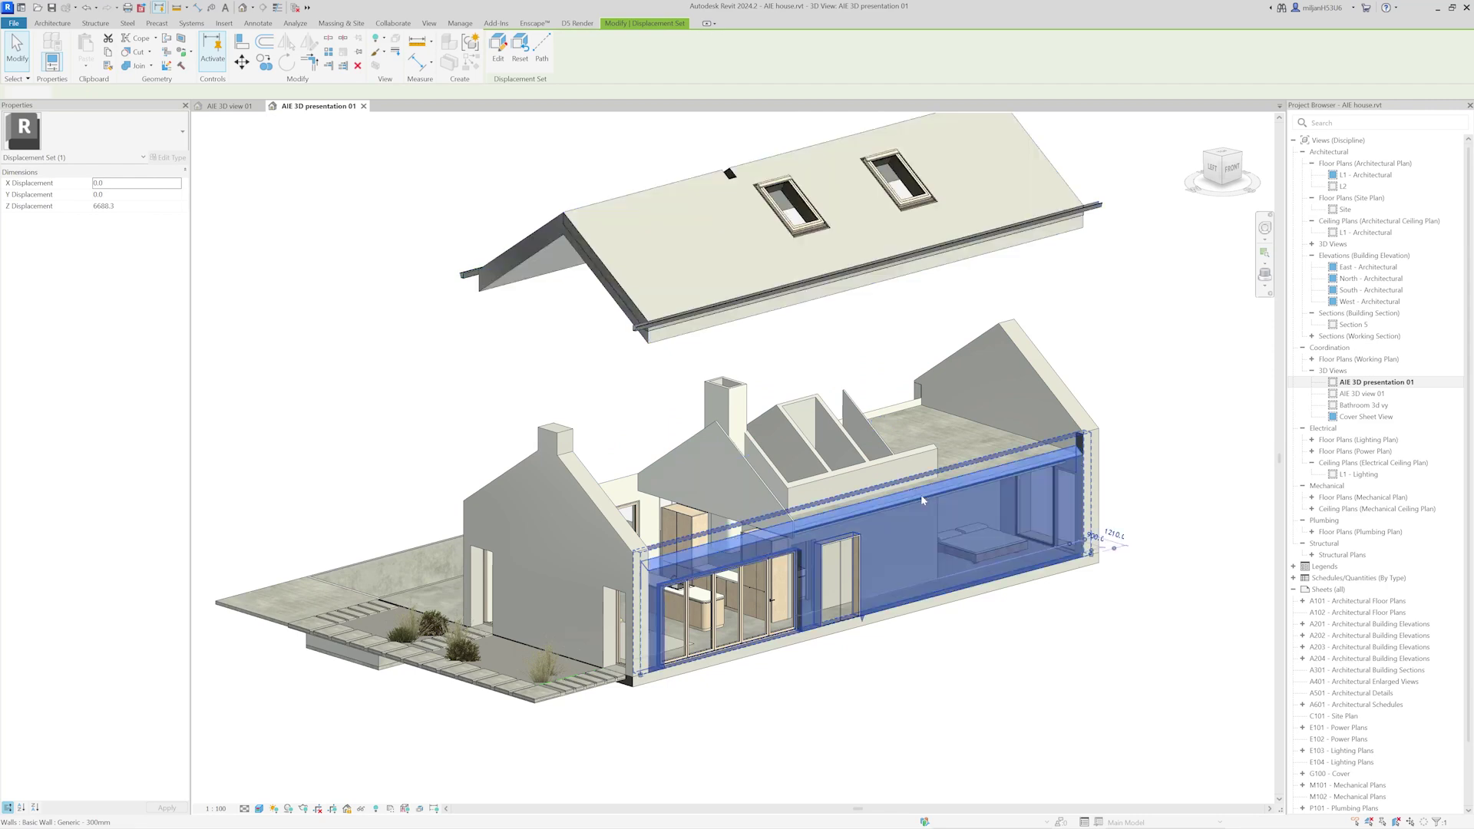
click(396, 39)
drag(843, 549, 1069, 664)
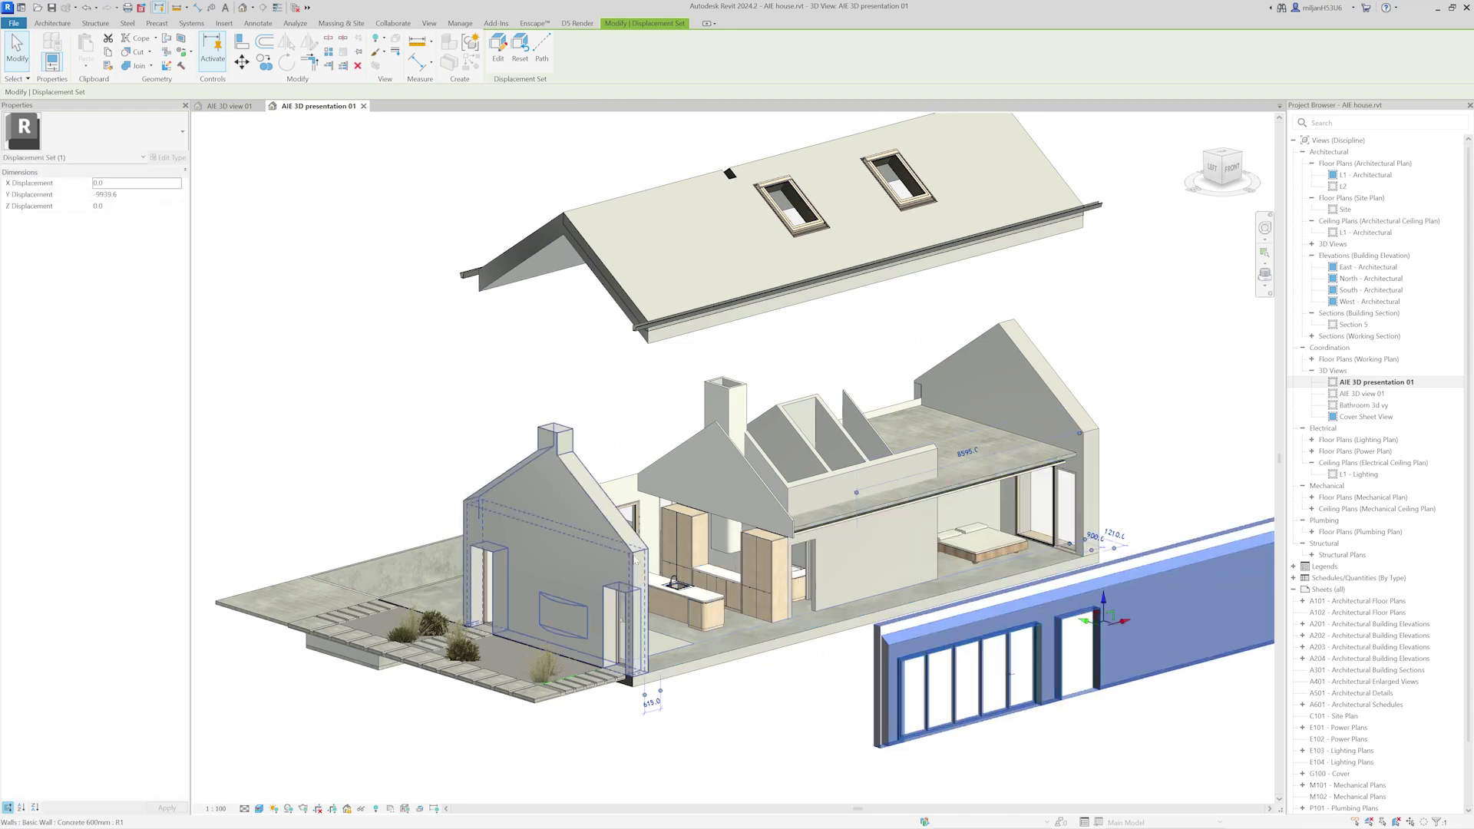
Displace the chimney gable wall outward from the terrace end of the house
click(553, 538)
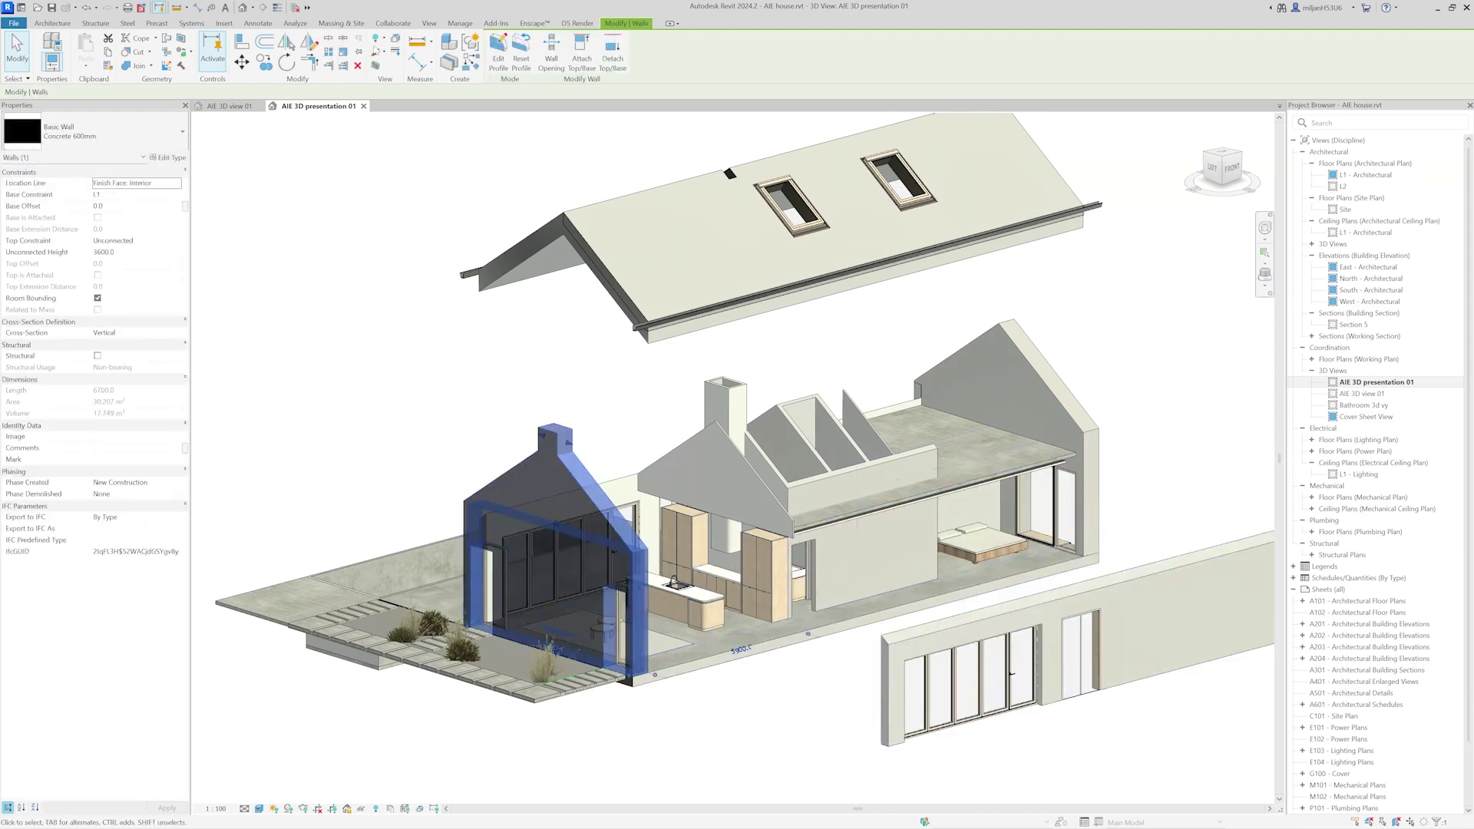
click(396, 39)
drag(553, 538, 300, 603)
key(Escape)
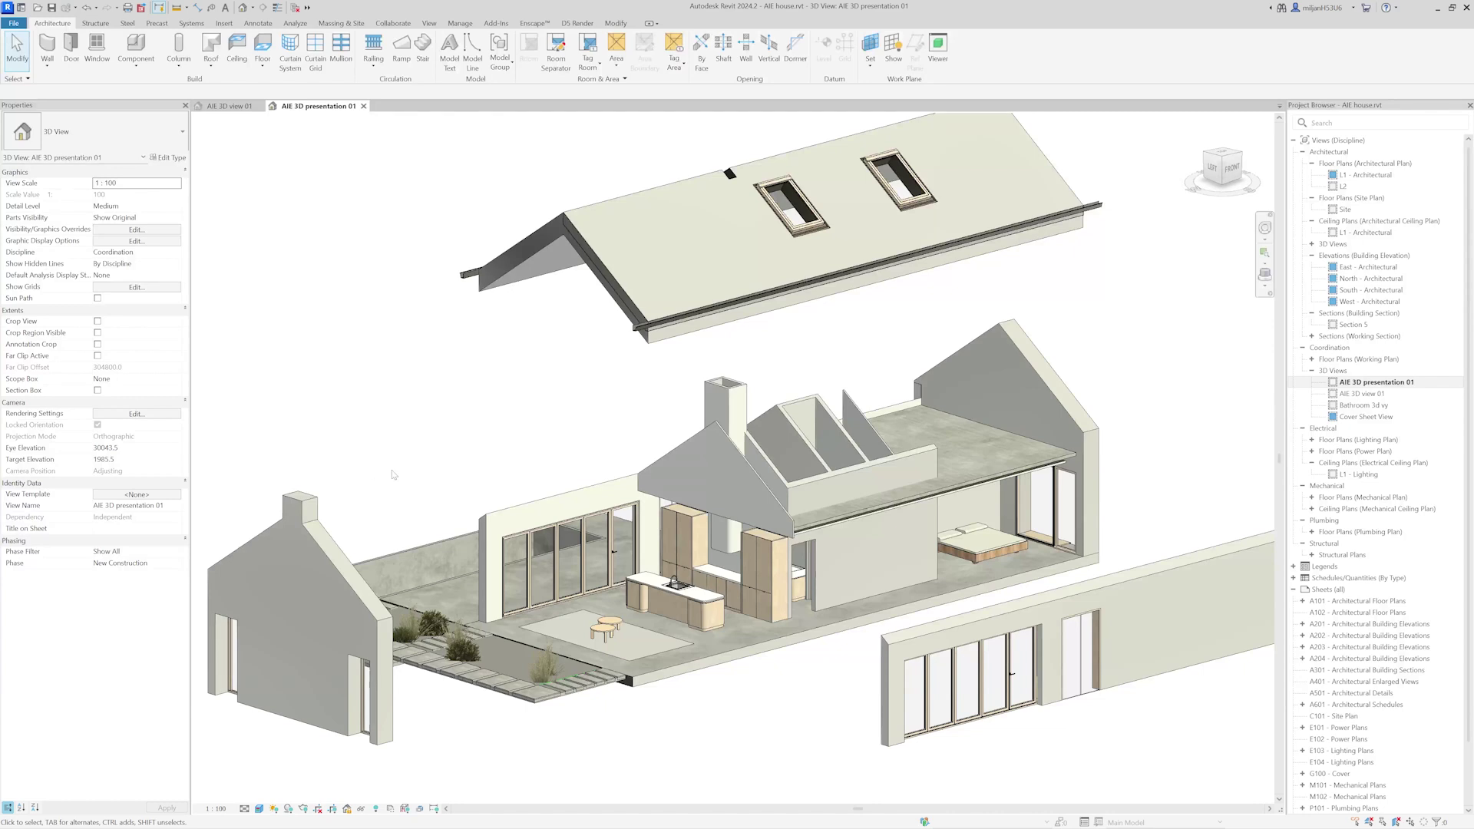
Unlock the 3D view, orbit to a better angle on the exploded house, and save and lock the new orientation
click(347, 810)
click(367, 797)
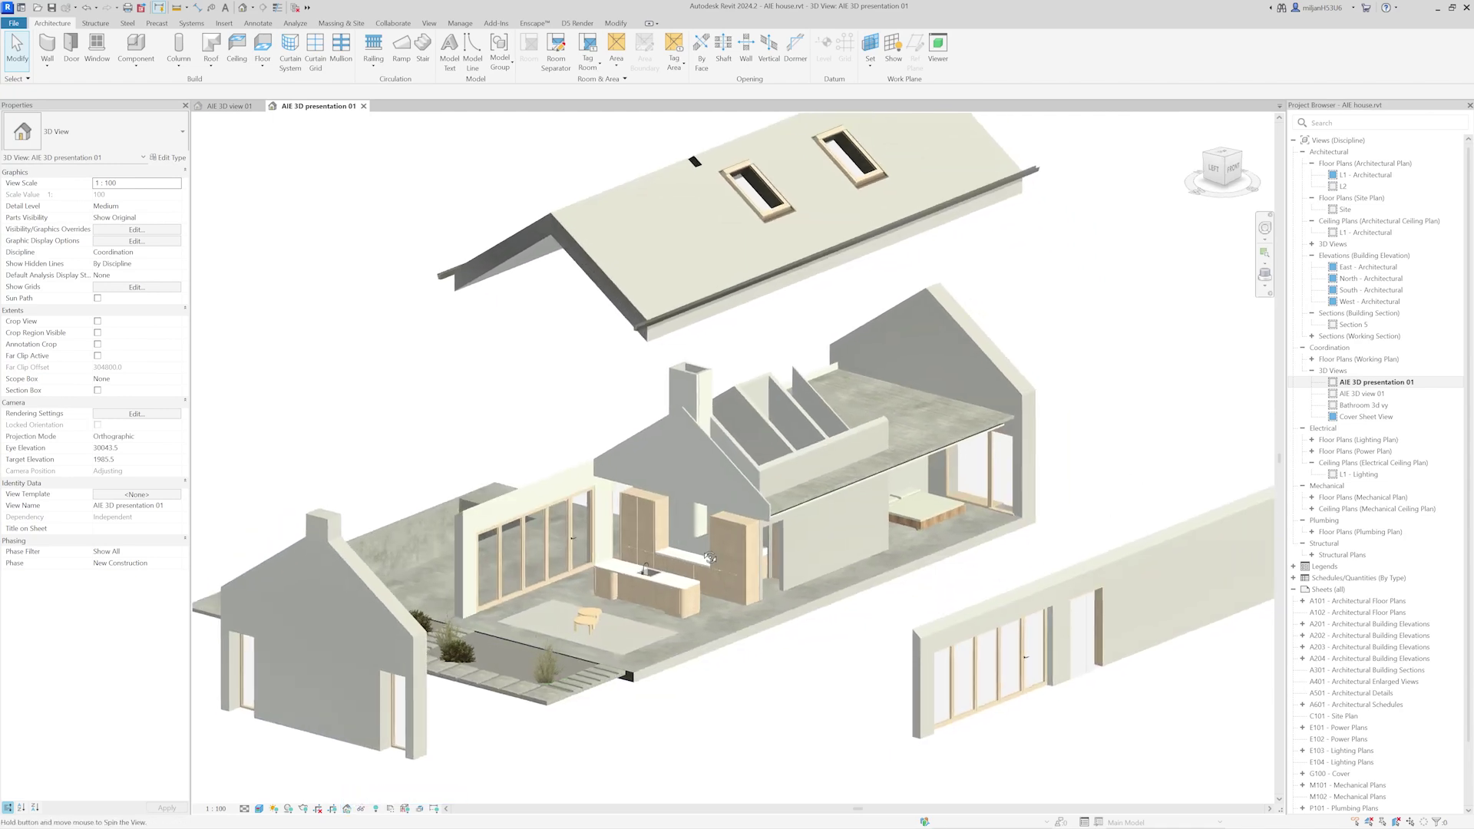
scroll(691, 572, up, 2)
scroll(691, 572, up, 1)
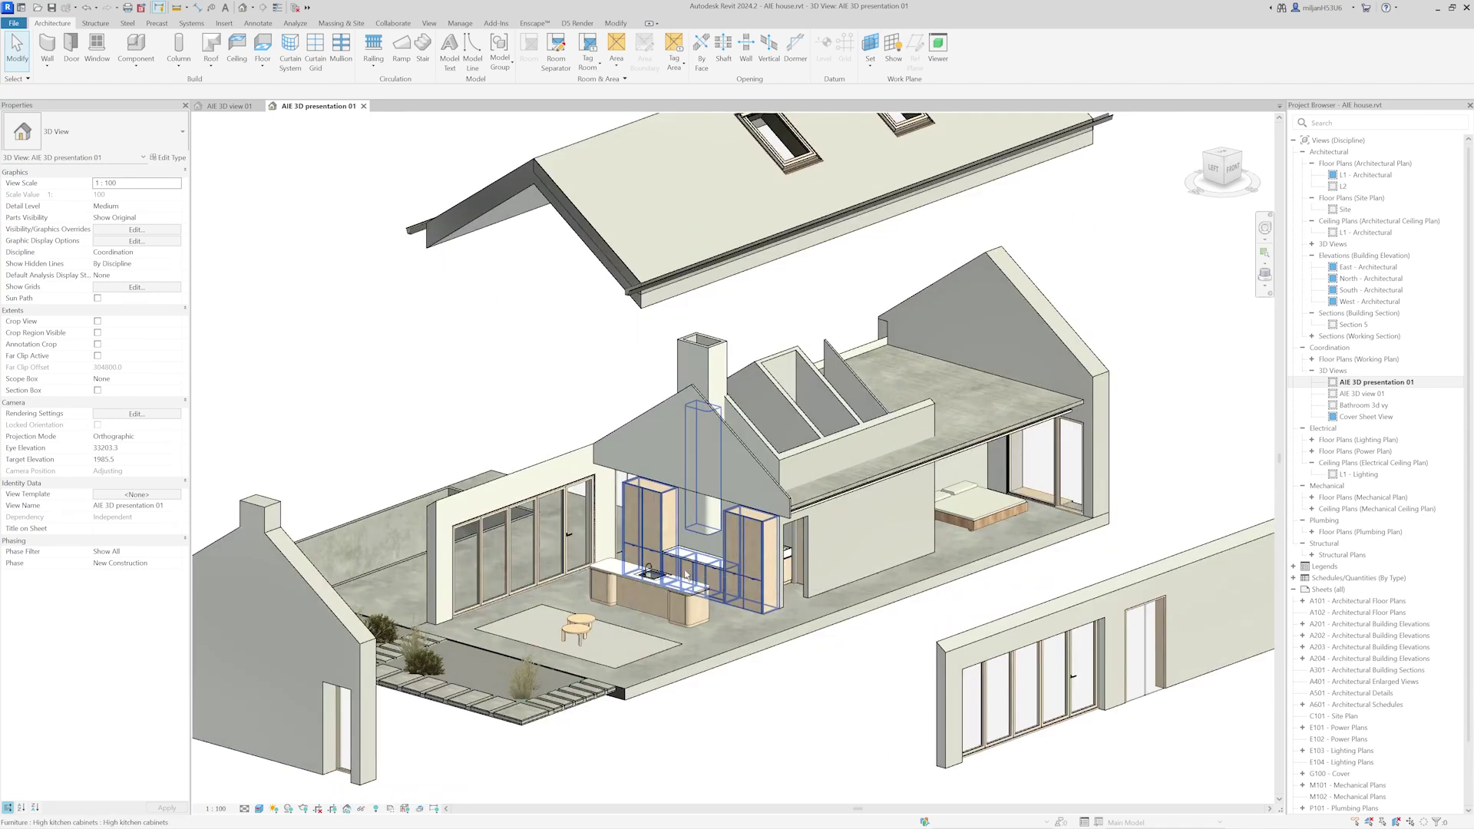
scroll(629, 587, up, 1)
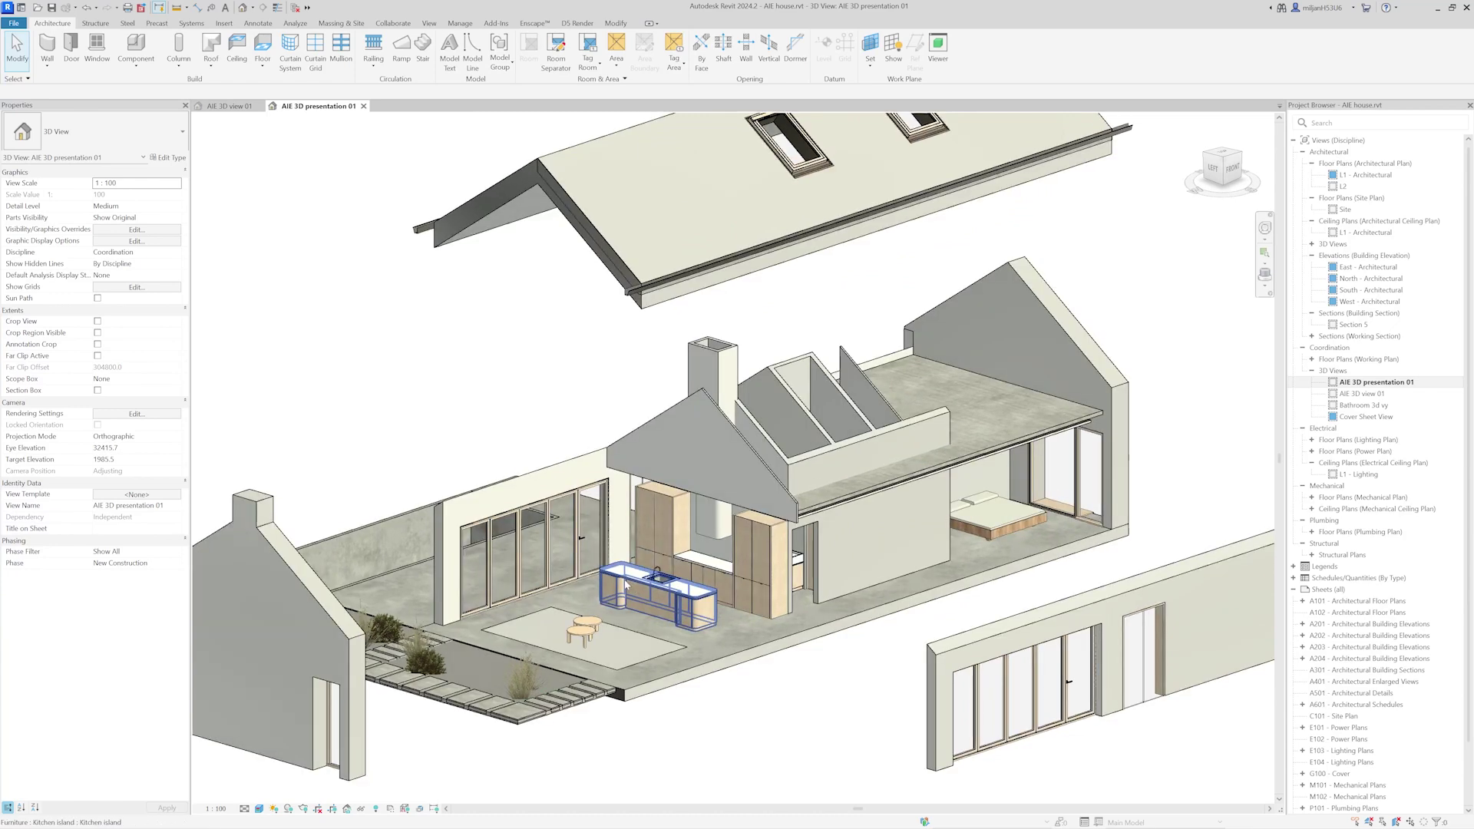
click(347, 811)
click(363, 774)
Lower the displaced roof to a Z displacement of about 5800 mm
click(768, 230)
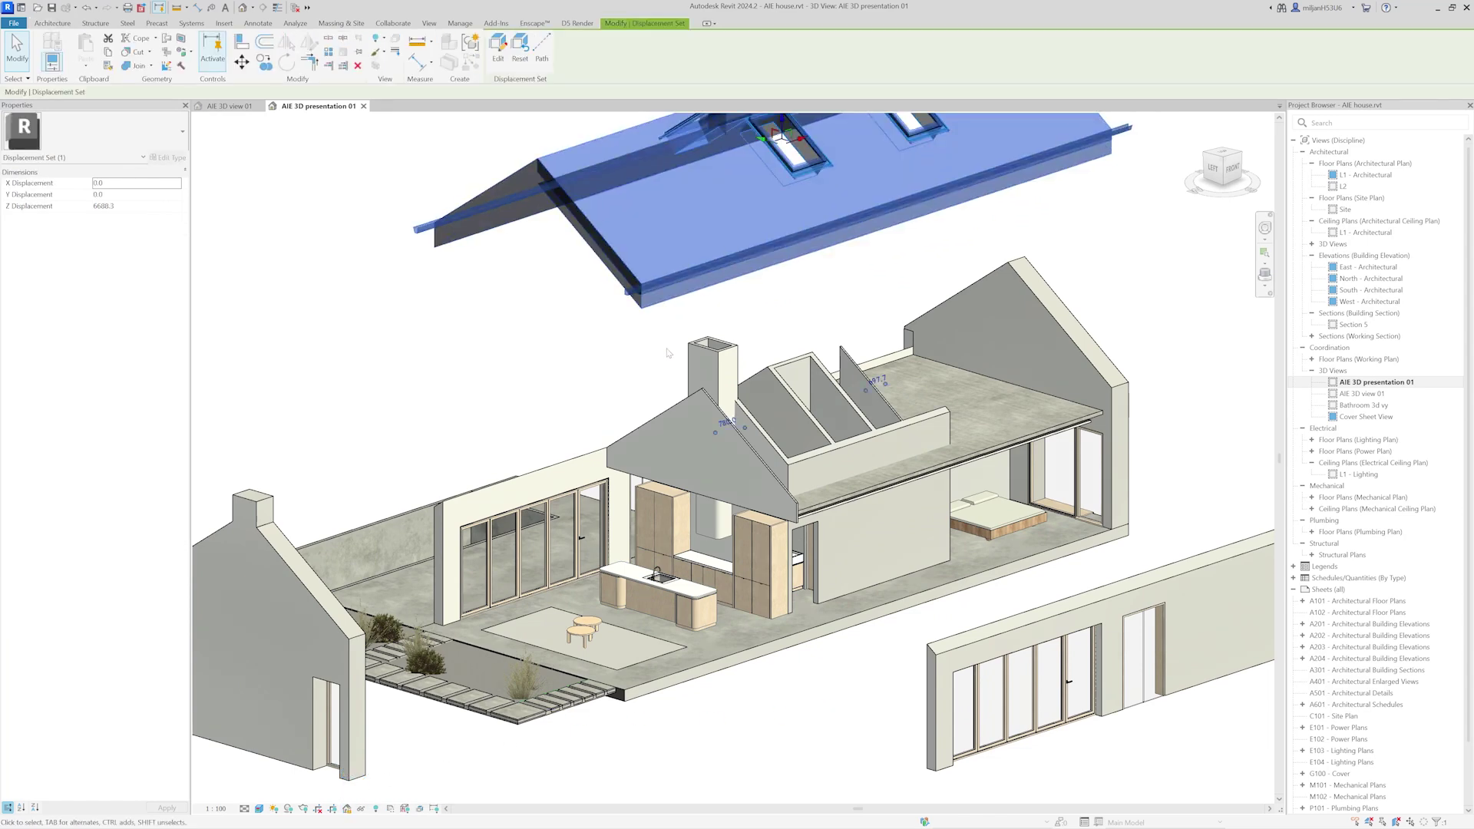
scroll(768, 293, down, 2)
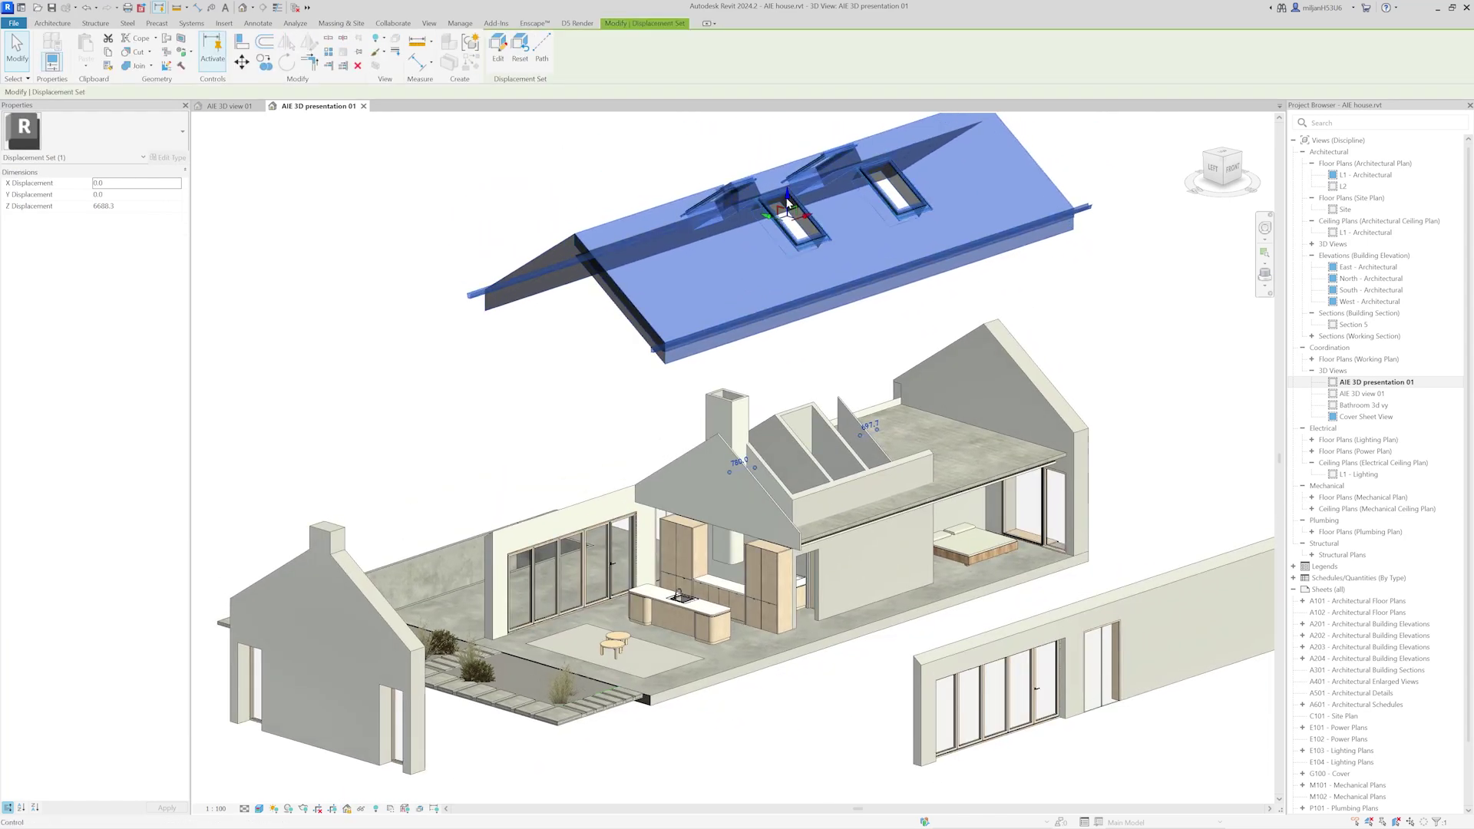
drag(788, 204, 788, 225)
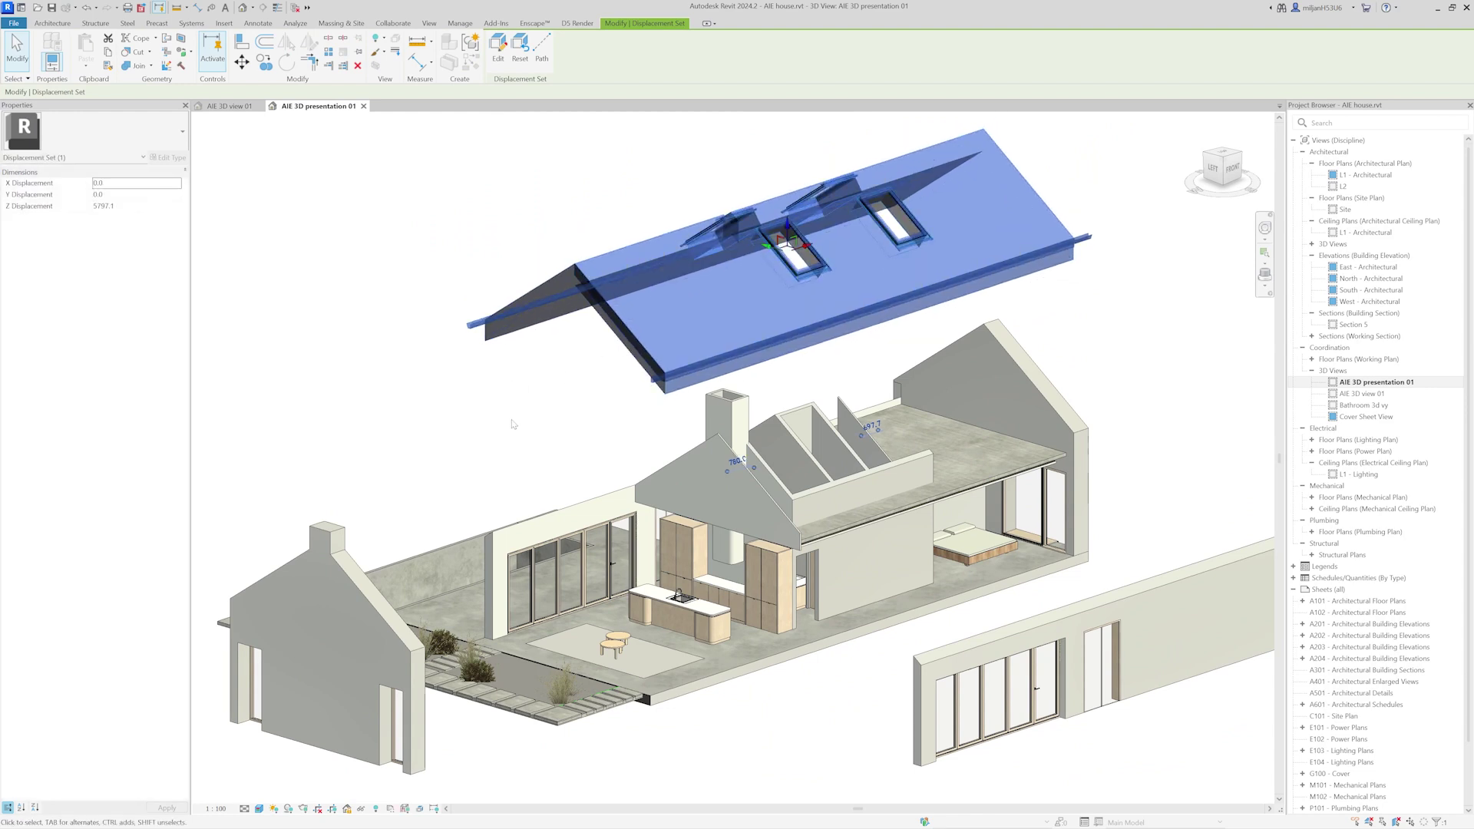
key(Escape)
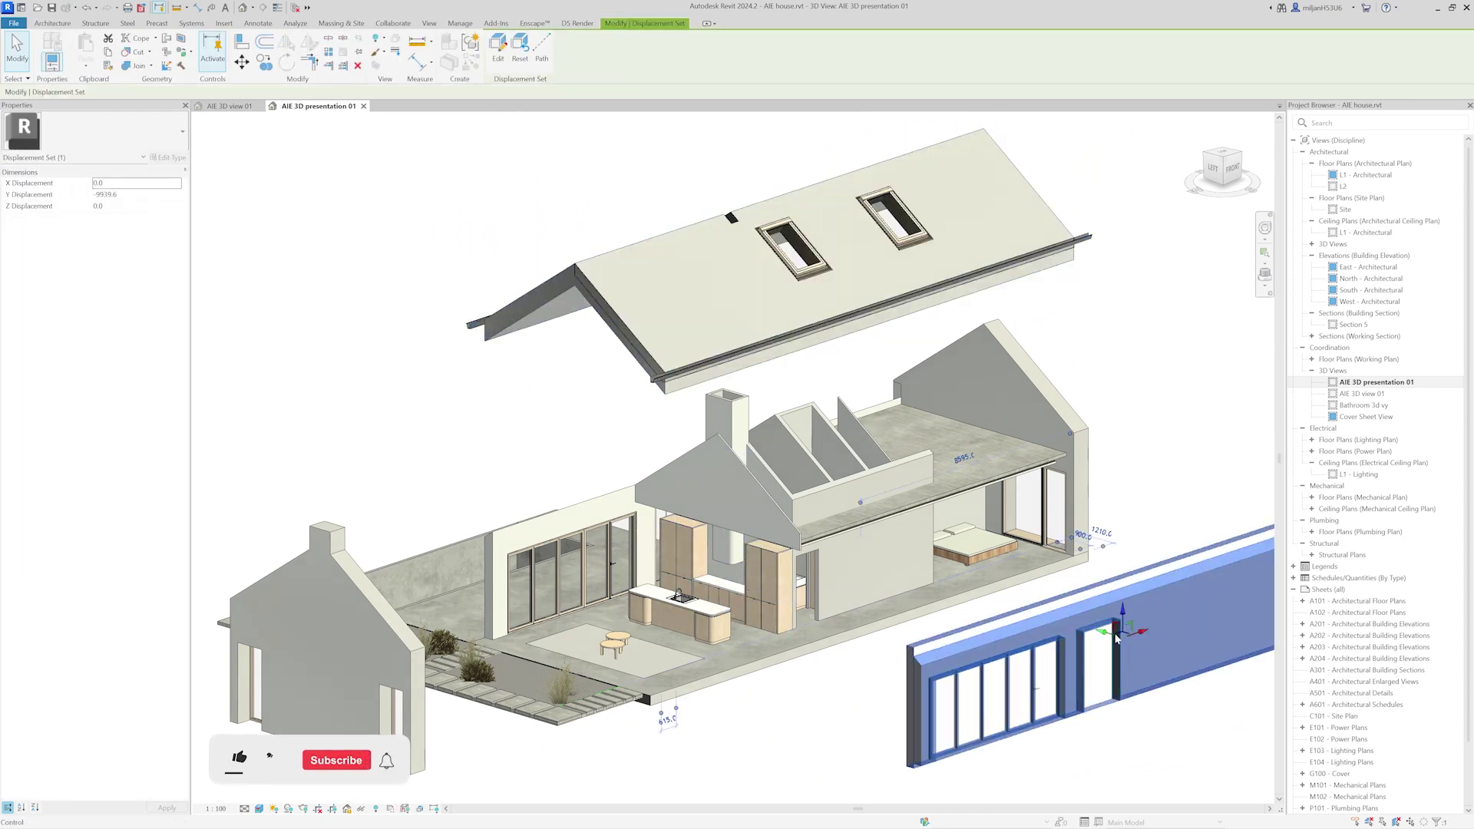
Move the displaced front wall closer to the house, to a Y displacement of about -8520 mm
click(926, 686)
drag(1079, 622, 1070, 619)
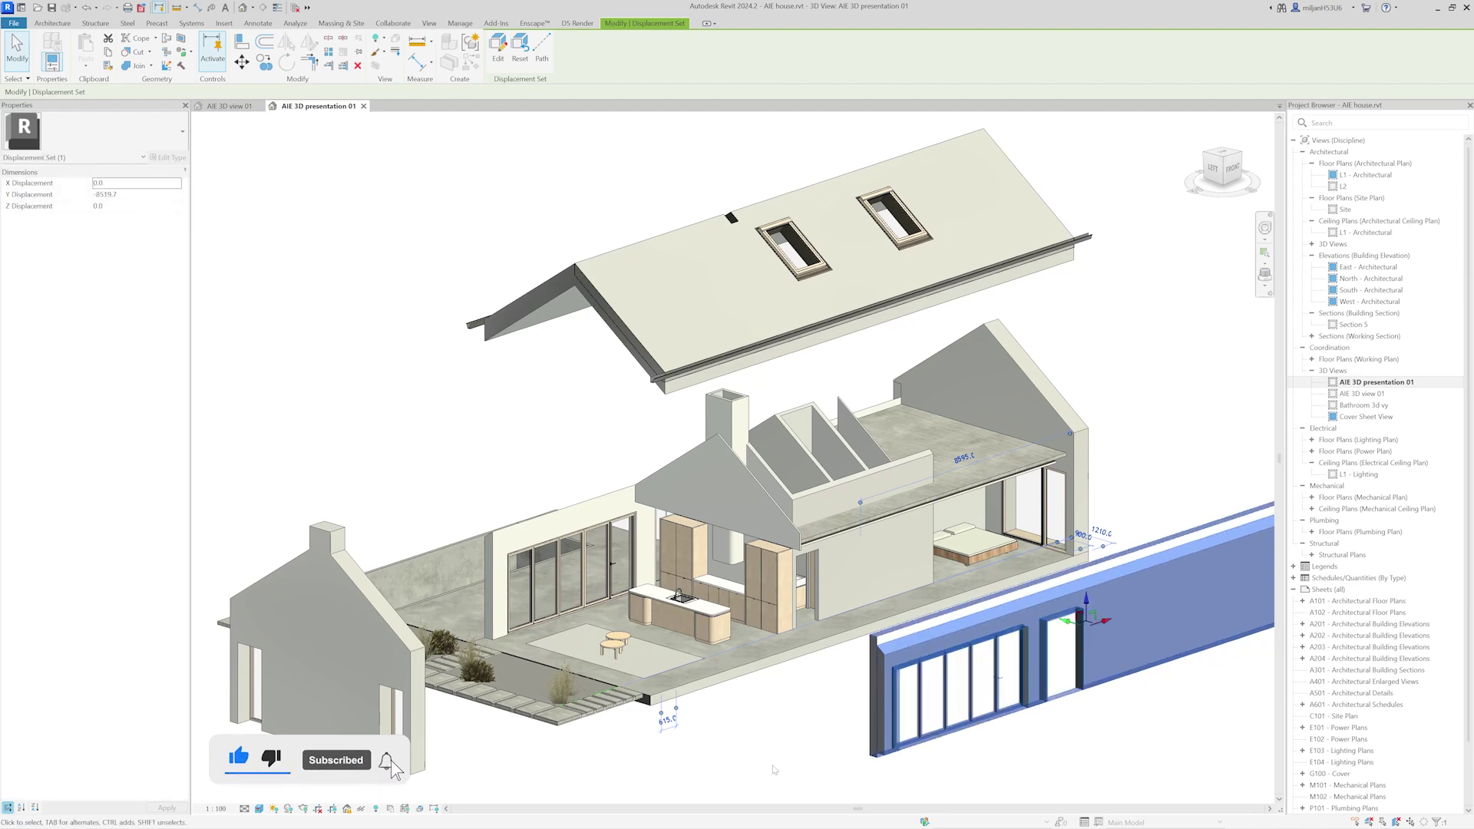
key(Escape)
Enable the view's section box and pull its face at the bedroom end inward to cut off that part of the house
scroll(773, 769, down, 1)
middle_drag(773, 769, 762, 753)
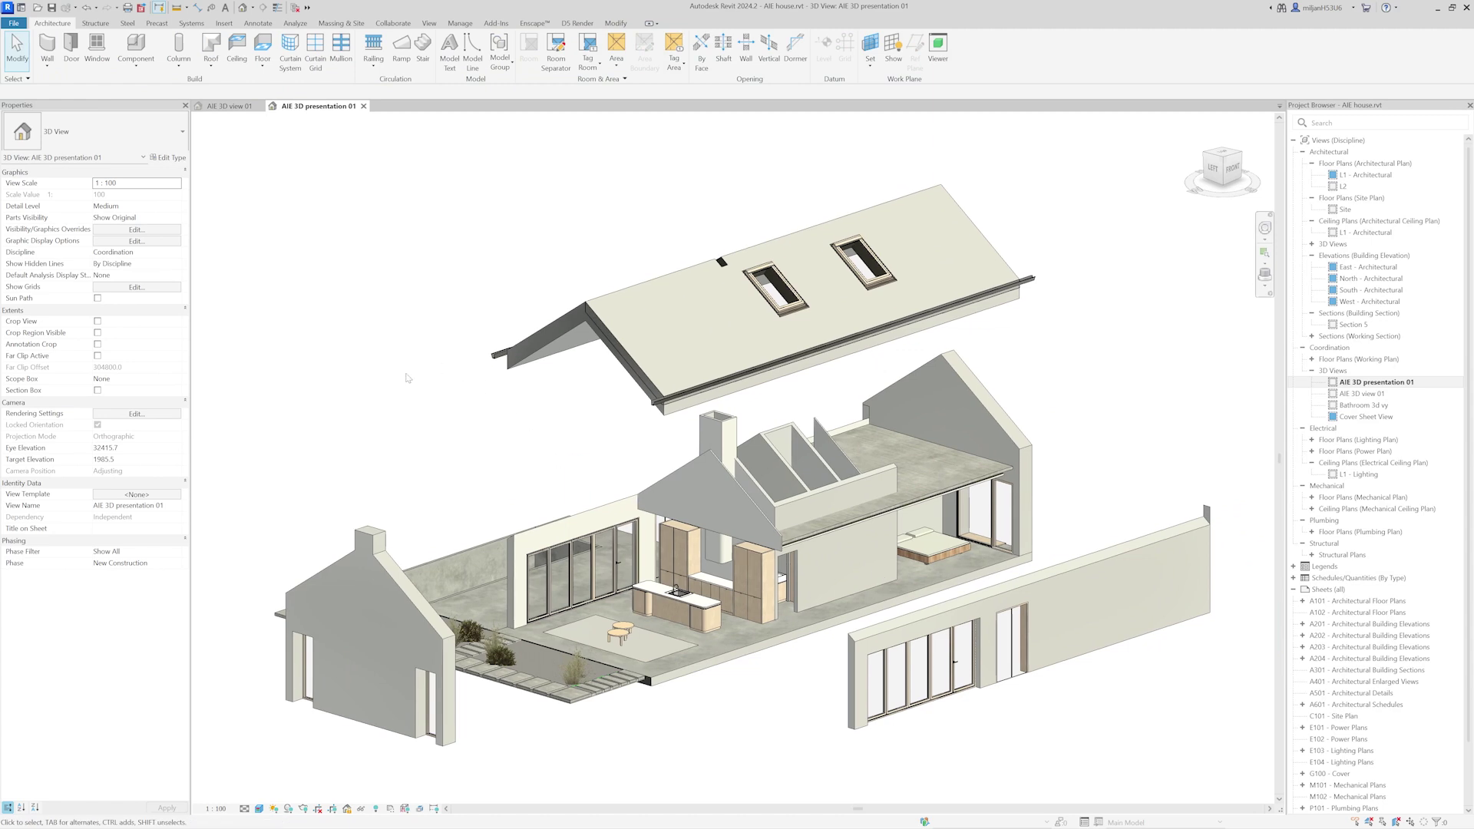
click(97, 390)
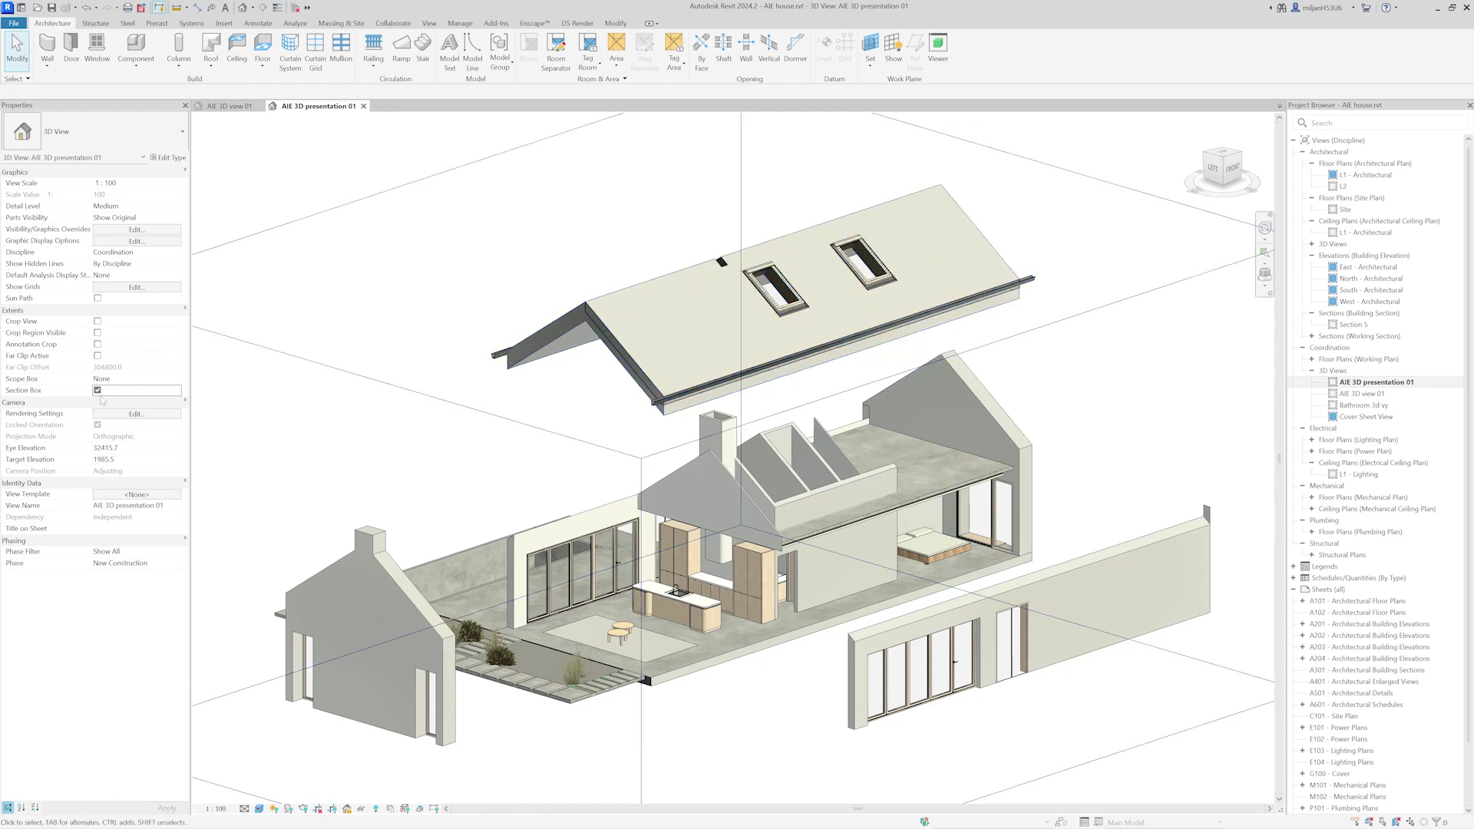
click(1048, 328)
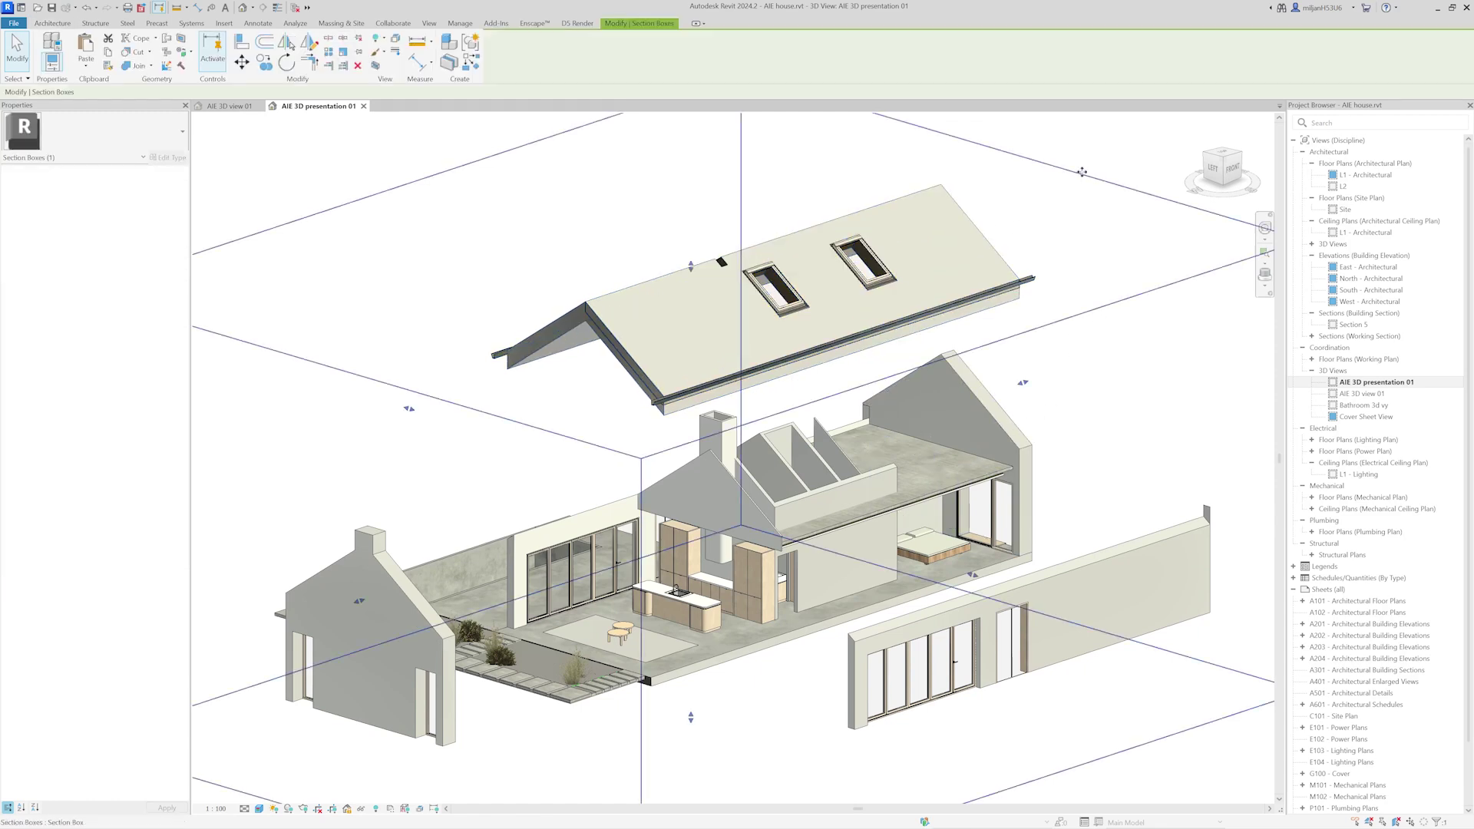
drag(1035, 389, 913, 421)
key(Escape)
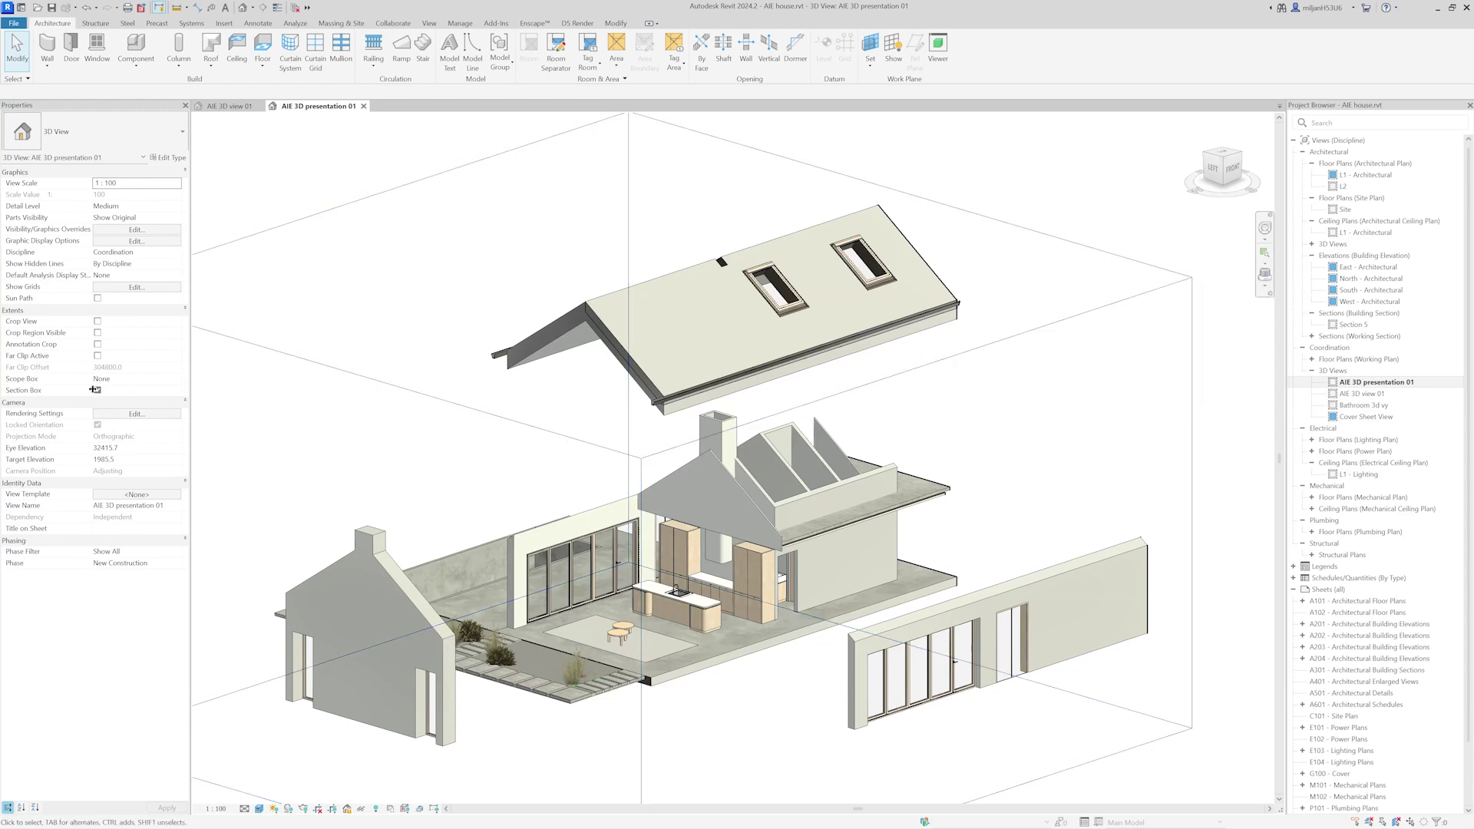
Hide the Section Boxes annotation category in the view's visibility/graphics overrides
key(v)
key(v)
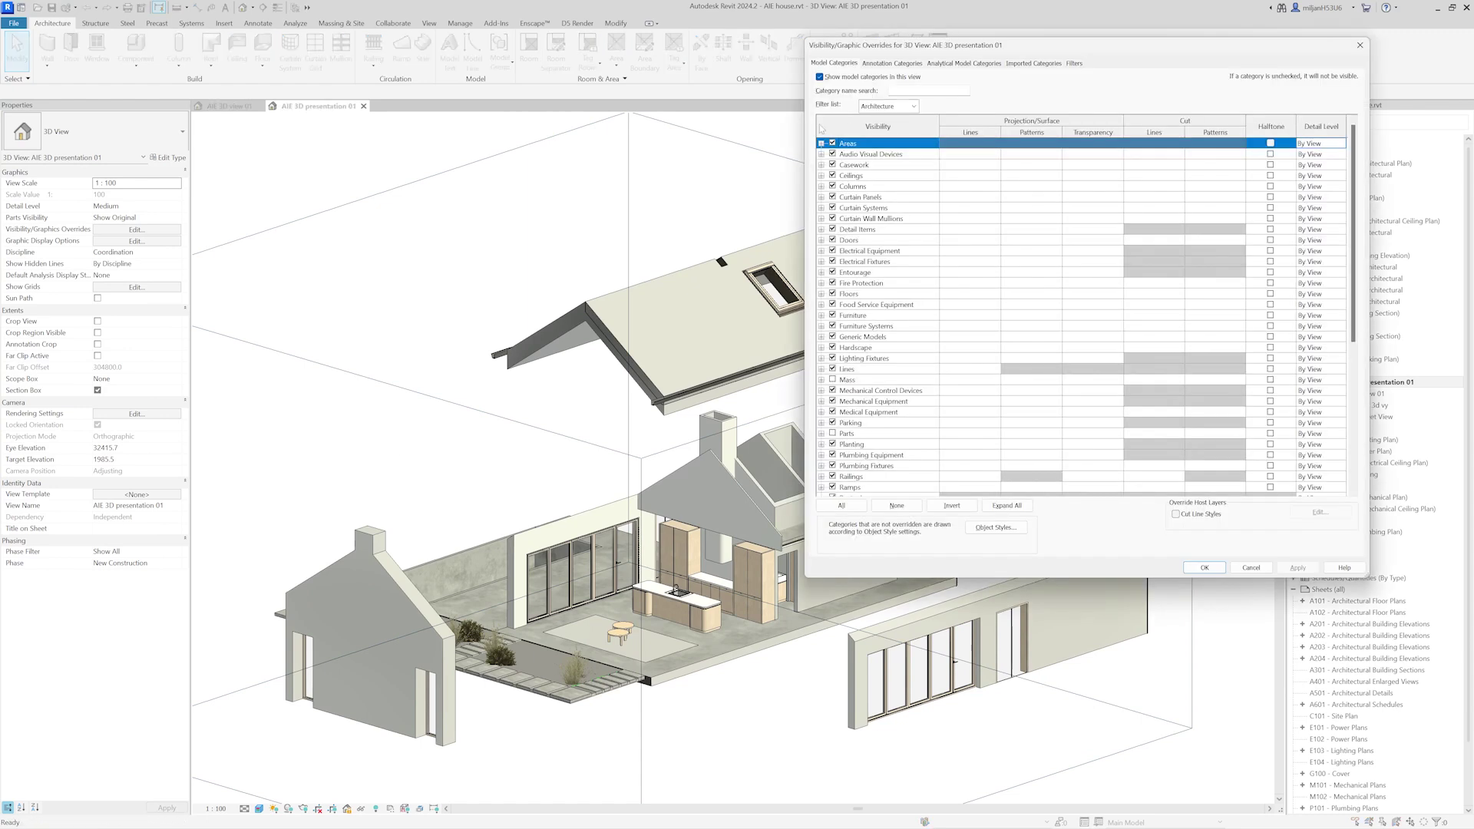
click(891, 65)
scroll(898, 323, down, 10)
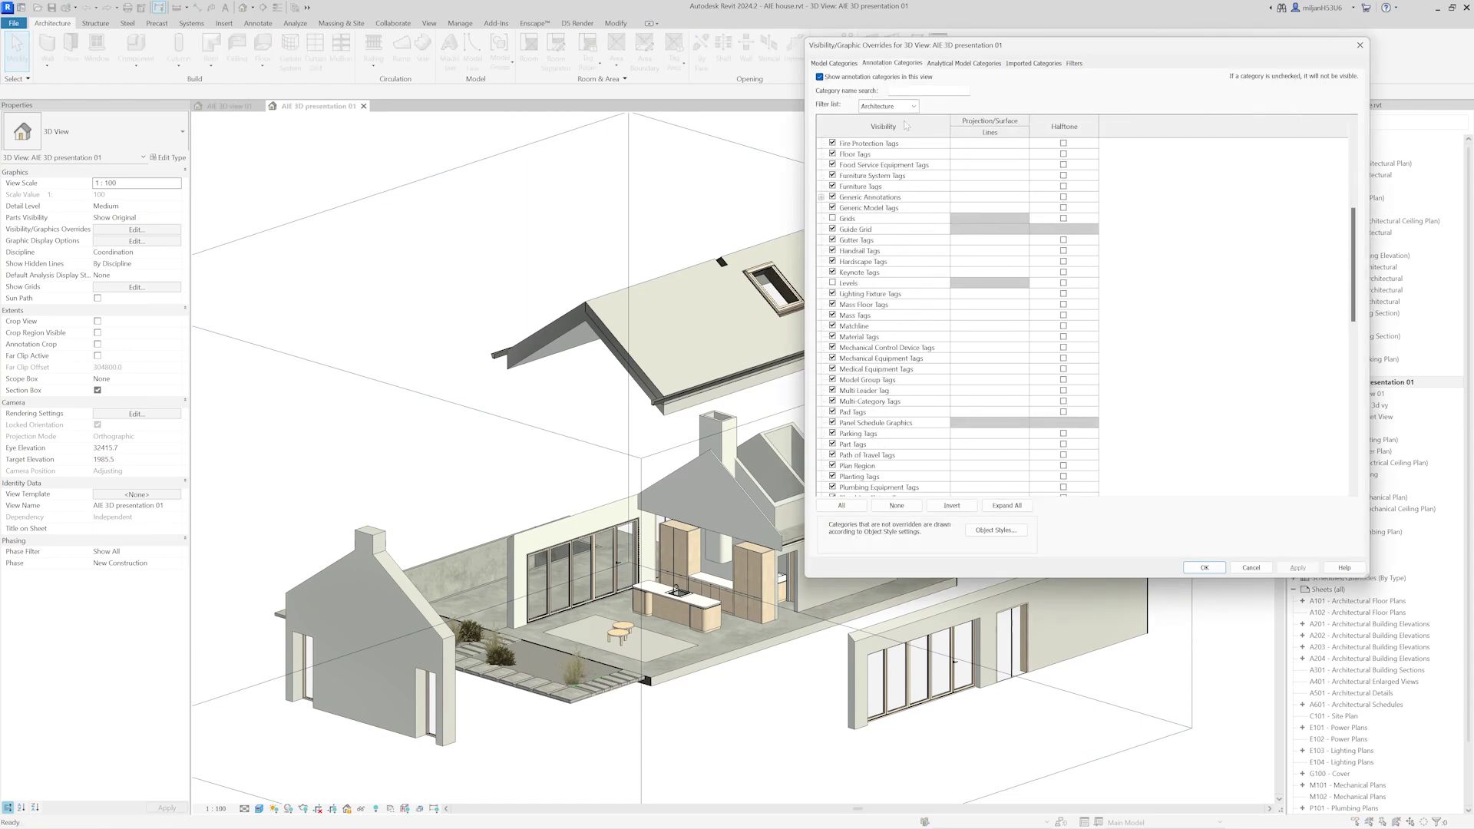
scroll(900, 327, down, 4)
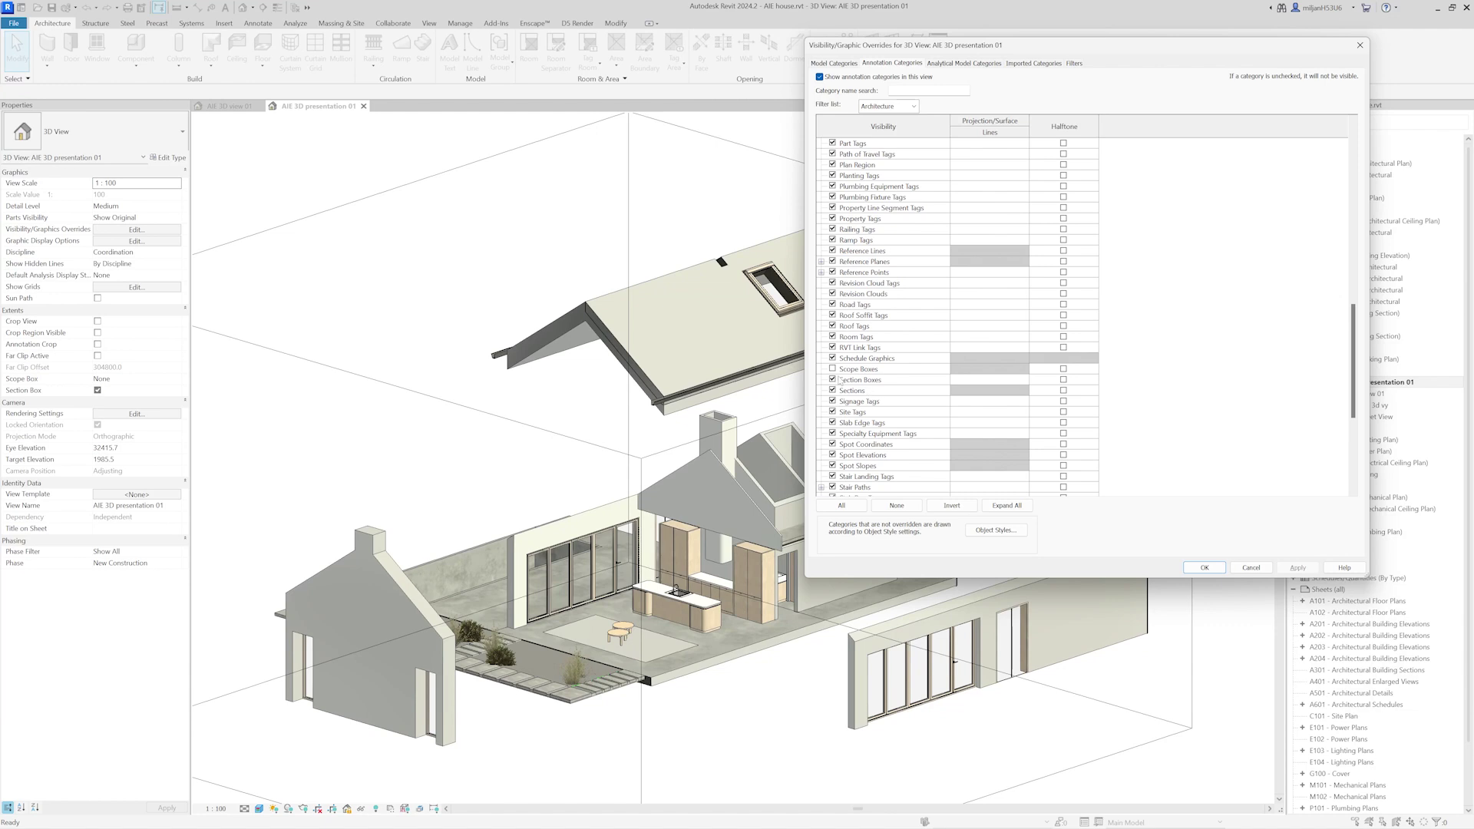
click(832, 380)
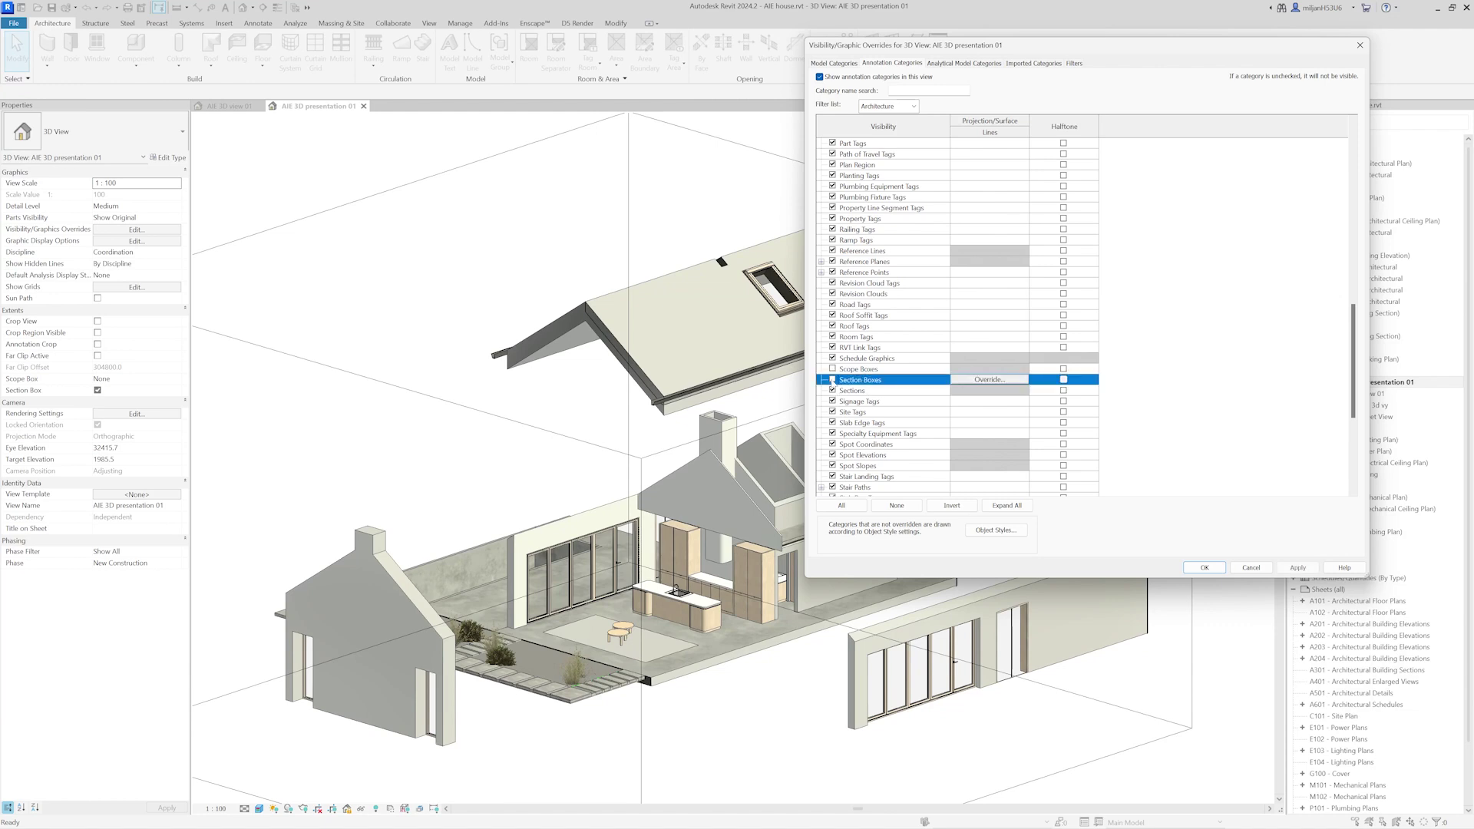
click(1299, 570)
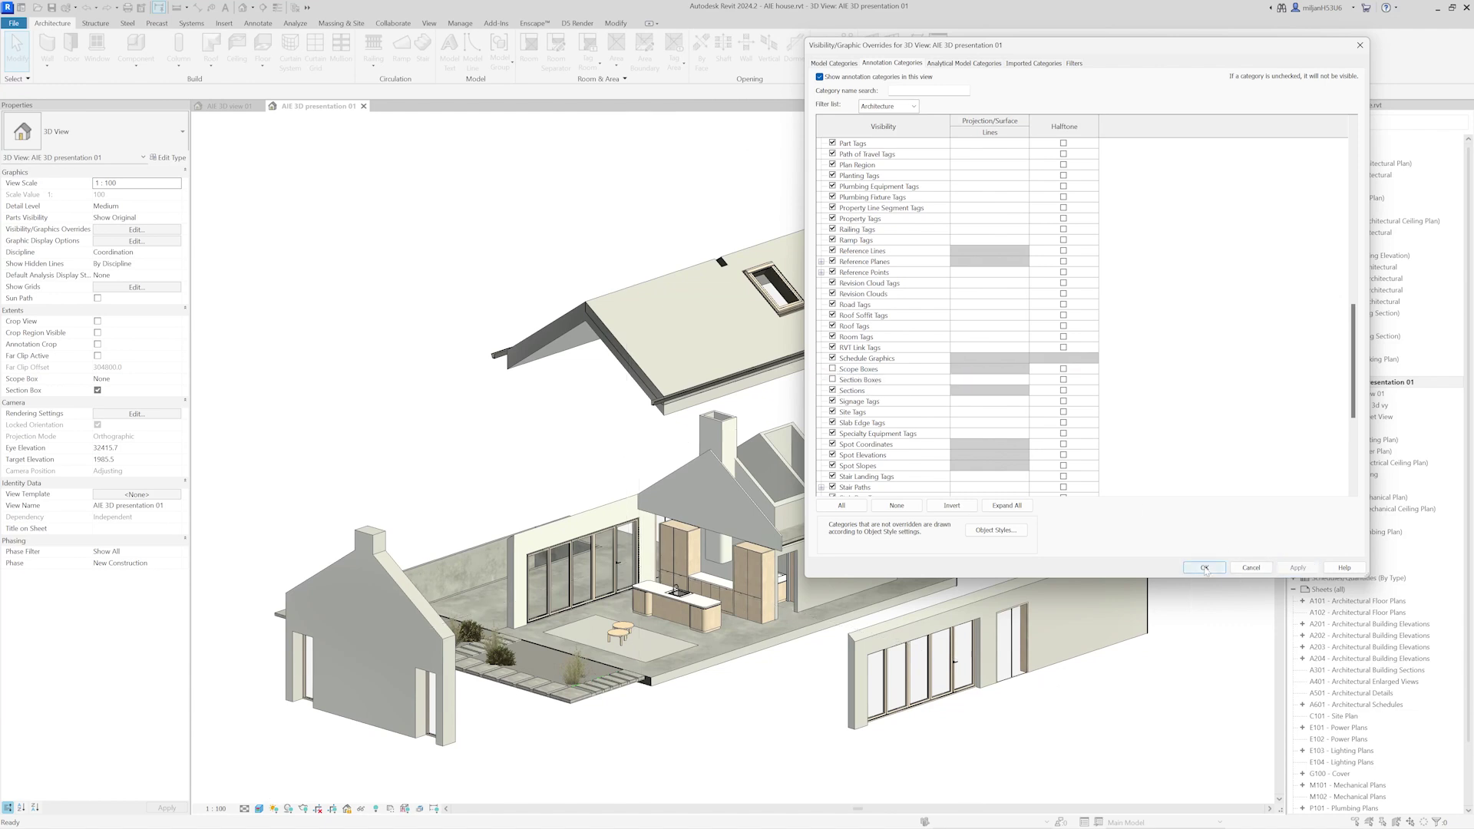
click(1204, 567)
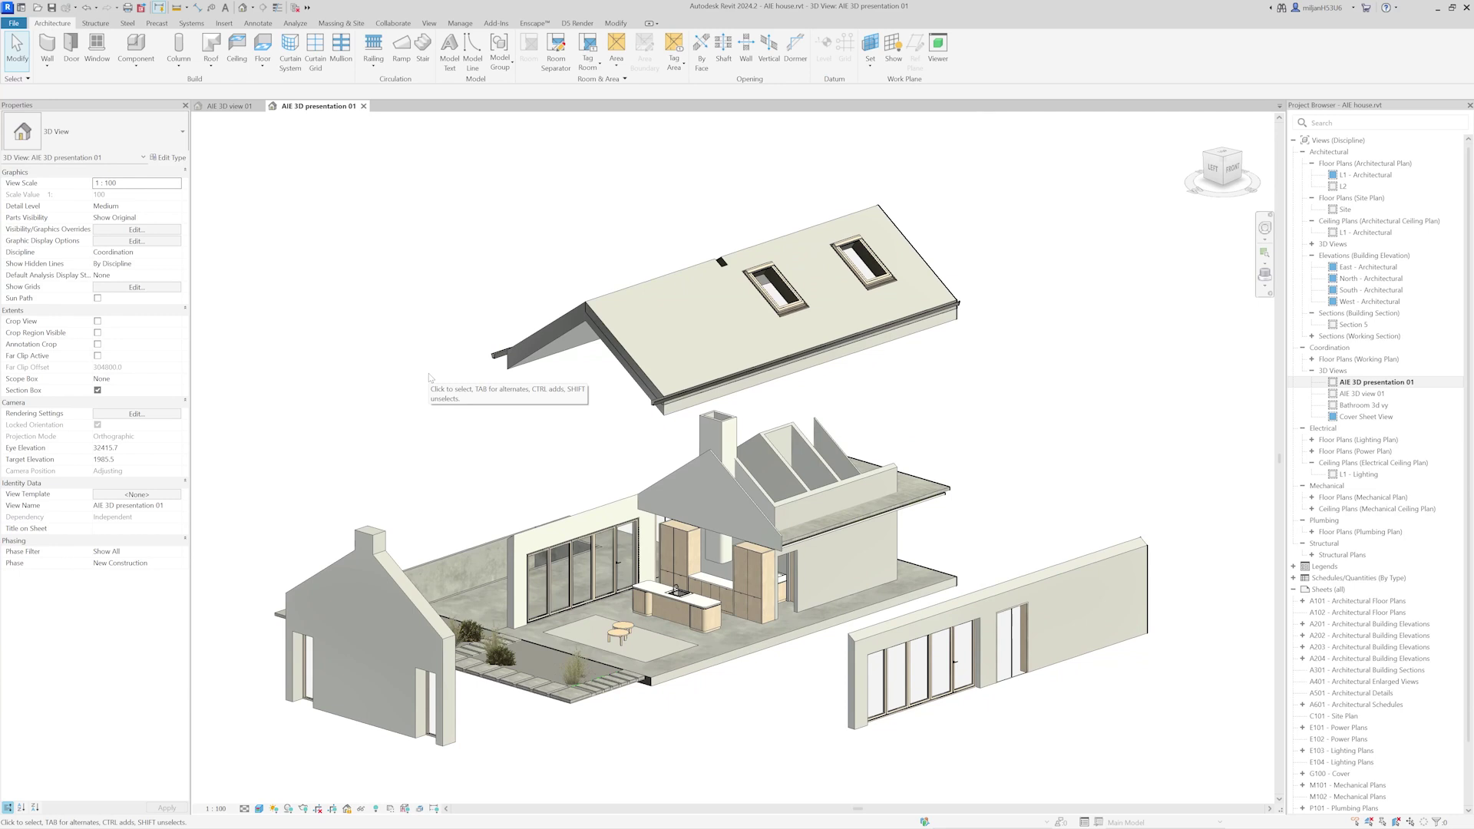
key(v)
key(g)
scroll(921, 395, down, 10)
scroll(921, 395, up, 6)
click(1251, 568)
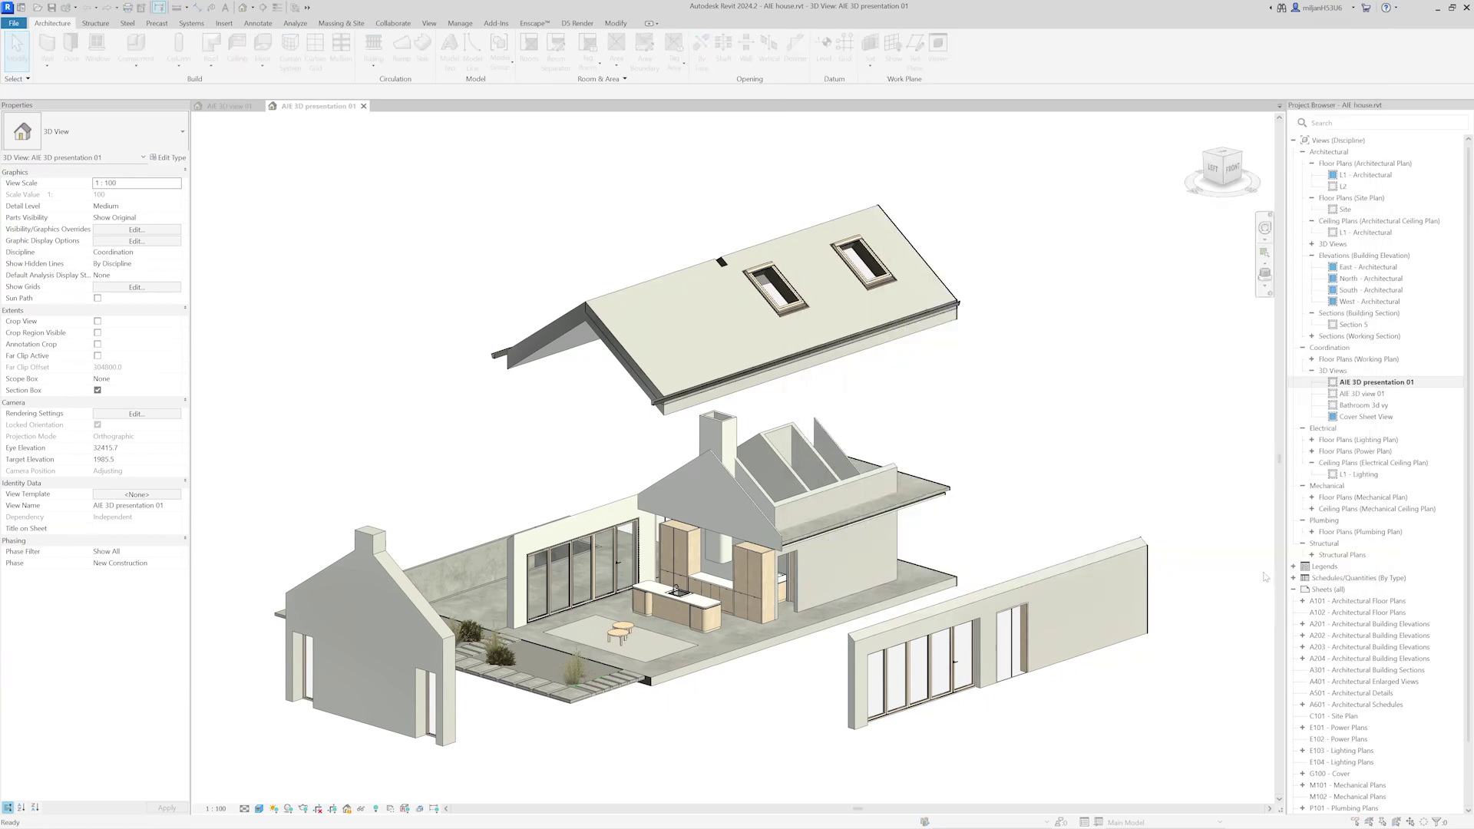
click(472, 557)
click(363, 439)
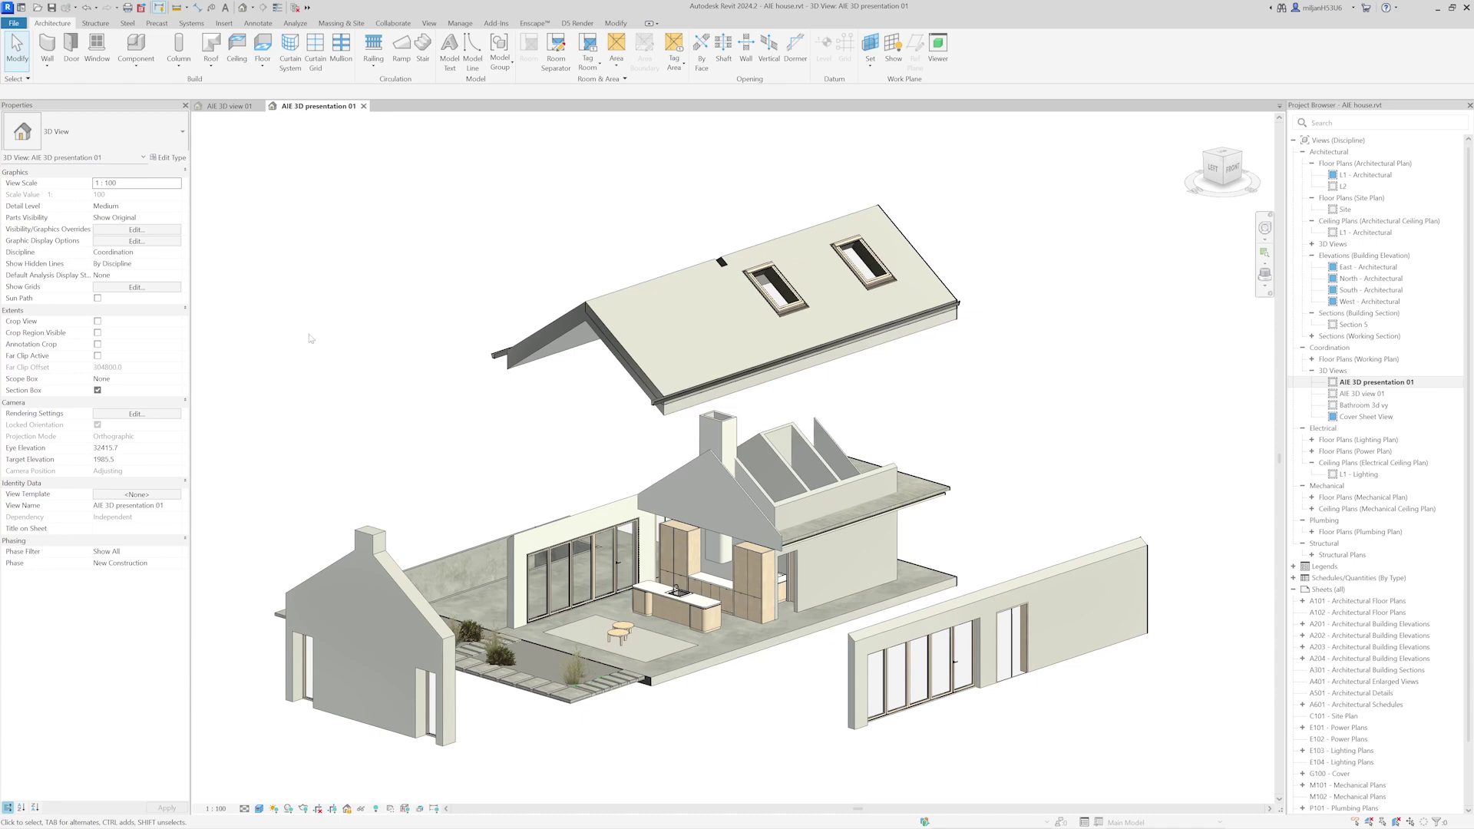
Create a new rule-based view filter named "AIE hide"
click(430, 23)
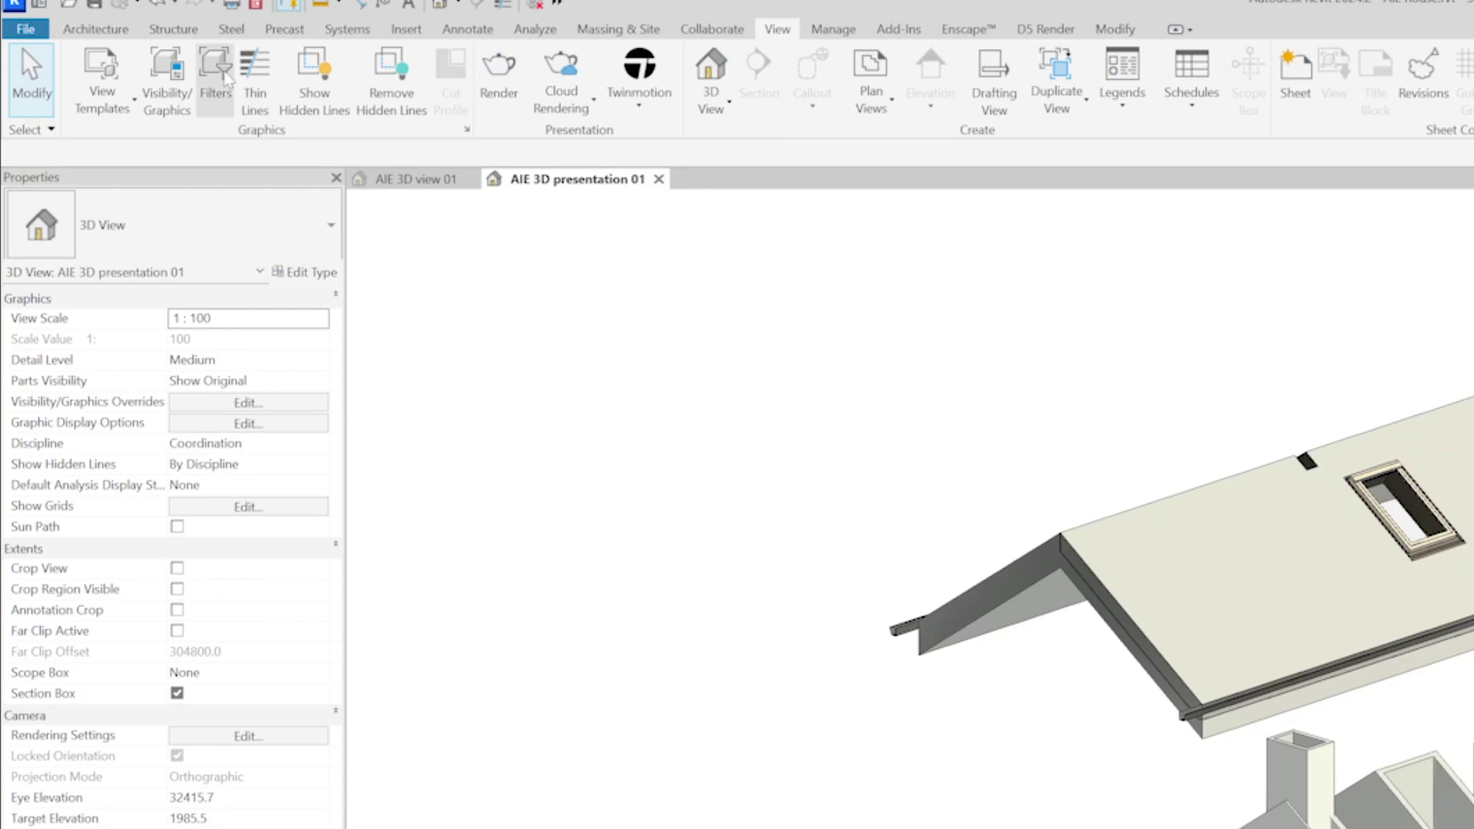
click(215, 77)
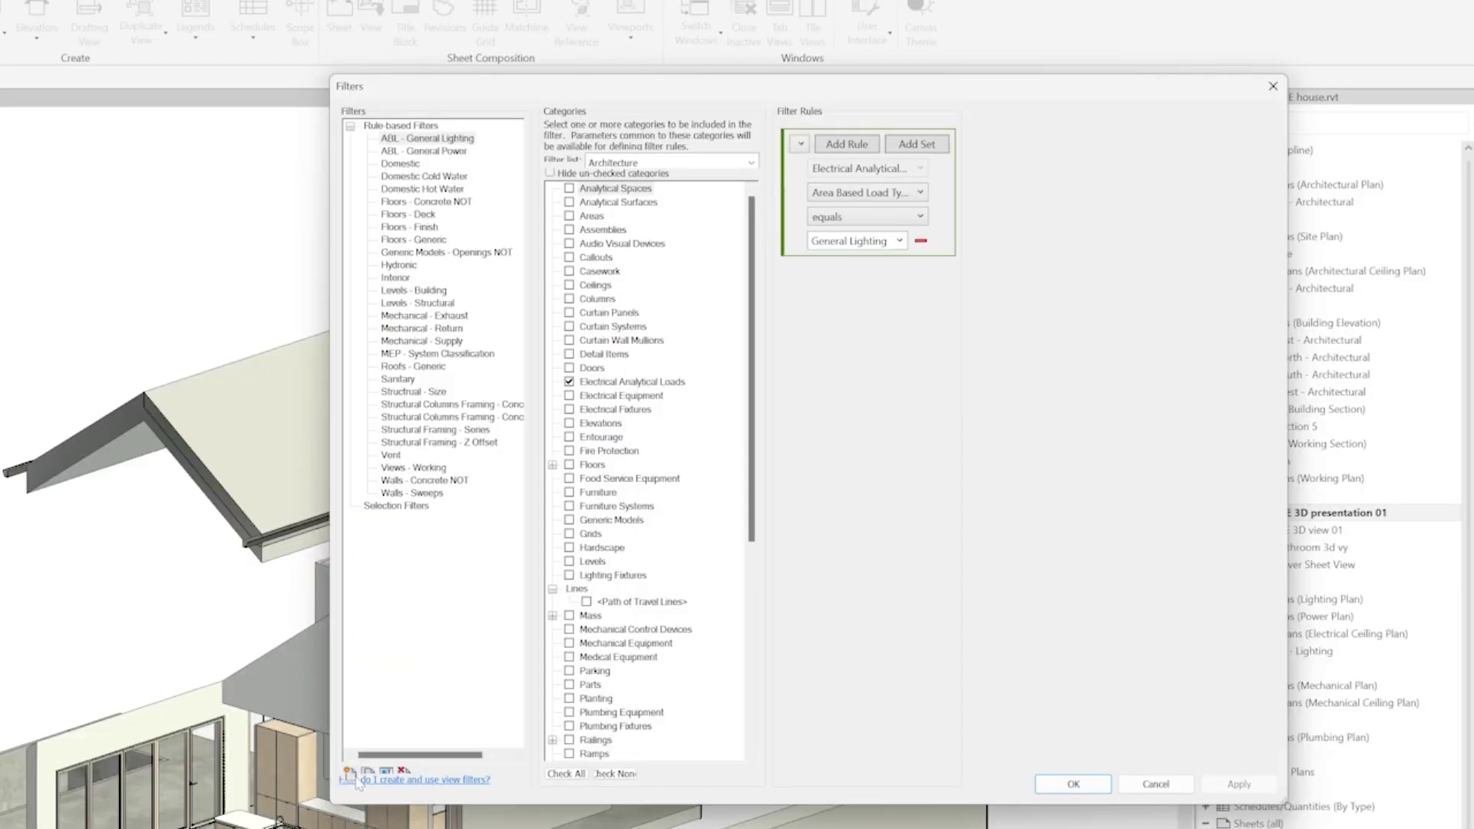
click(350, 771)
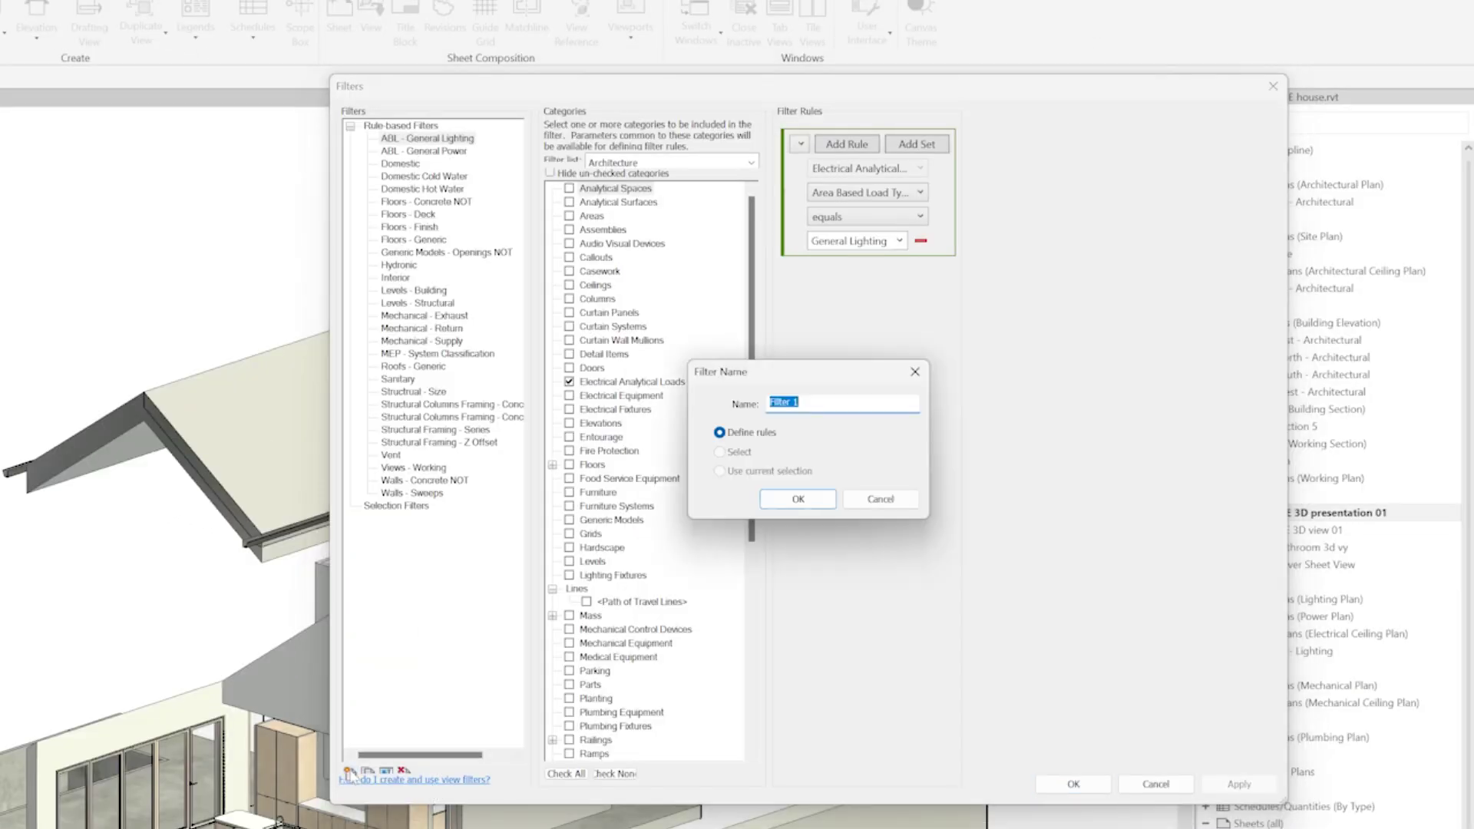
text(AIE)
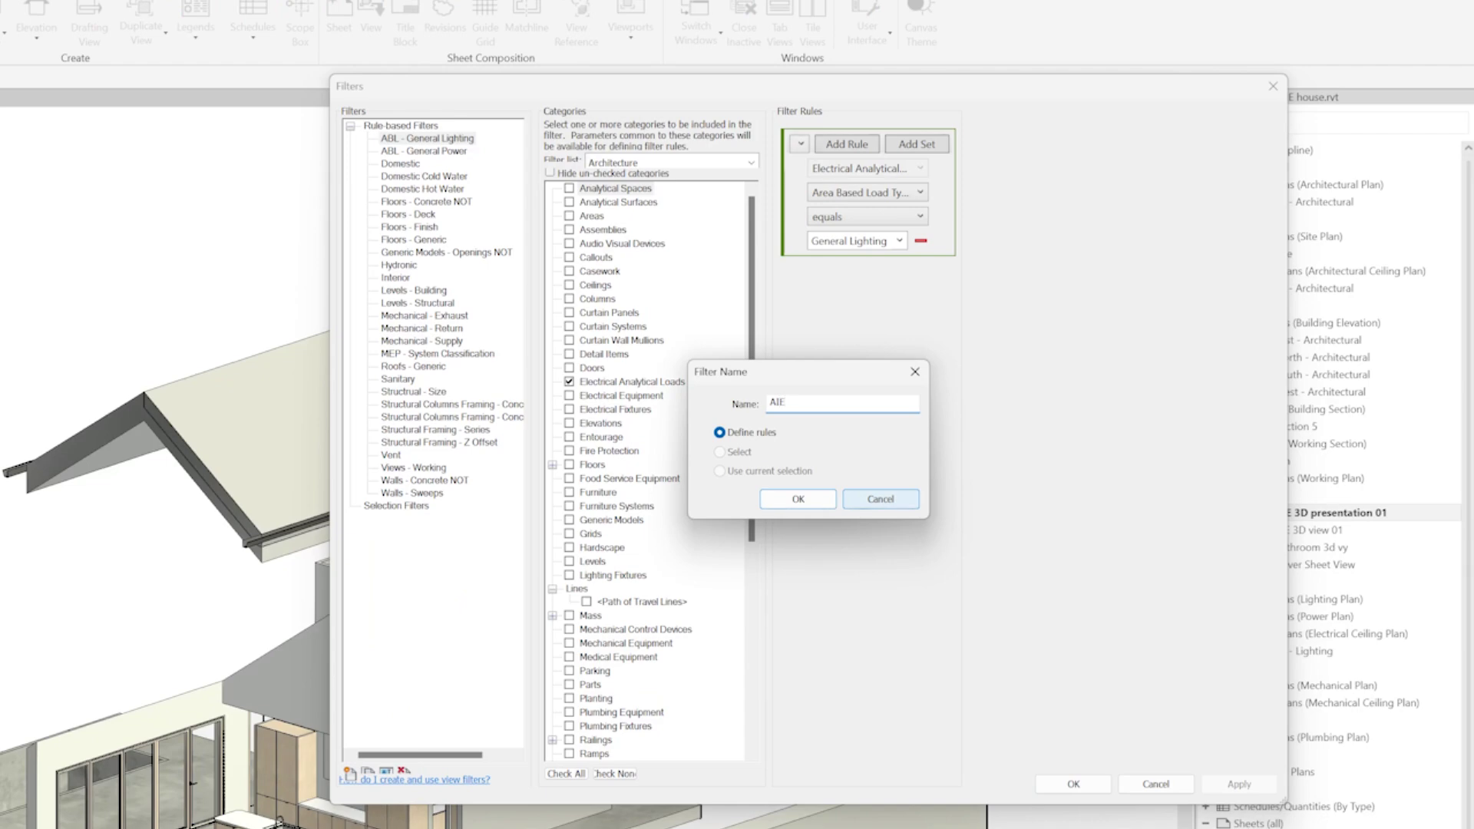
text( hide)
key(Return)
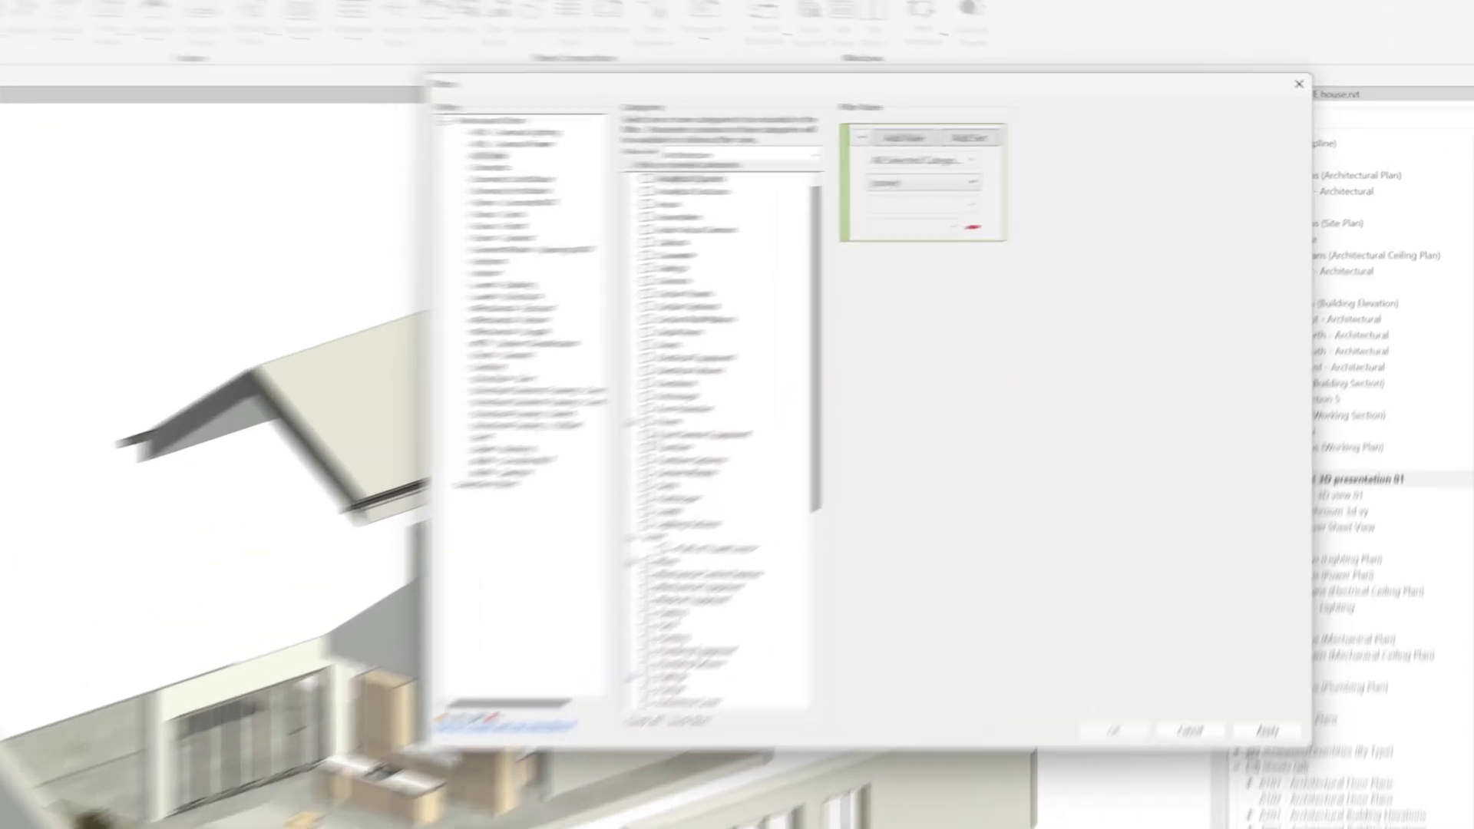
Include the Walls and Floors categories in the AIE hide filter and apply the change
scroll(868, 537, down, 8)
click(569, 740)
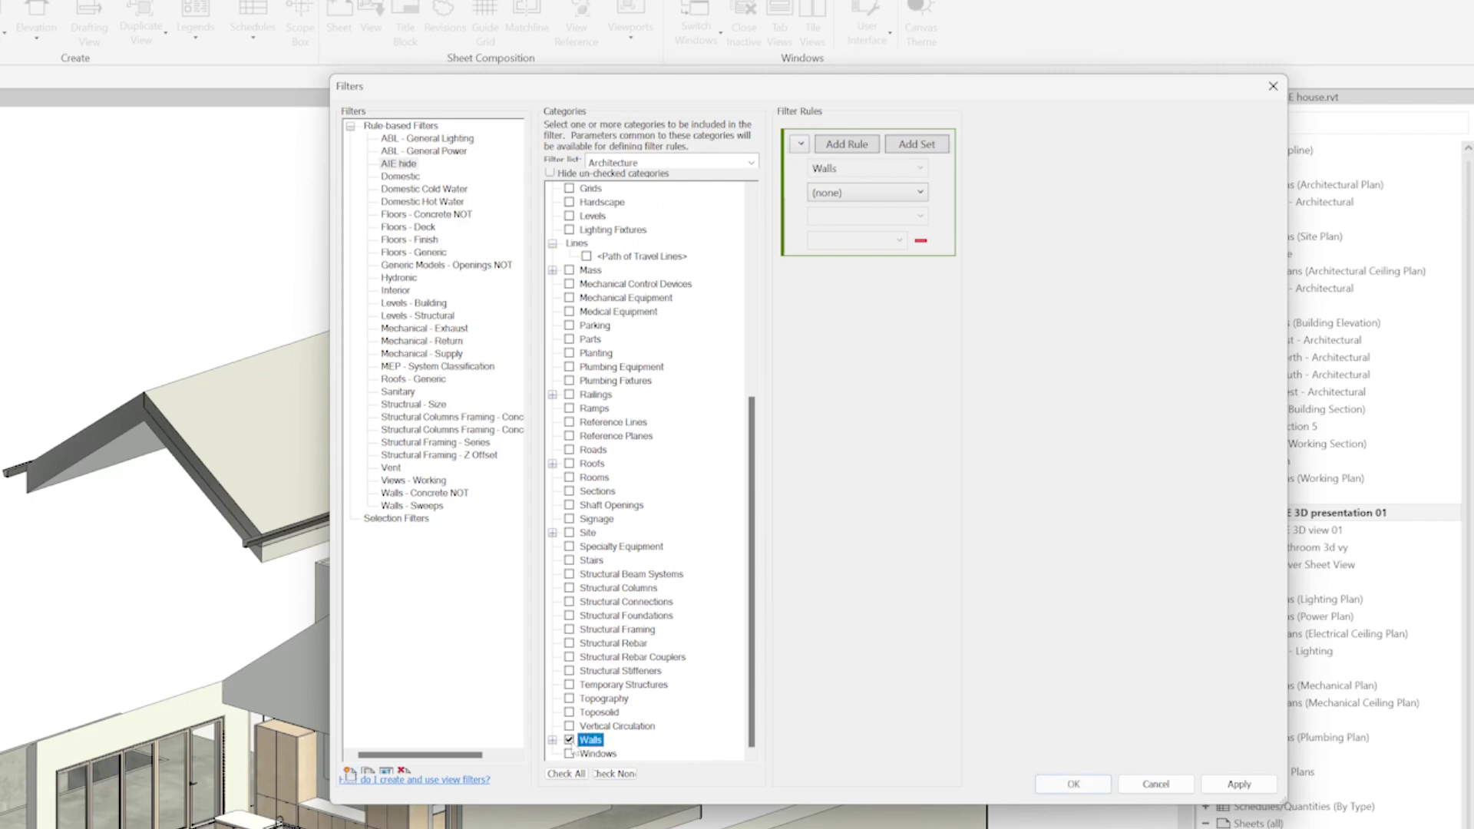
scroll(607, 476, up, 6)
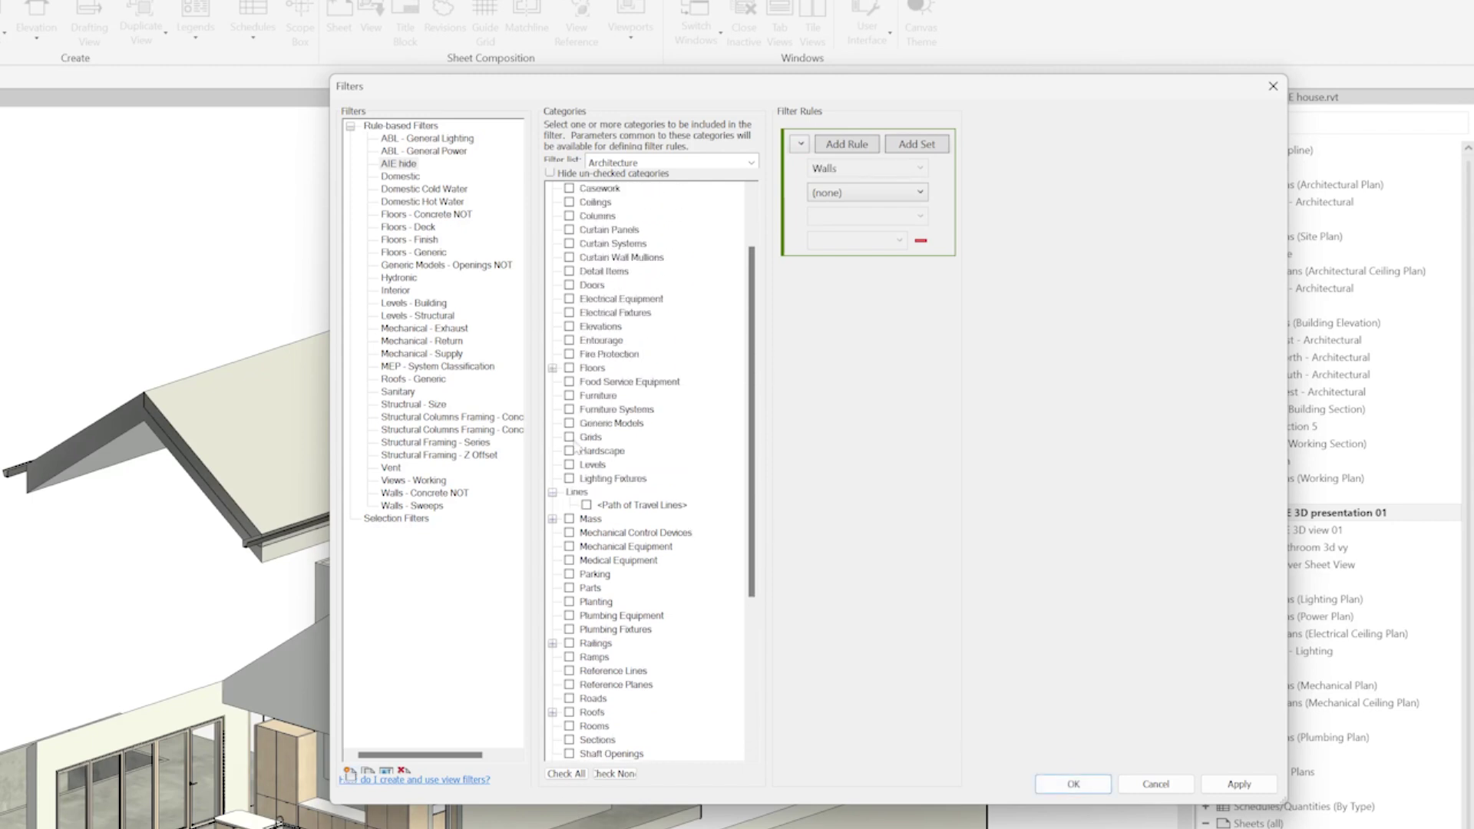
click(570, 368)
click(1235, 784)
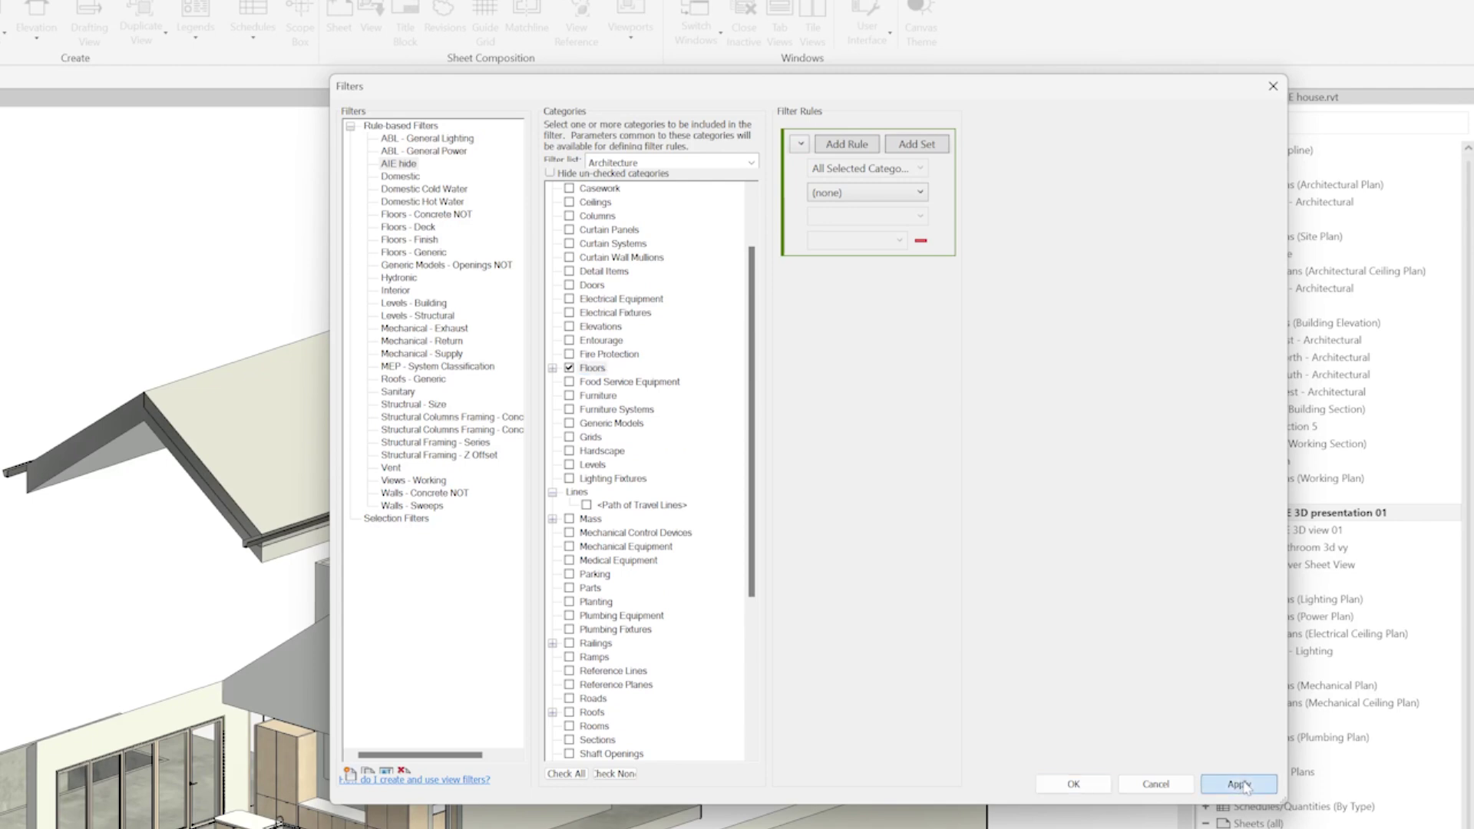
Create a second rule-based filter named "AIE transparent" covering the Walls and Roofs categories, and save the filters
click(350, 771)
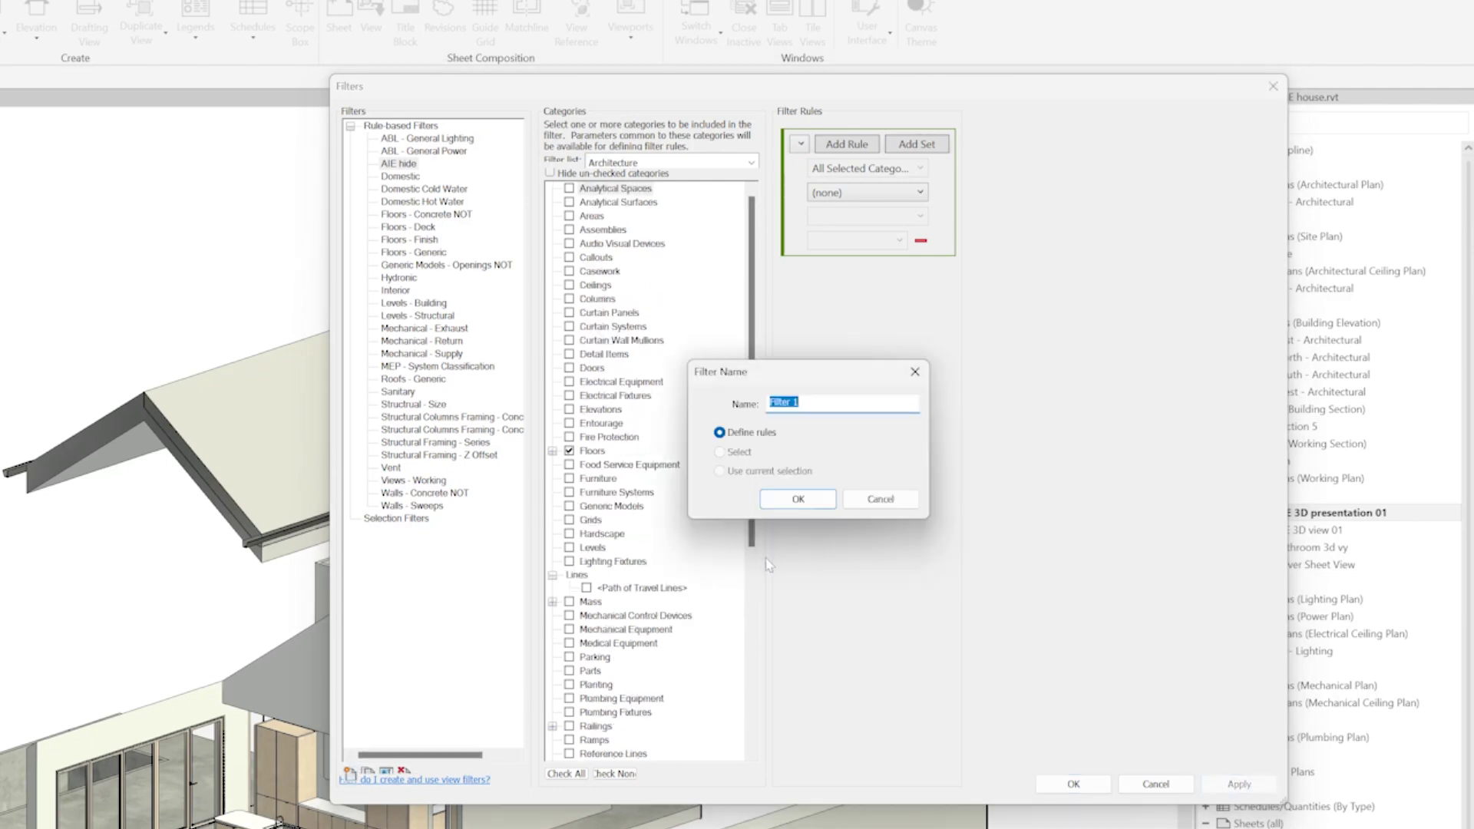
text(AIE transparent)
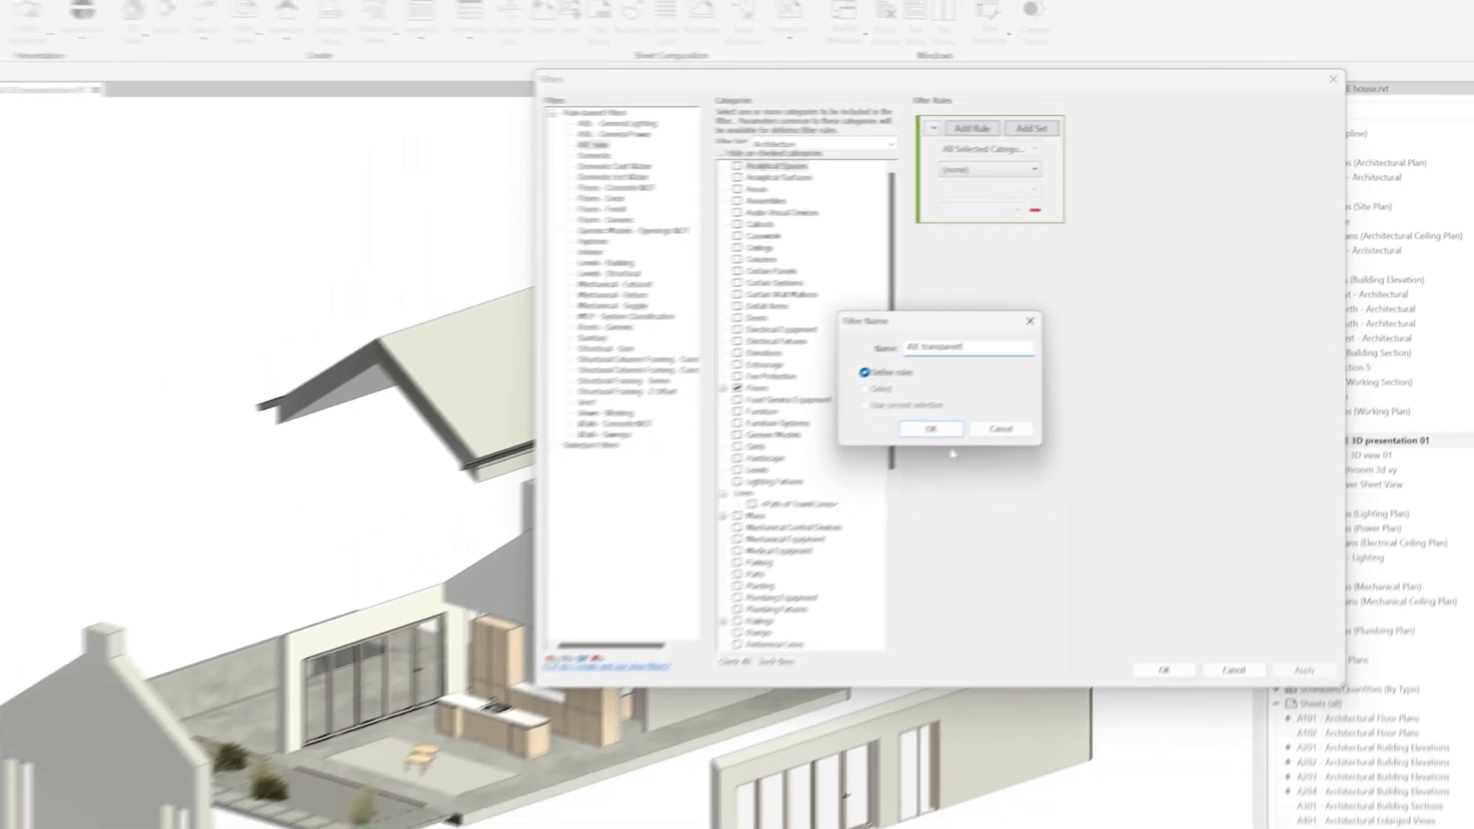
key(Return)
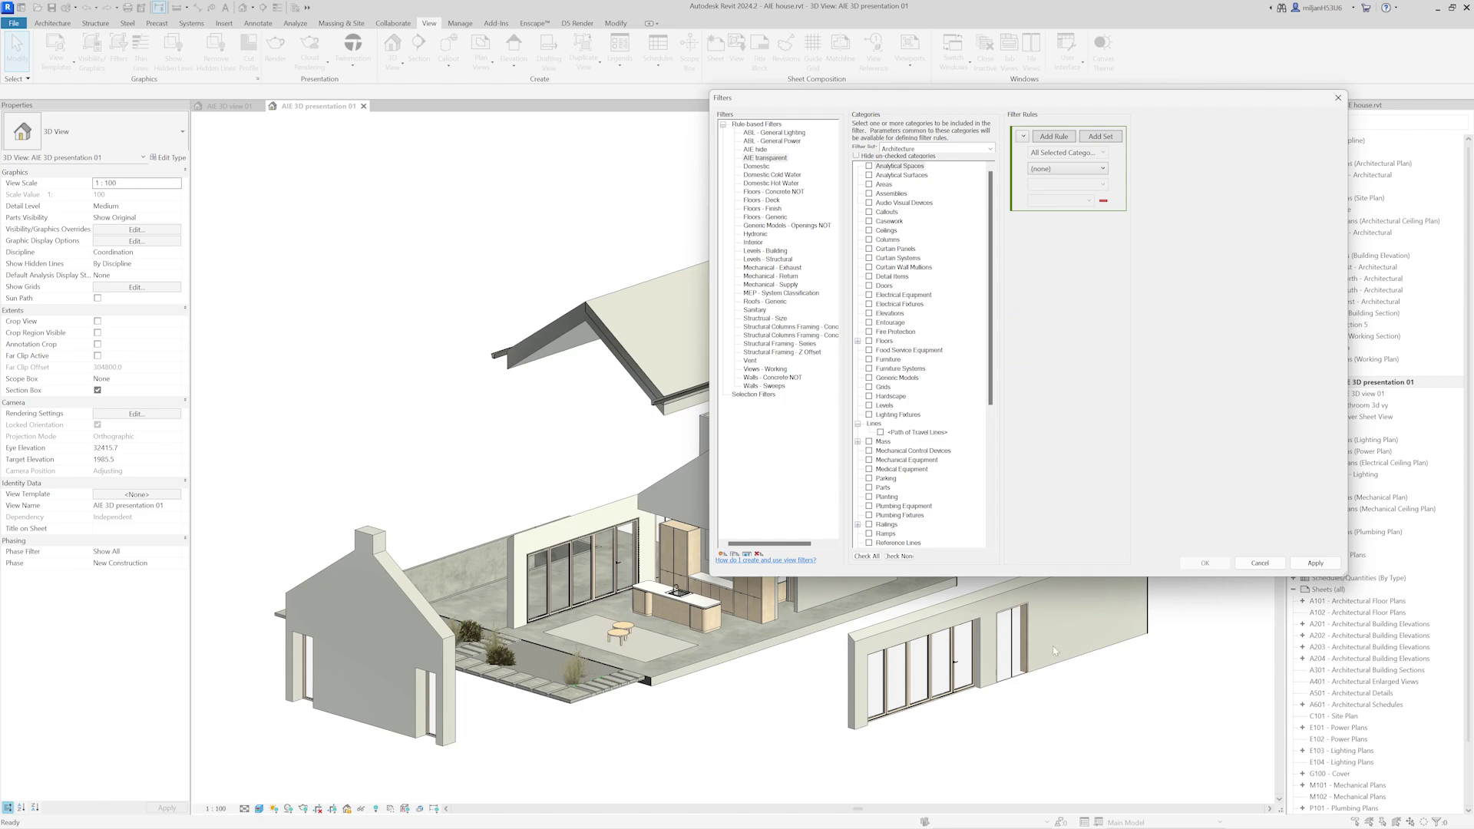
scroll(905, 445, down, 8)
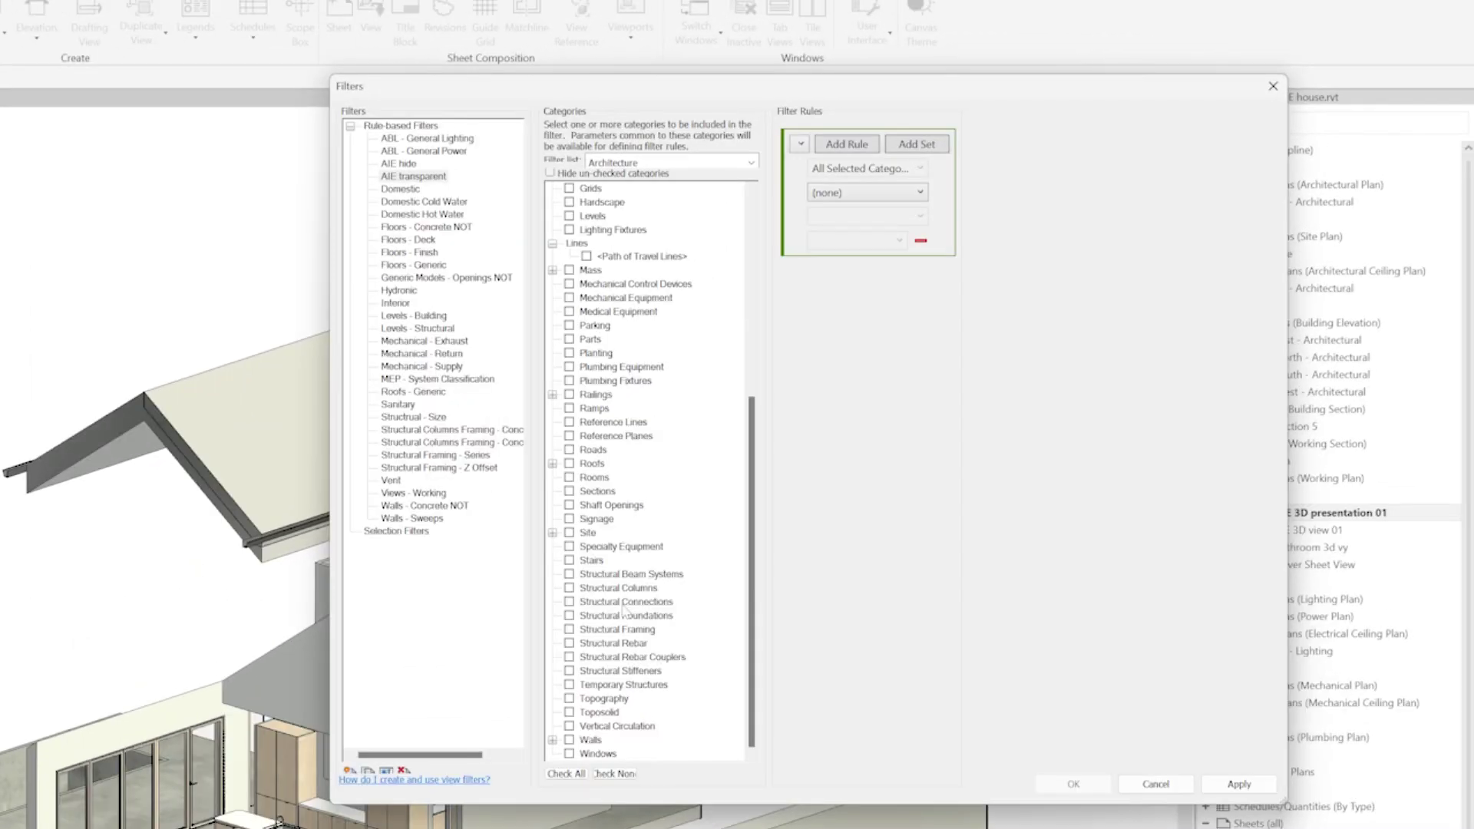
click(569, 740)
scroll(577, 338, up, 4)
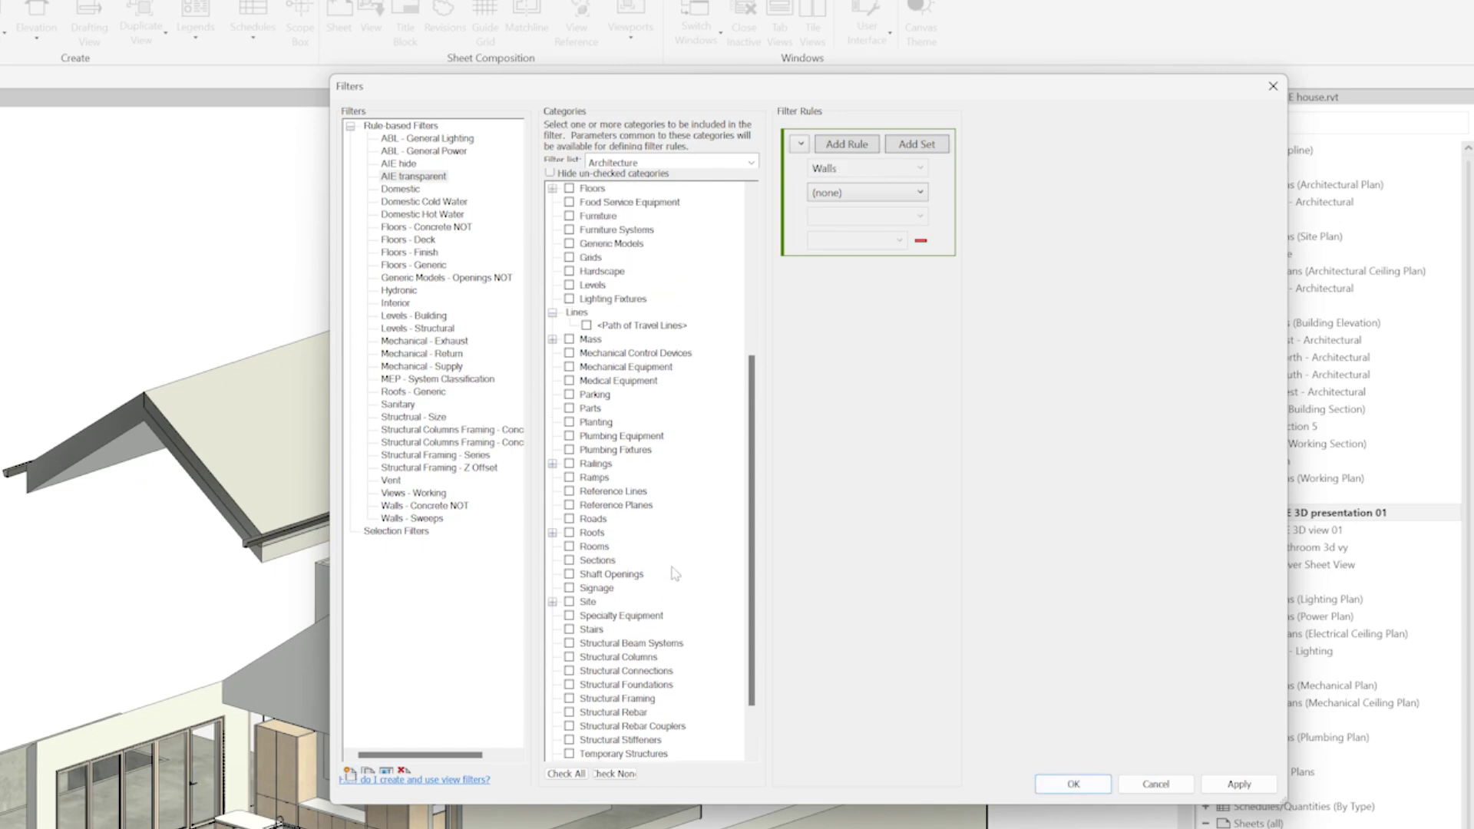
scroll(578, 338, down, 4)
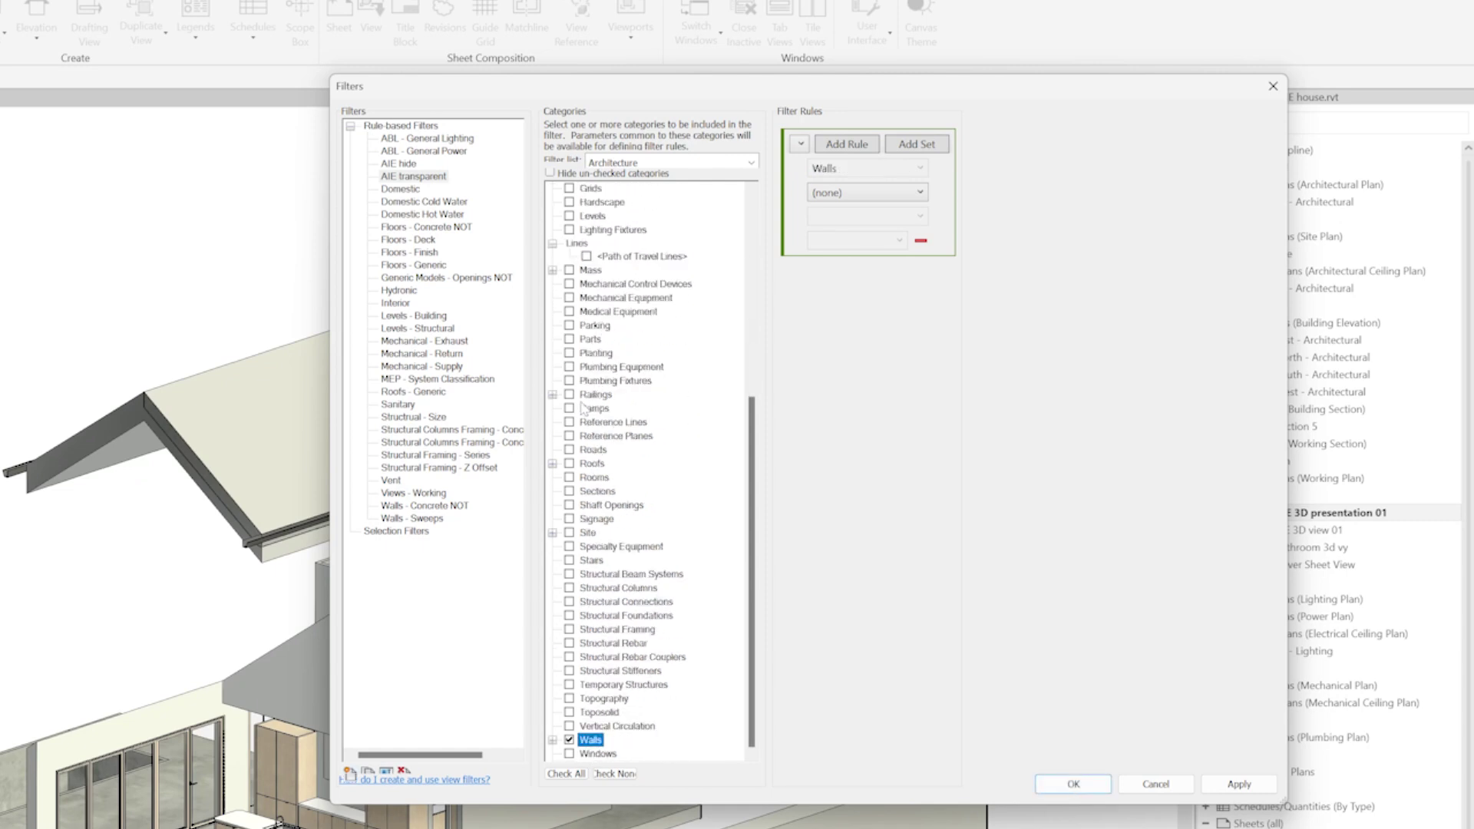
click(569, 464)
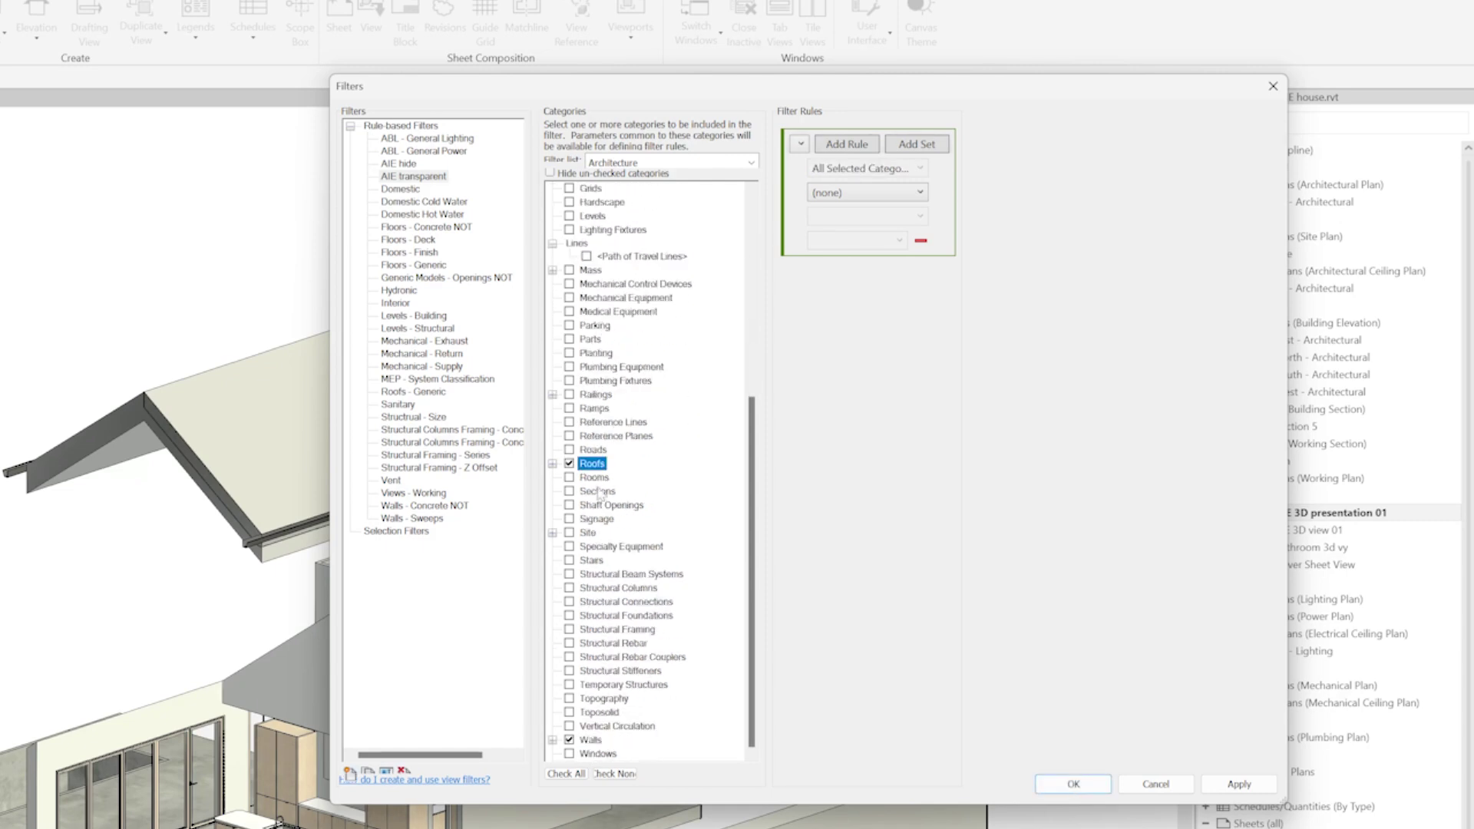
click(1073, 784)
Add the AIE hide and AIE transparent filters to the 3D view's visibility/graphics overrides
key(v)
key(g)
click(1074, 63)
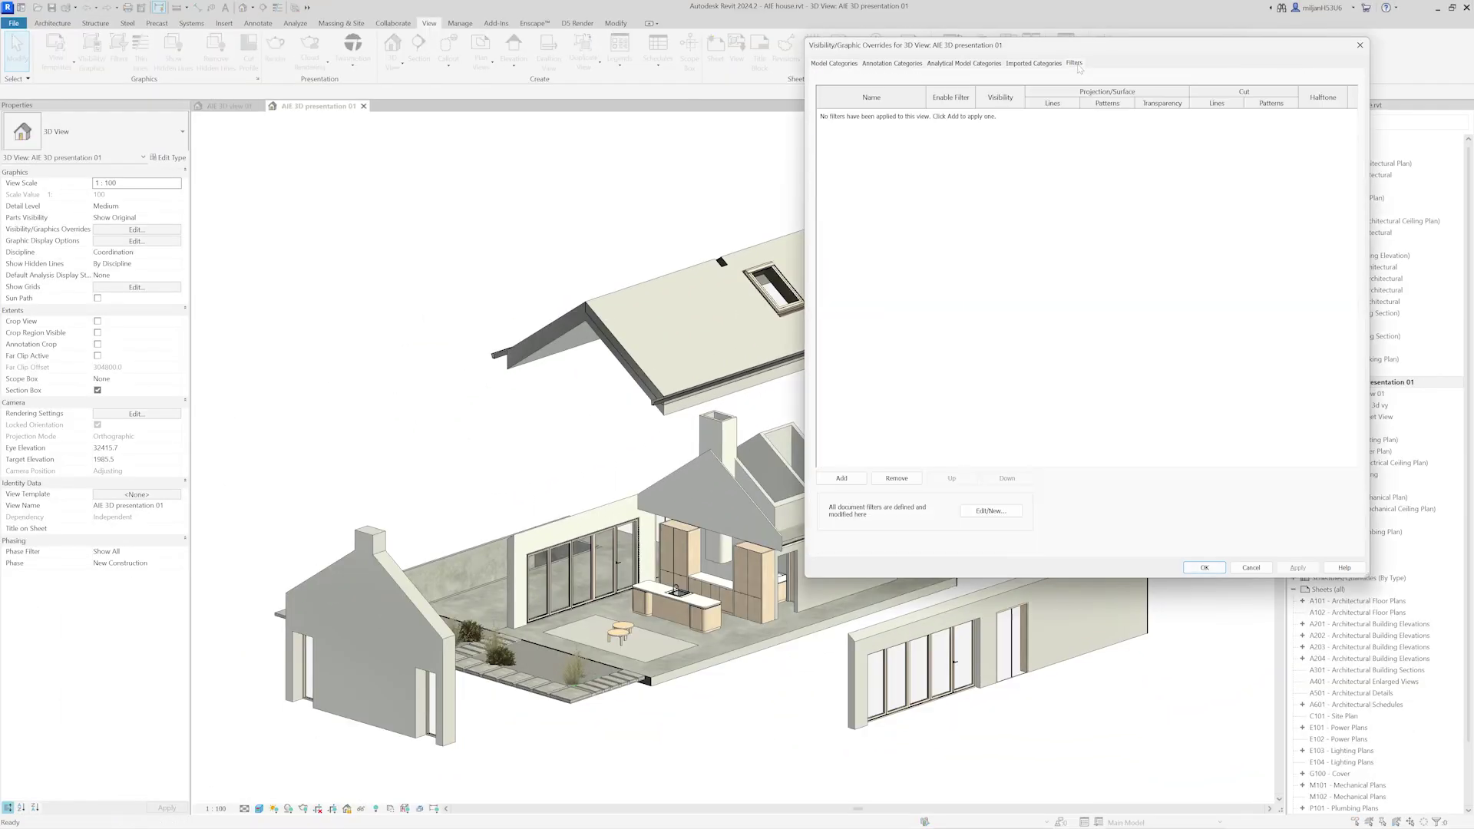
click(842, 478)
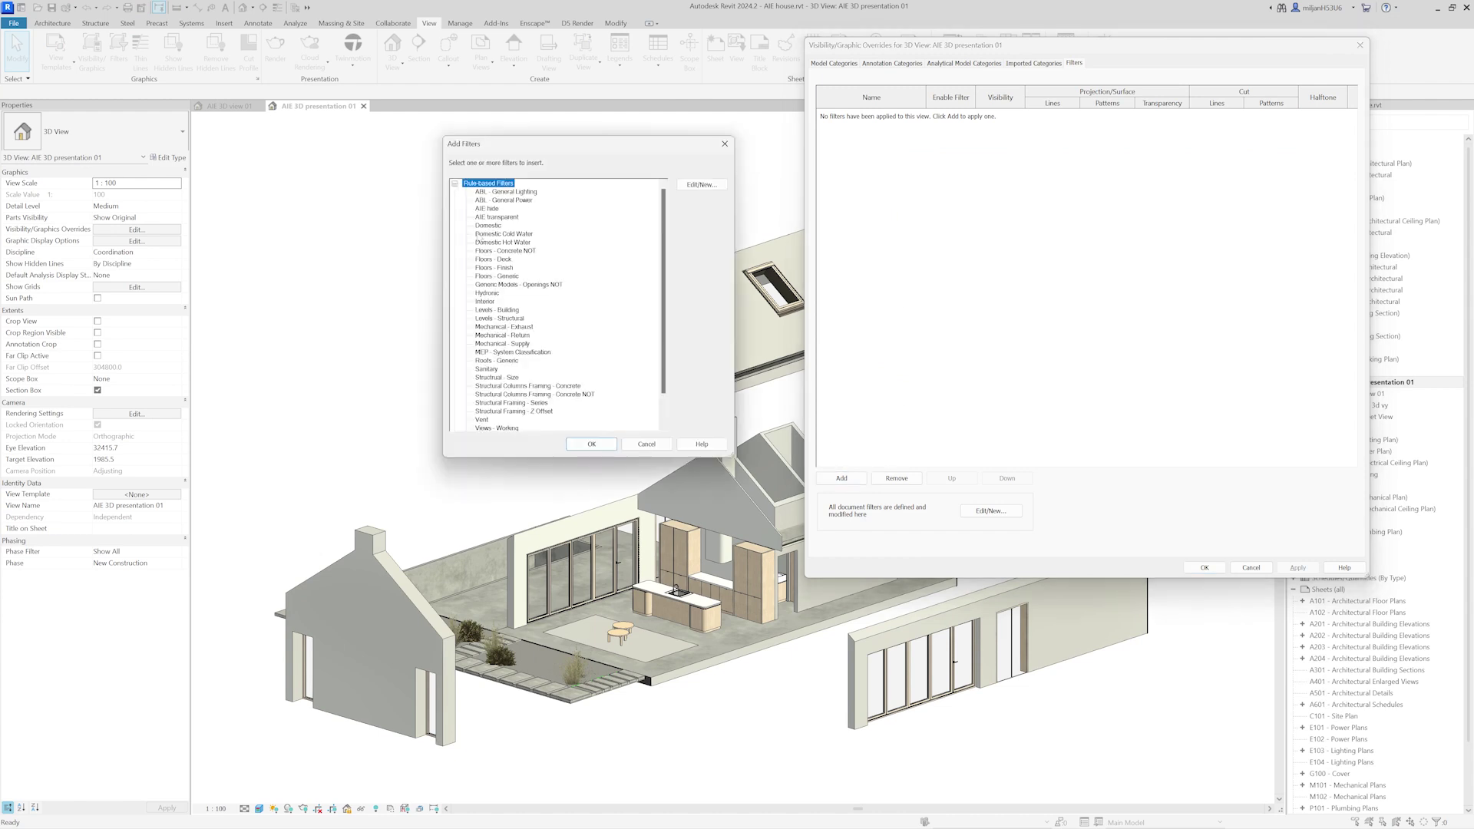
click(487, 209)
ctrl+click(488, 218)
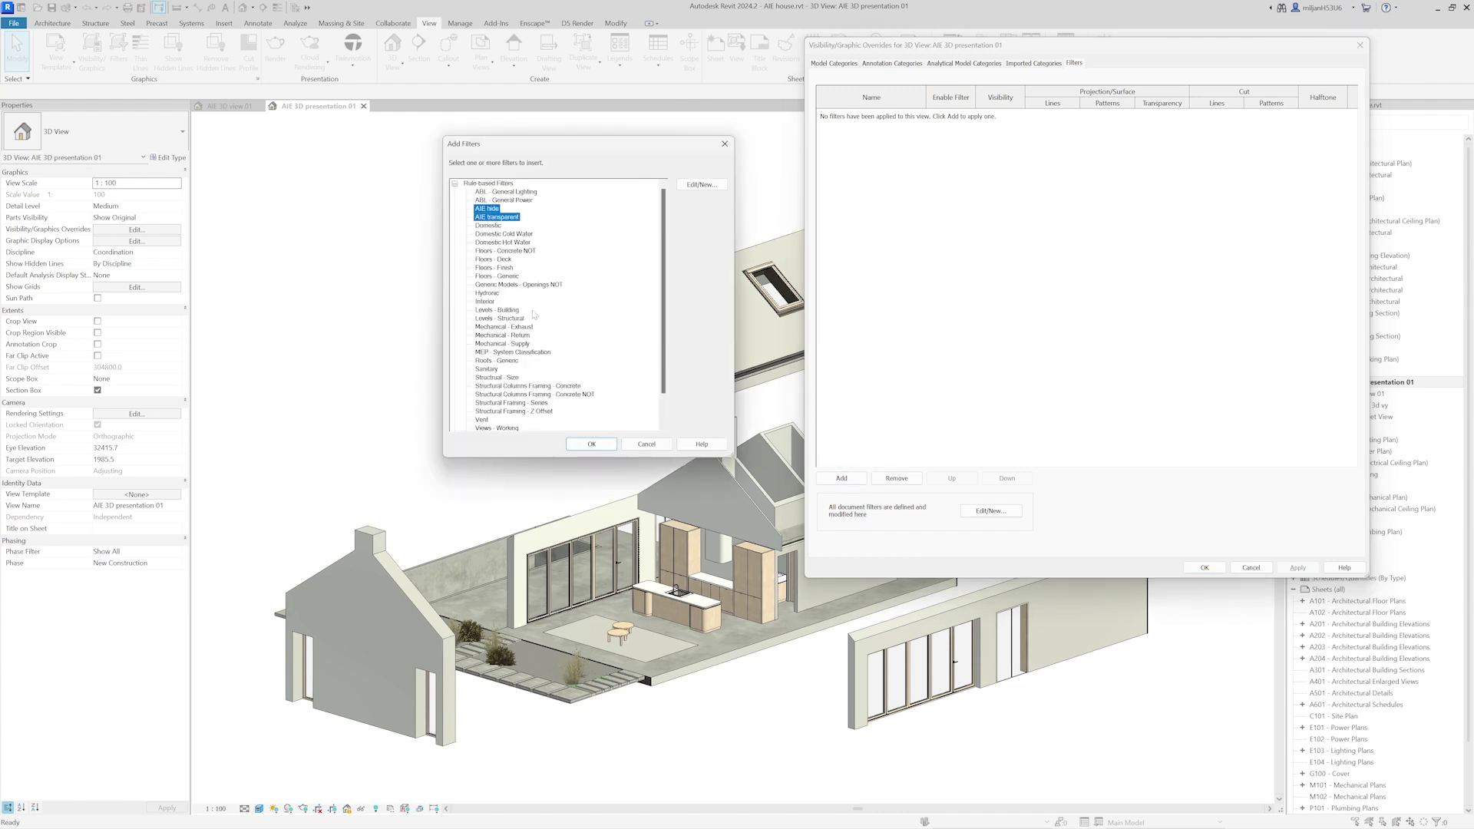
click(589, 445)
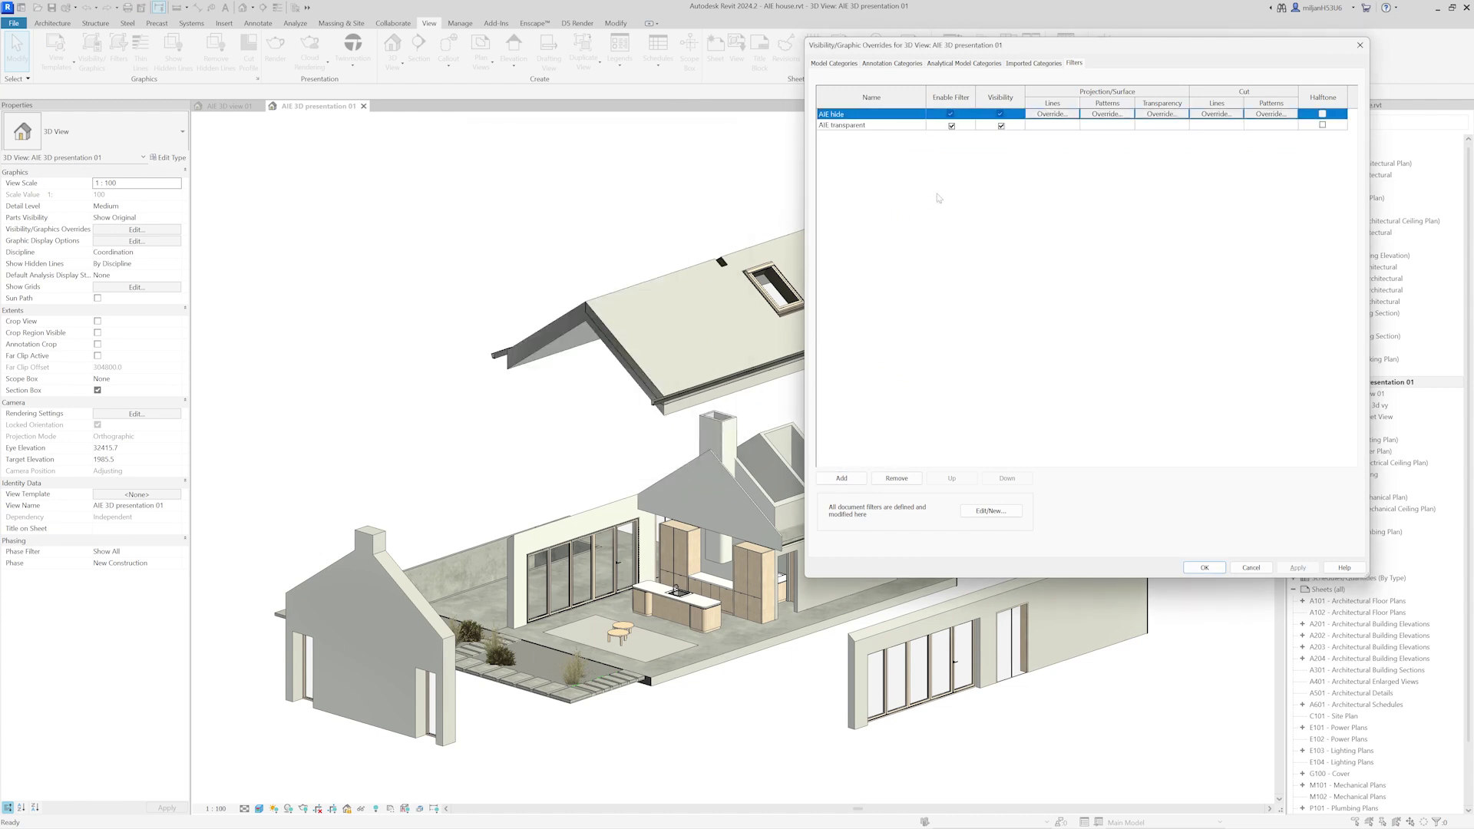
click(1205, 569)
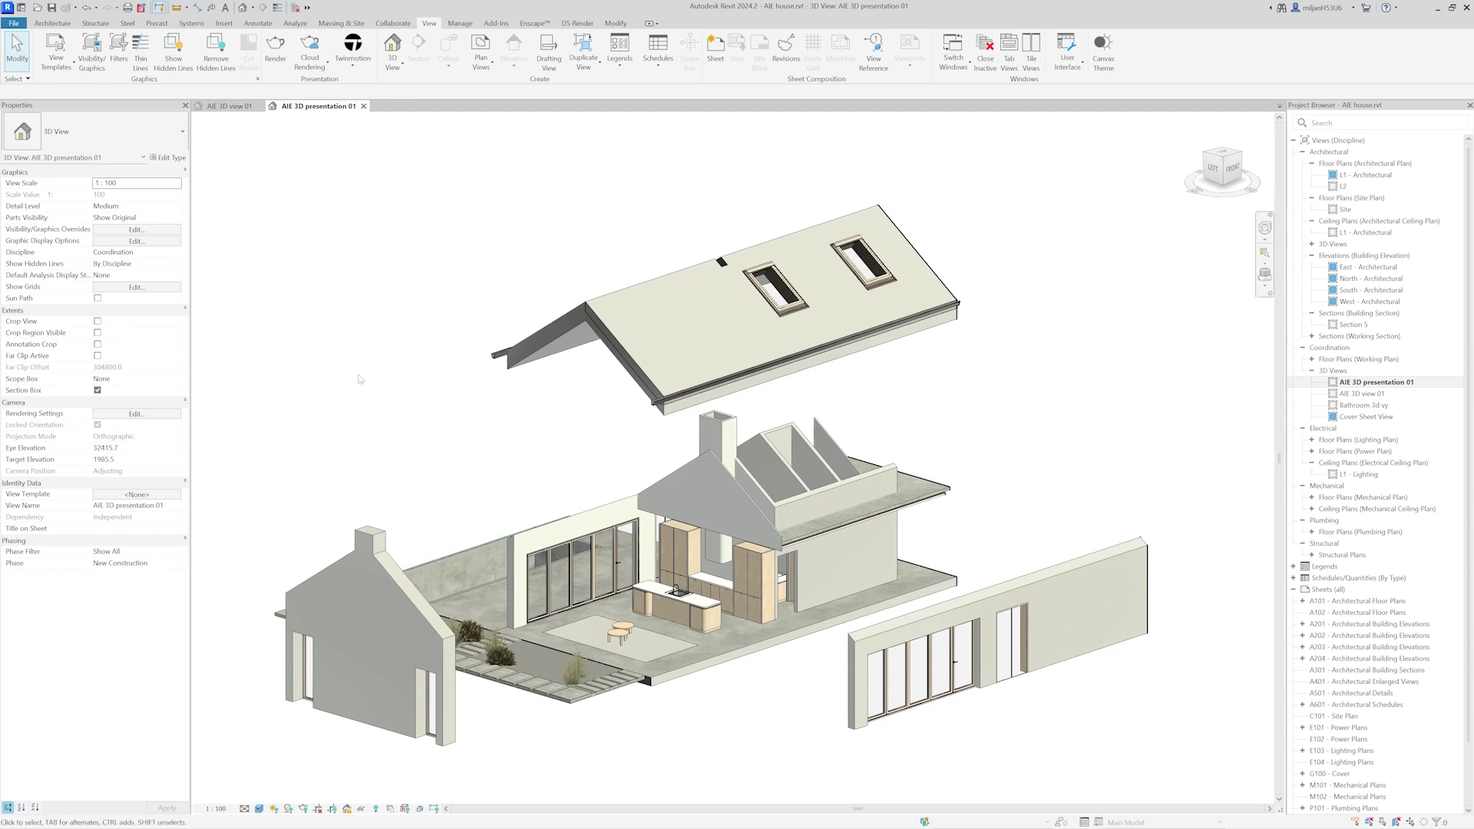
Select the whole chain of low generic walls around the terrace and set their Comments to "hide"
key(Tab)
click(467, 553)
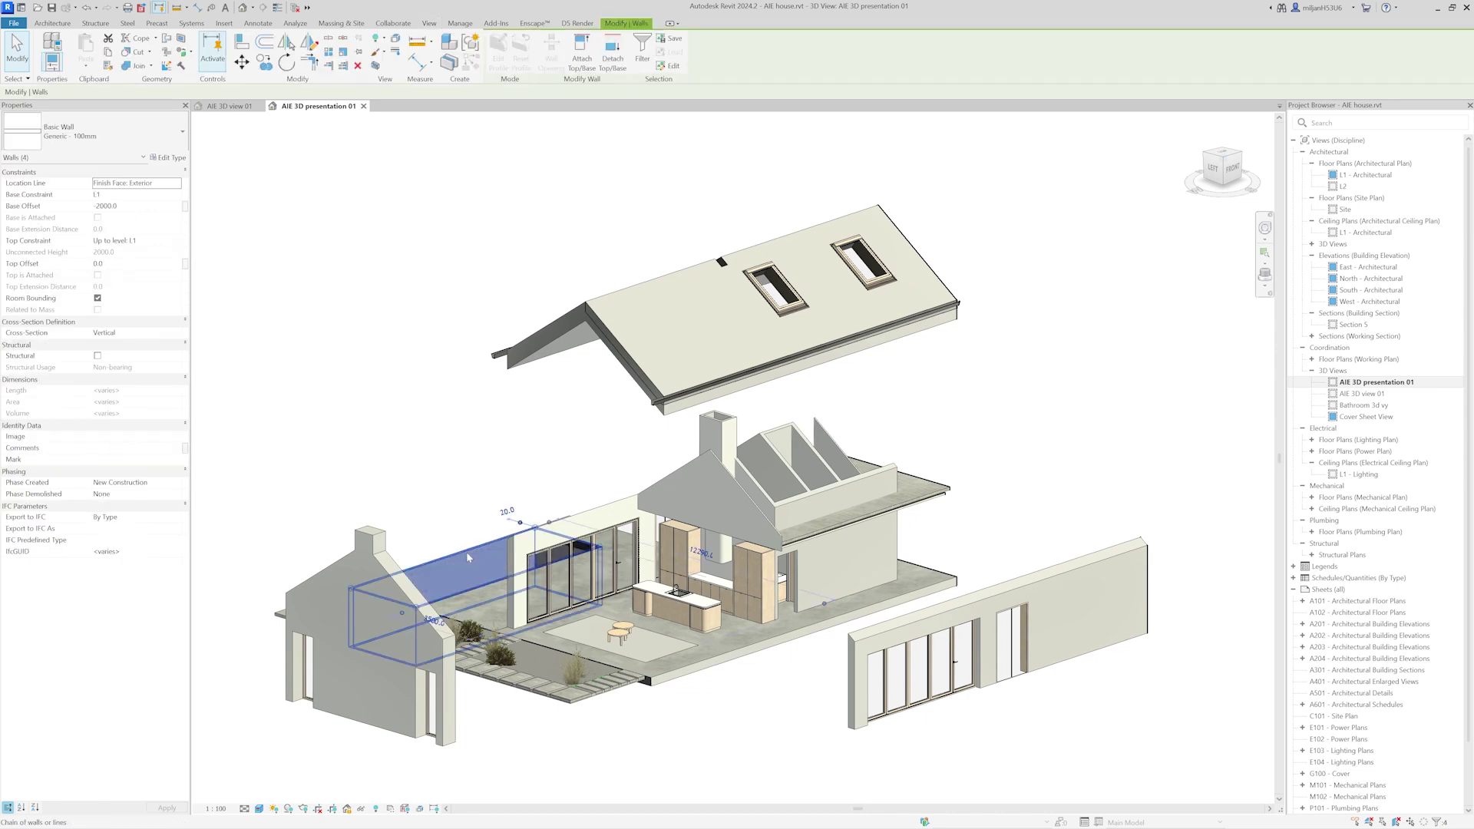
click(93, 447)
text(hide)
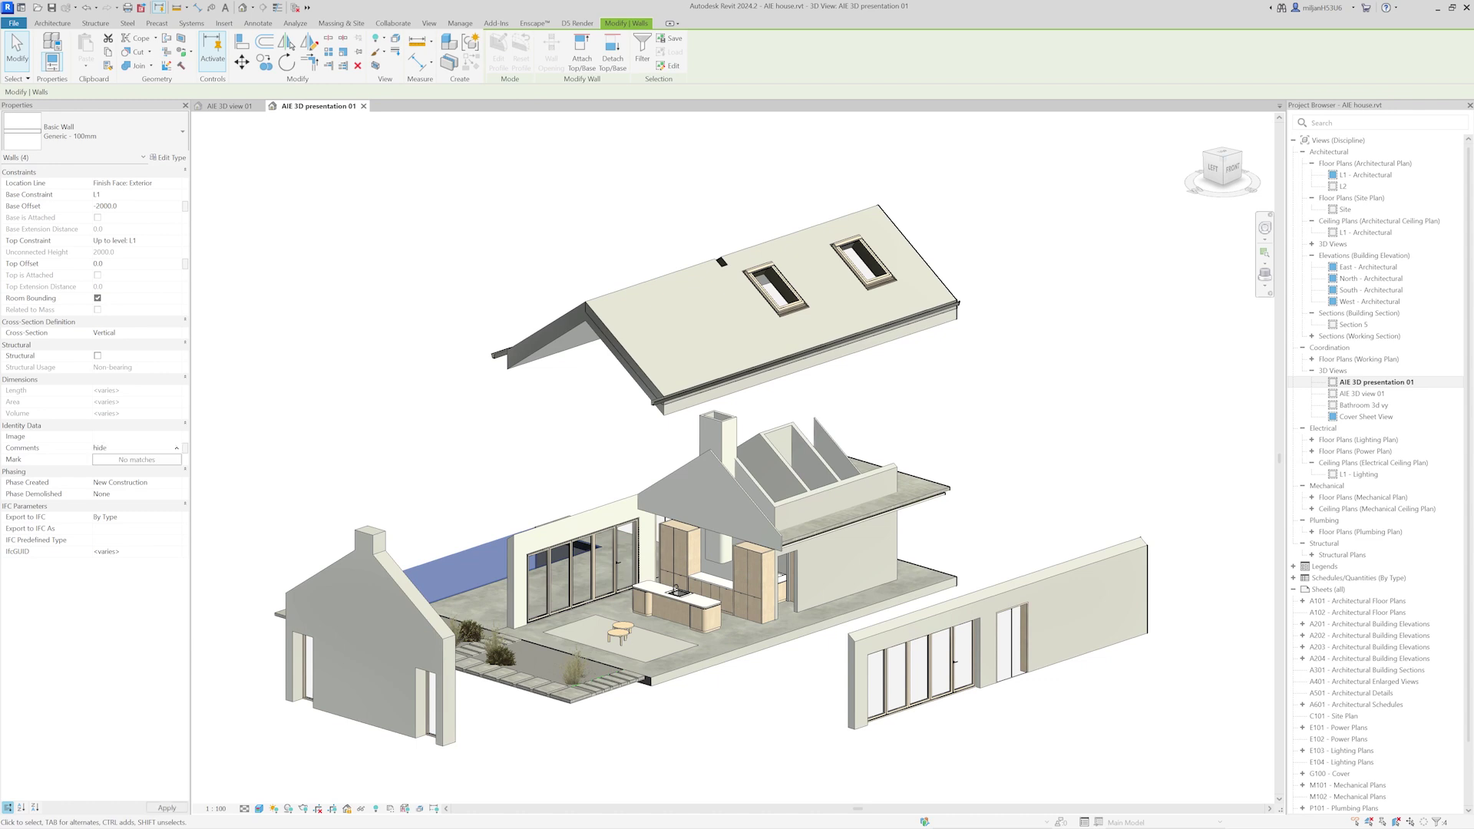
key(Return)
click(478, 504)
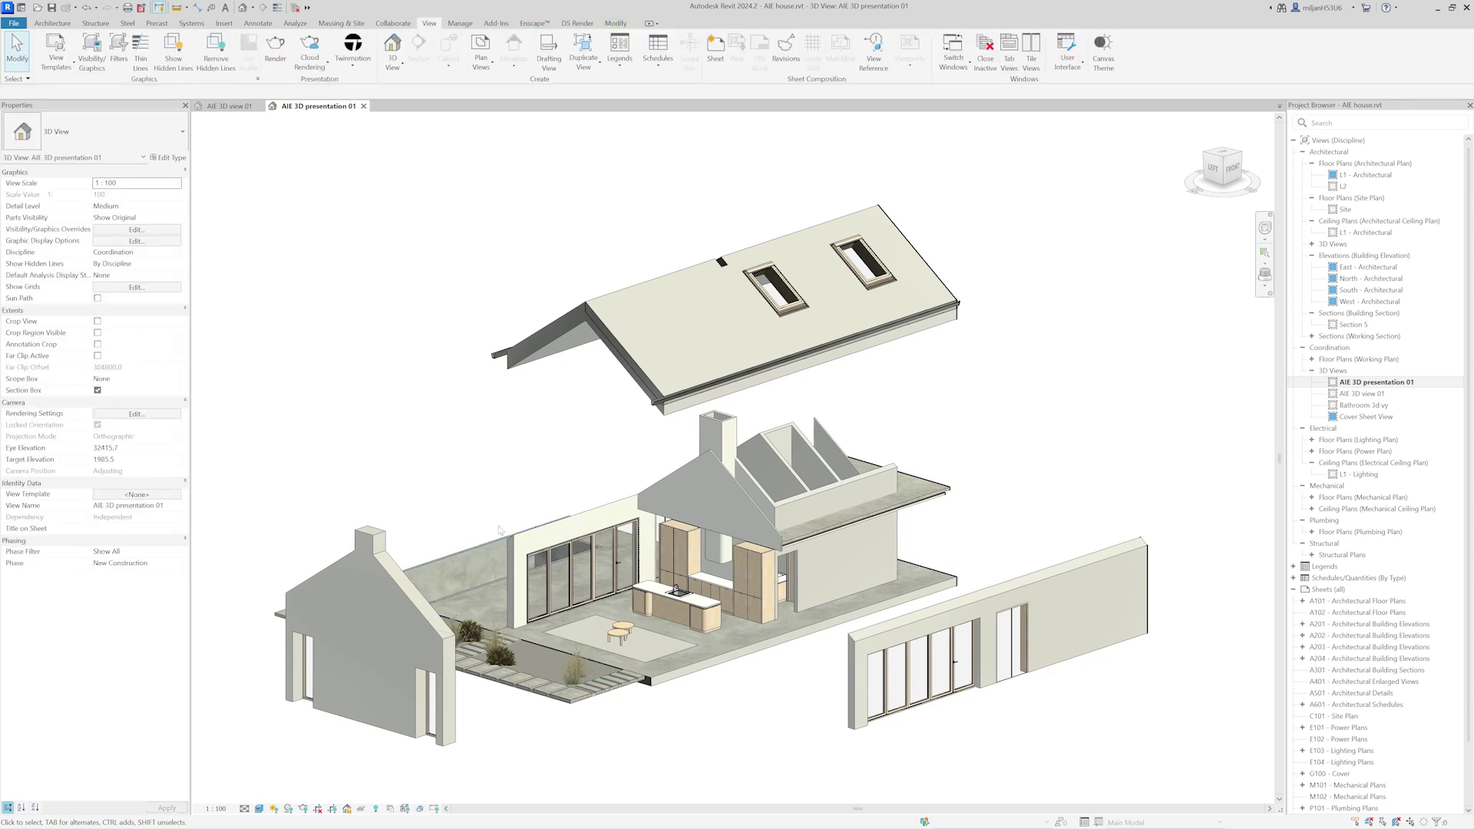
Set the Comments of the Generic 300mm terrace floor and the Concrete 100mm floor under the stepping slabs to "hide"
click(477, 592)
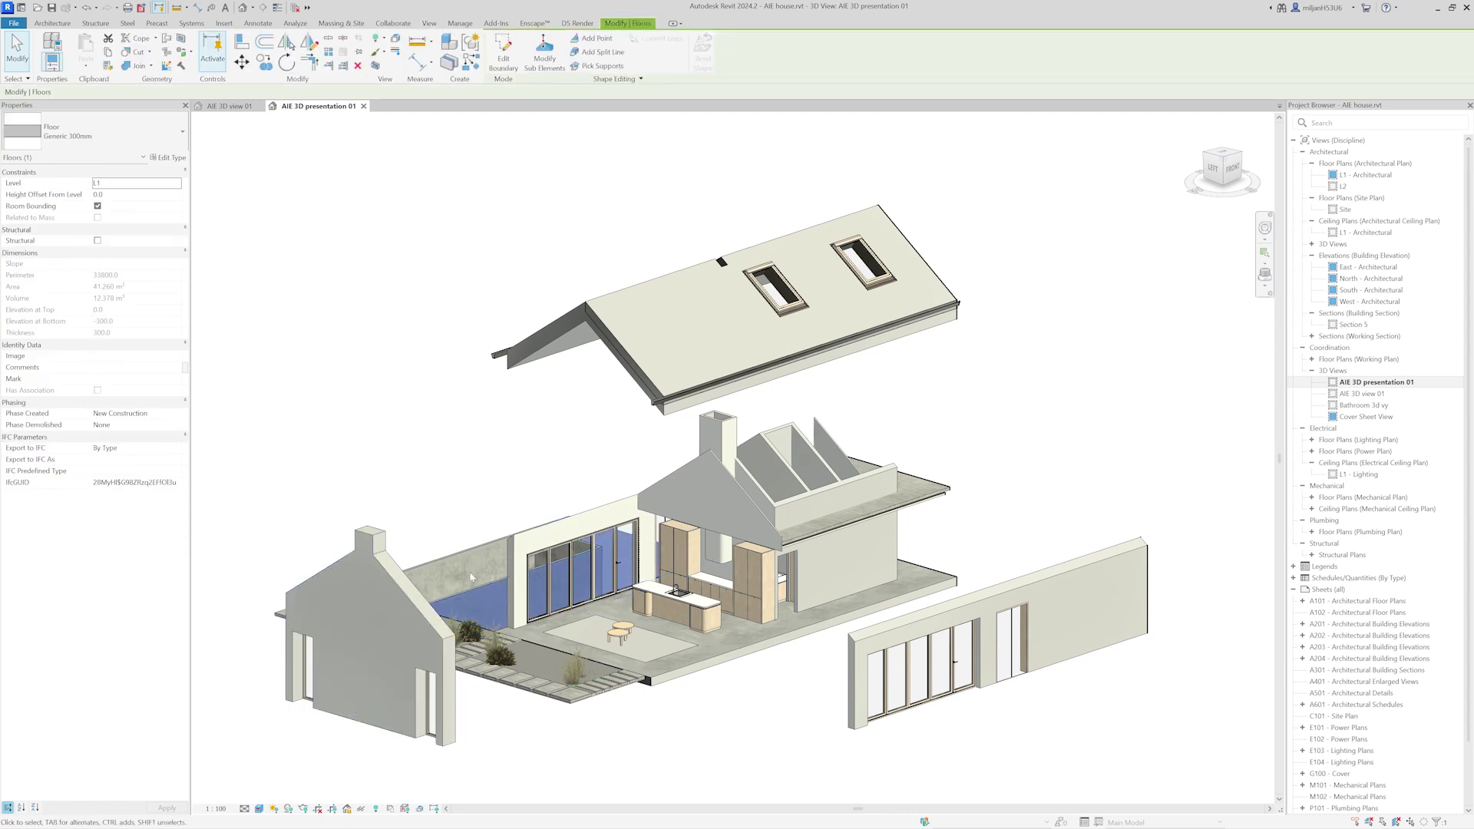
click(103, 368)
text(hide)
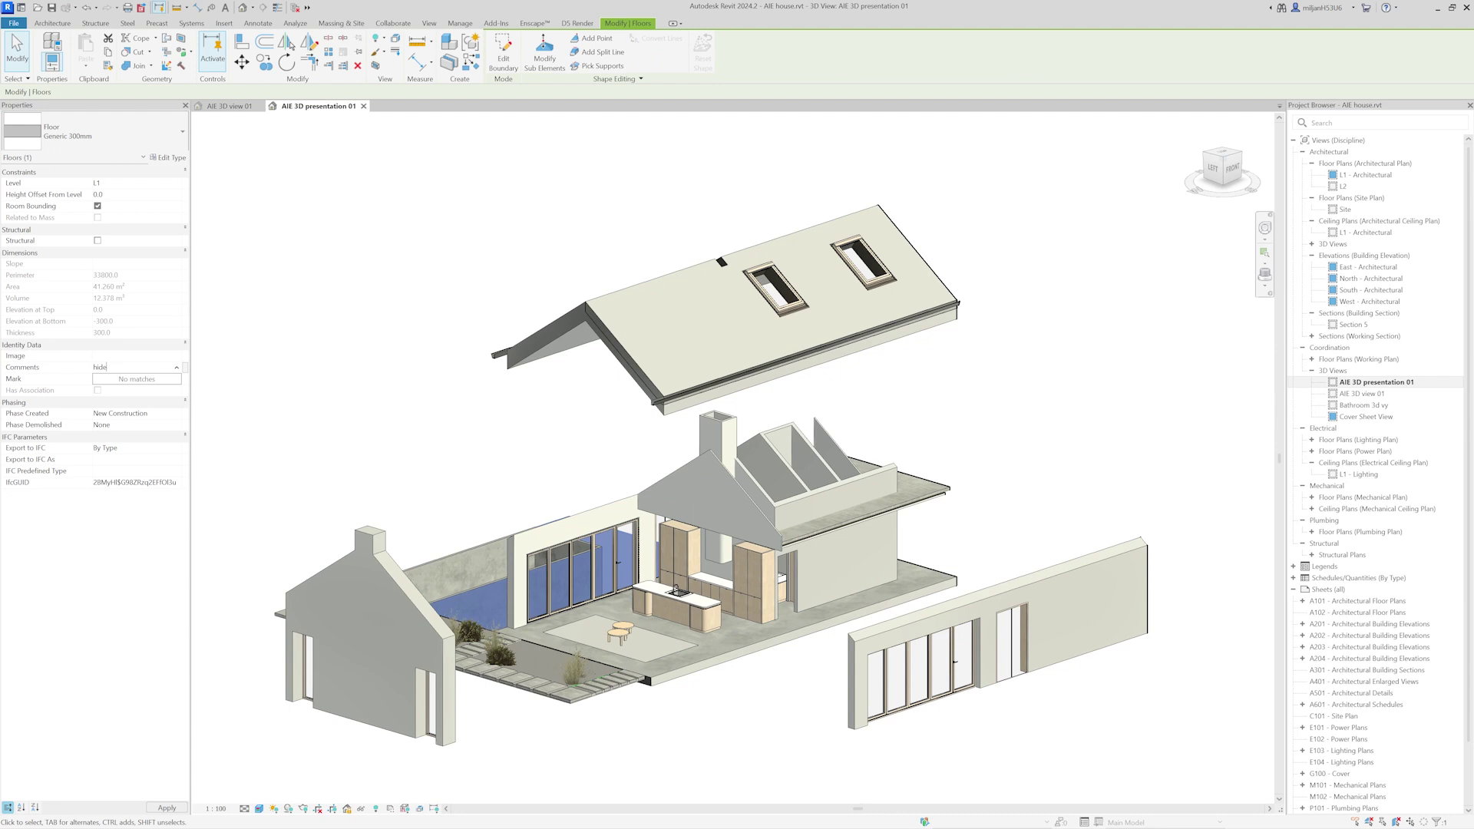
click(542, 647)
click(177, 367)
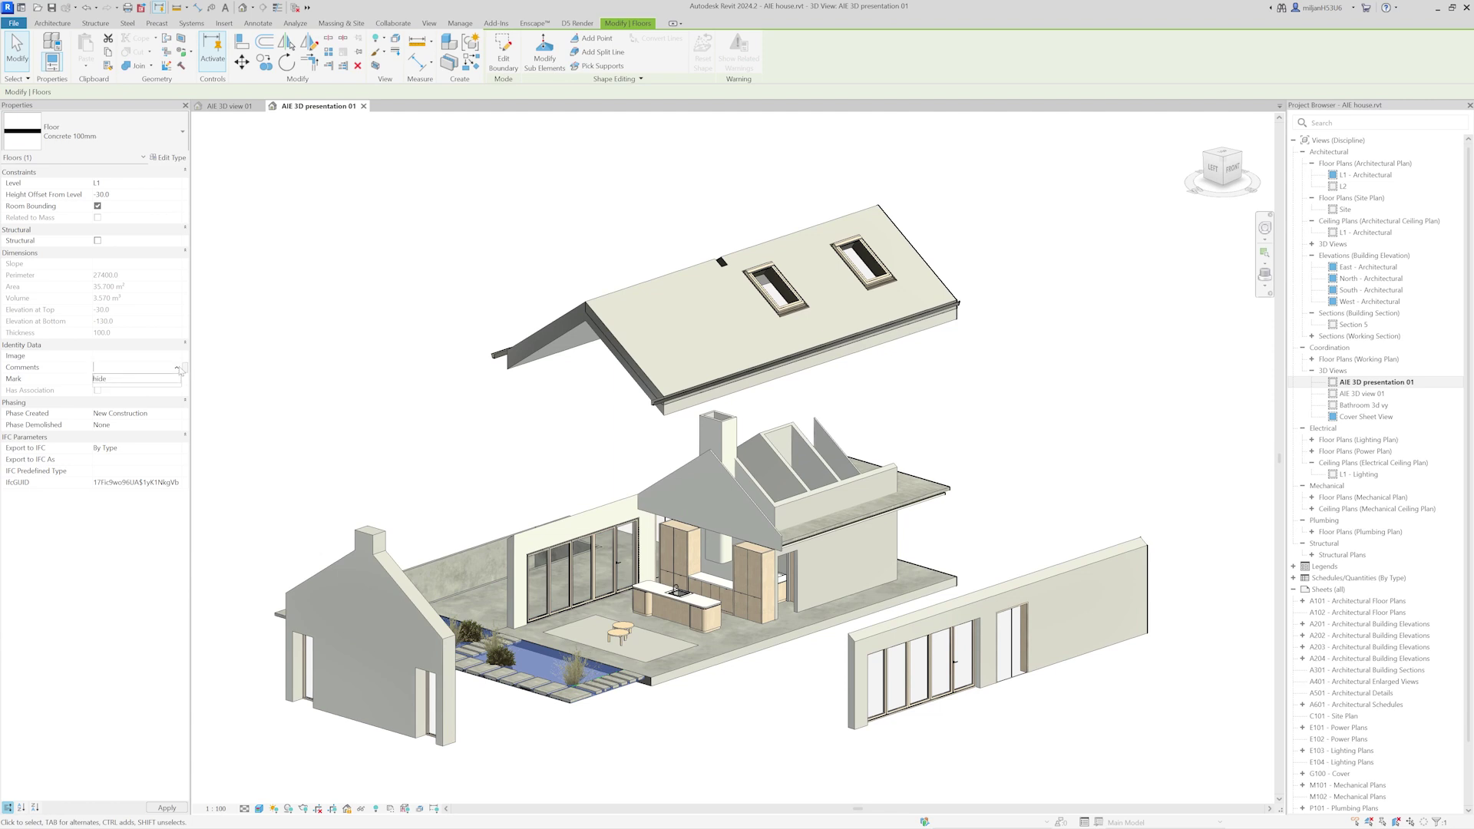
click(105, 381)
click(348, 420)
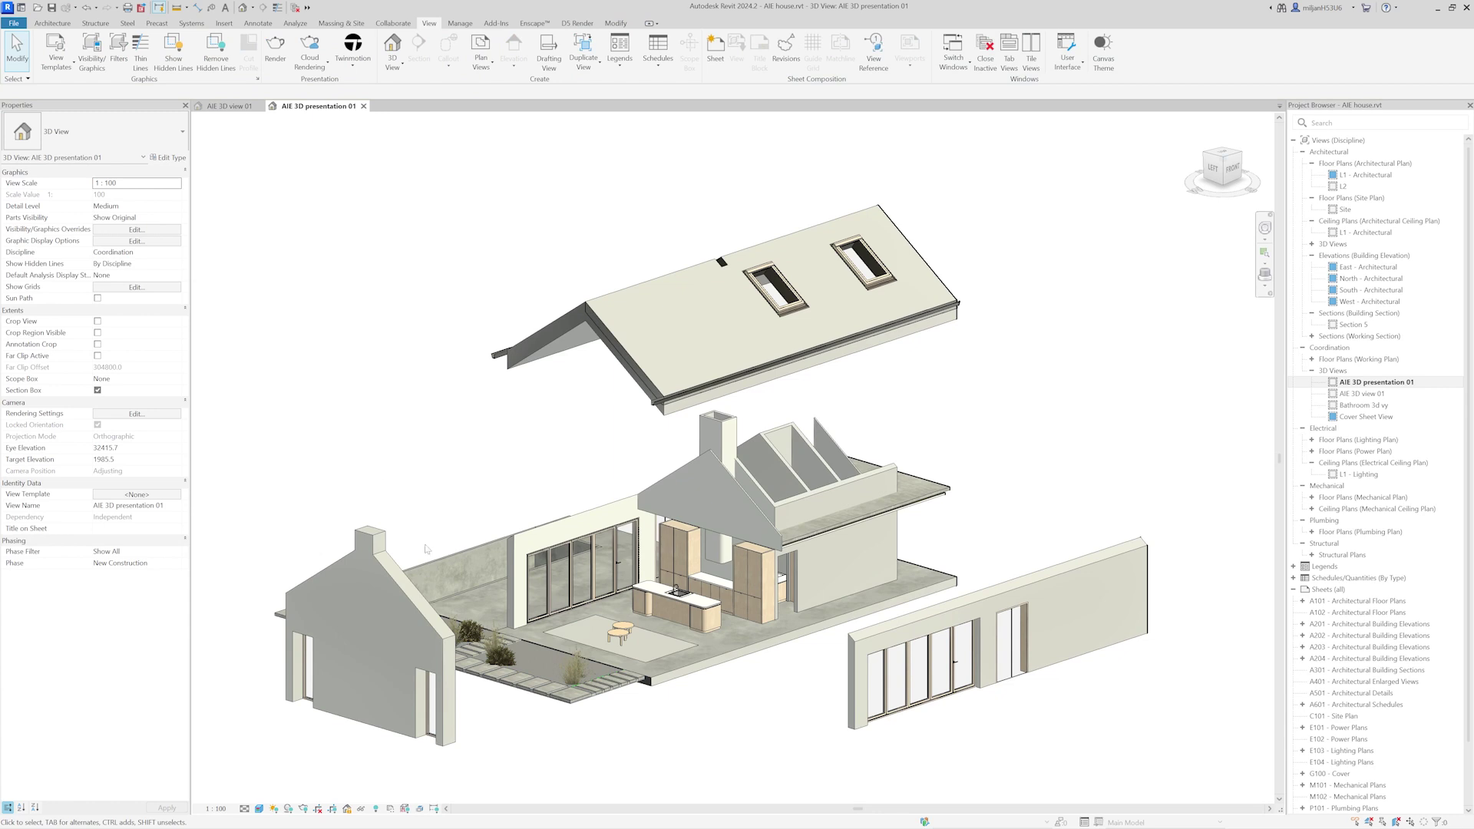
Select all Concrete 100mm floors visible in the view except the upper roof slab and set their Comments to "hide"
click(570, 700)
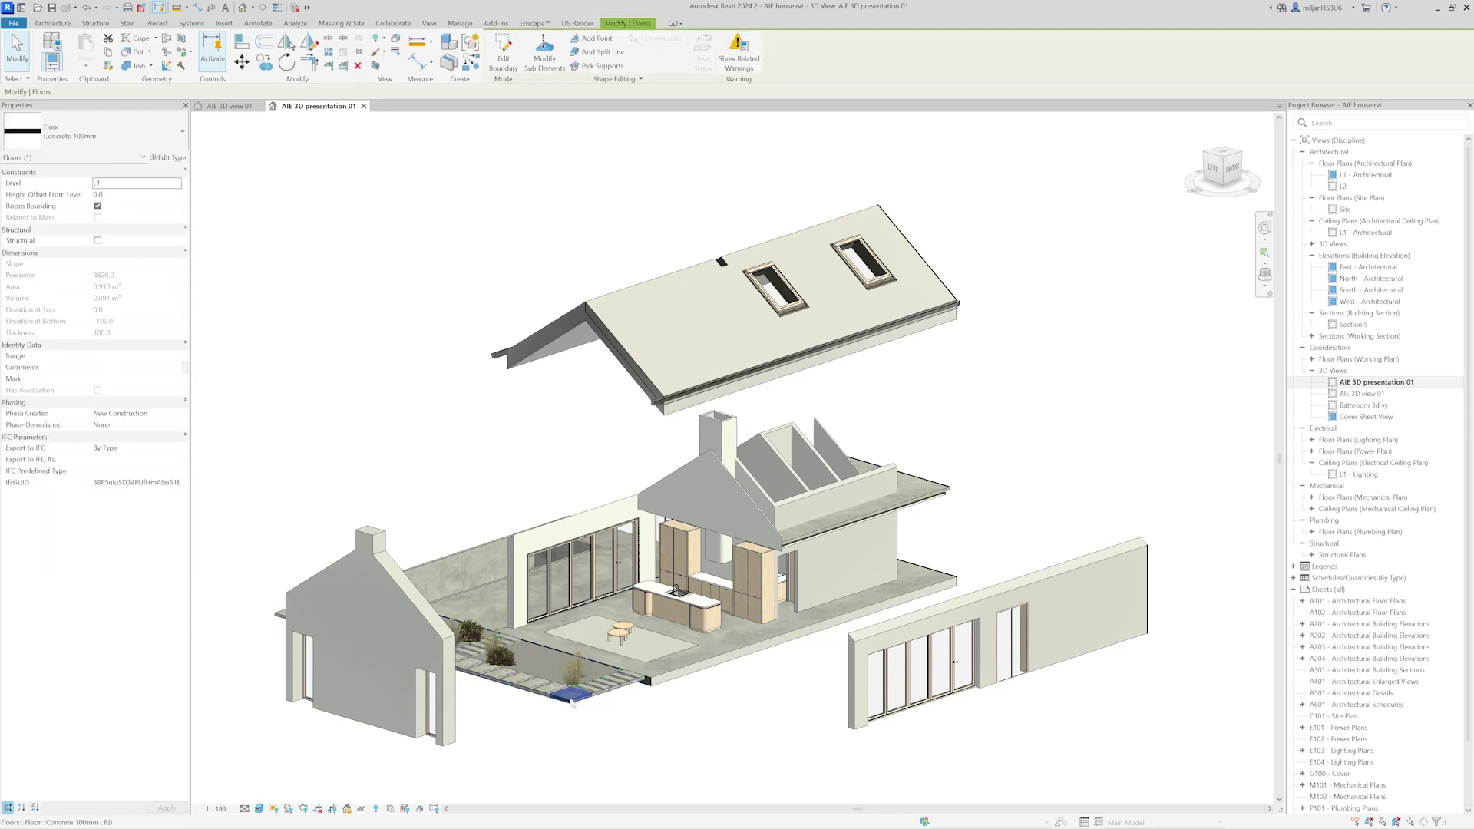
right_click(572, 701)
mouse_move(691, 490)
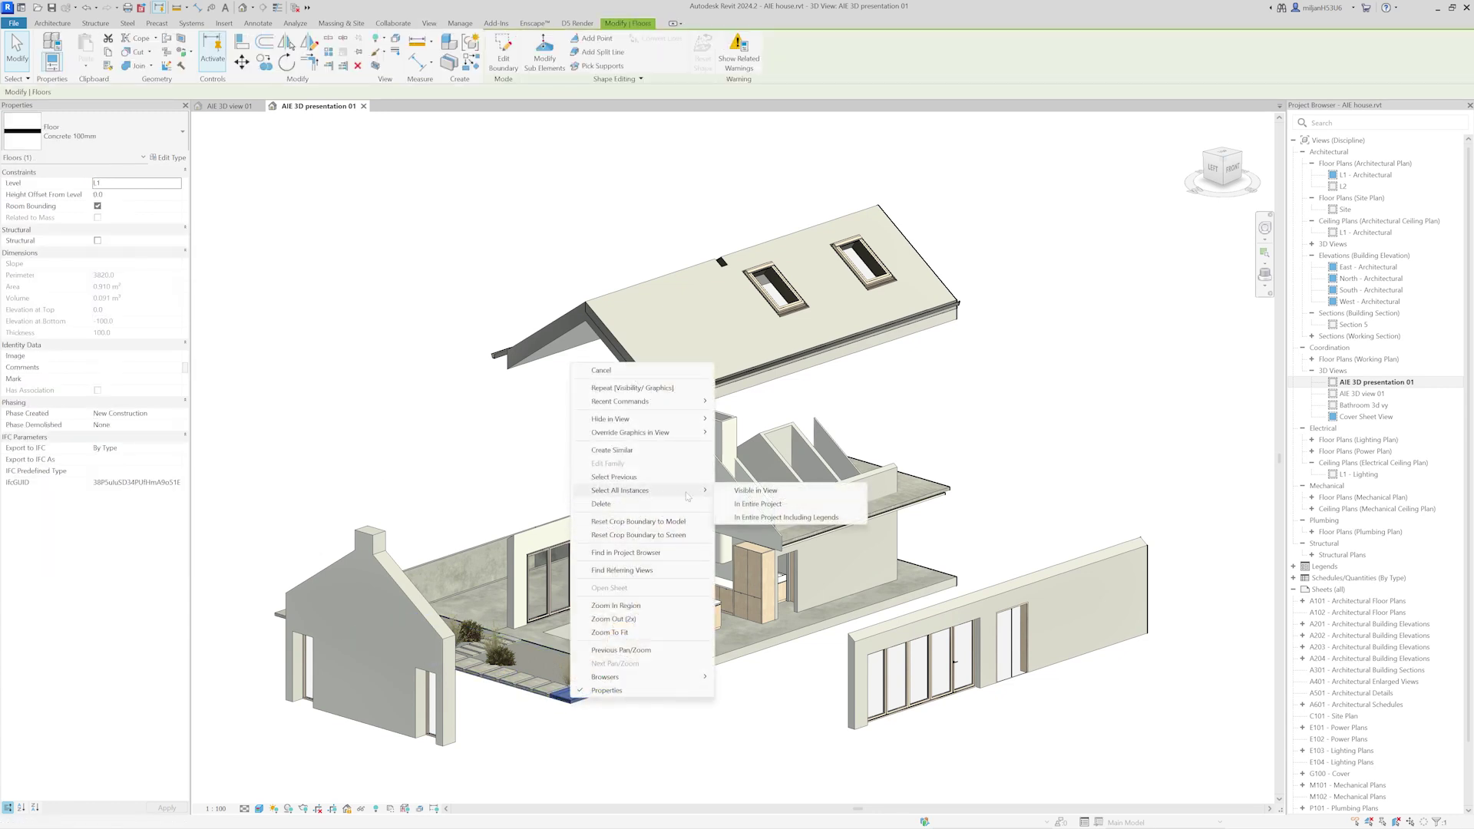
click(740, 491)
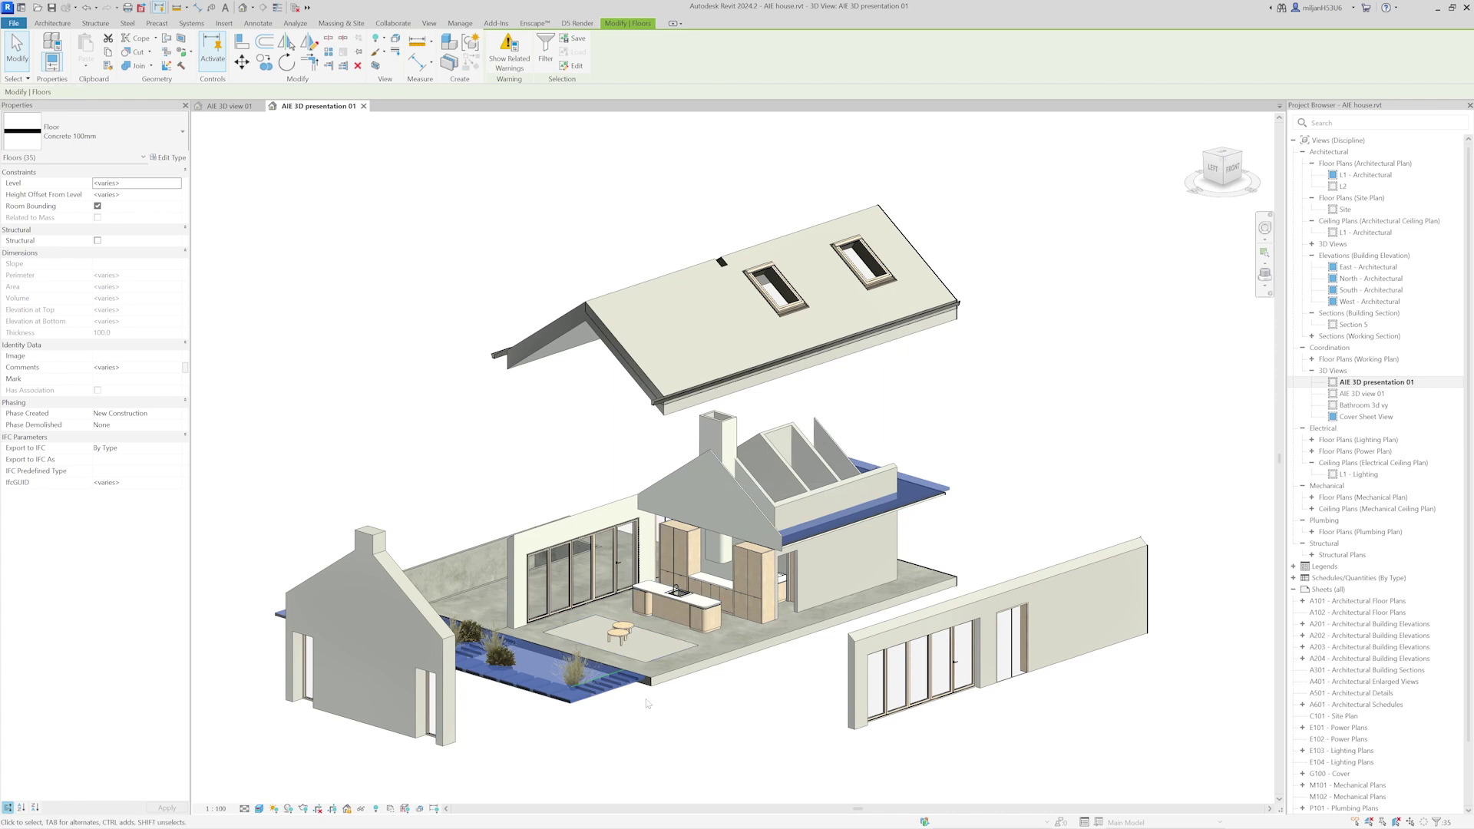
shift+click(944, 488)
click(138, 368)
click(107, 379)
click(356, 397)
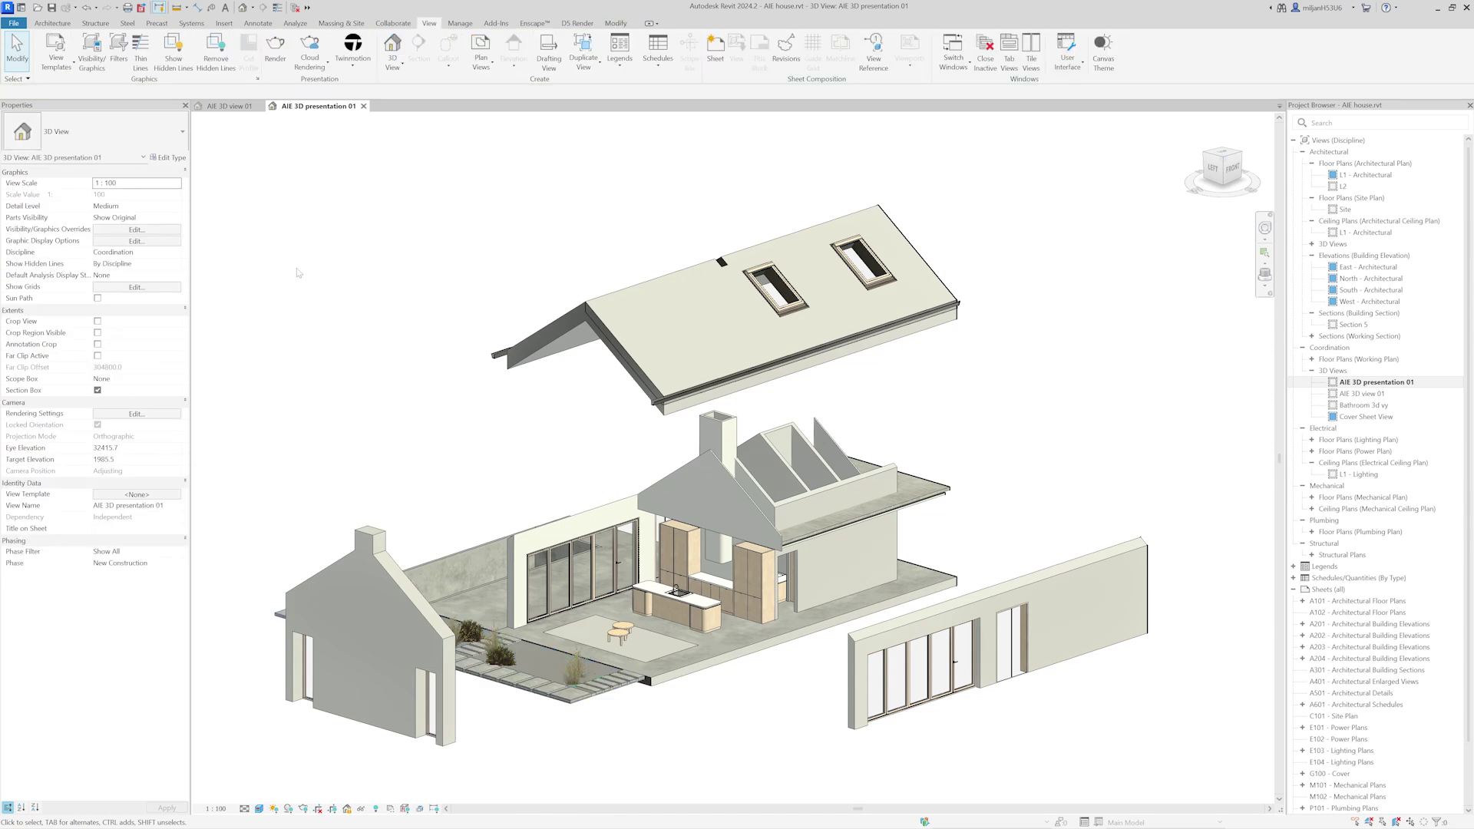
Give the AIE hide filter the rule Comments equals "hide", listing only its checked categories, and save it
click(123, 57)
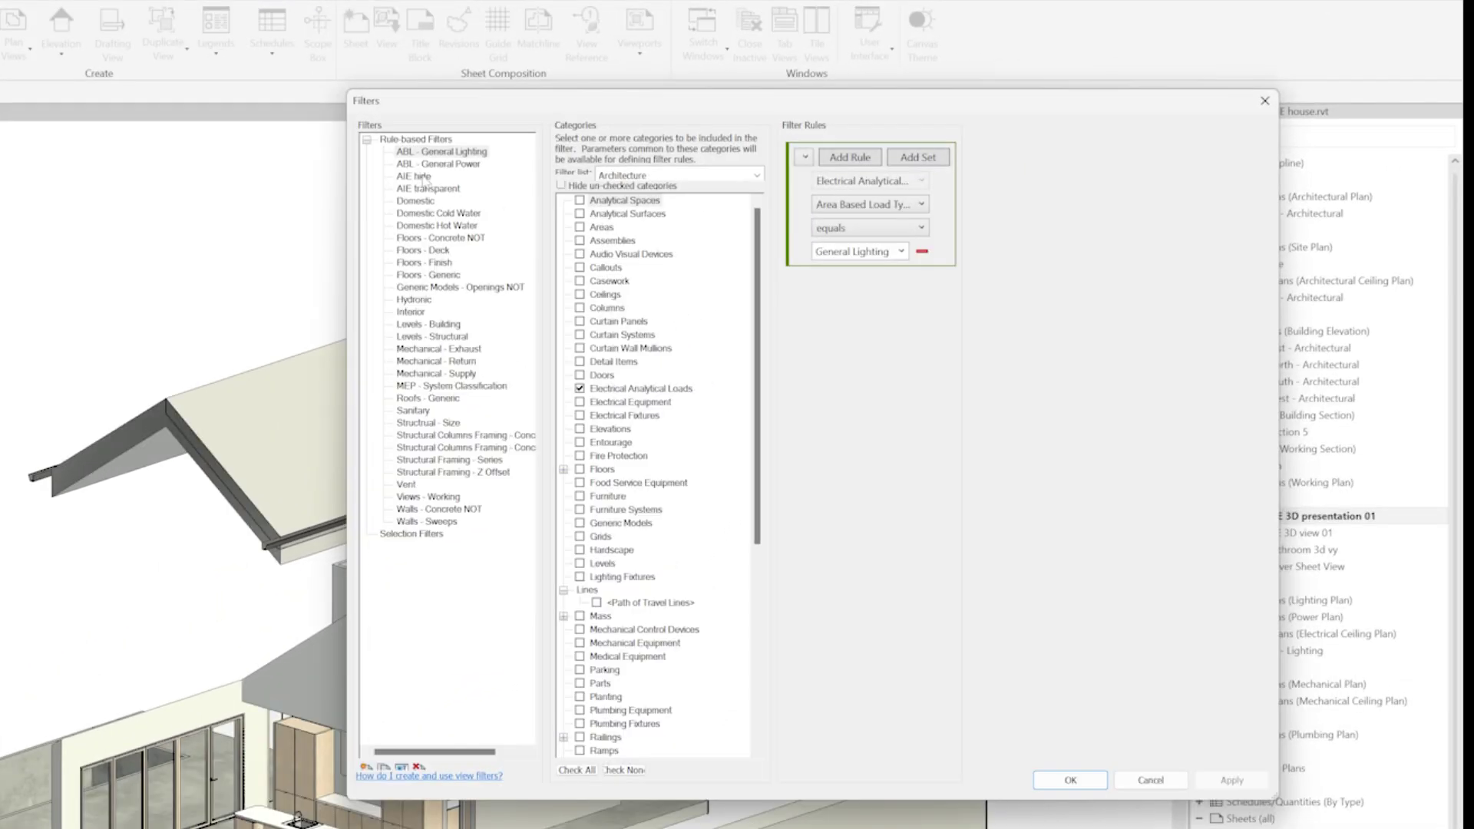
click(424, 178)
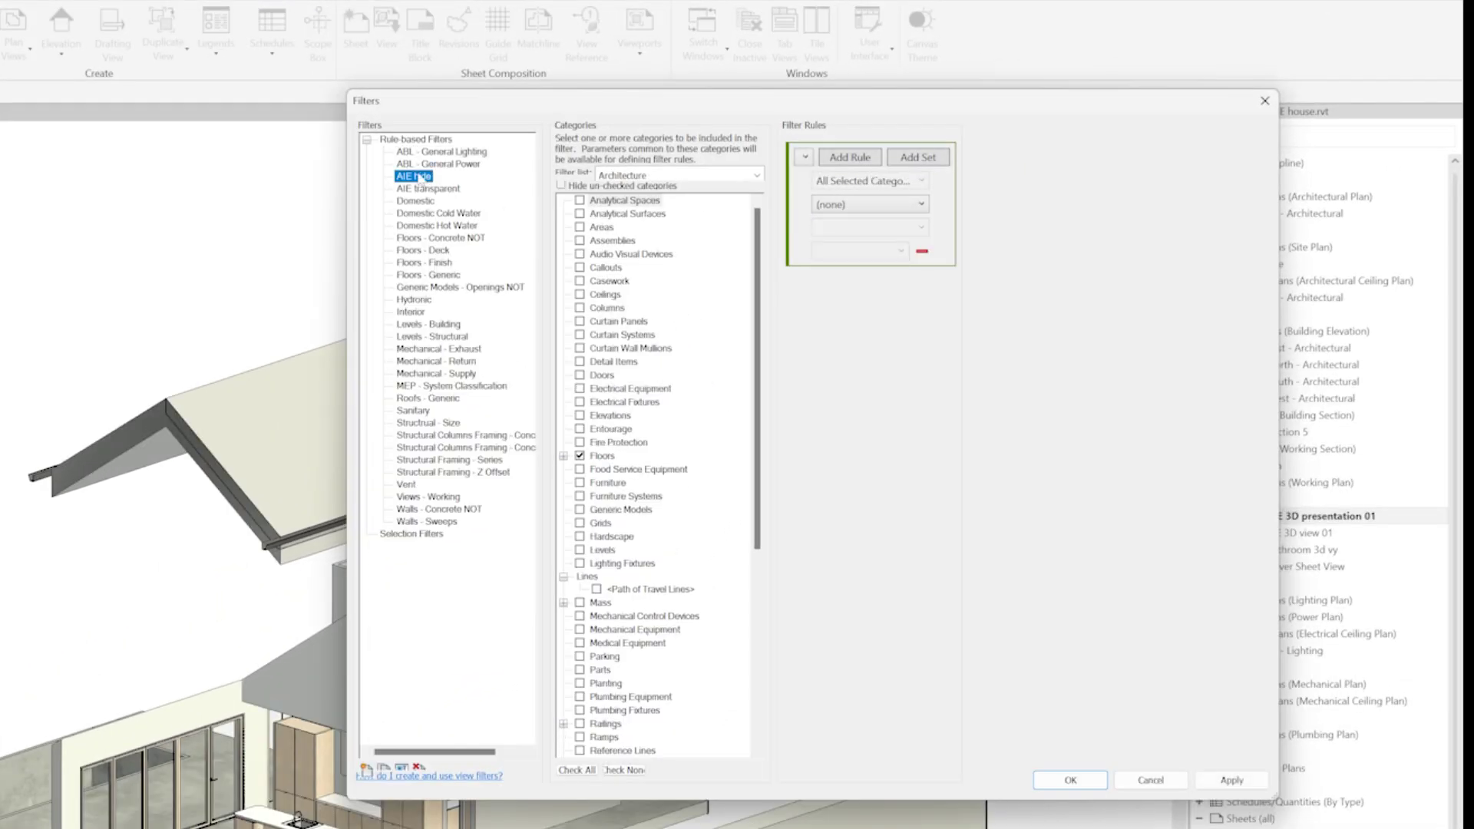
click(858, 205)
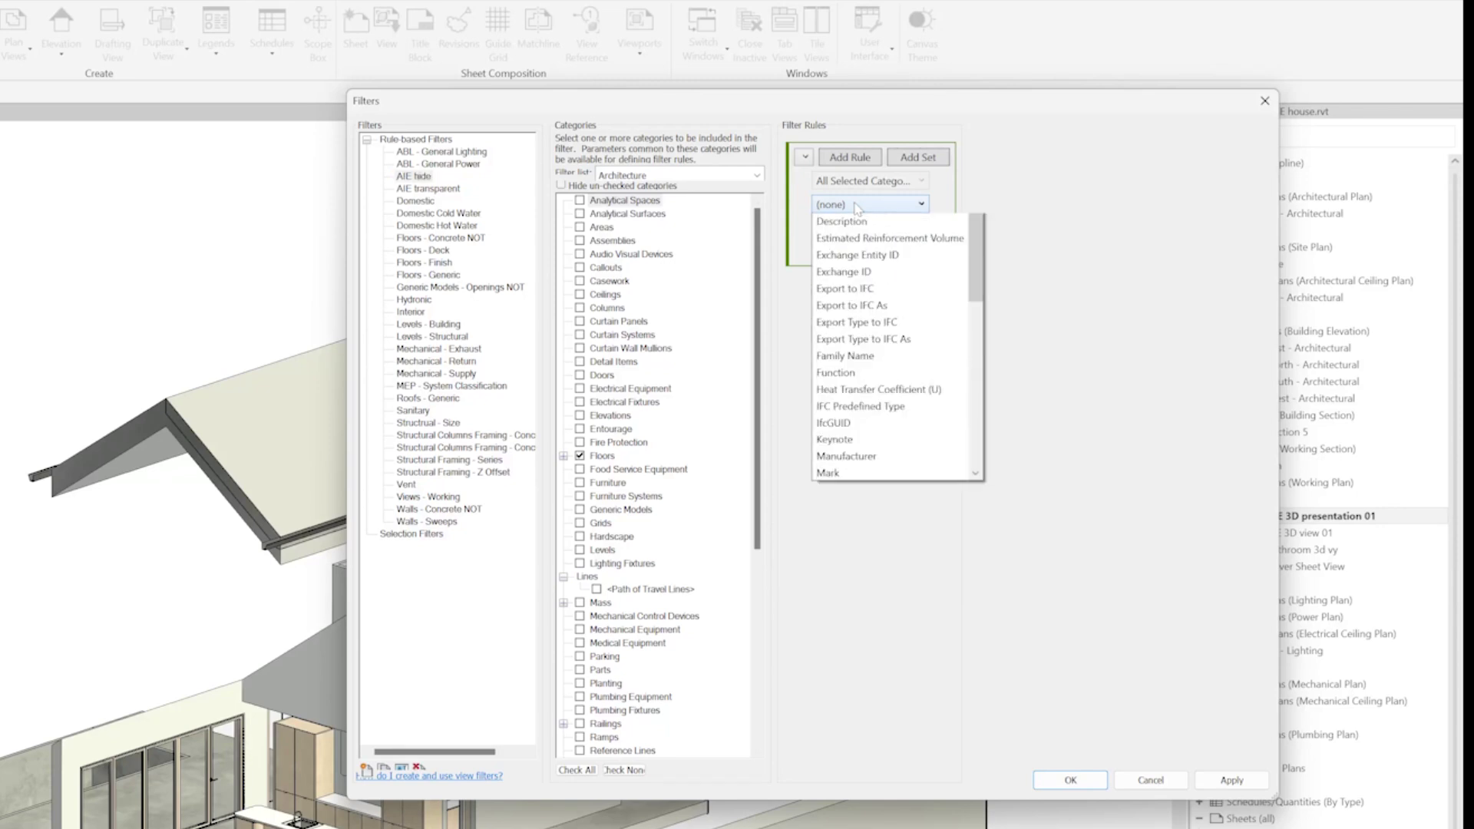
click(858, 206)
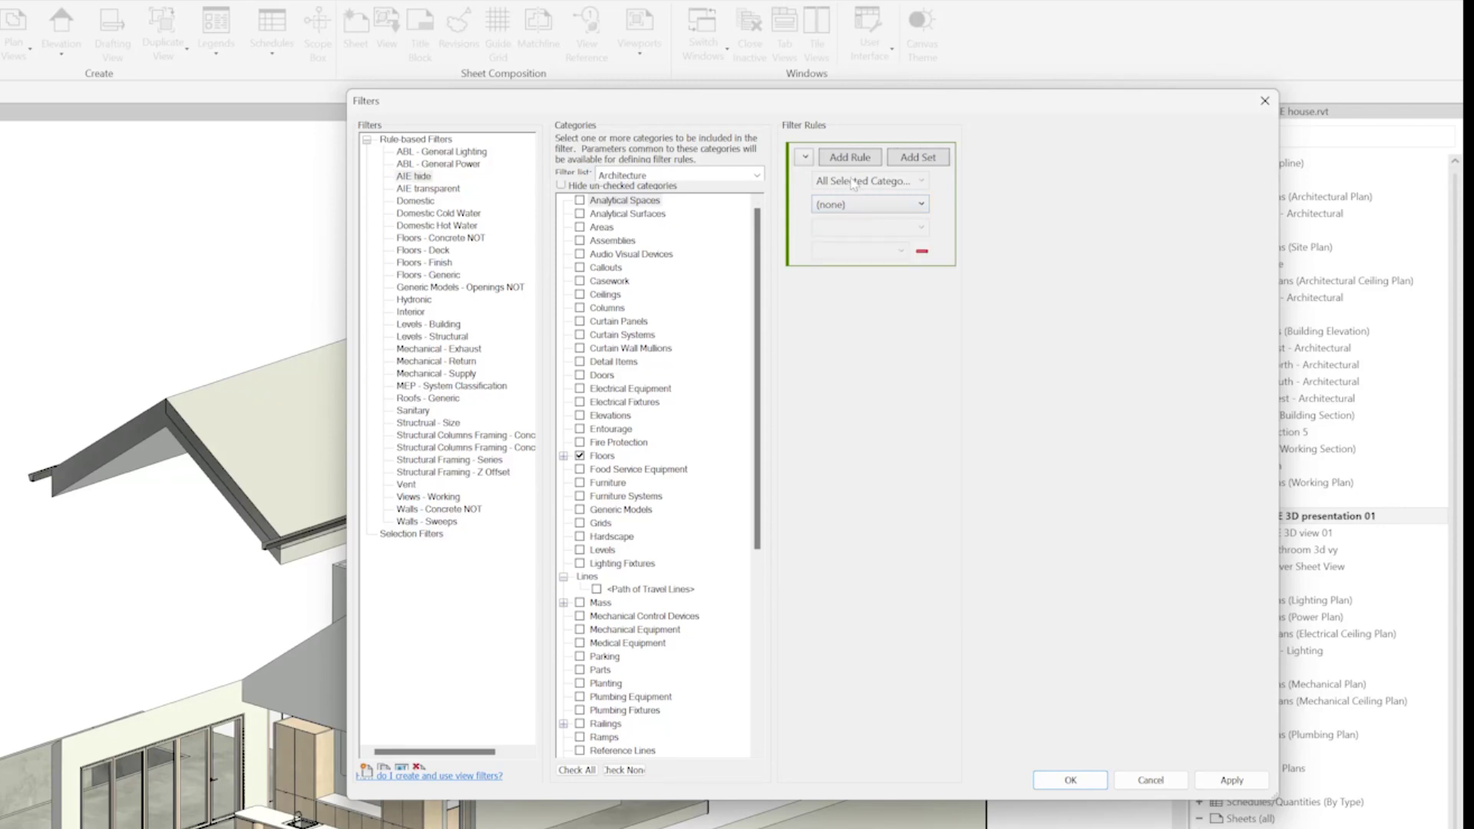
click(561, 186)
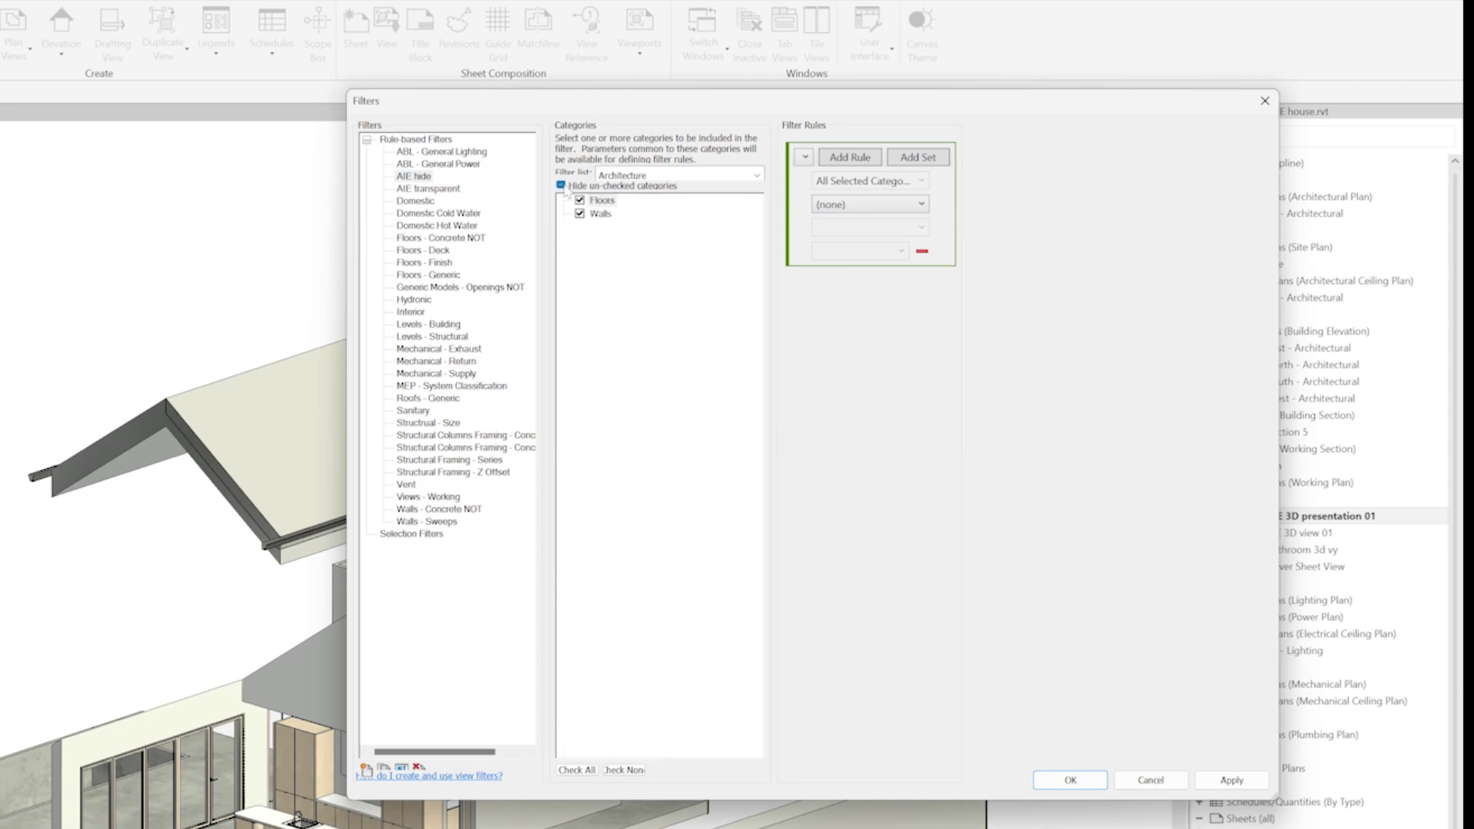
click(855, 205)
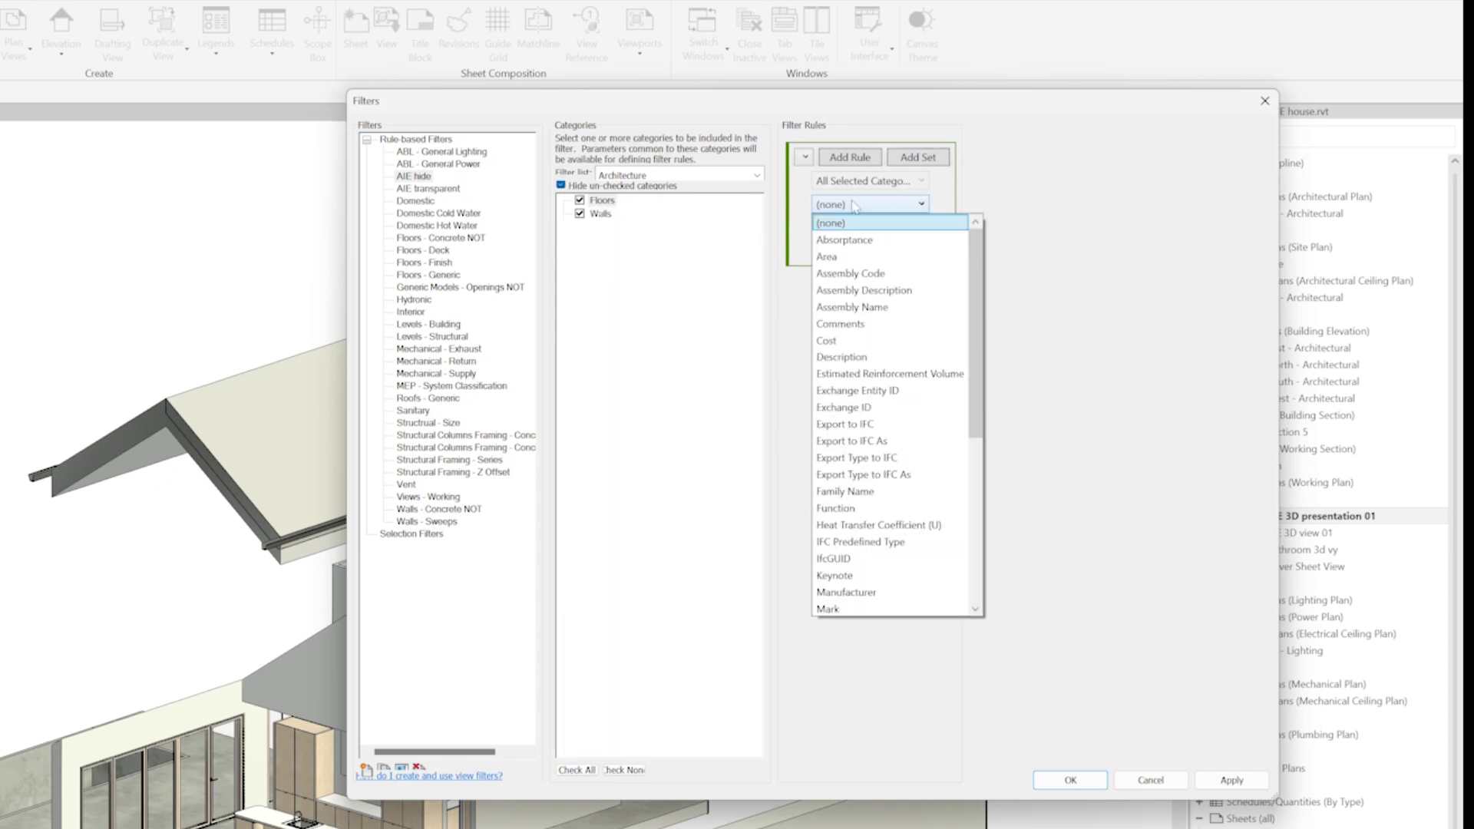
click(852, 324)
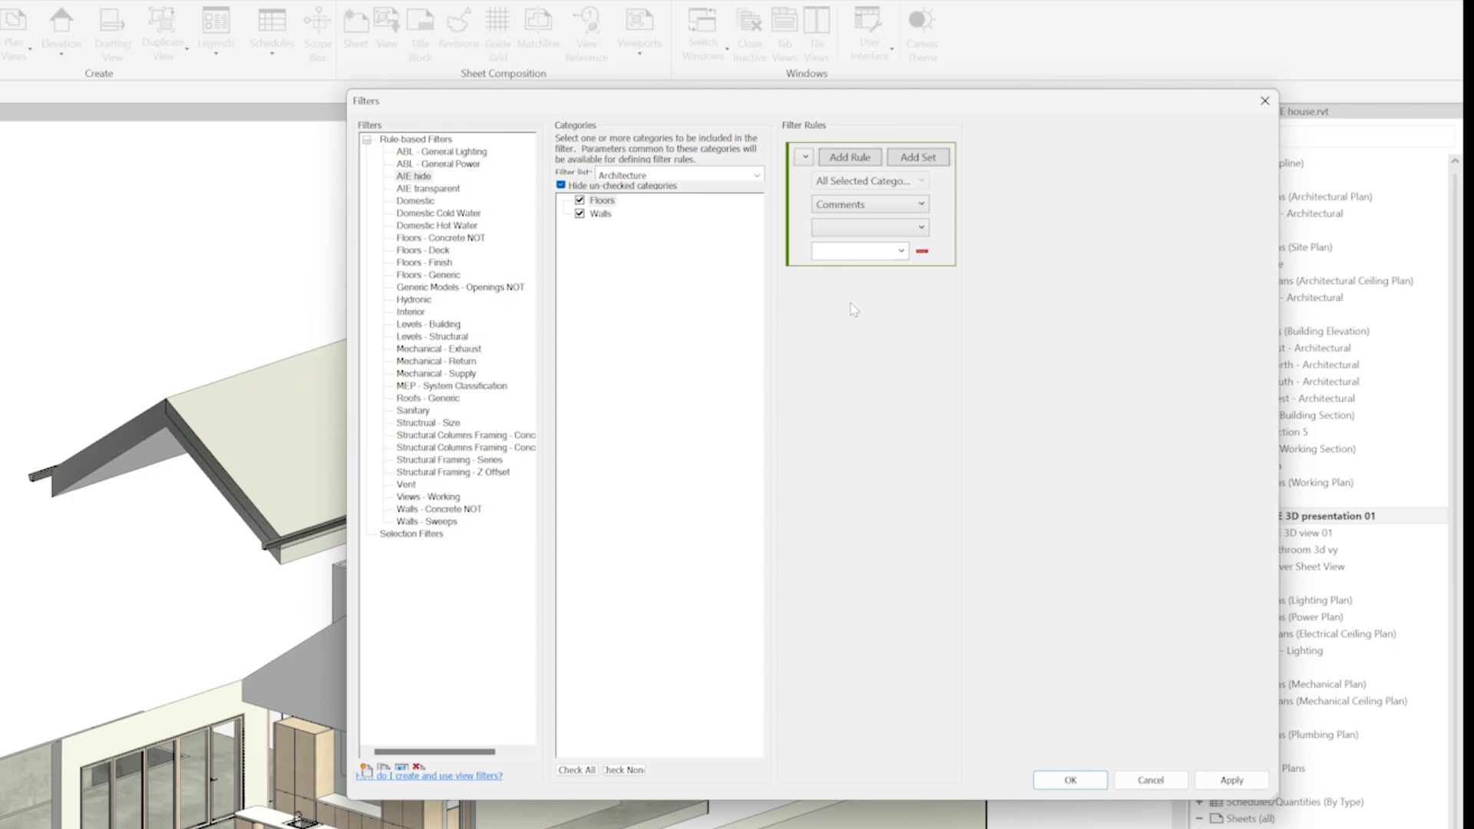
click(858, 229)
click(833, 247)
text(hide)
click(1074, 778)
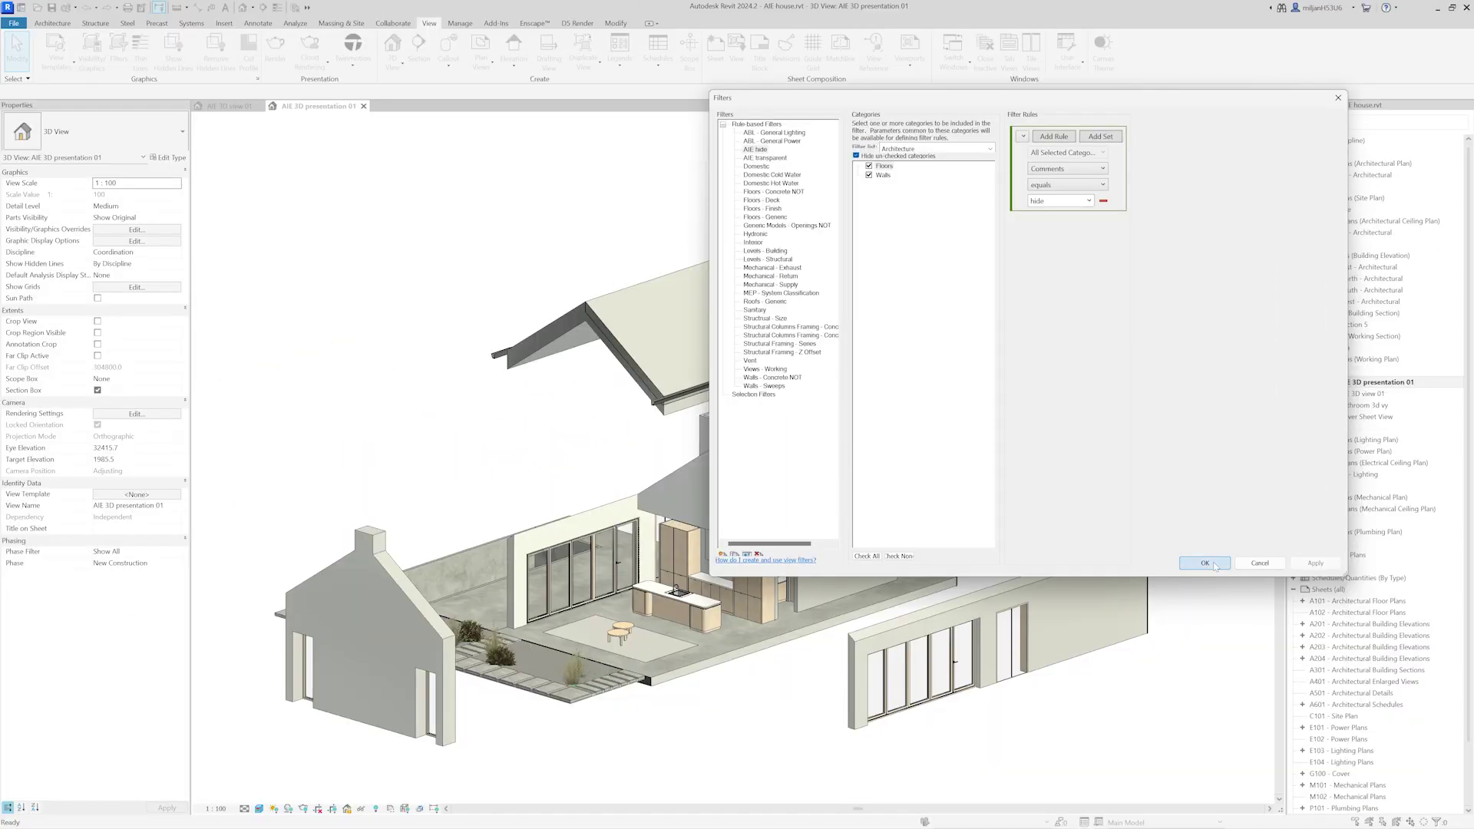
click(1082, 781)
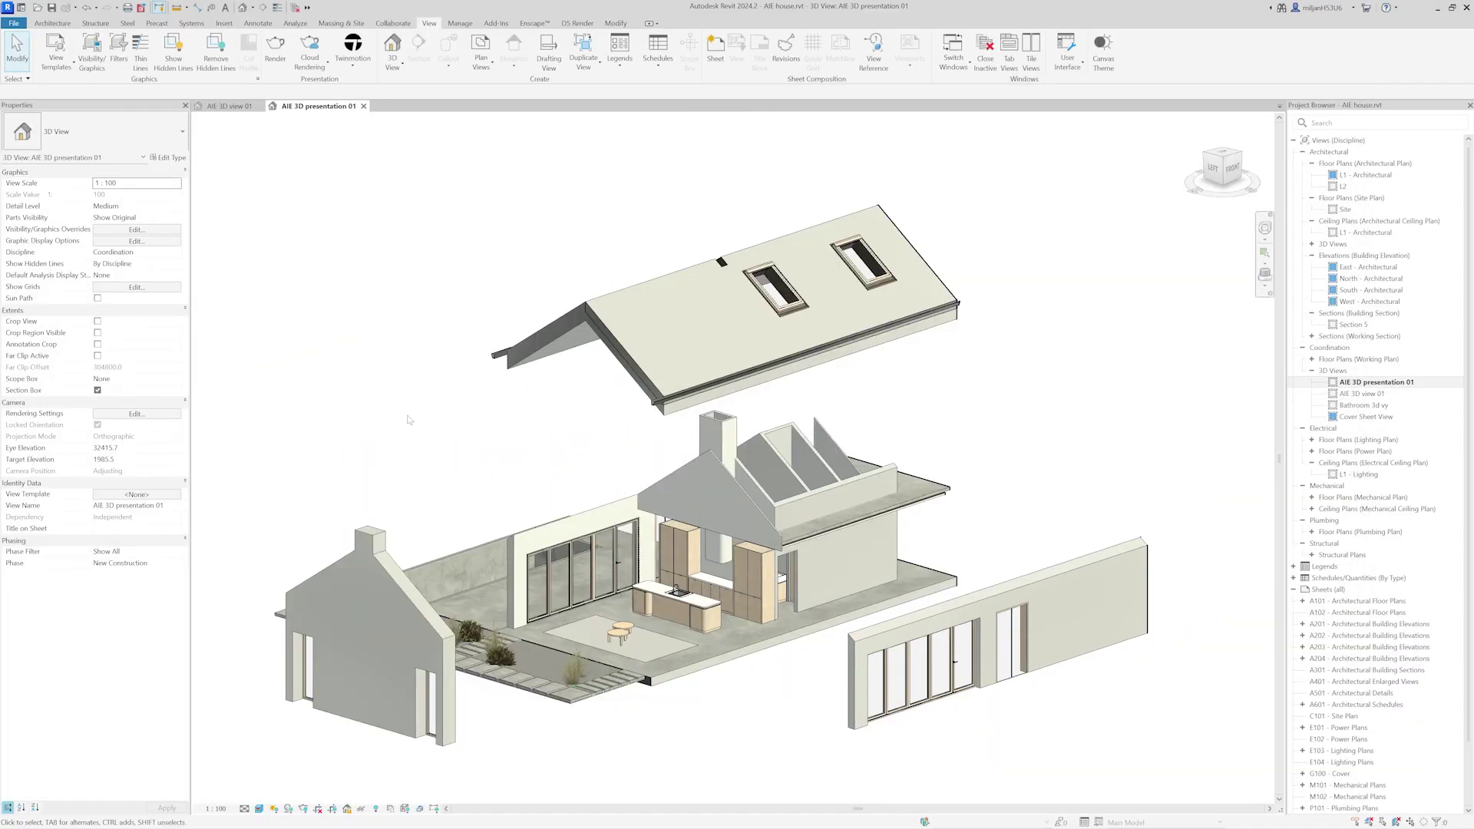
Turn off the visibility of the AIE hide filter in the 3D view's visibility/graphics overrides
key(v)
key(v)
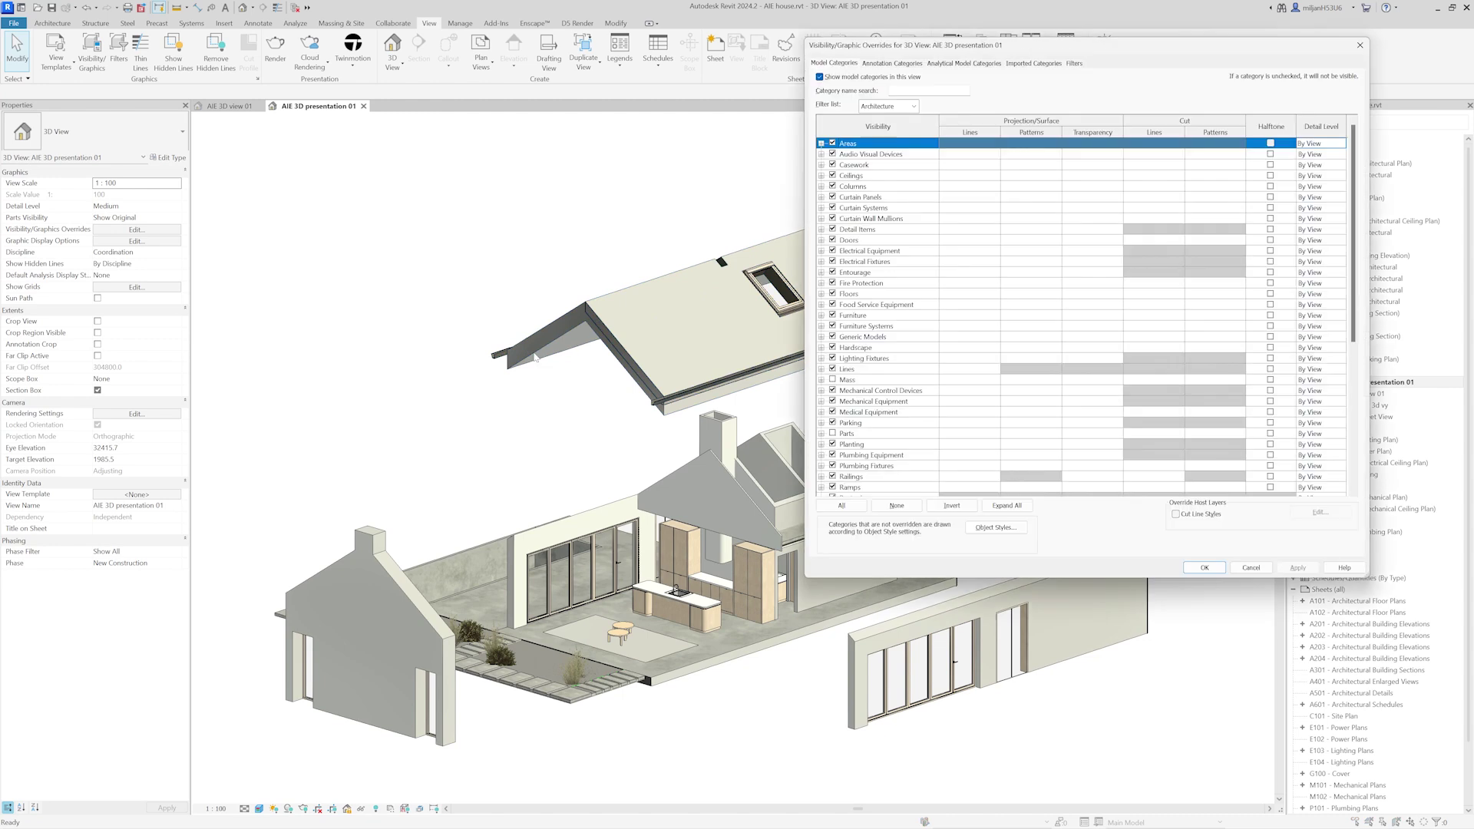
click(1074, 64)
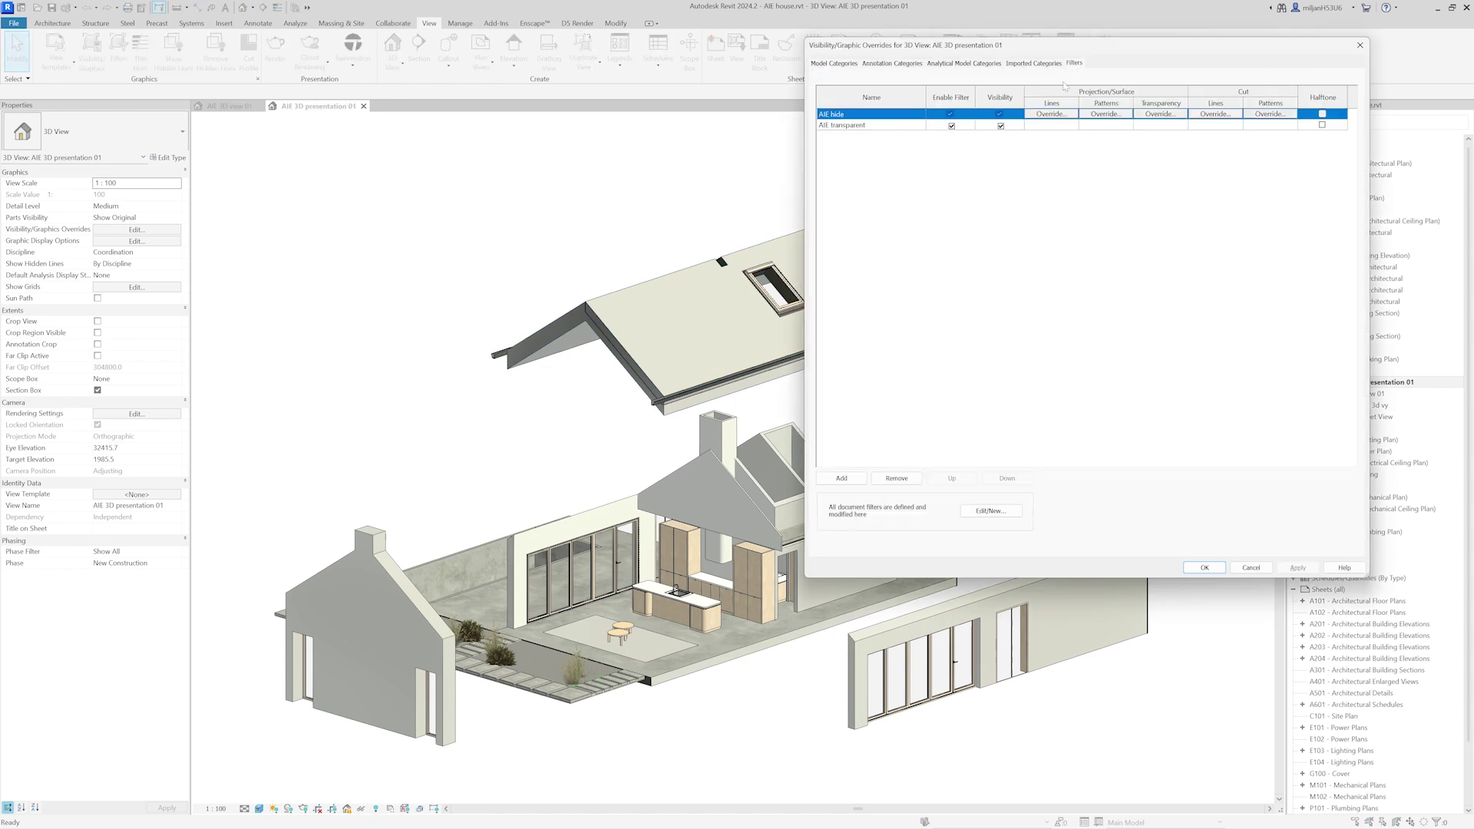
click(999, 115)
click(1298, 569)
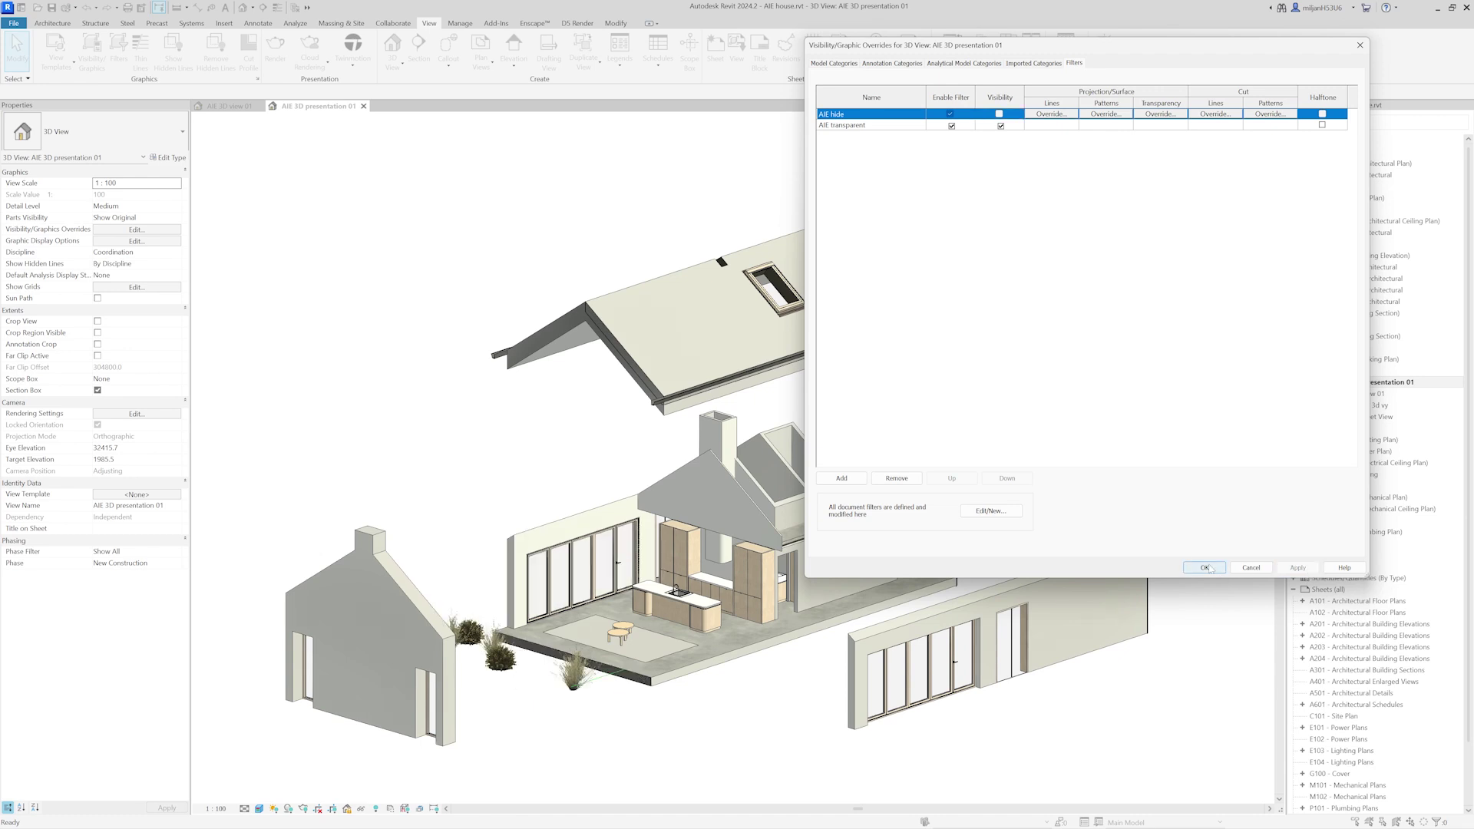
click(1205, 569)
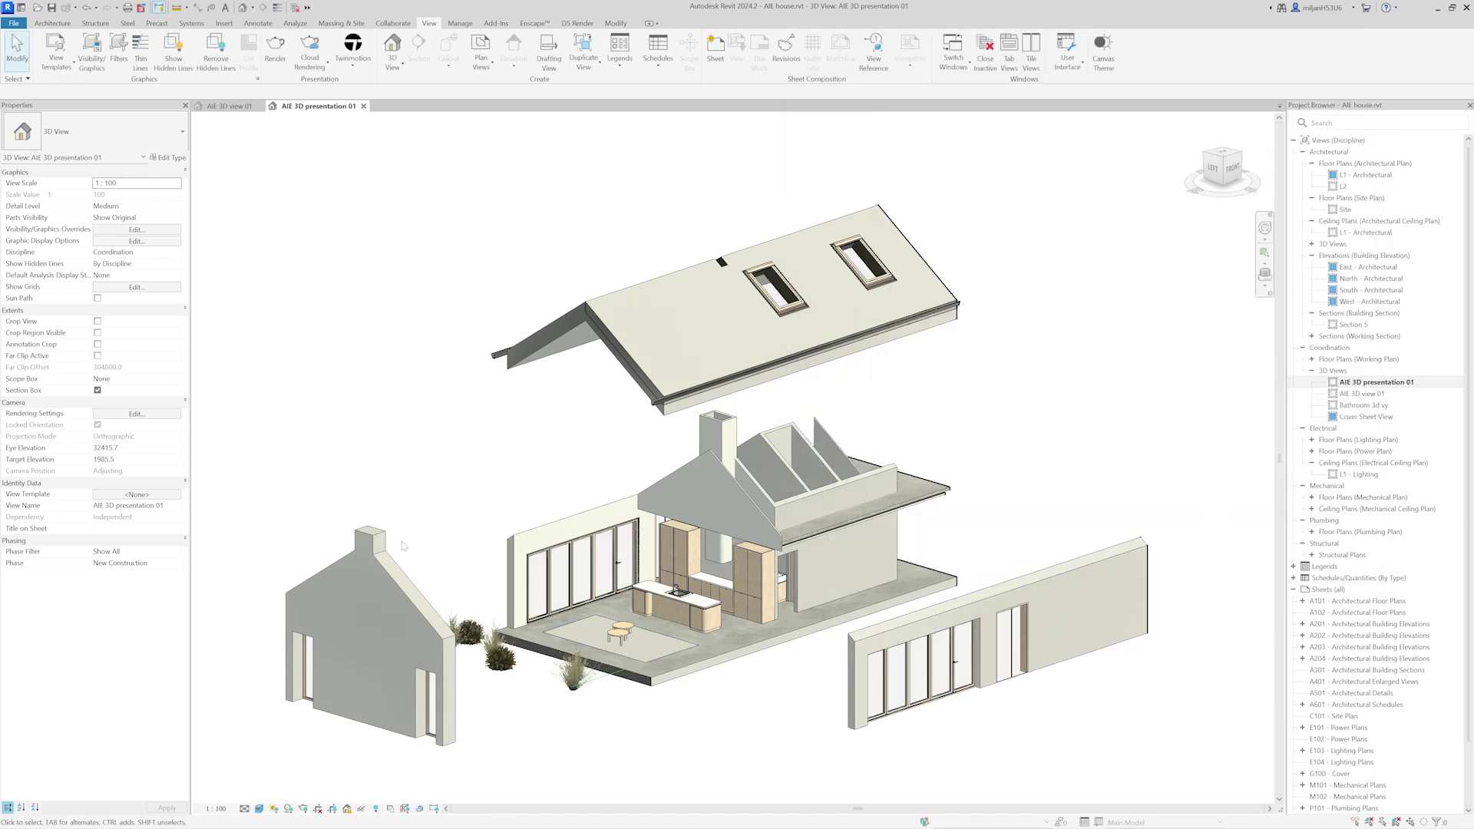
Set the Comments of the displaced long glazed wall and the displaced chimney gable wall to "transparent"
click(870, 640)
click(126, 450)
text(transparent)
key(ctrl+a)
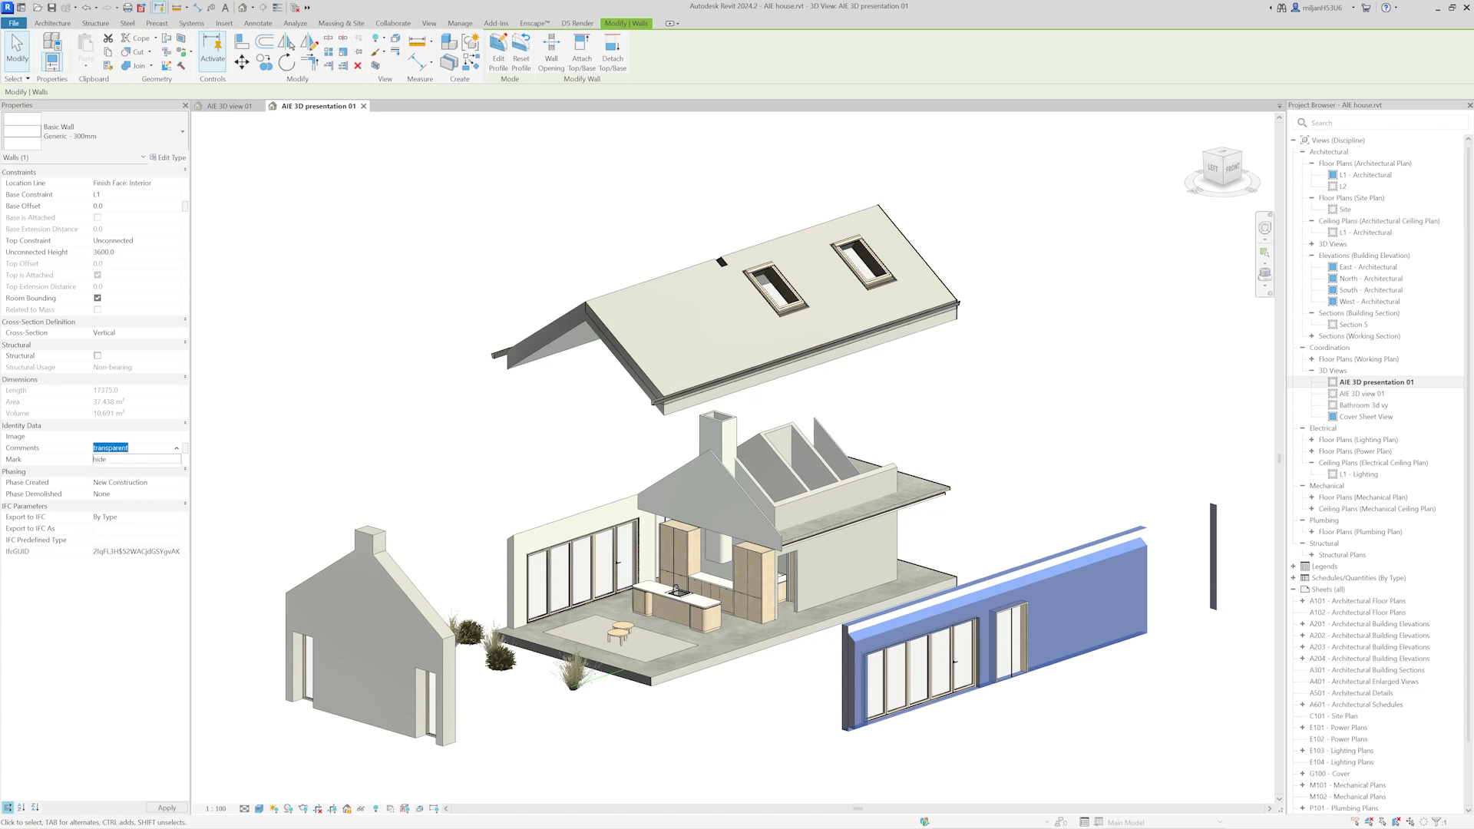
click(378, 546)
click(123, 448)
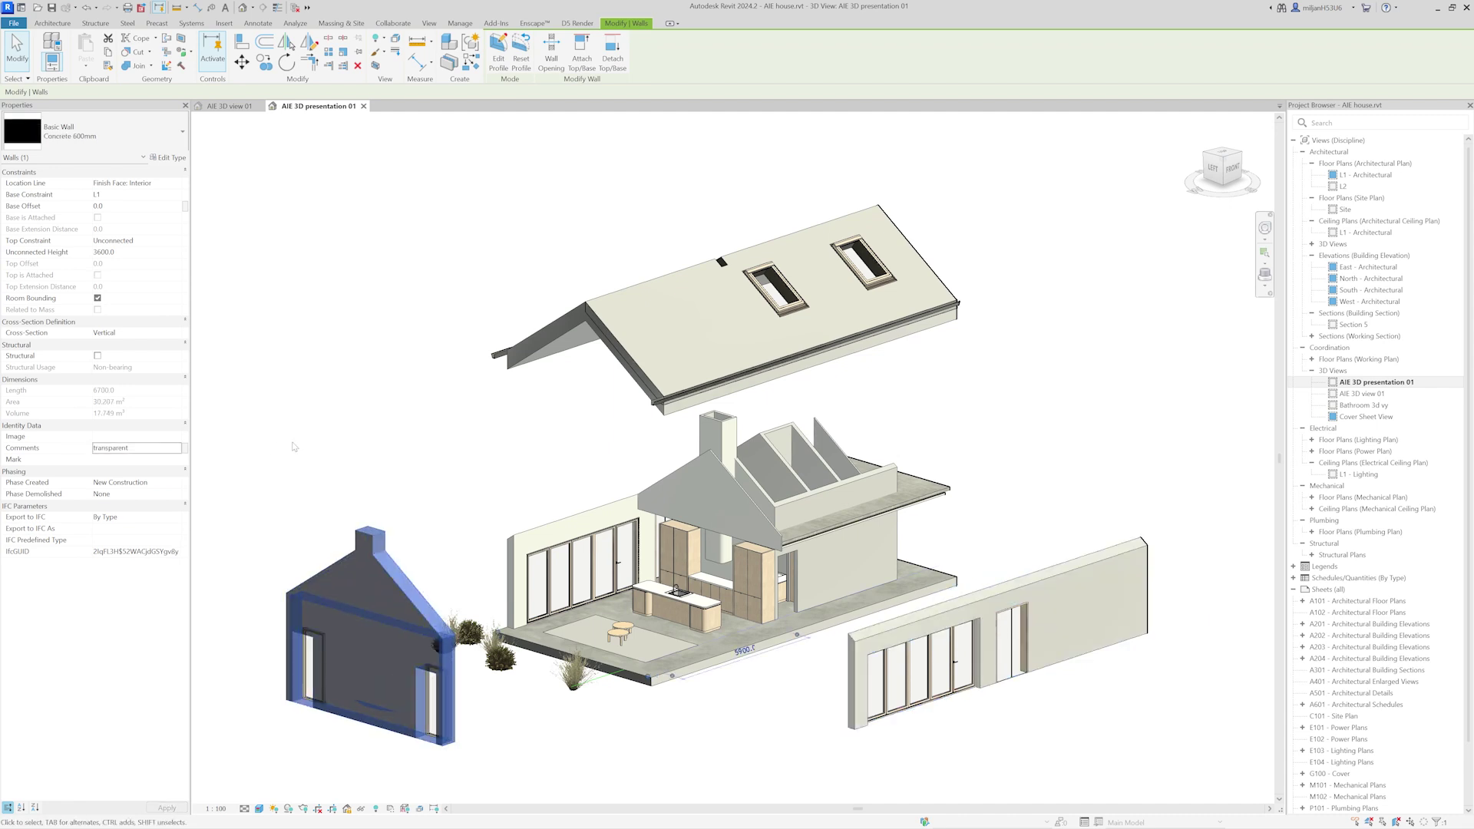
key(Escape)
Give the AIE transparent filter the rule Comments equals "transparent" and save it
click(119, 47)
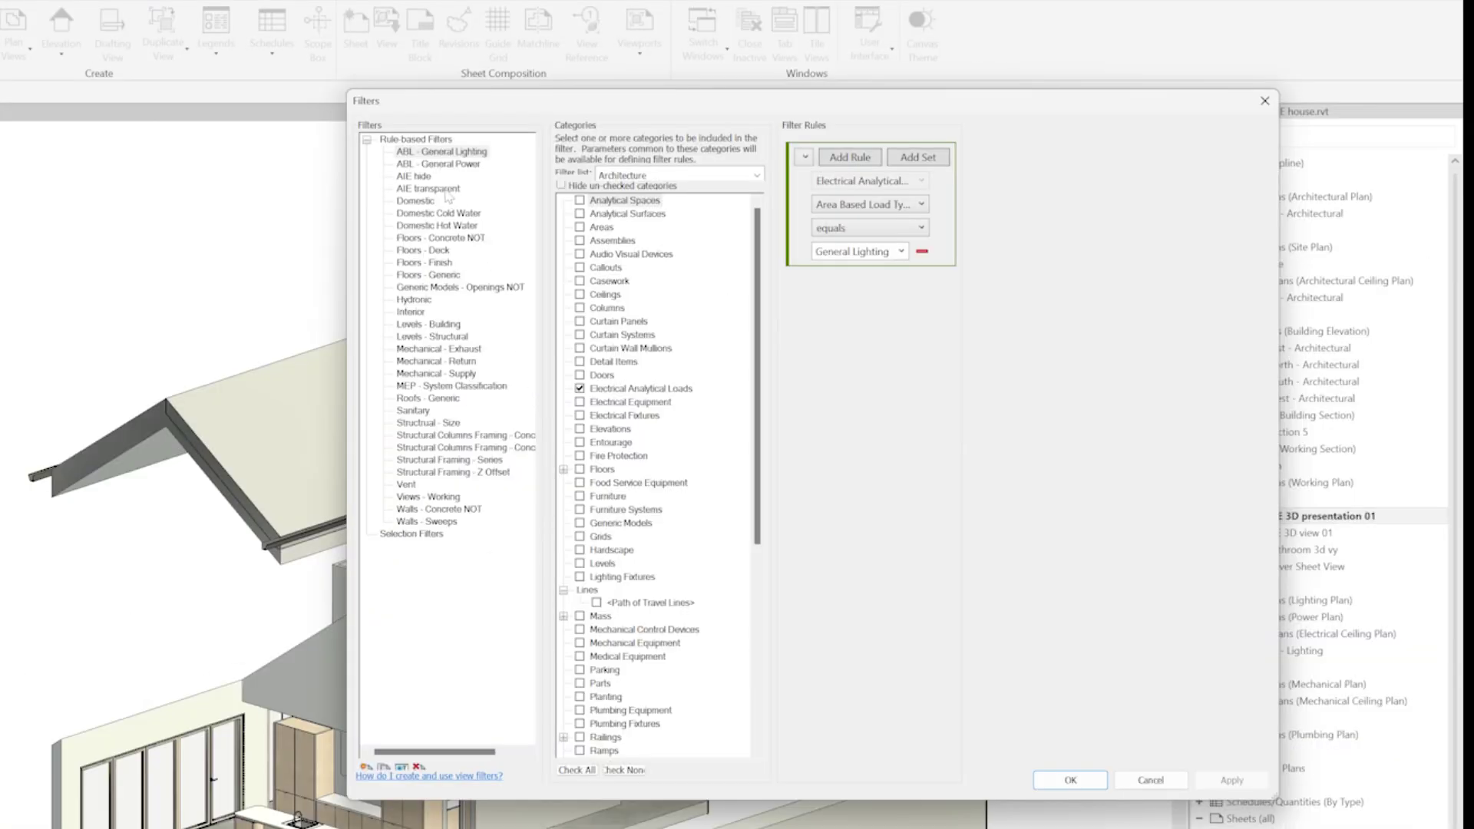
click(429, 189)
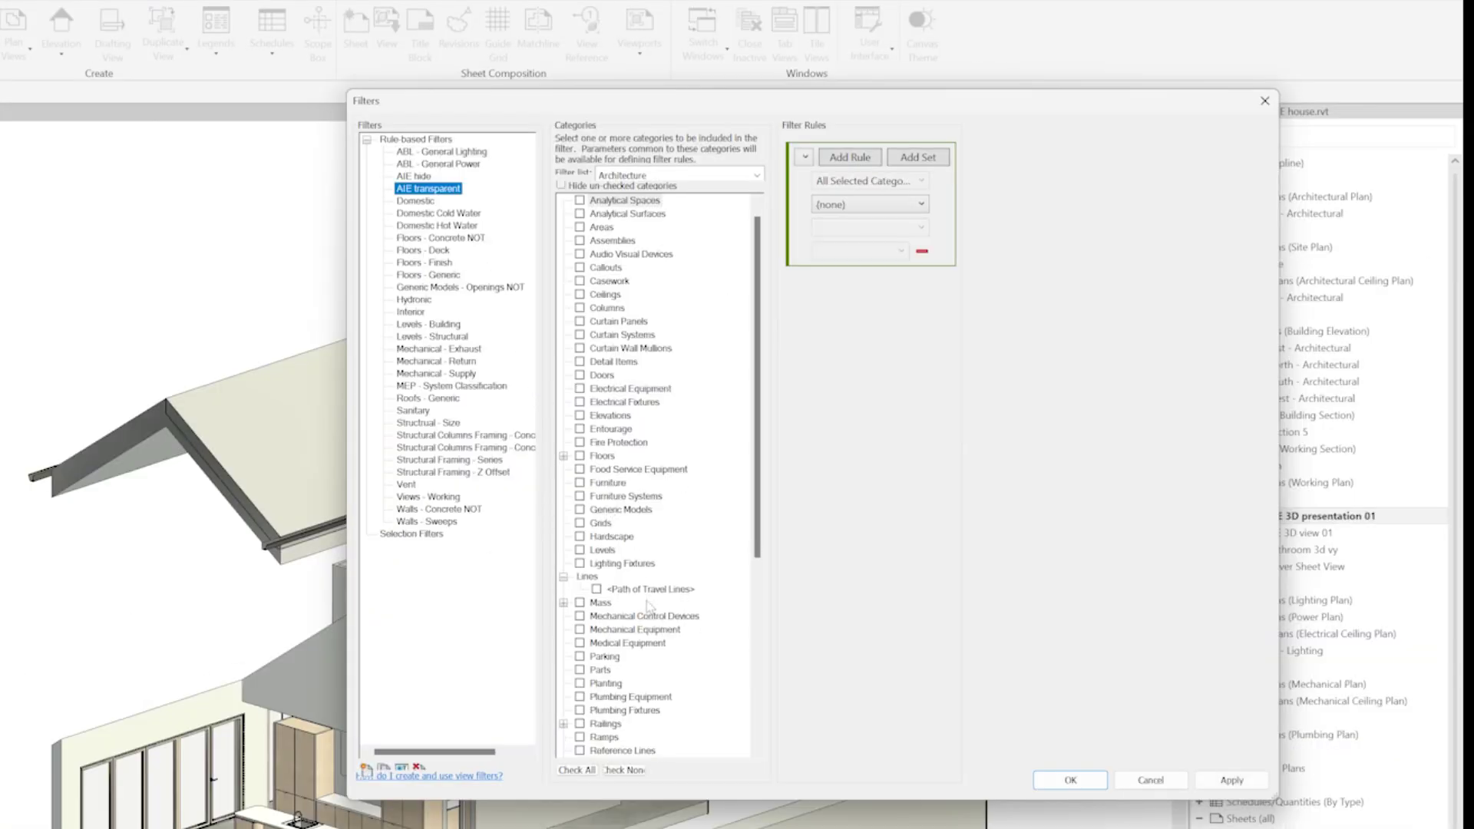
scroll(650, 607, down, 8)
click(858, 206)
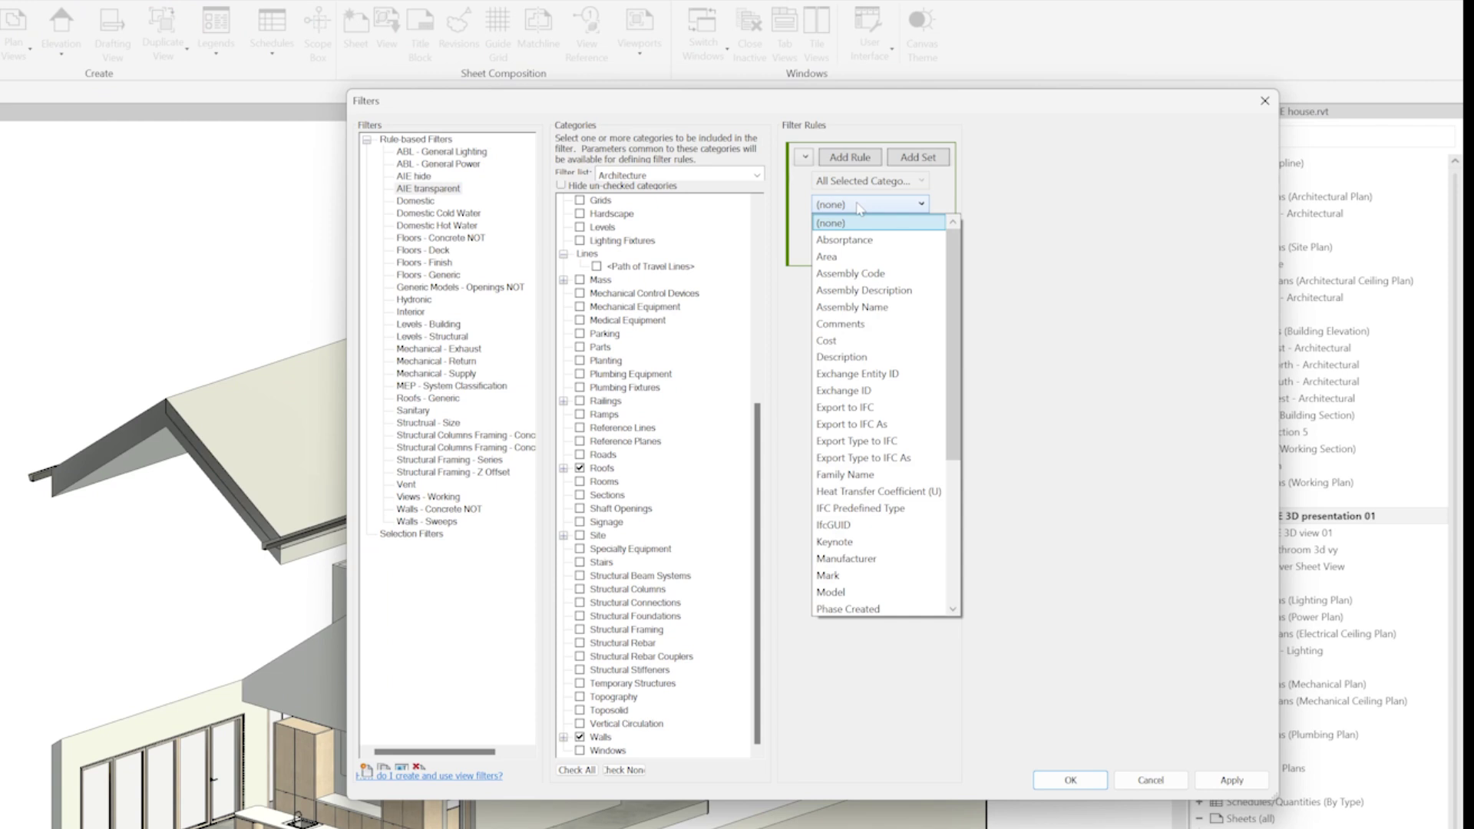
click(864, 324)
click(897, 228)
click(871, 241)
click(901, 251)
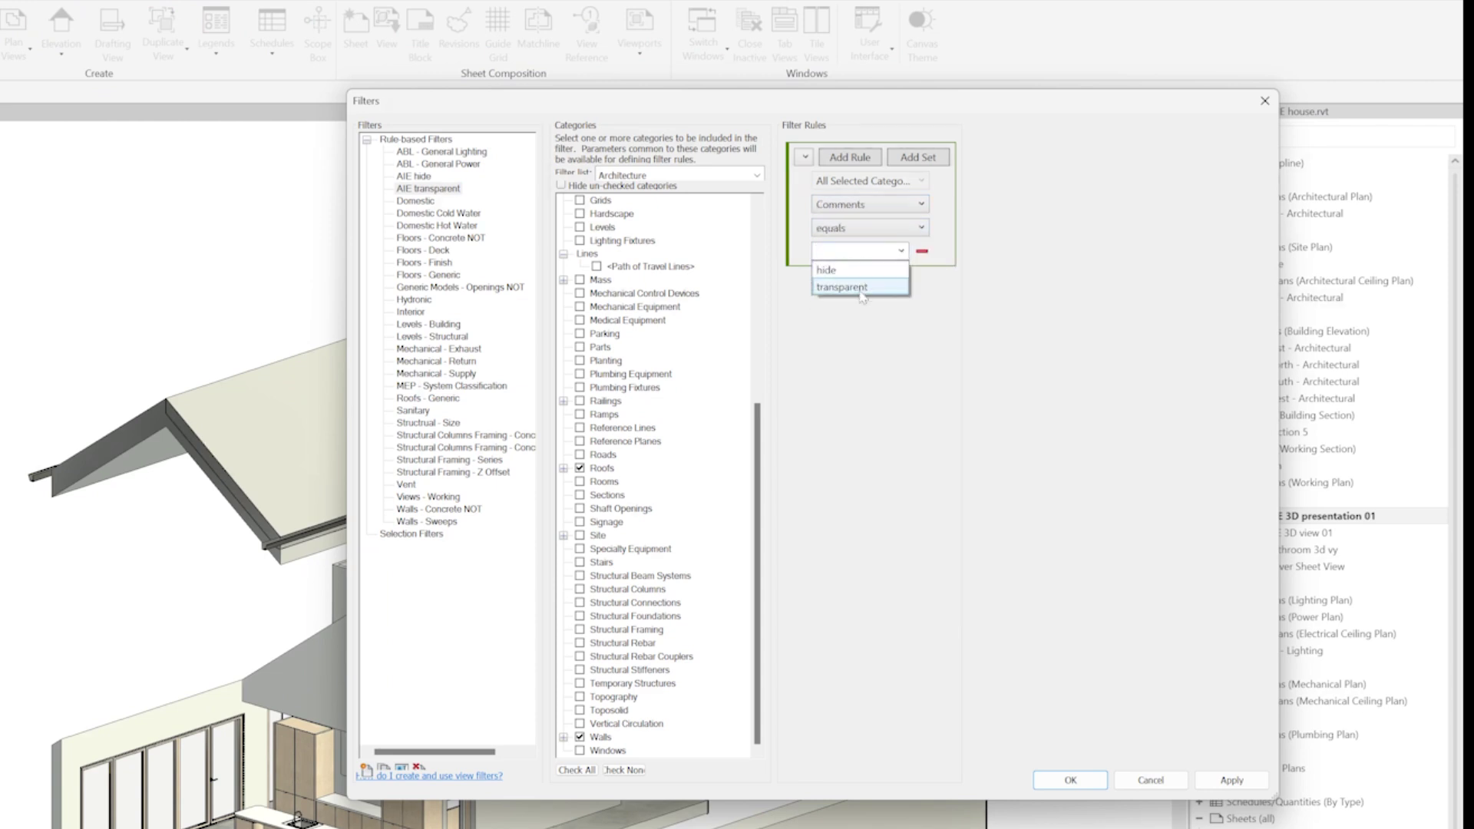
click(869, 274)
click(1231, 780)
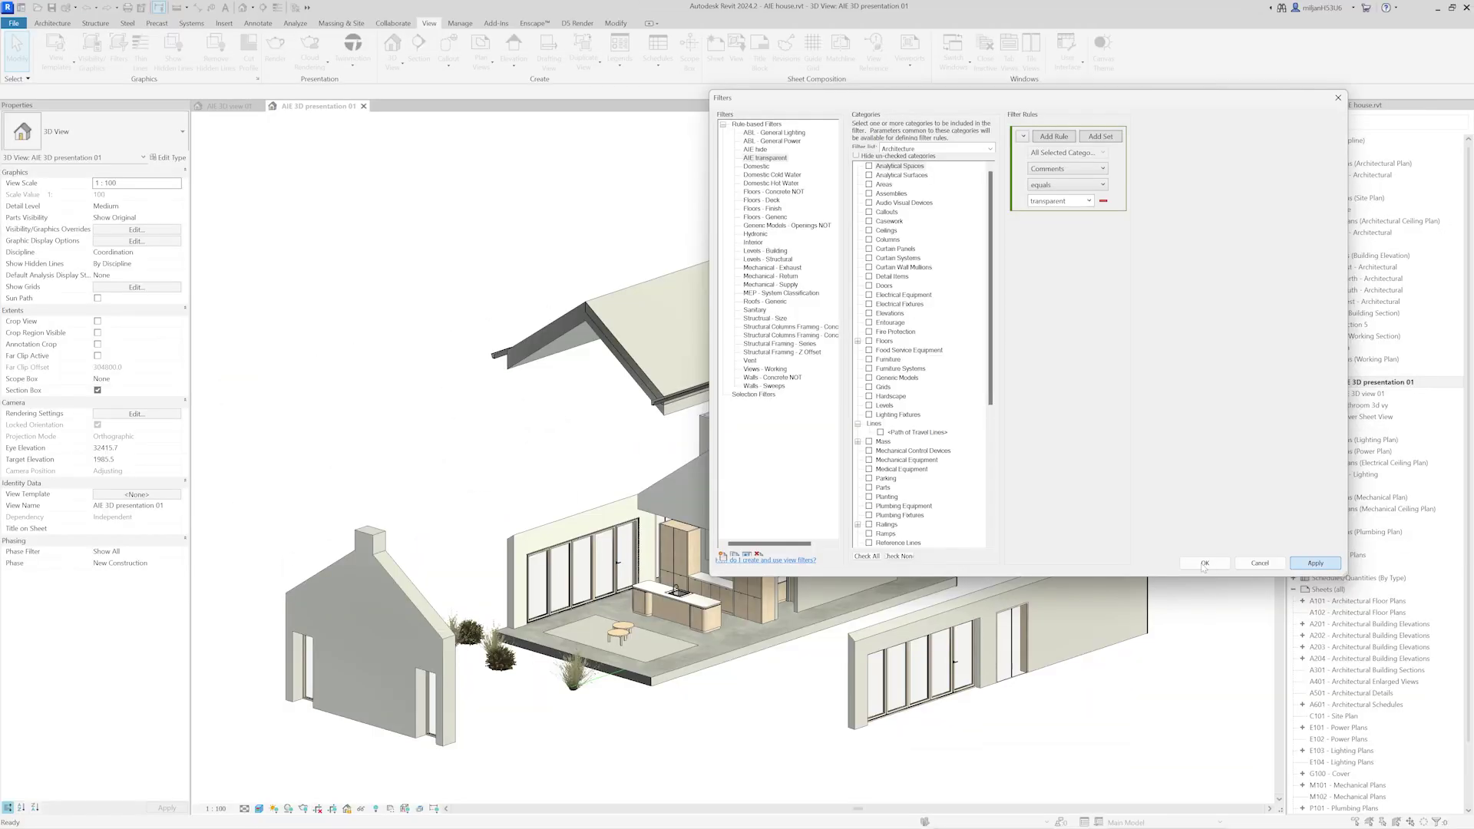
click(1204, 565)
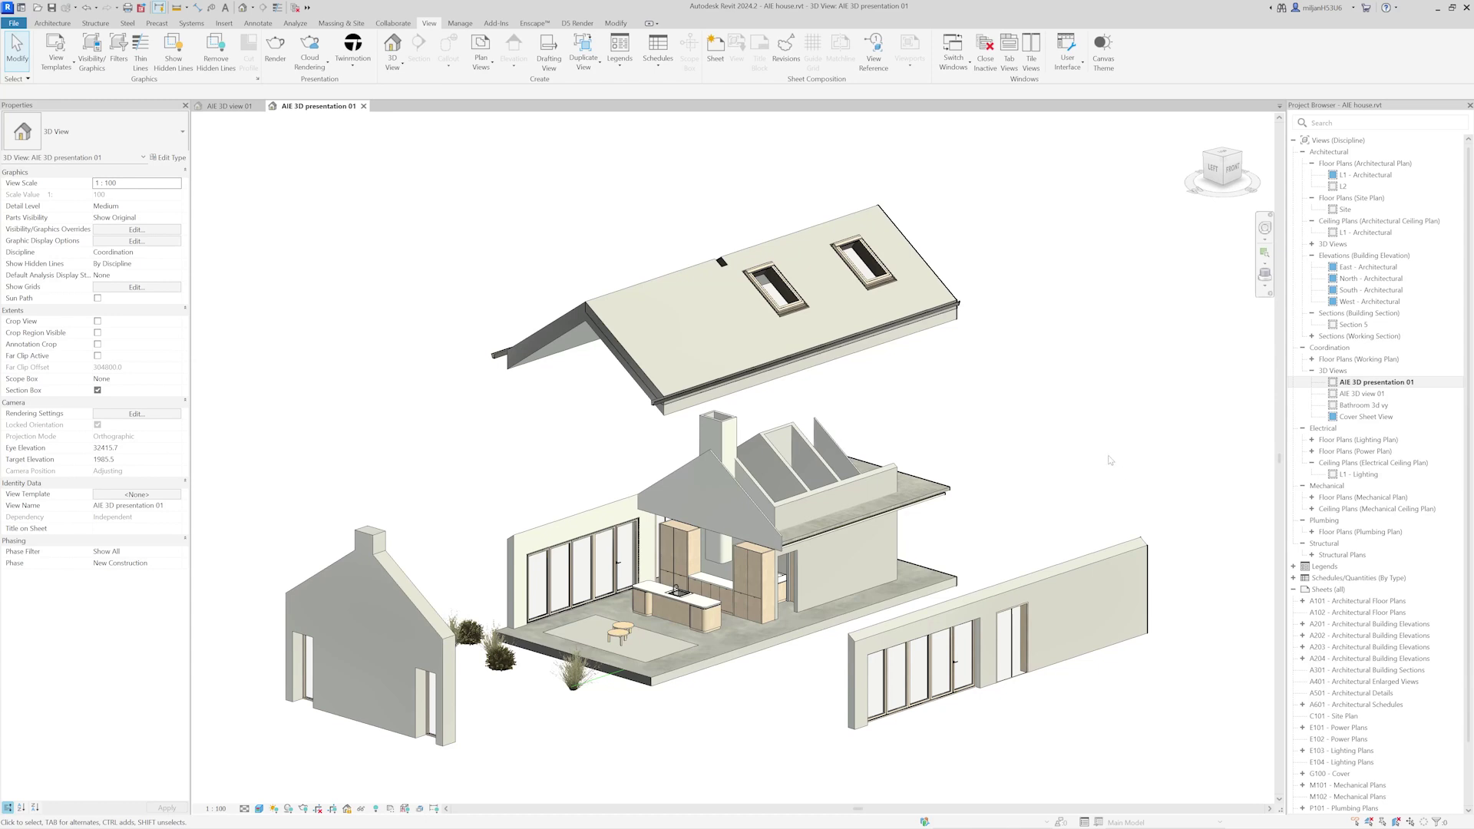
Override the AIE transparent filter's surface transparency to 90 in the 3D view's visibility/graphics overrides and apply it
key(v)
key(g)
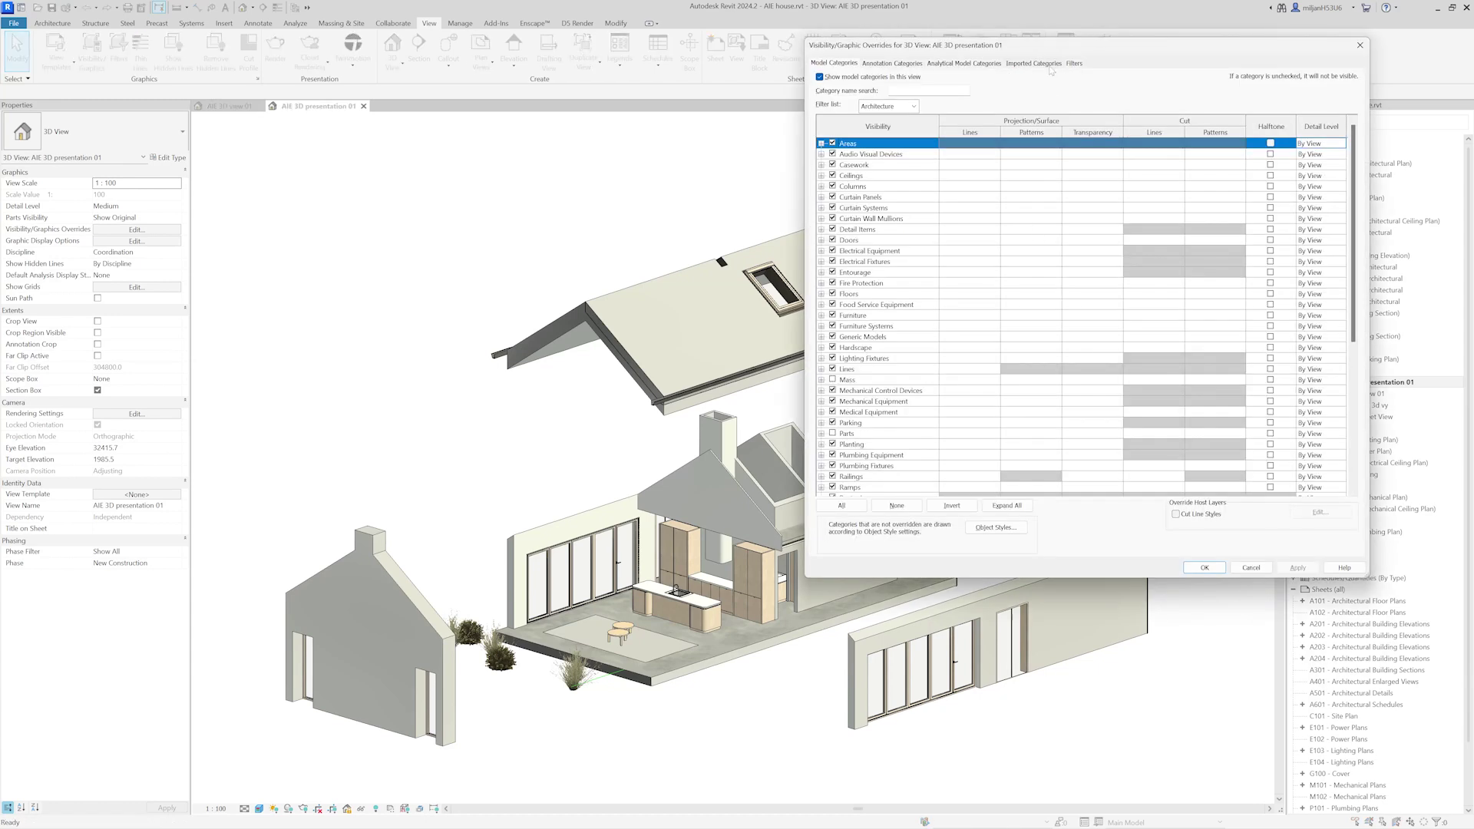
click(1074, 63)
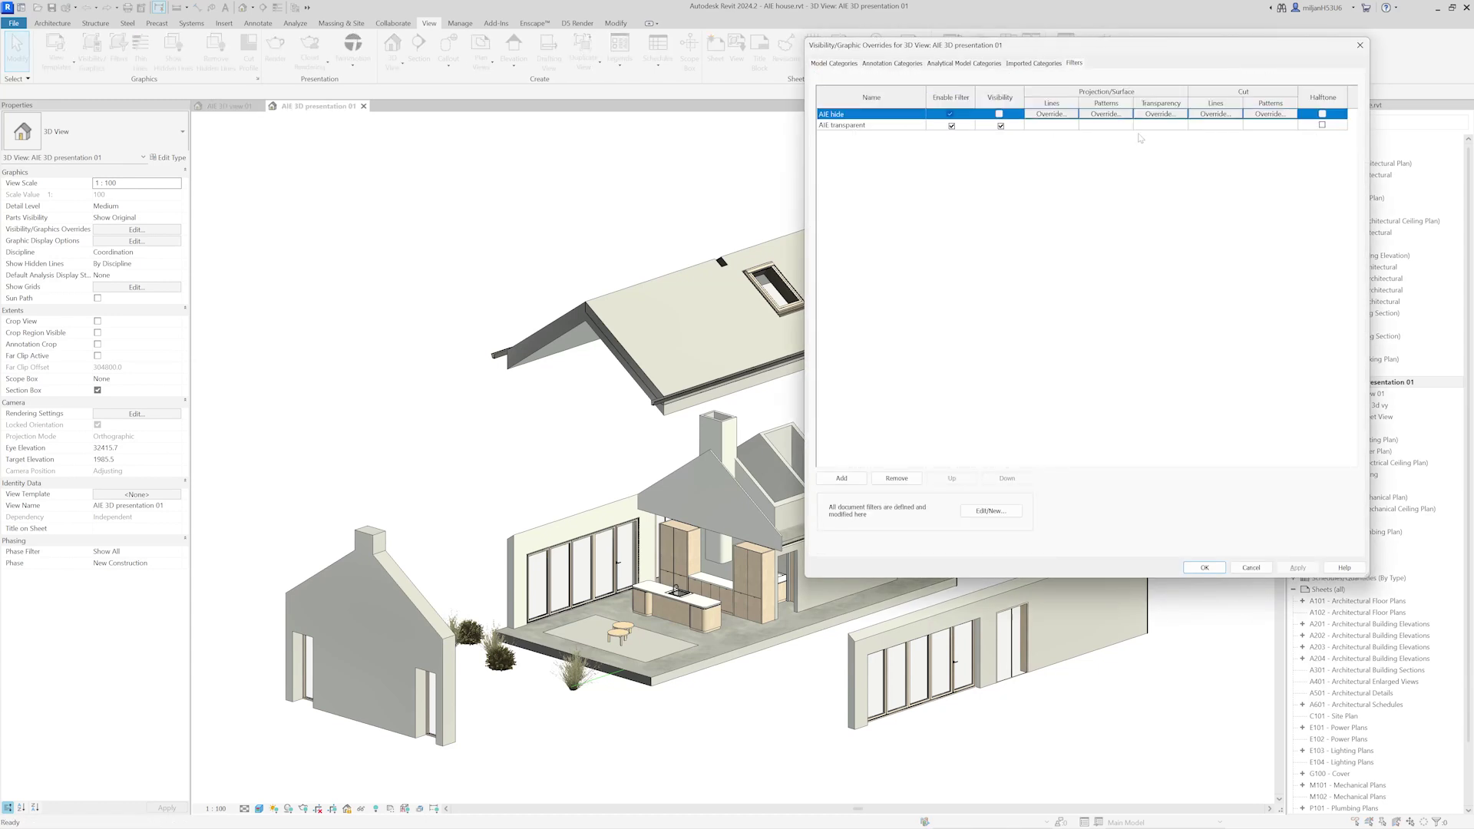
click(858, 126)
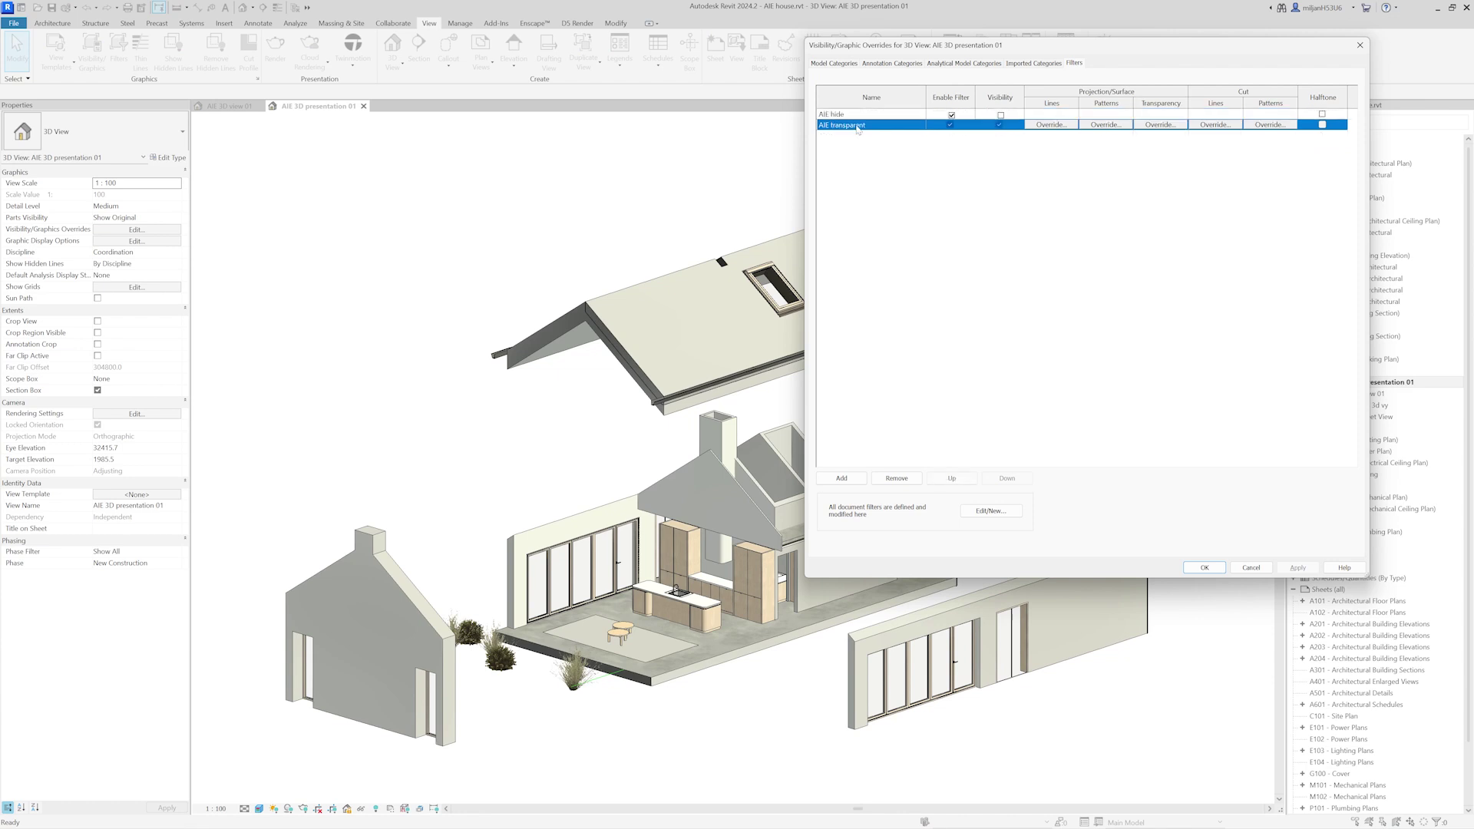
click(1161, 125)
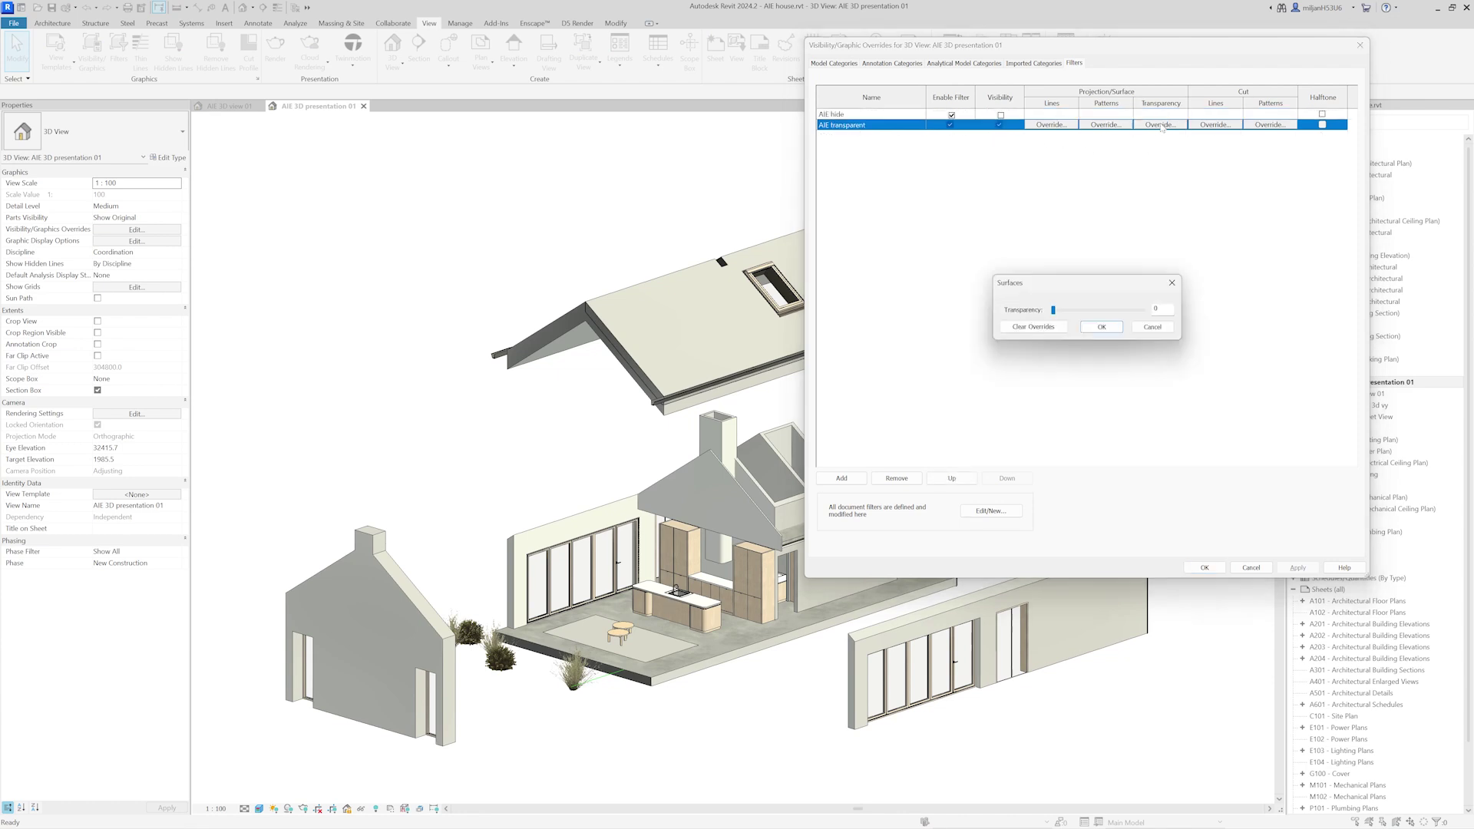
click(1128, 314)
text(90)
click(1102, 327)
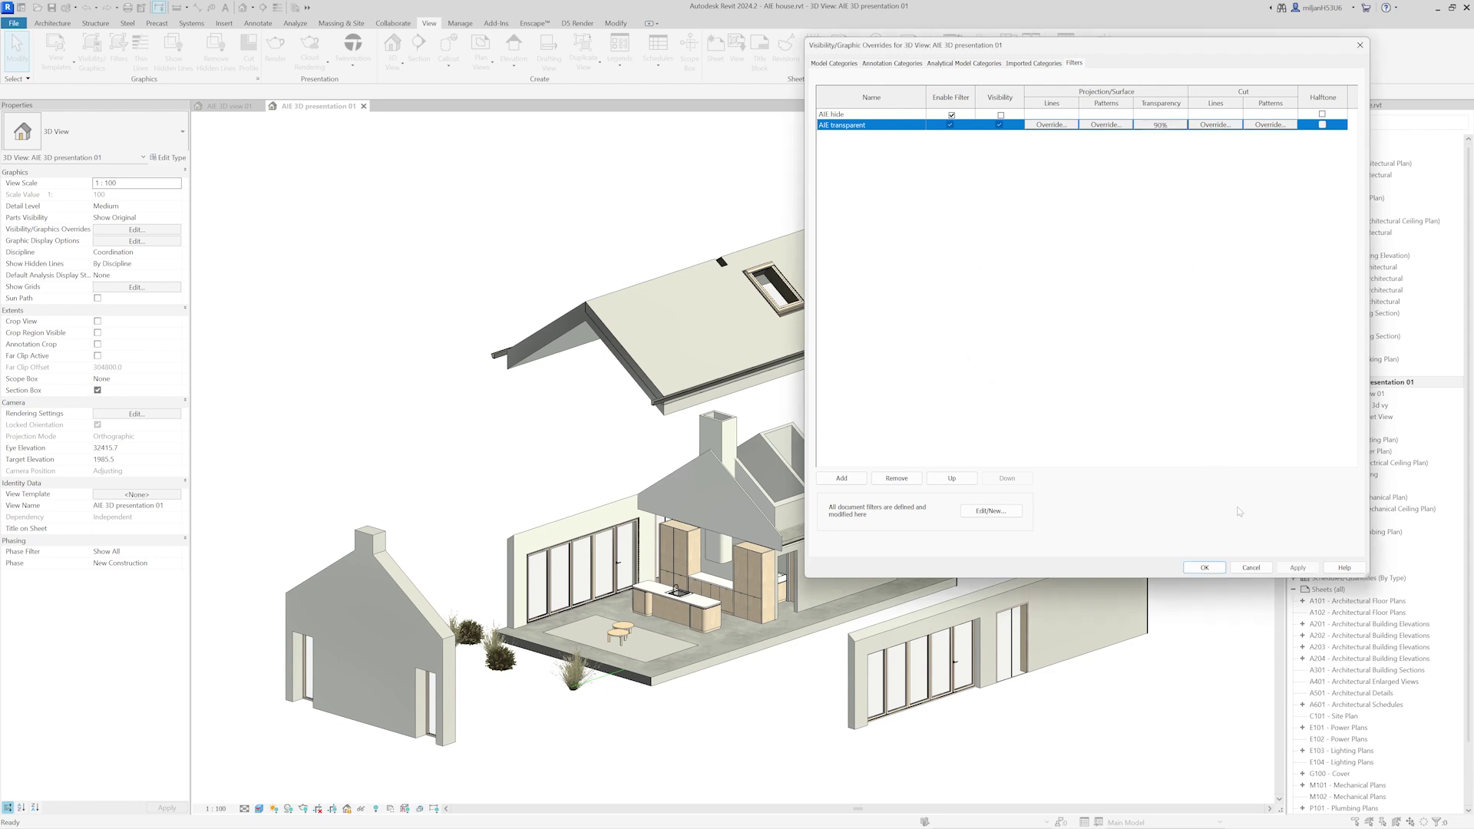
click(1297, 568)
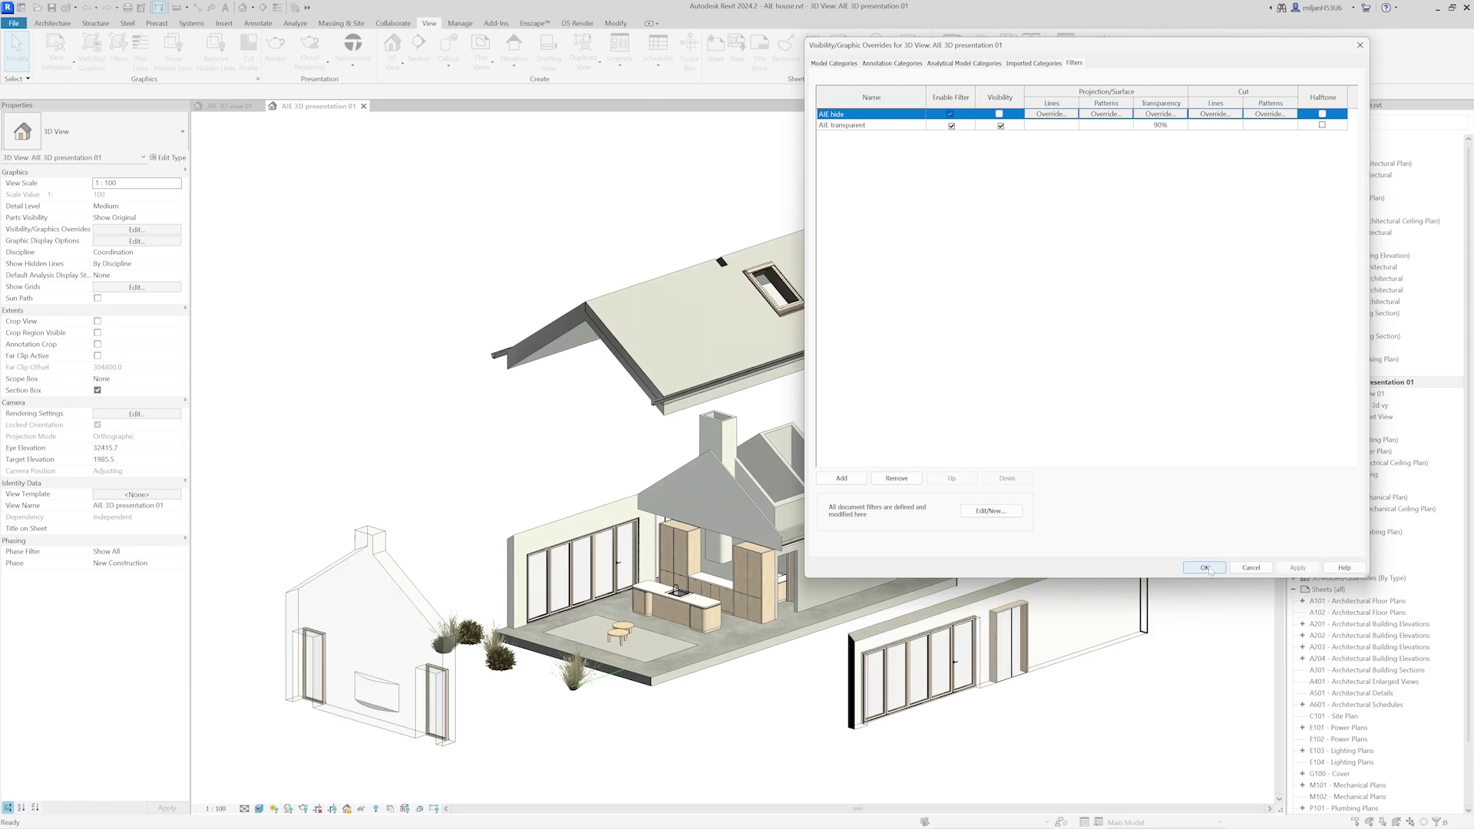
Confirm the visibility/graphics overrides and switch the 3D view's visual style to Textures
click(1205, 568)
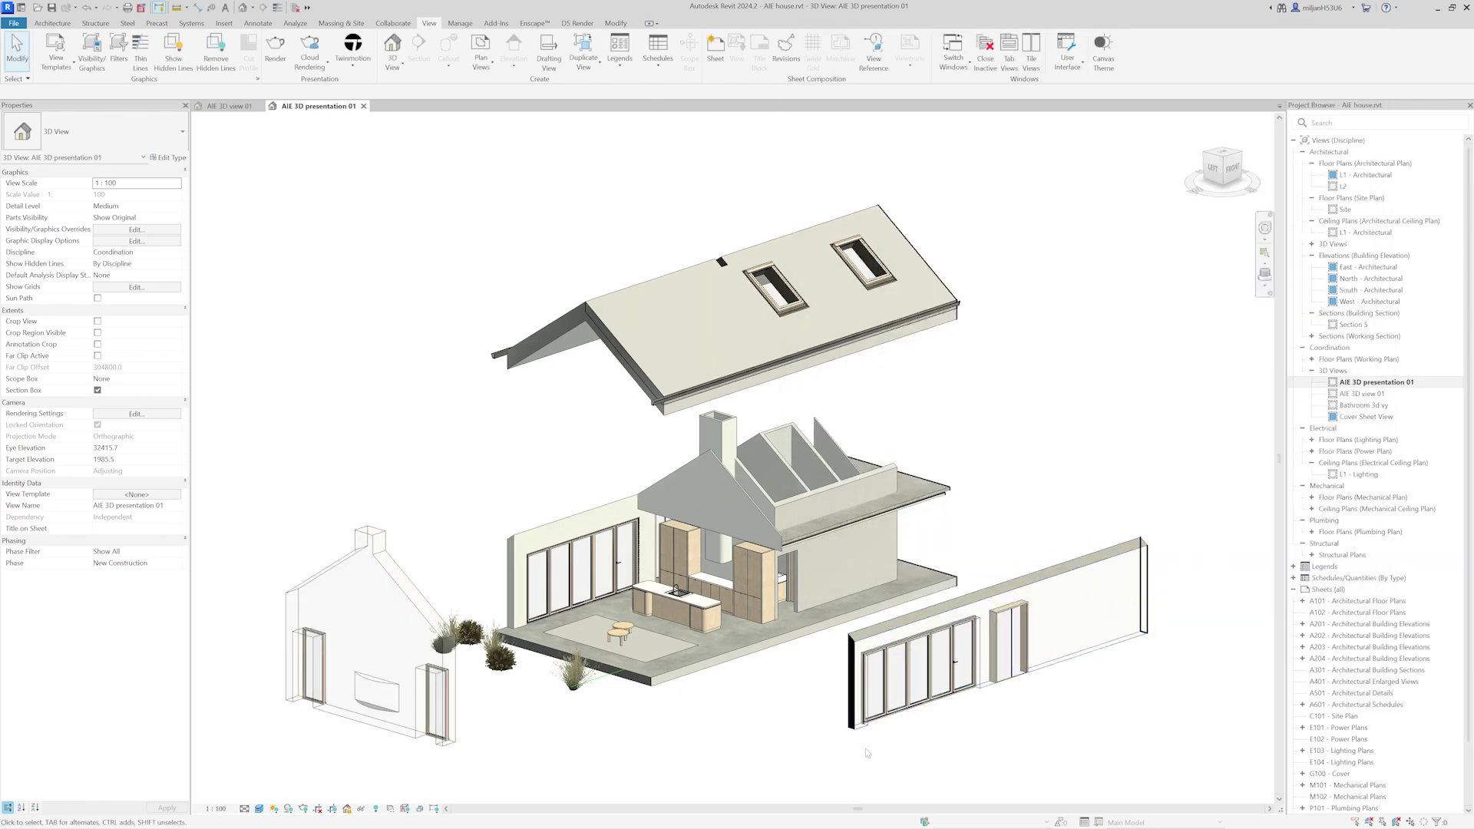
scroll(339, 646, down, 1)
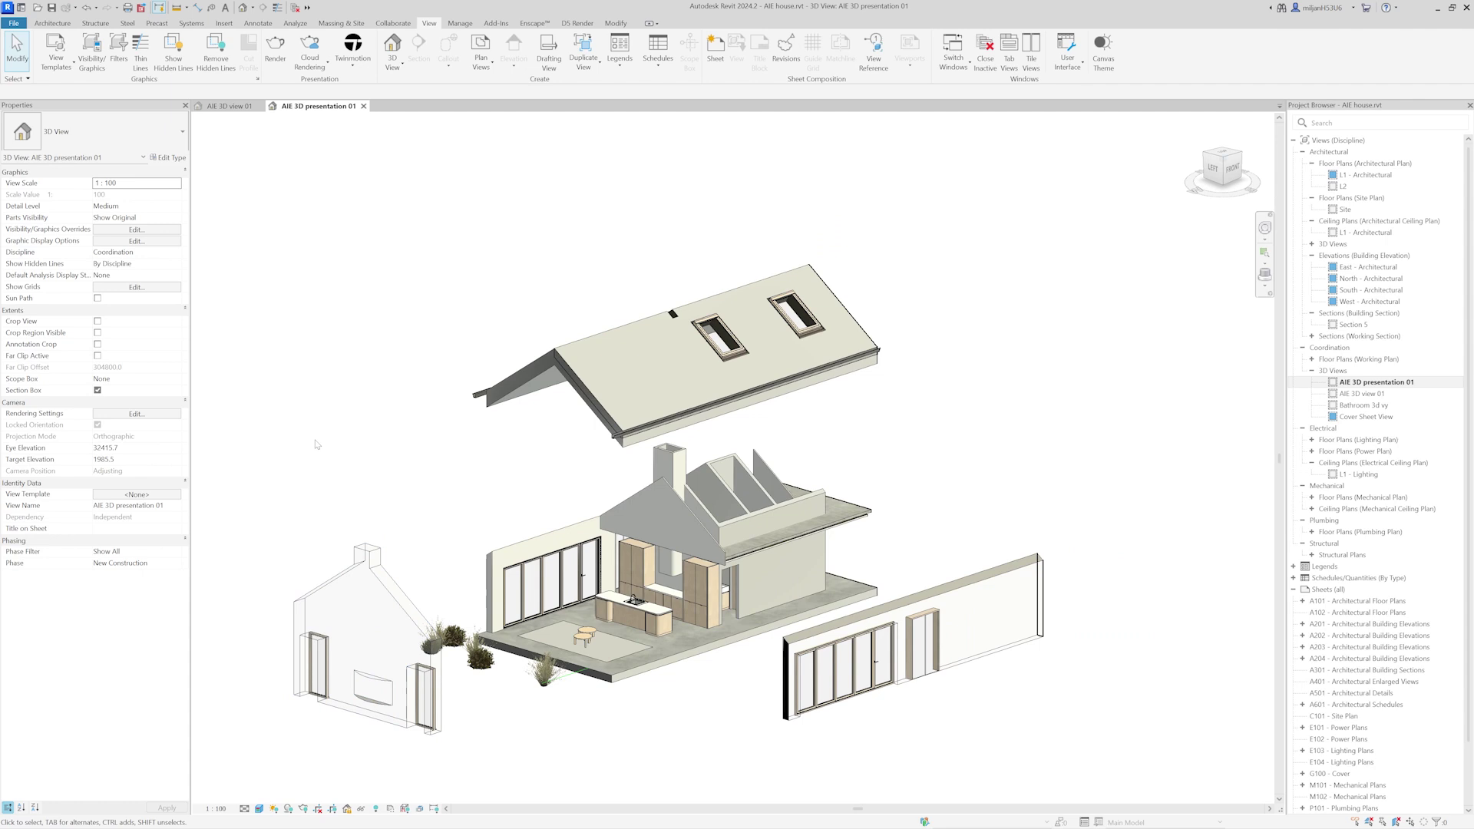
scroll(437, 653, up, 1)
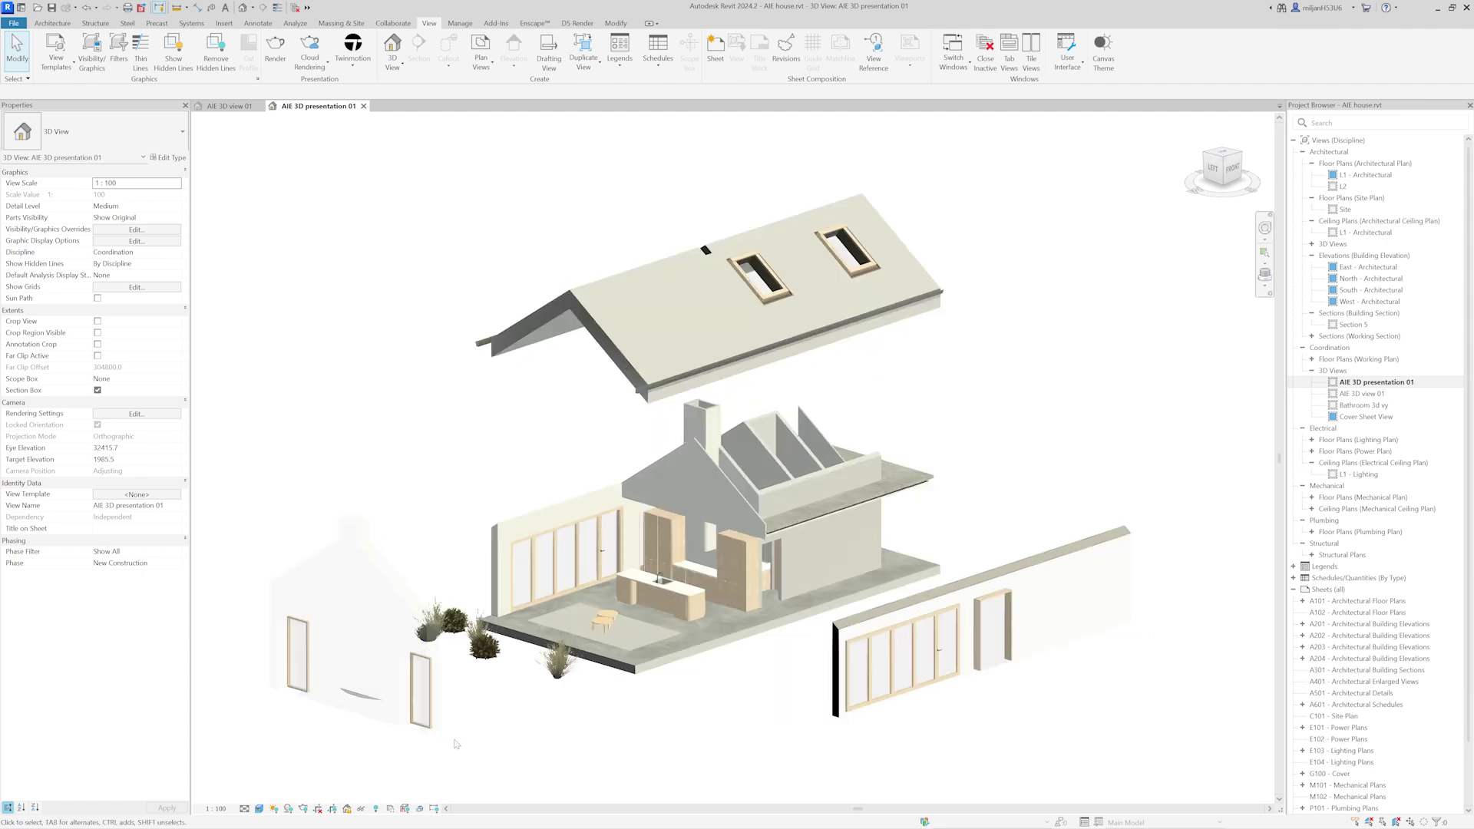
click(260, 808)
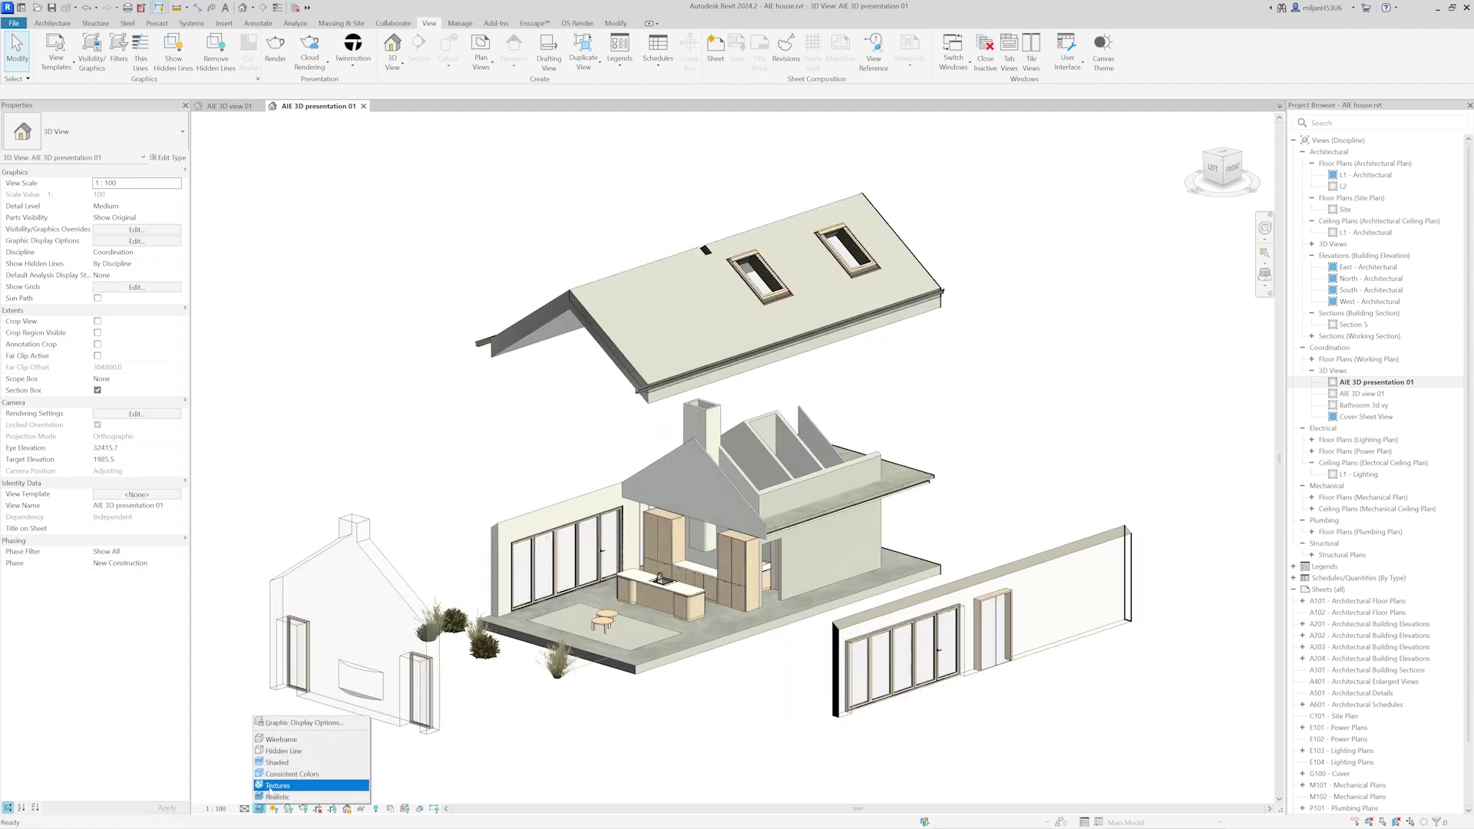
click(271, 786)
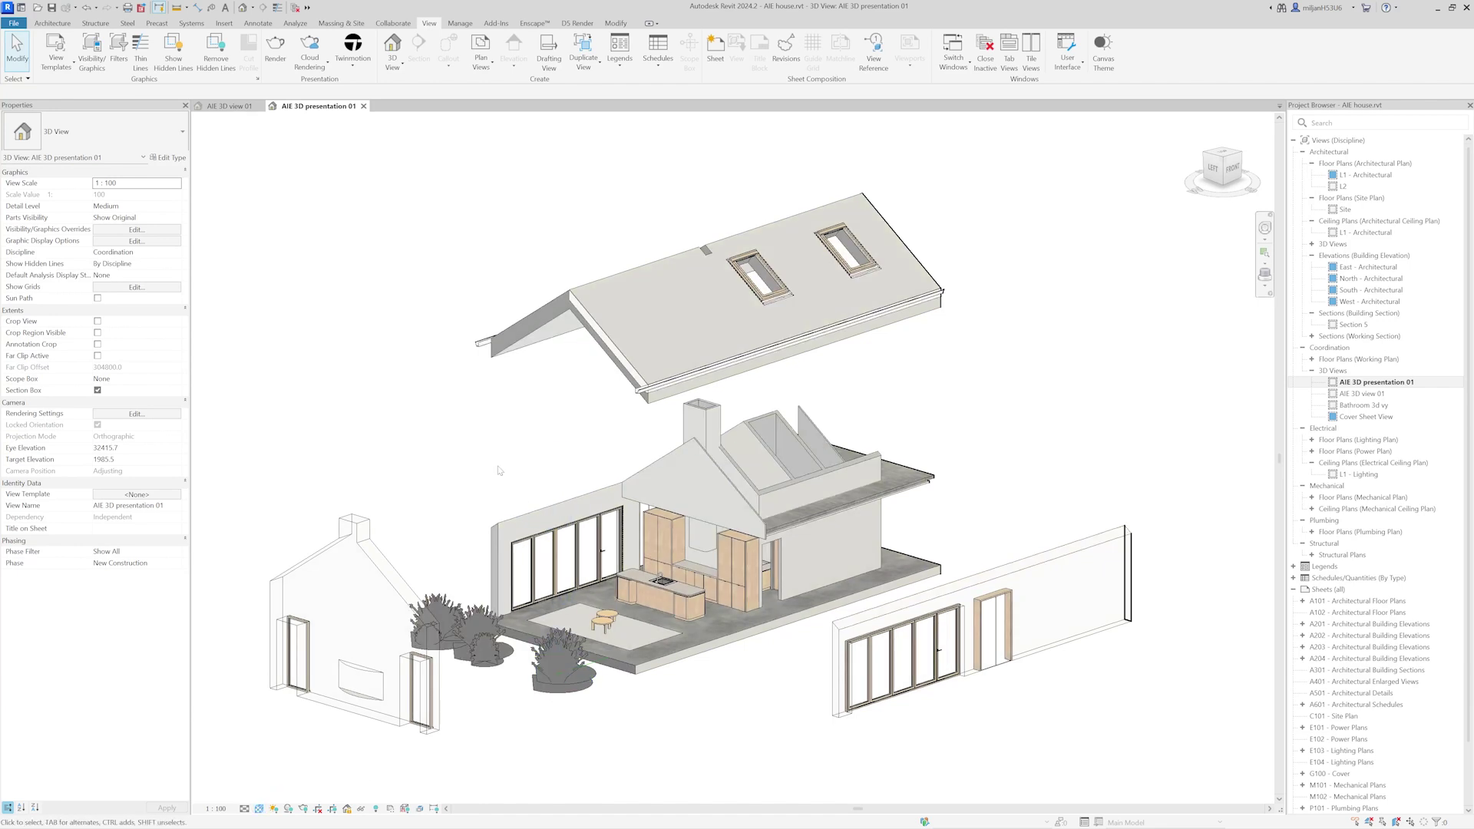
scroll(584, 336, up, 2)
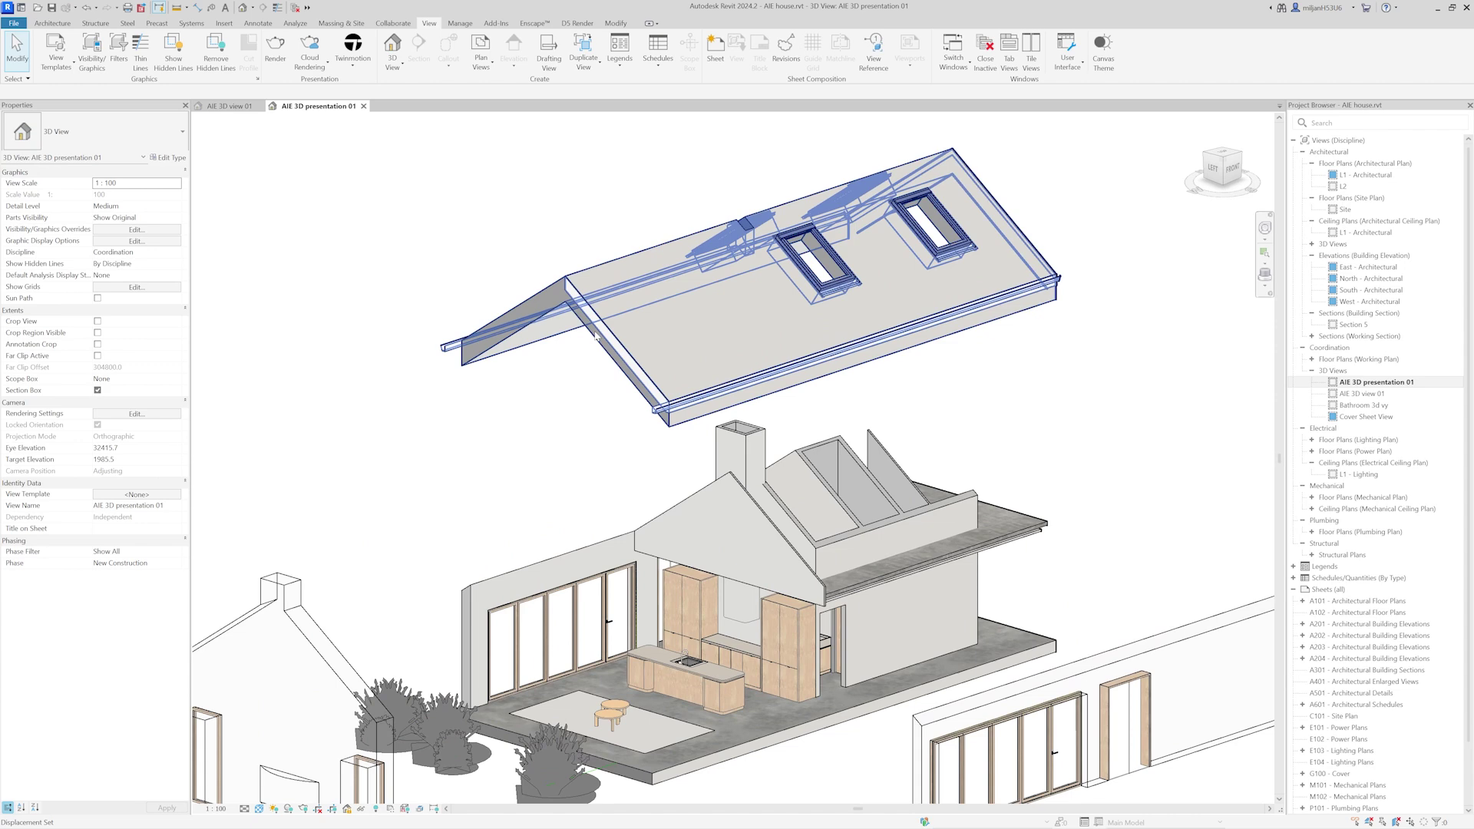
click(602, 336)
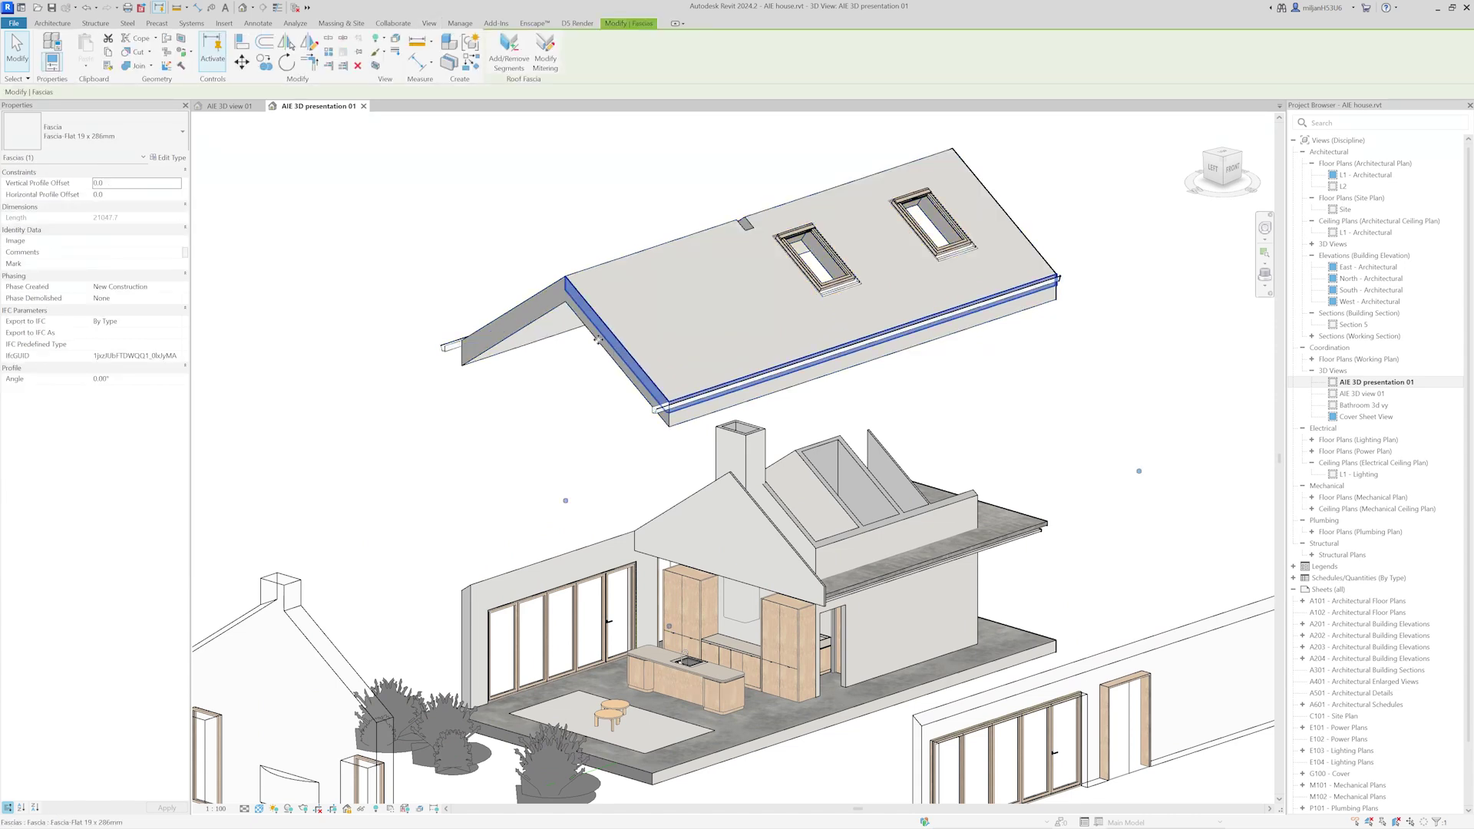
click(543, 401)
key(v)
key(v)
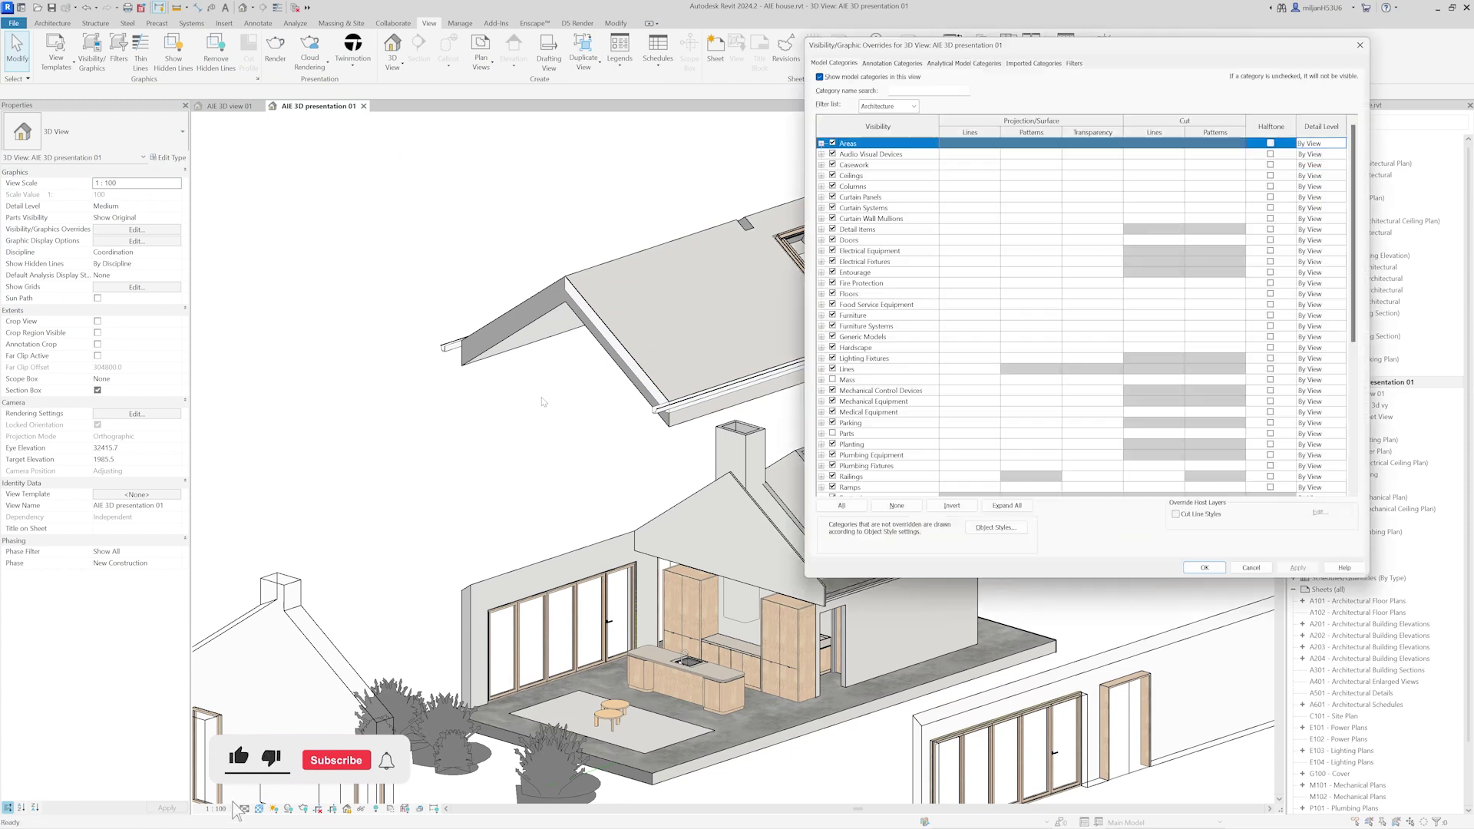
key(Escape)
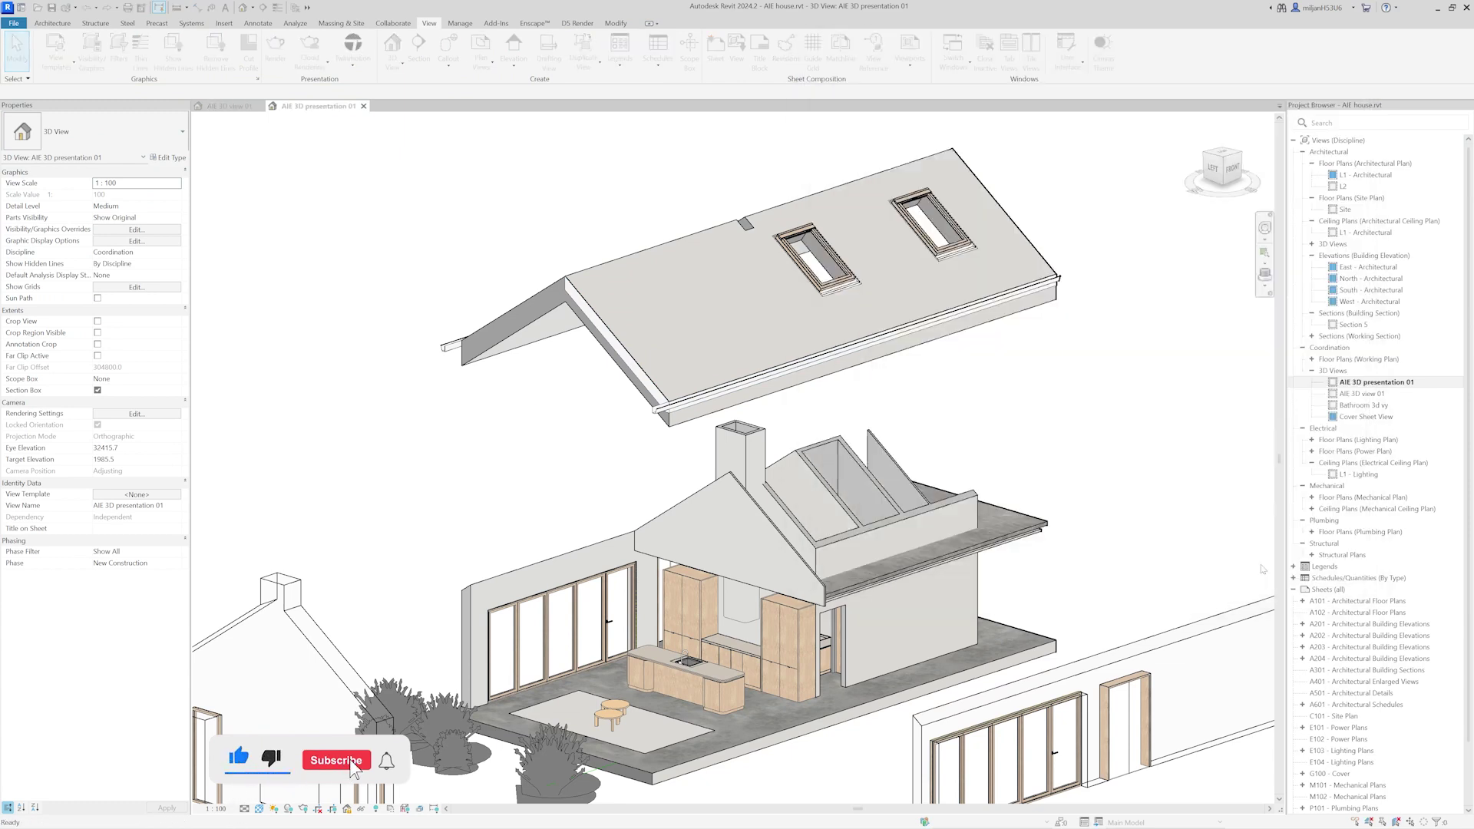
Turn off the Lines model category in the 3D view's visibility/graphics overrides
middle_drag(394, 766, 440, 615)
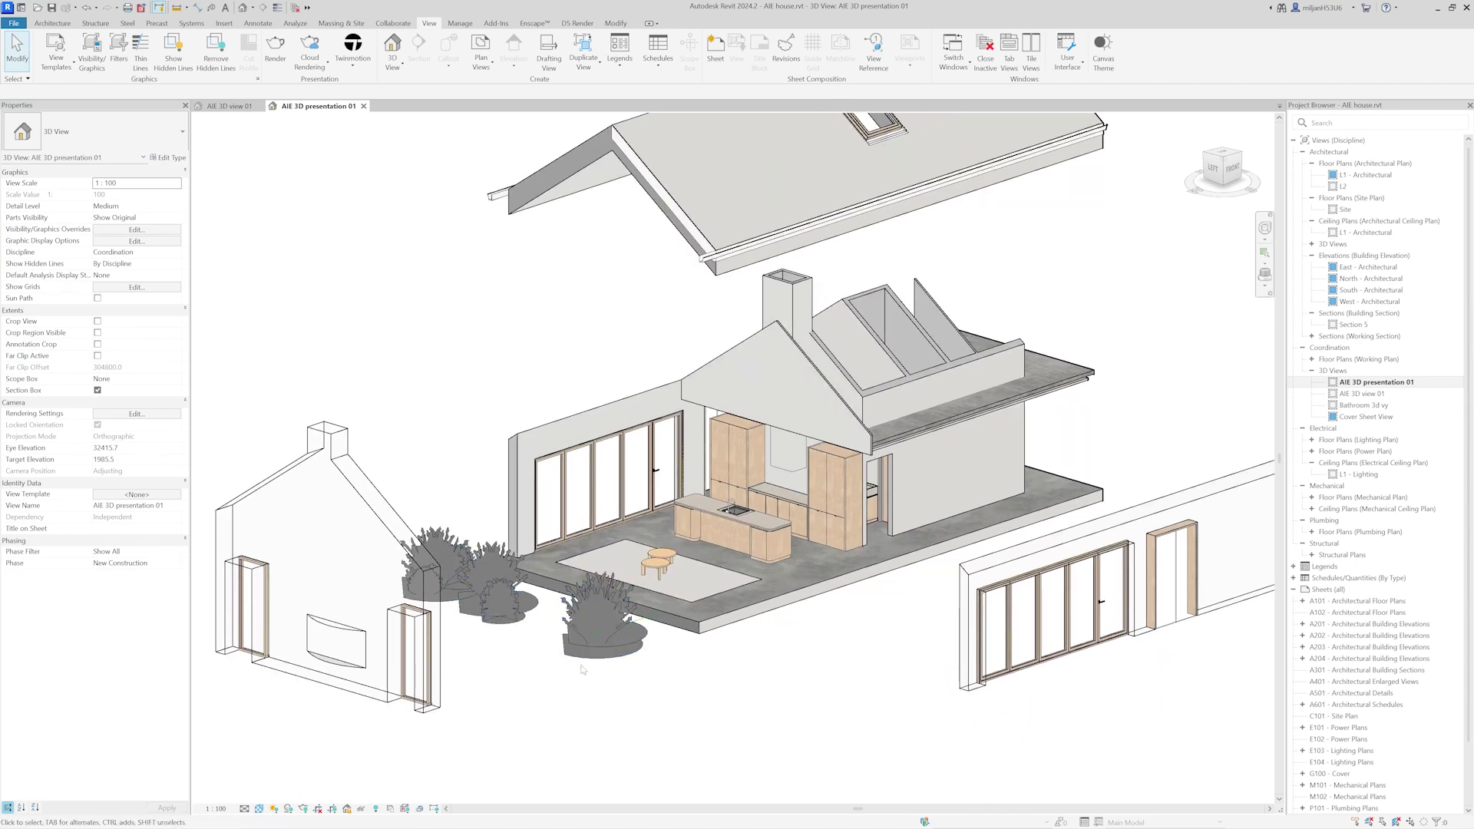
key(z)
key(f)
key(v)
key(v)
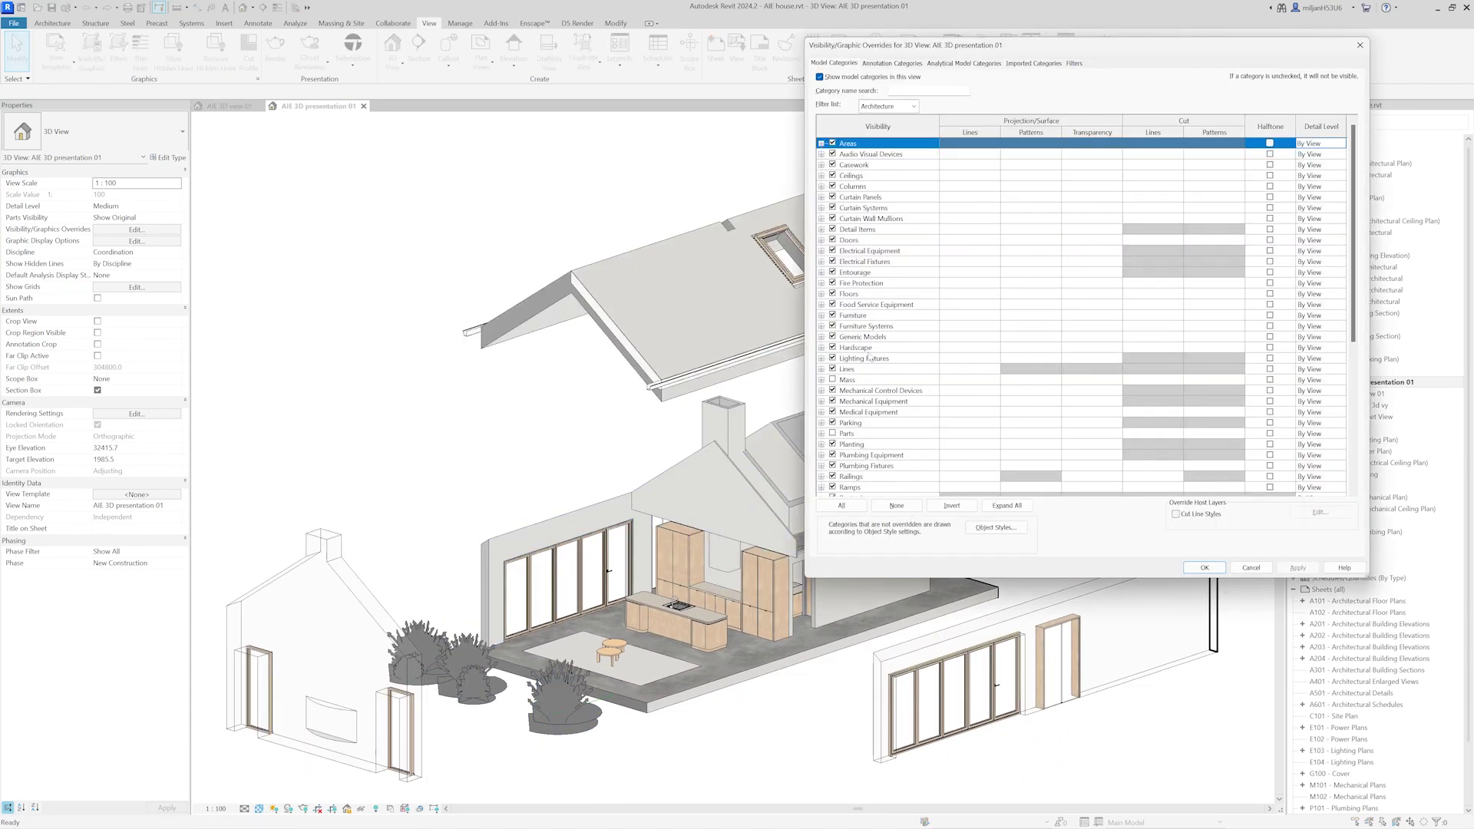
click(841, 369)
Turn off the Fascias subcategory of Roofs and the Planting category, and confirm the visibility/graphics overrides
scroll(836, 361, down, 7)
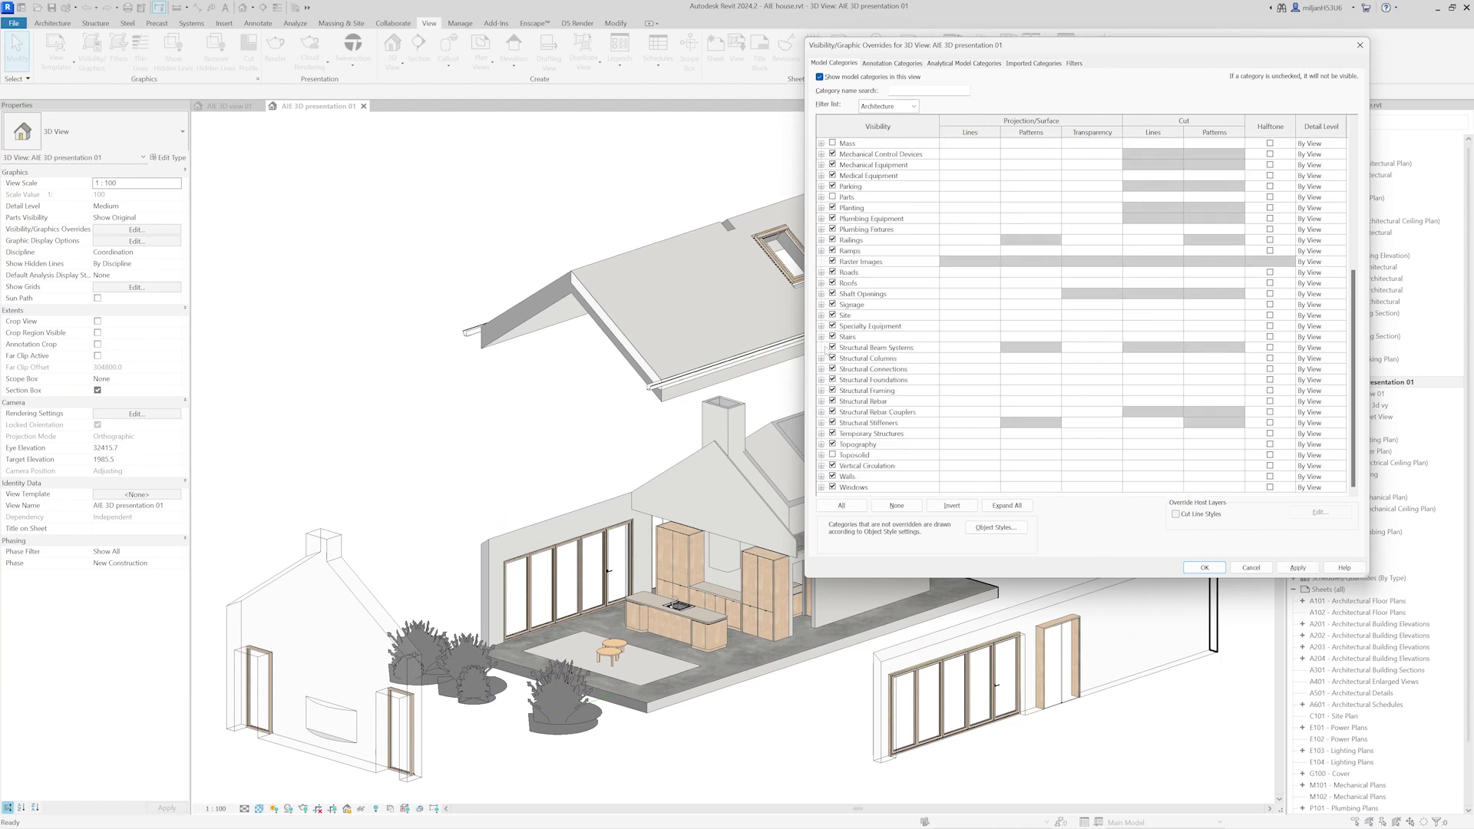
click(821, 283)
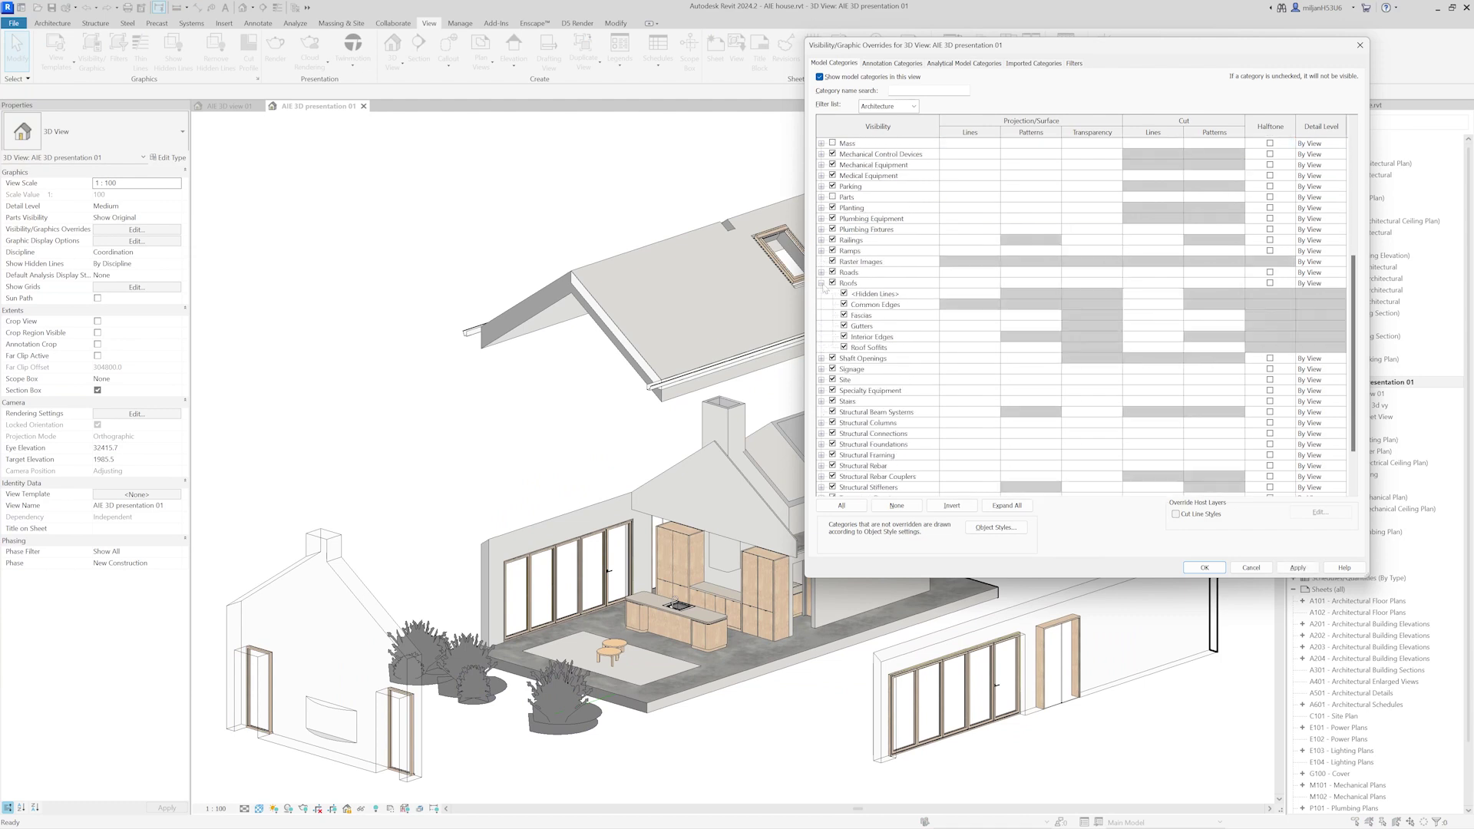
click(846, 315)
scroll(854, 413, down, 2)
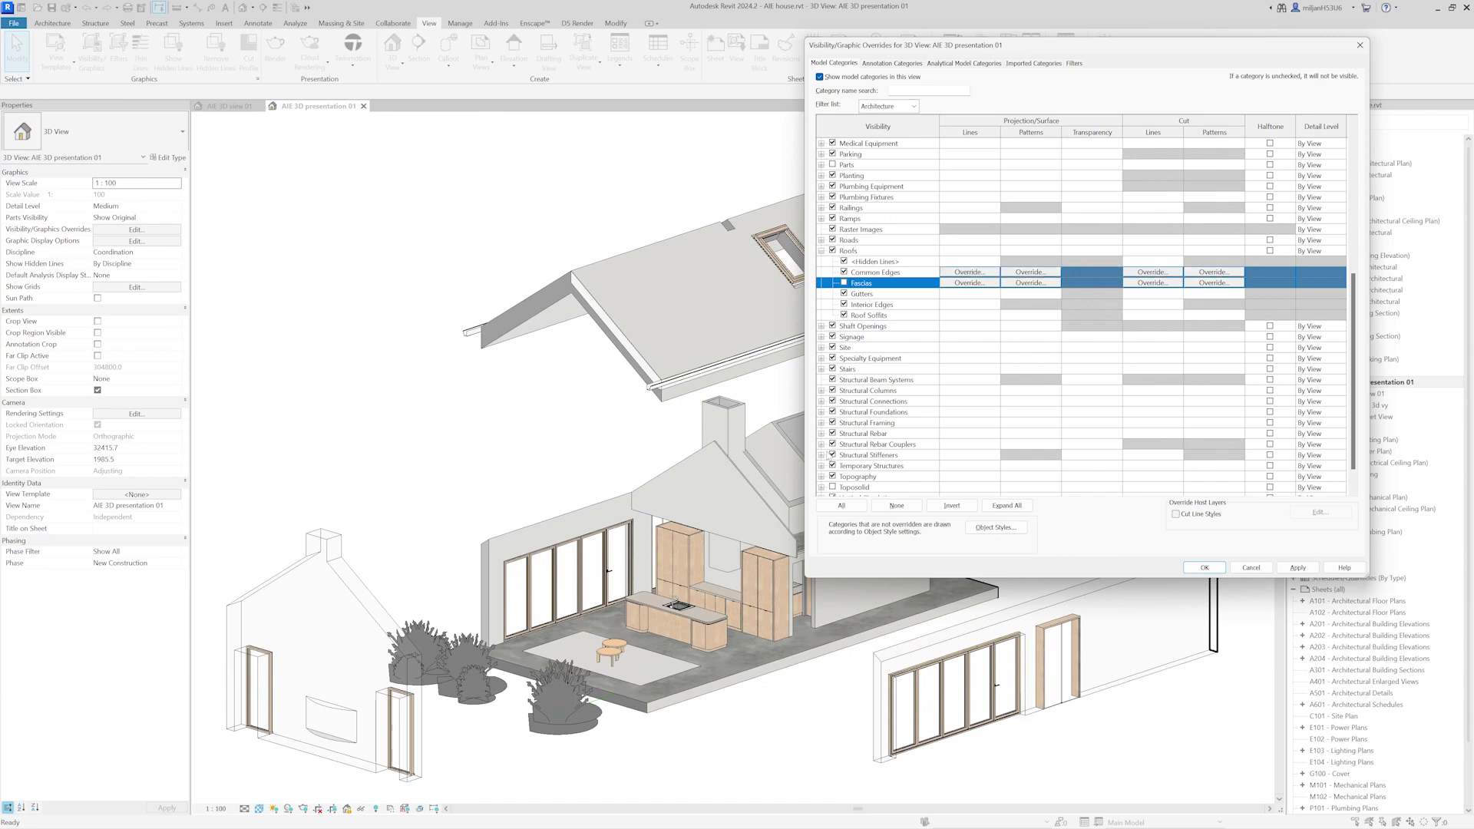
scroll(863, 211, up, 1)
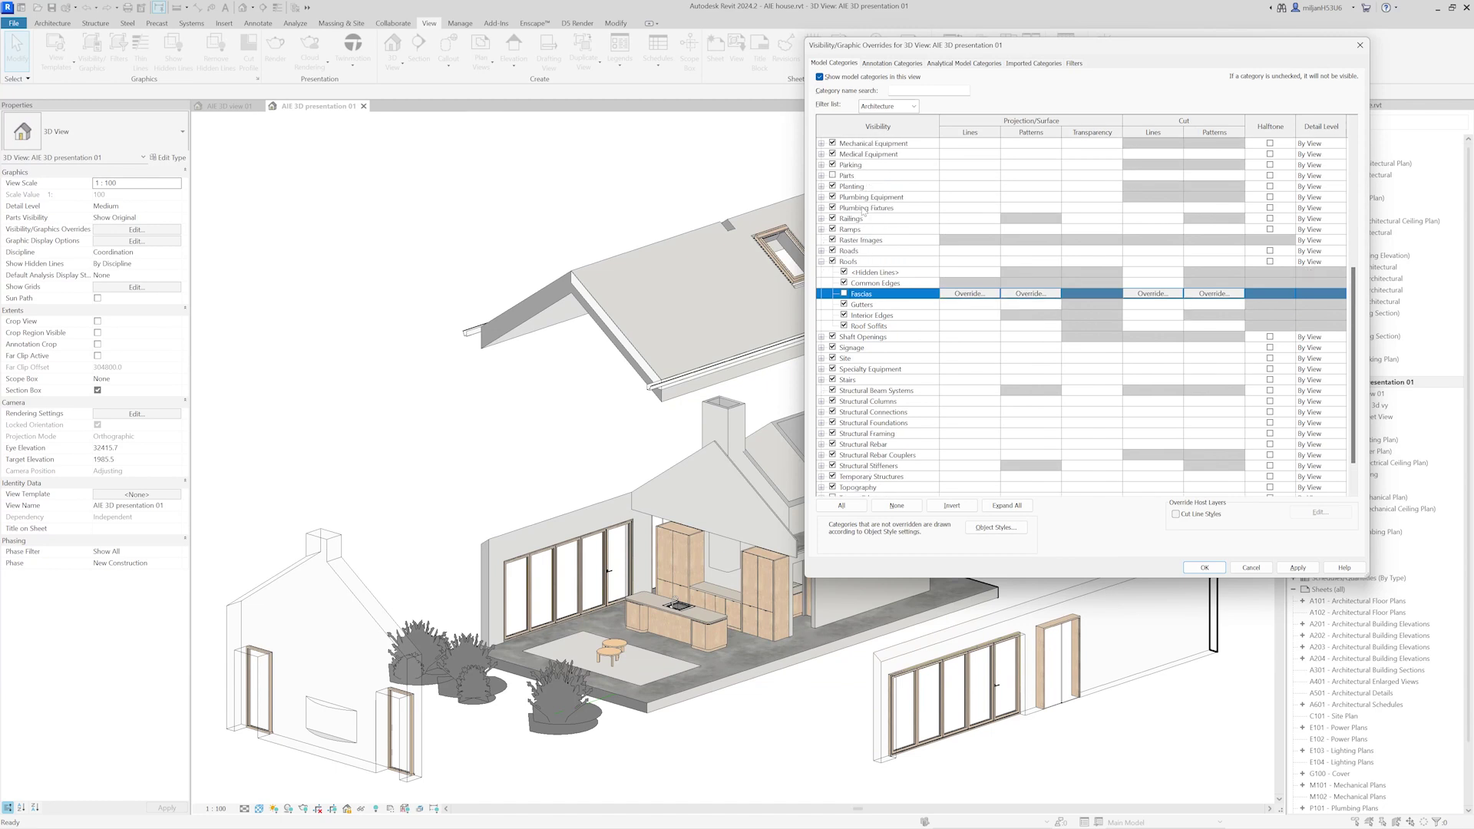
click(841, 187)
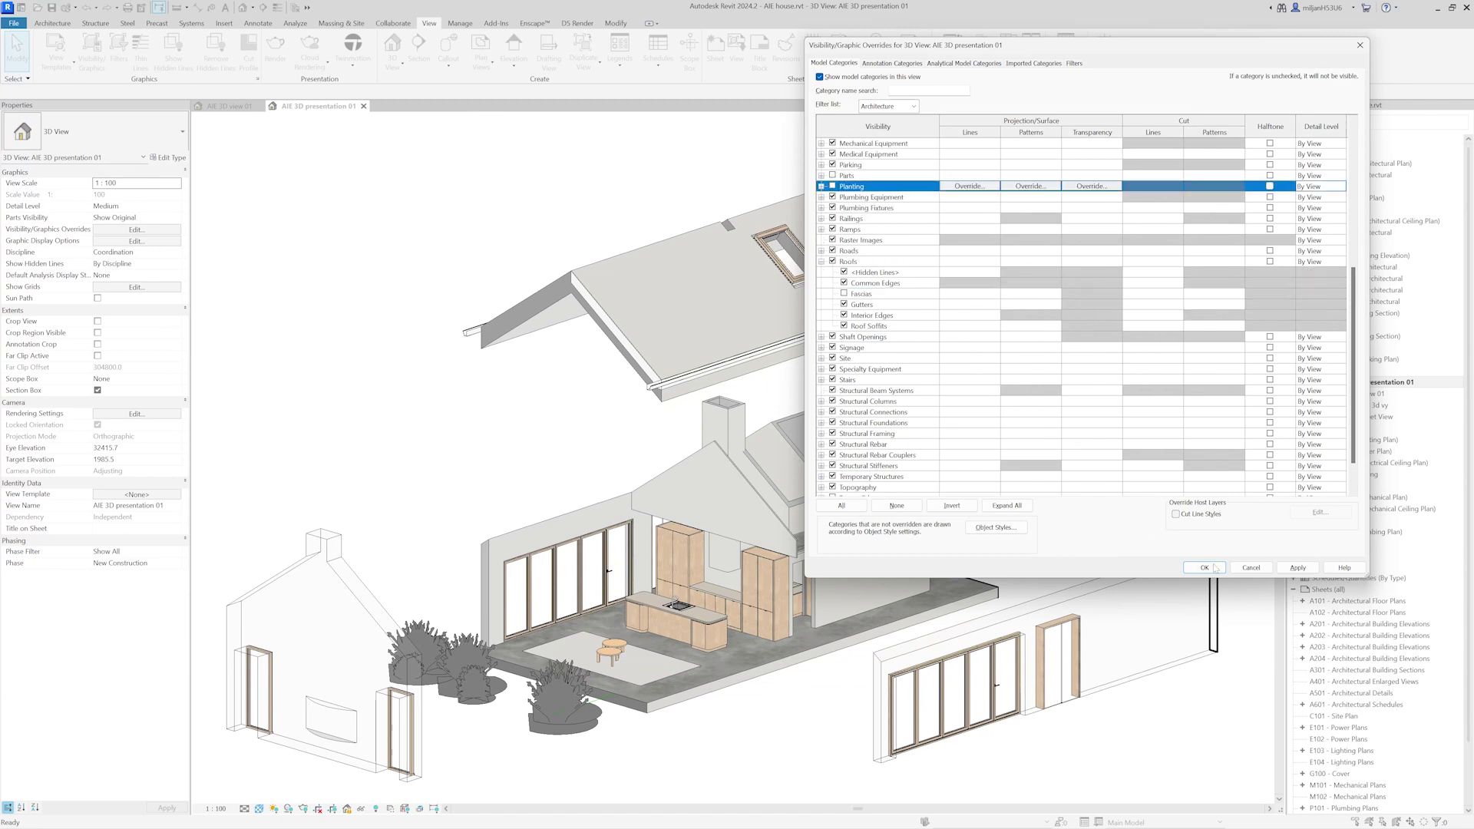
click(1205, 568)
Set the Comments of the gutter on the displaced roof to "transparent"
scroll(434, 474, up, 1)
scroll(434, 474, down, 2)
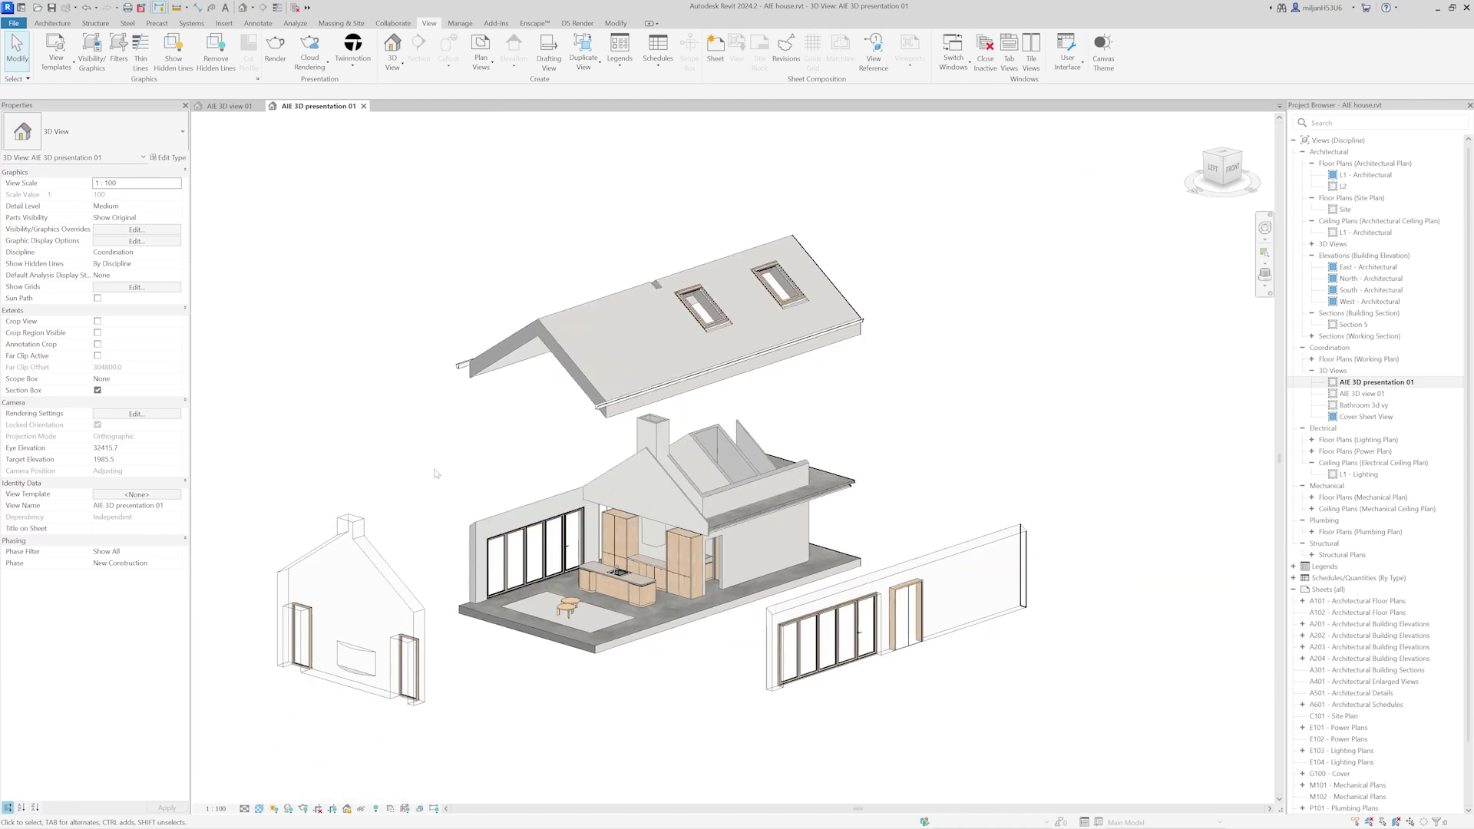
middle_drag(435, 474, 454, 479)
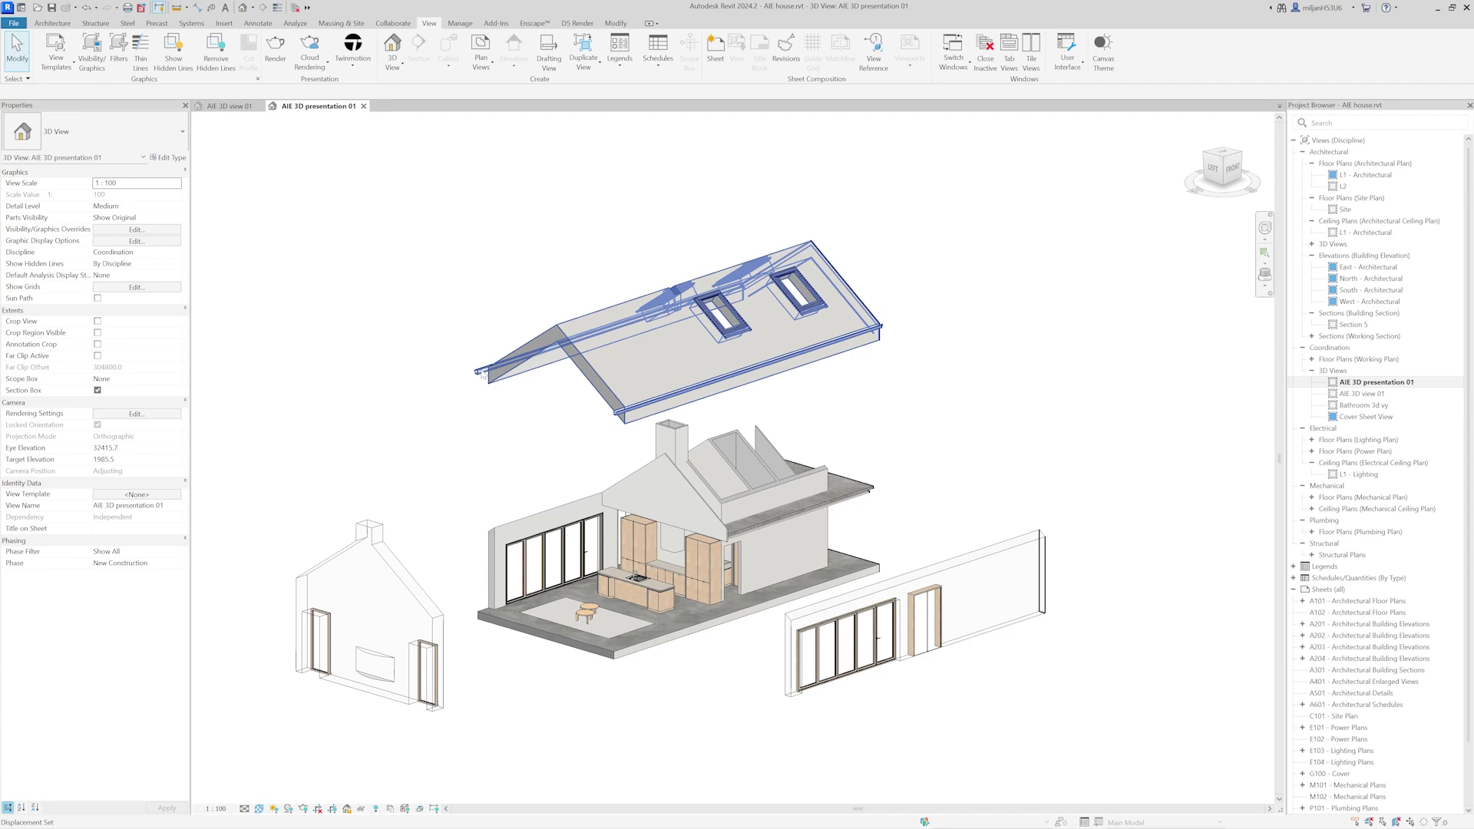
click(481, 374)
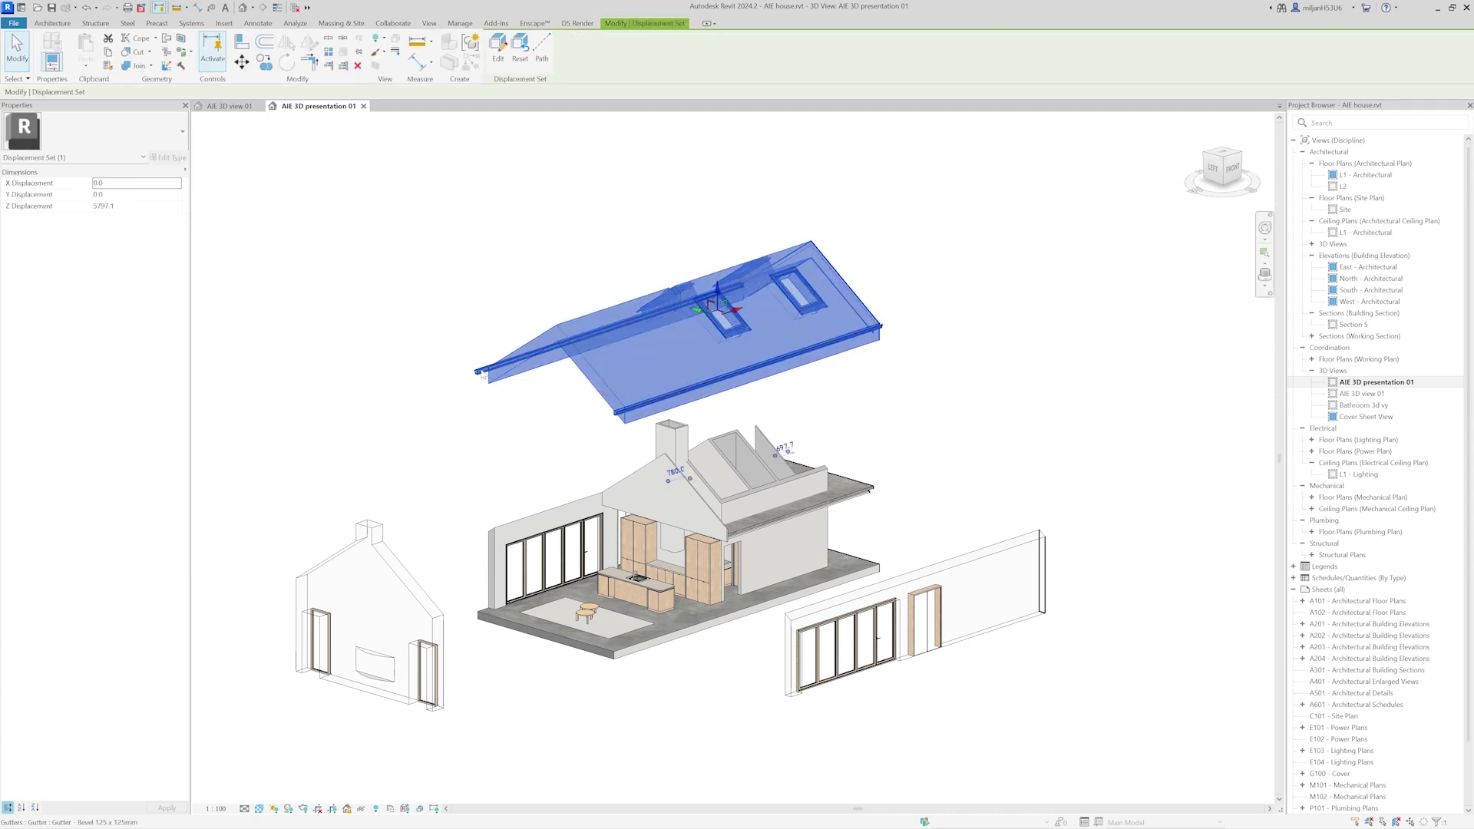
click(482, 373)
click(127, 252)
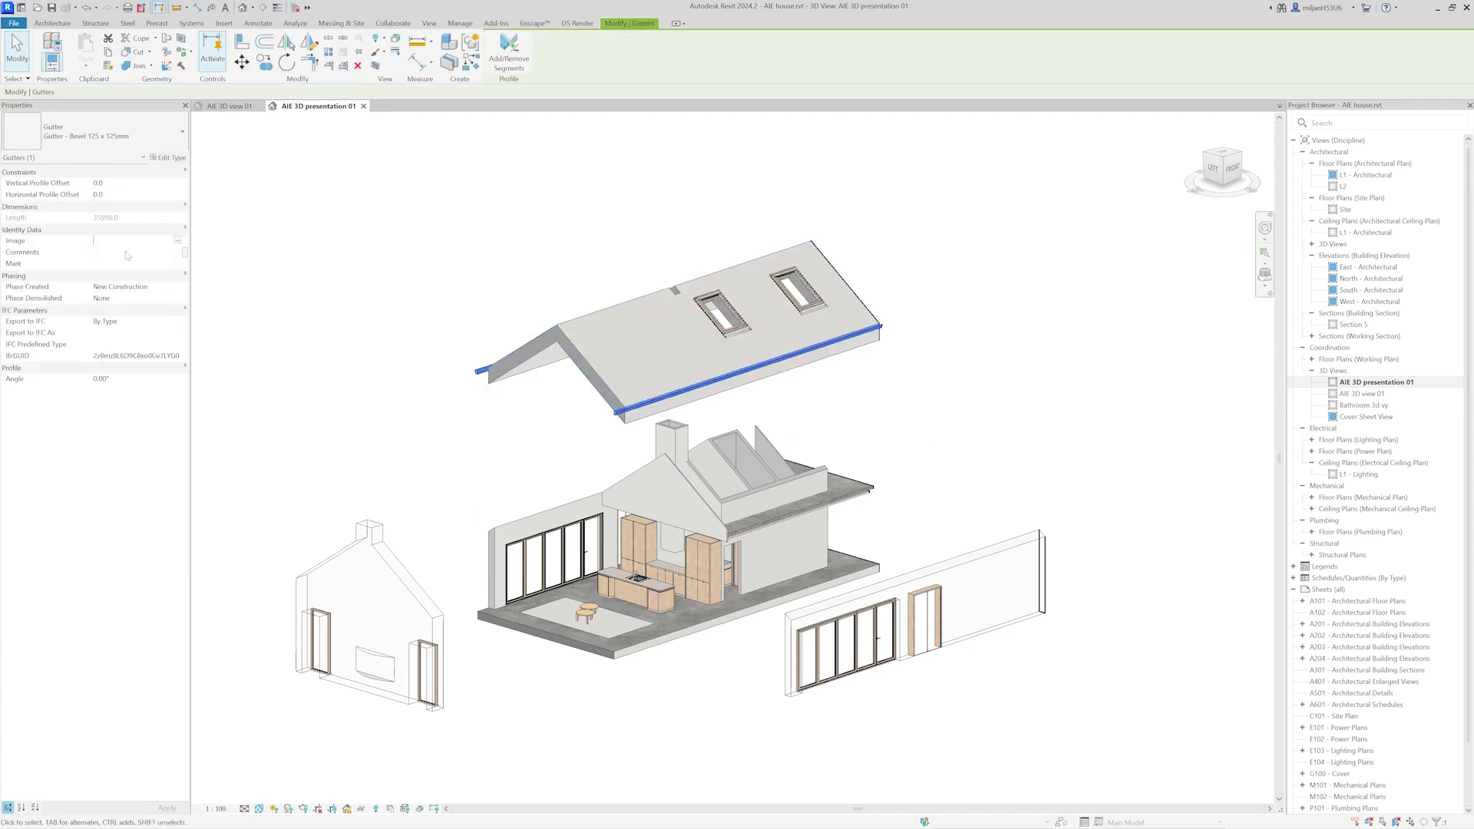
text(transparent)
click(366, 302)
Add the Roofs category and its Gutters subcategory to the AIE transparent filter and save it
scroll(421, 362, up, 2)
middle_drag(422, 362, 390, 340)
click(119, 50)
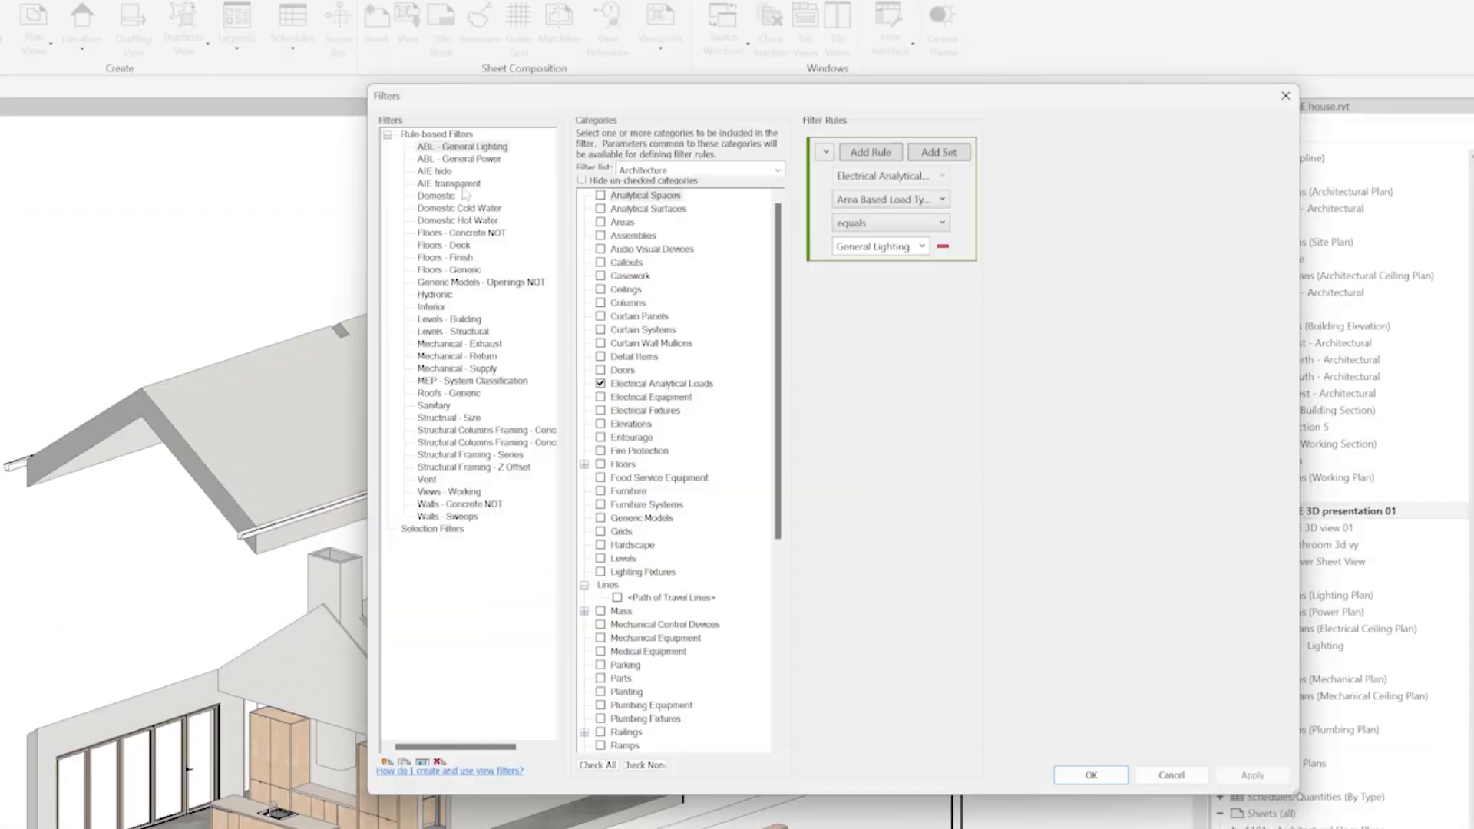
click(764, 157)
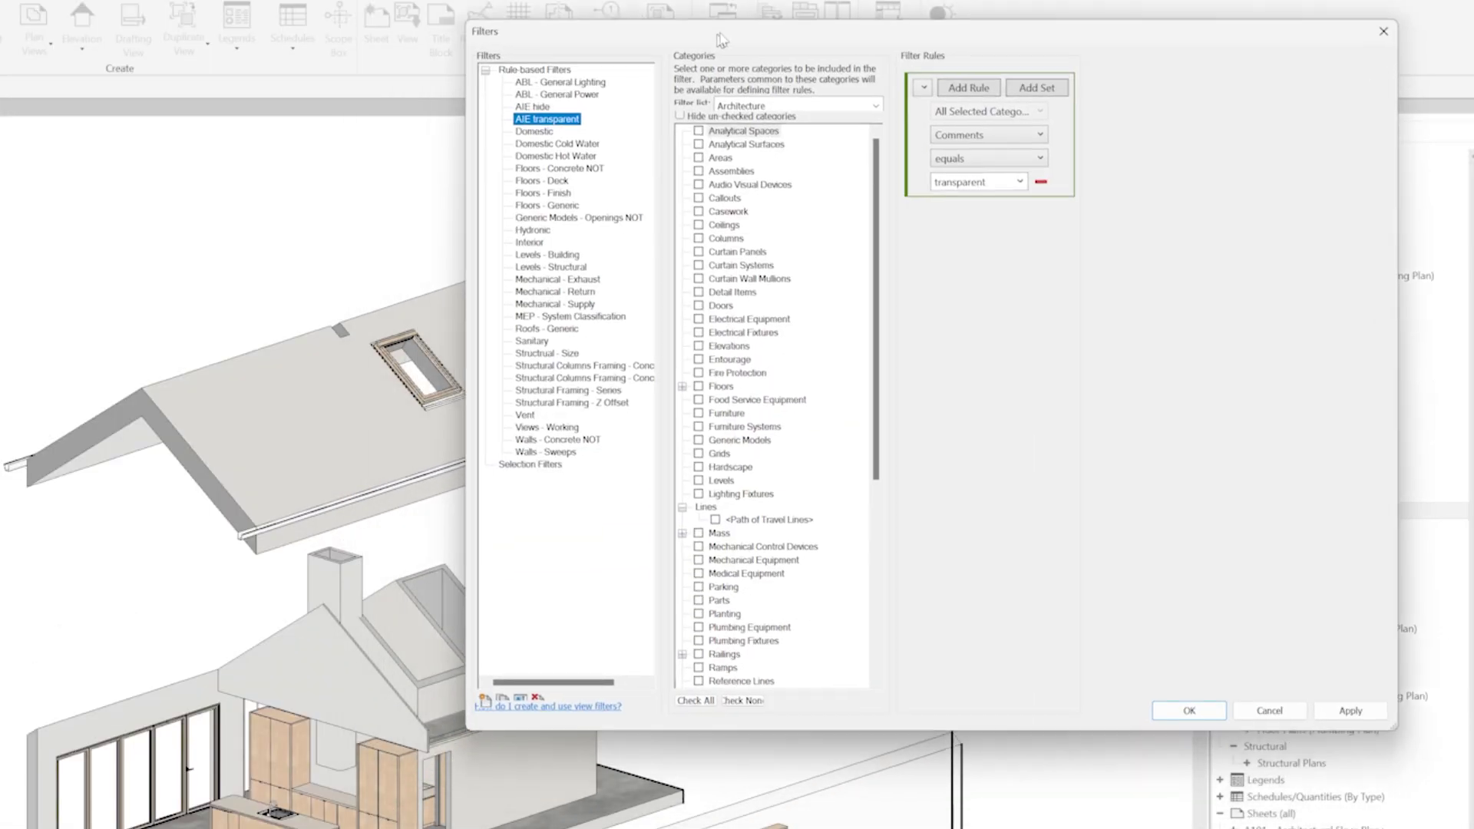
drag(722, 40, 768, 16)
scroll(807, 551, down, 7)
click(745, 429)
click(728, 428)
click(761, 457)
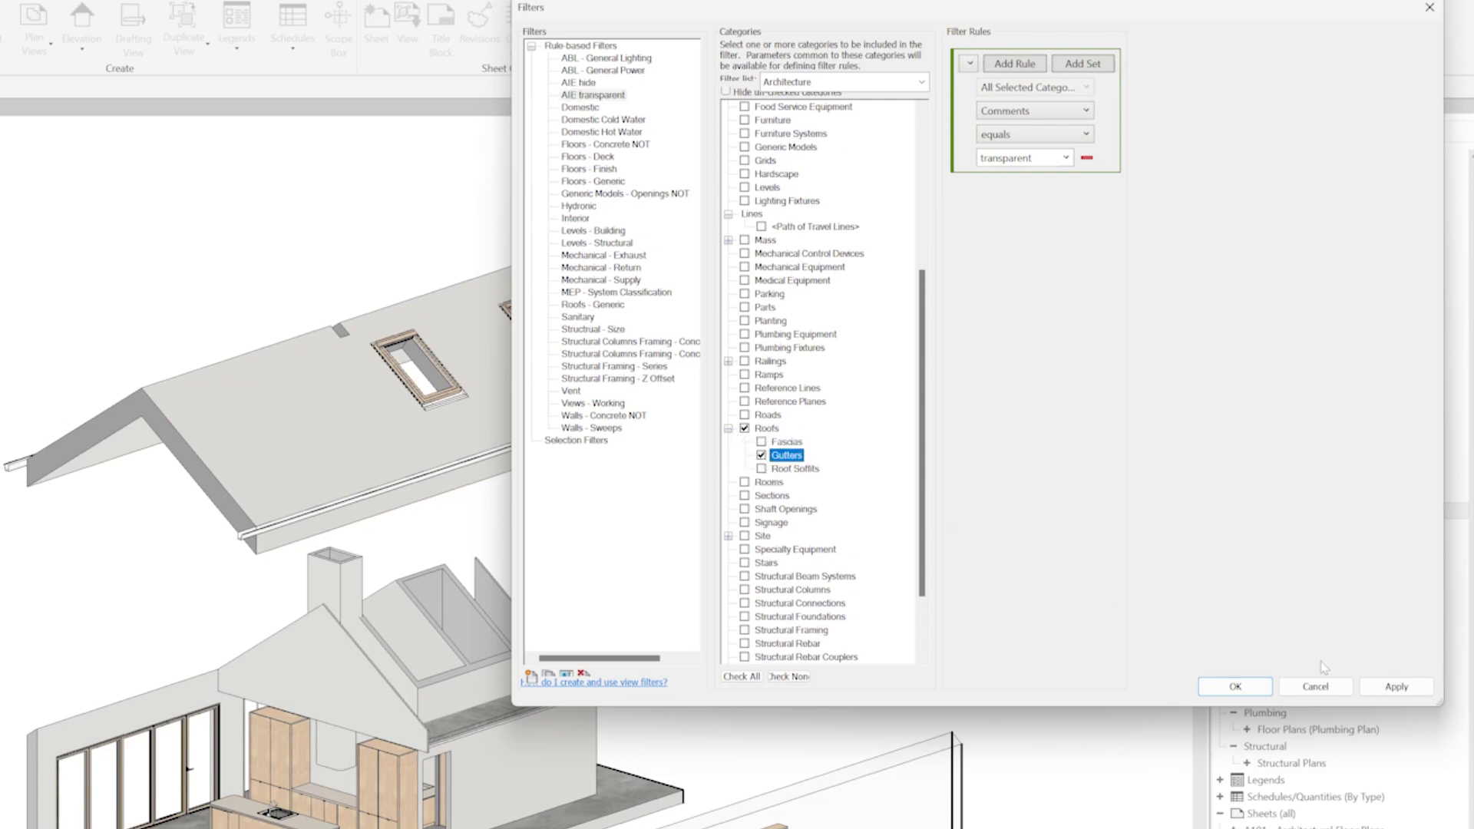
click(1397, 687)
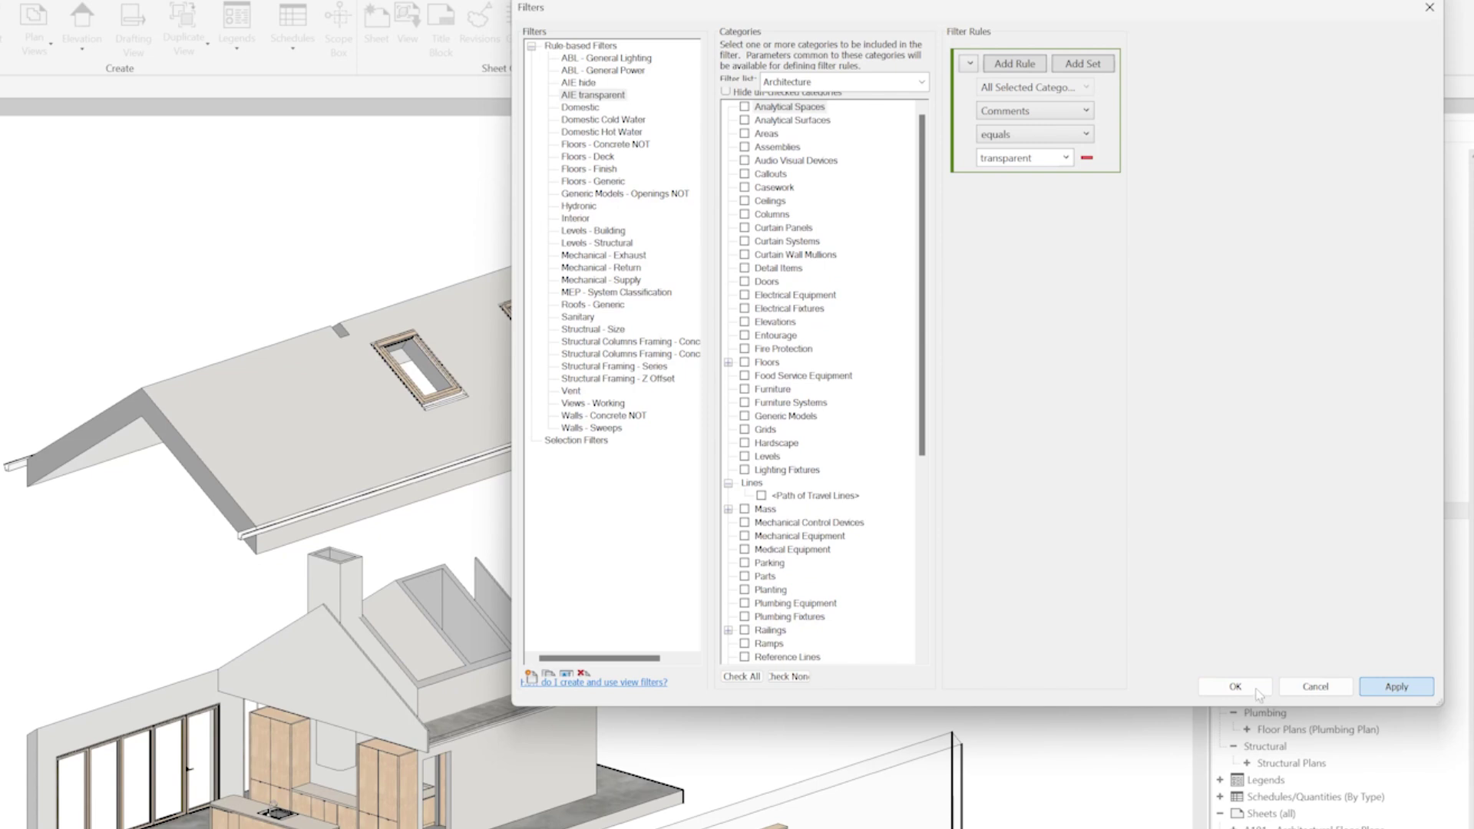
click(1238, 687)
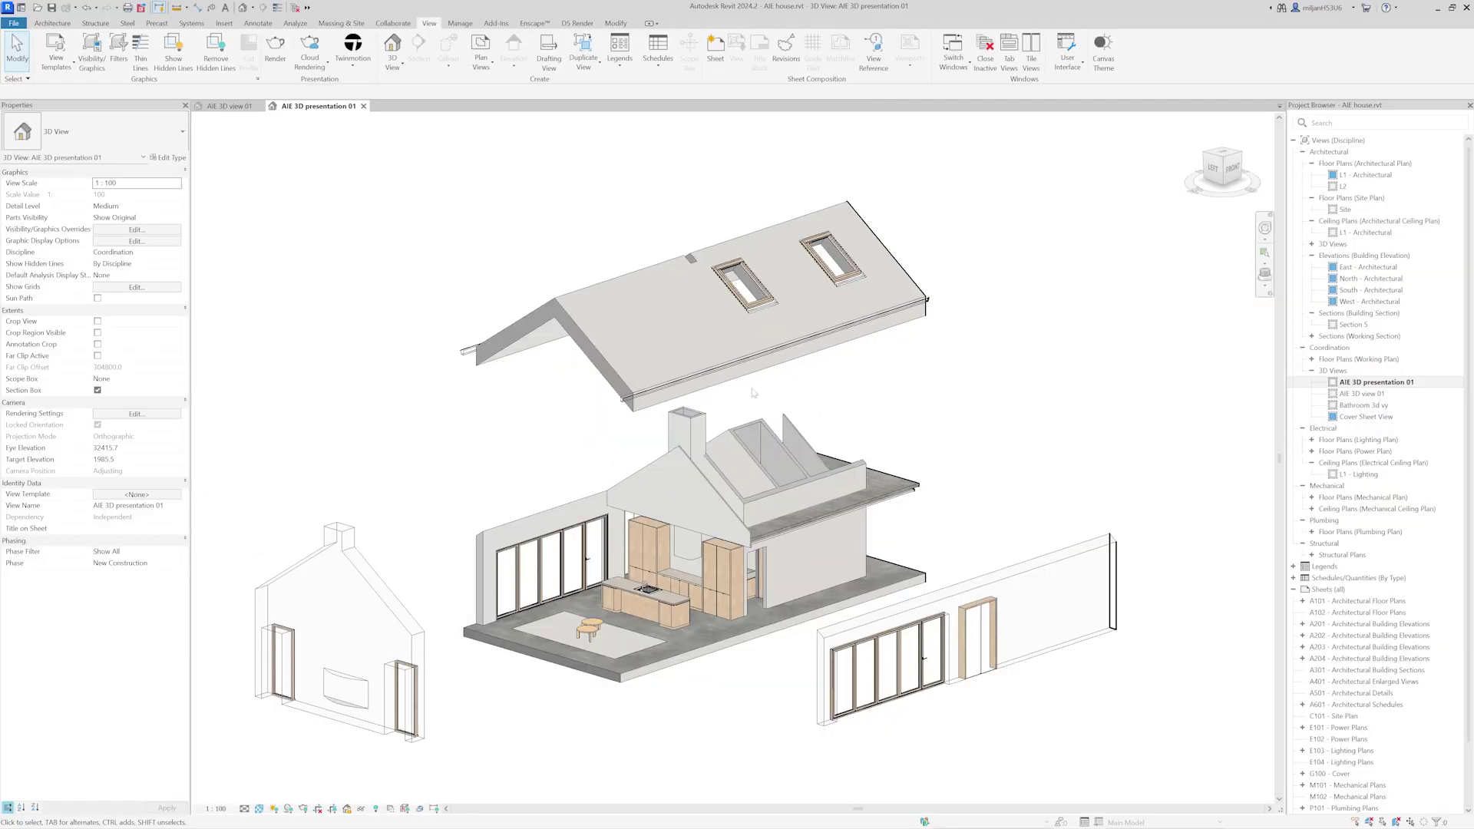
Set the Comments of the displaced pitched roof to "transparent"
click(657, 408)
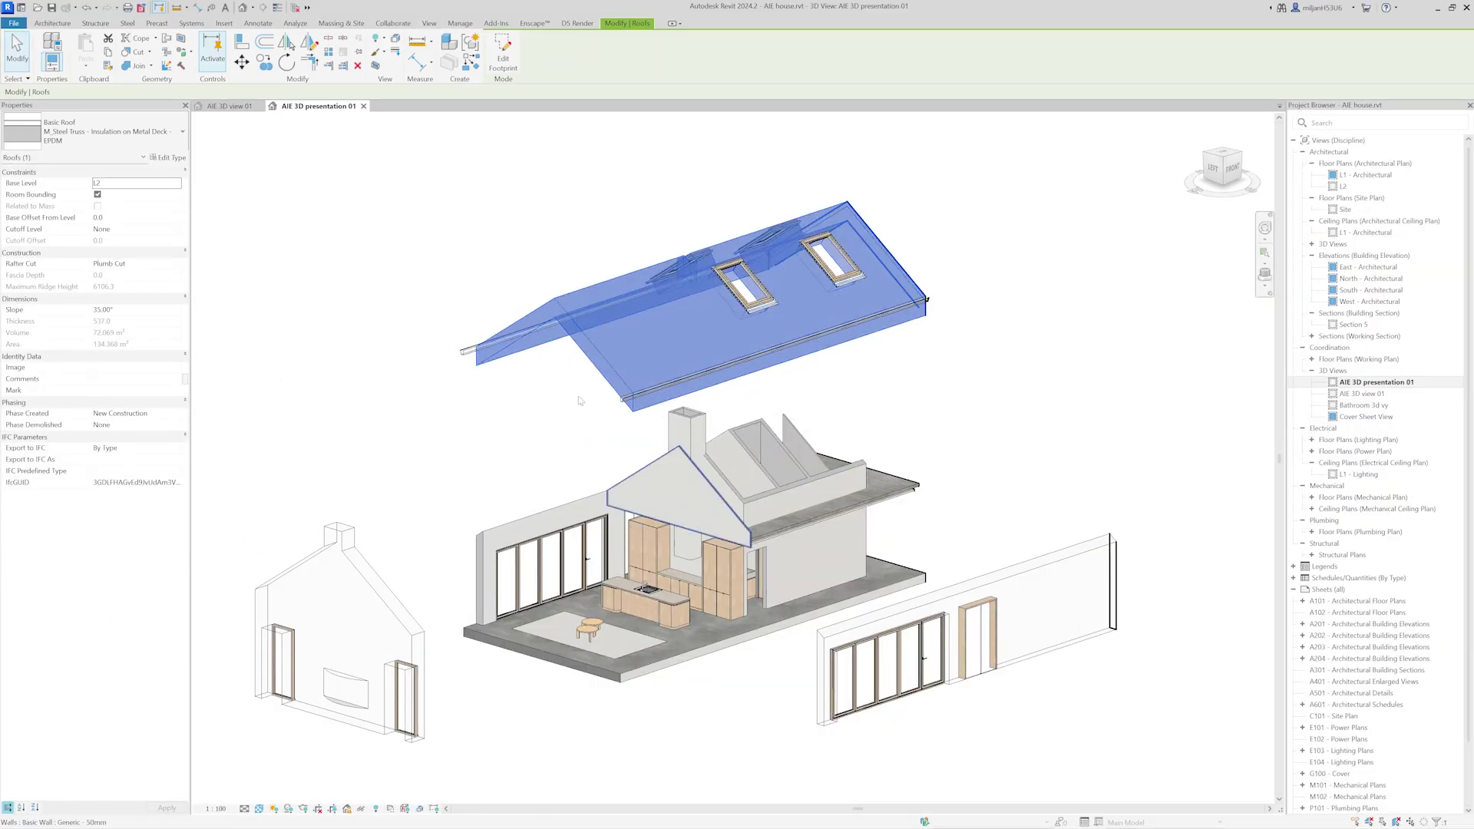
key(Escape)
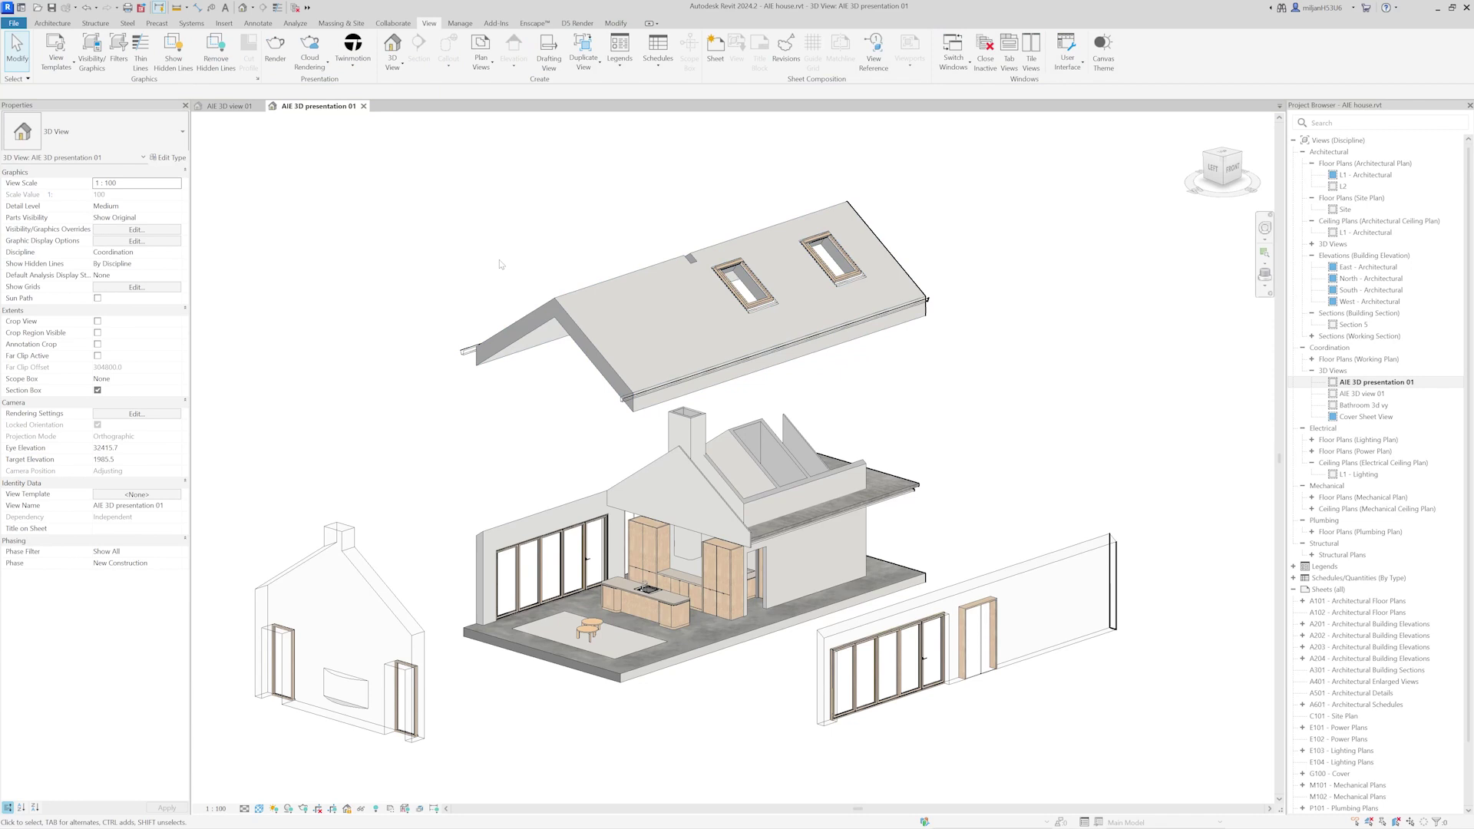
click(526, 339)
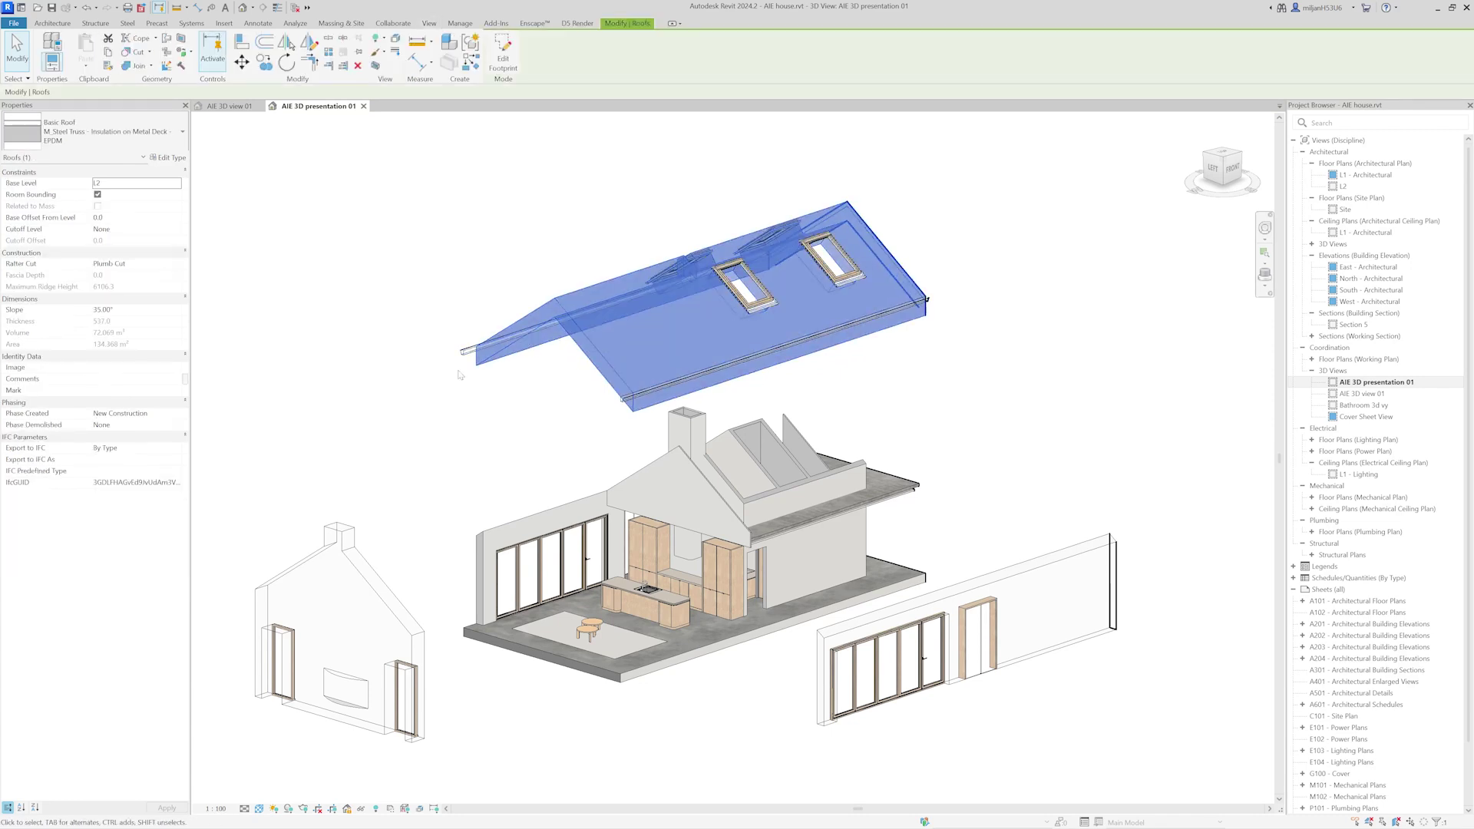
click(131, 379)
text(transparent)
click(261, 345)
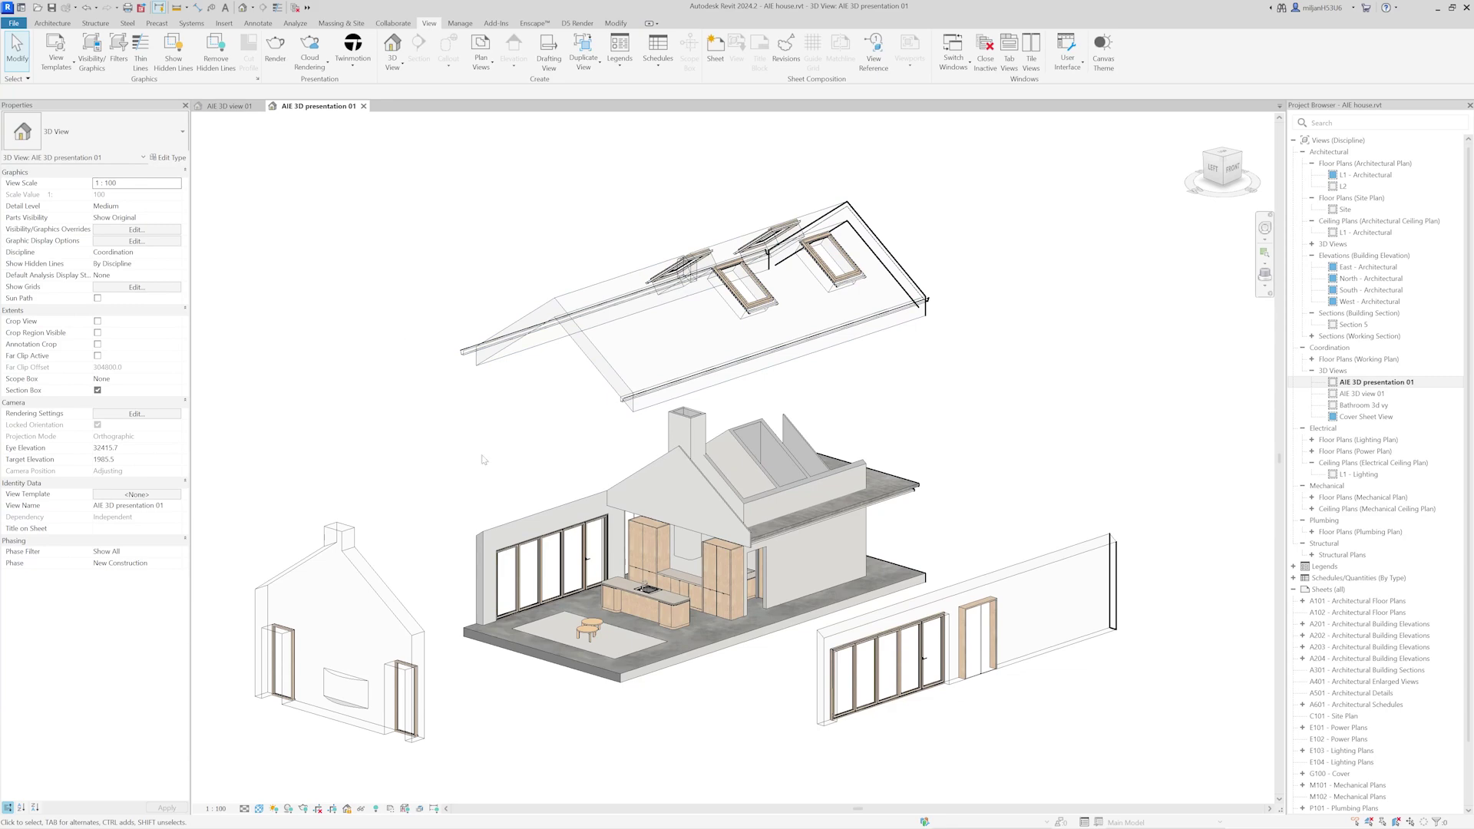
Set the Comments of the Aluprof folding door in the displaced long wall to "transparent"
scroll(913, 691, up, 8)
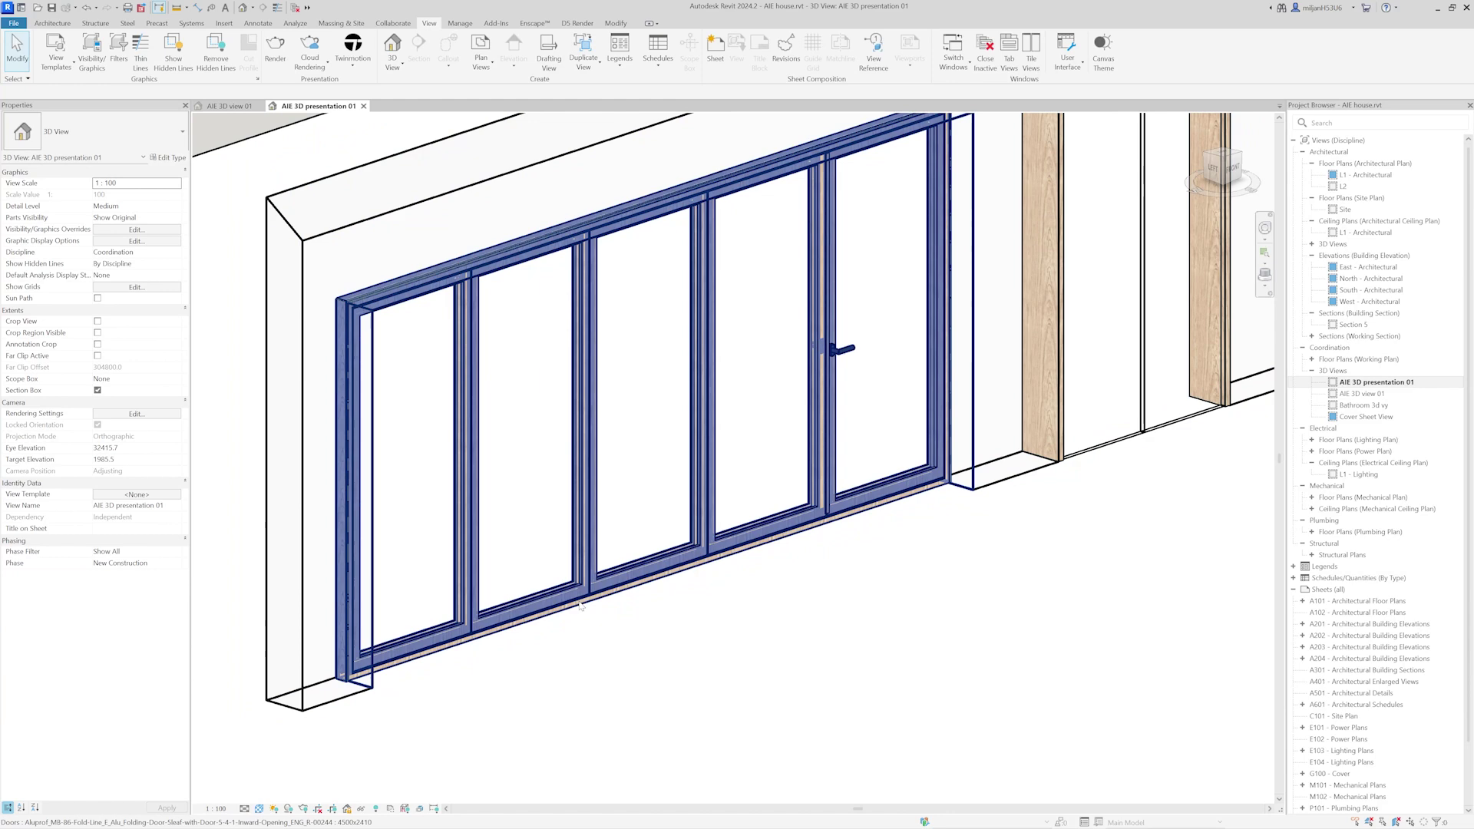
click(581, 606)
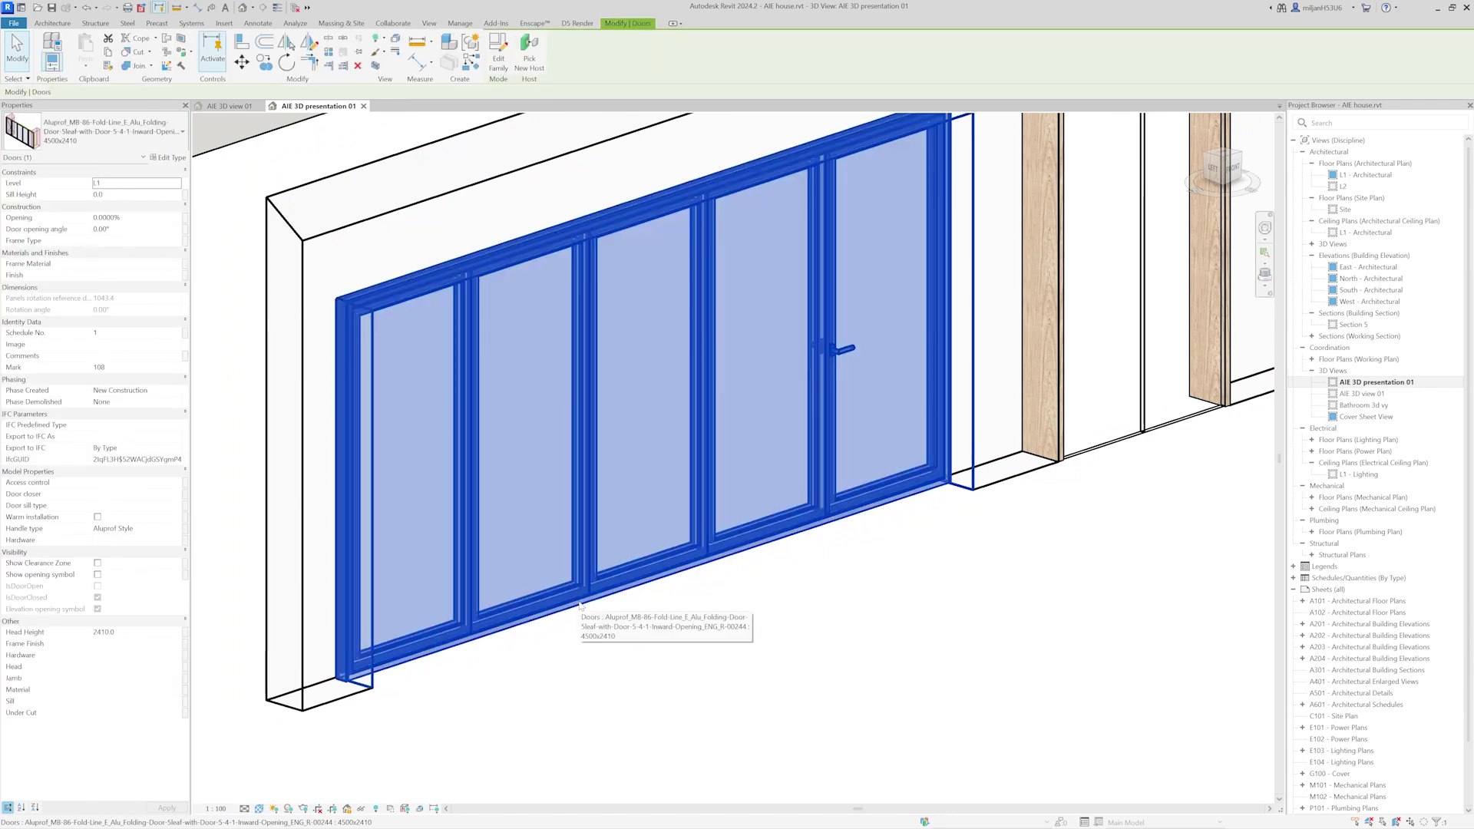
click(119, 356)
text(transparent)
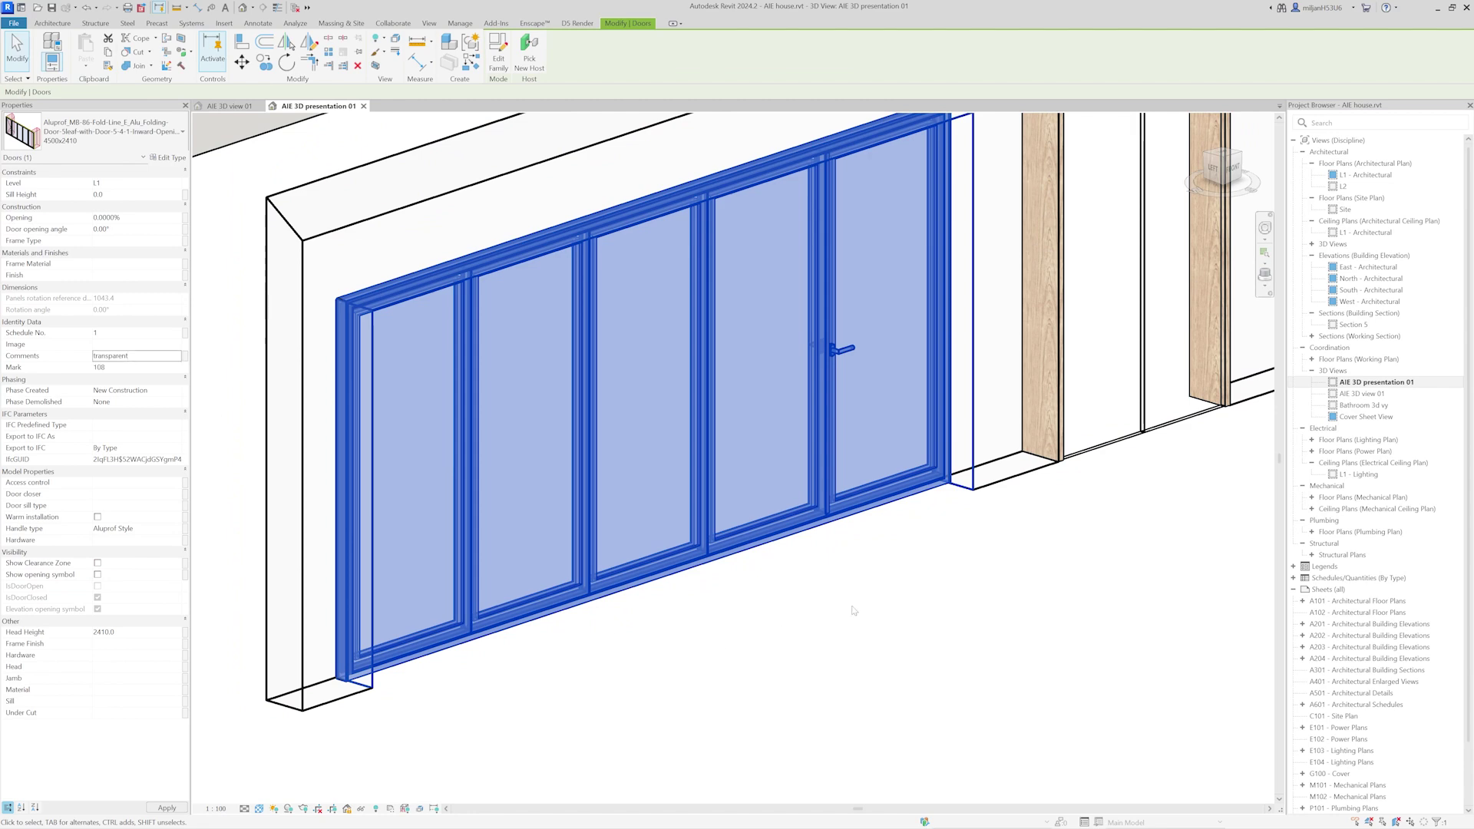
click(1129, 445)
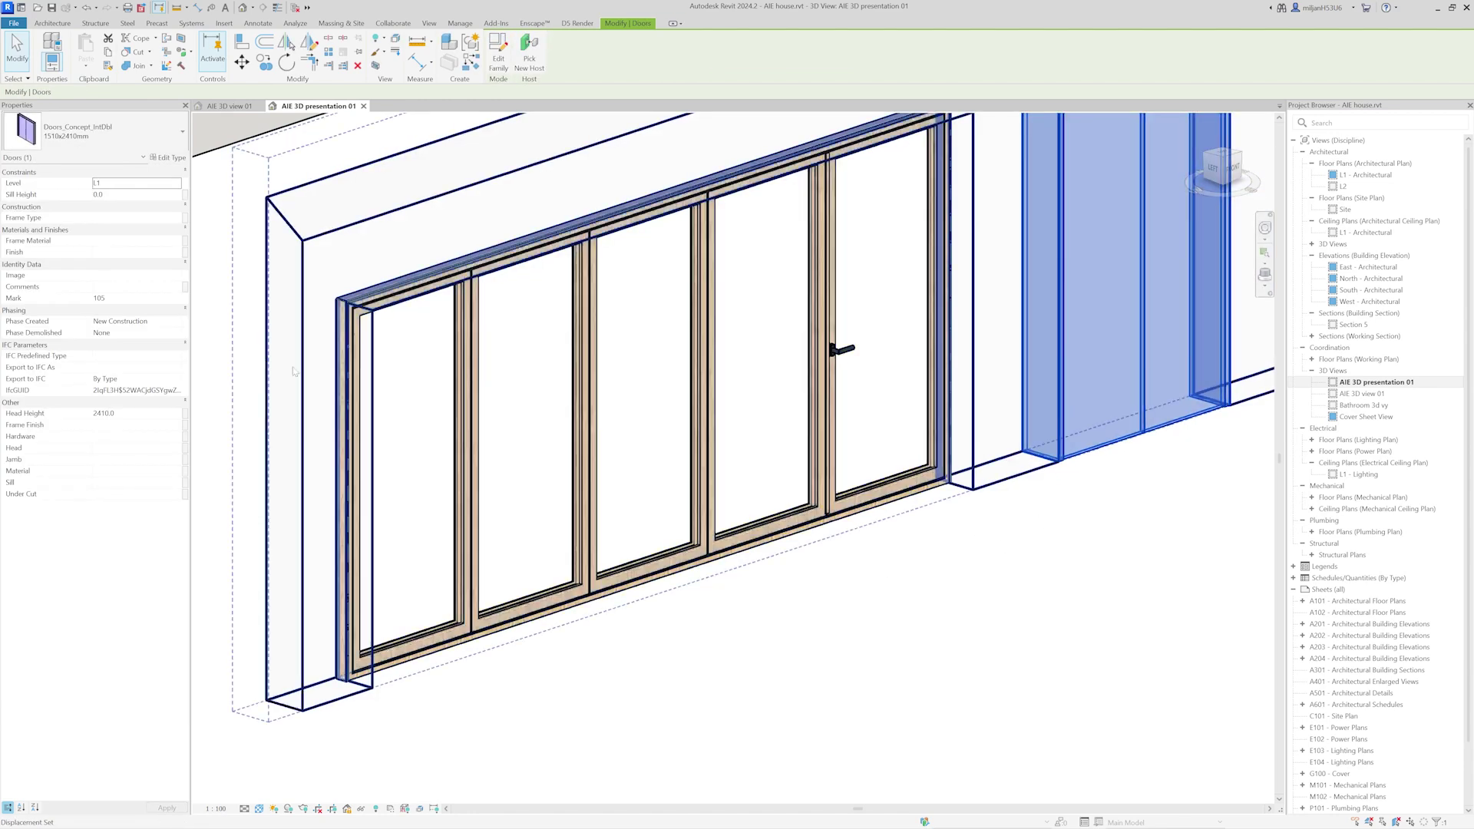
key(Escape)
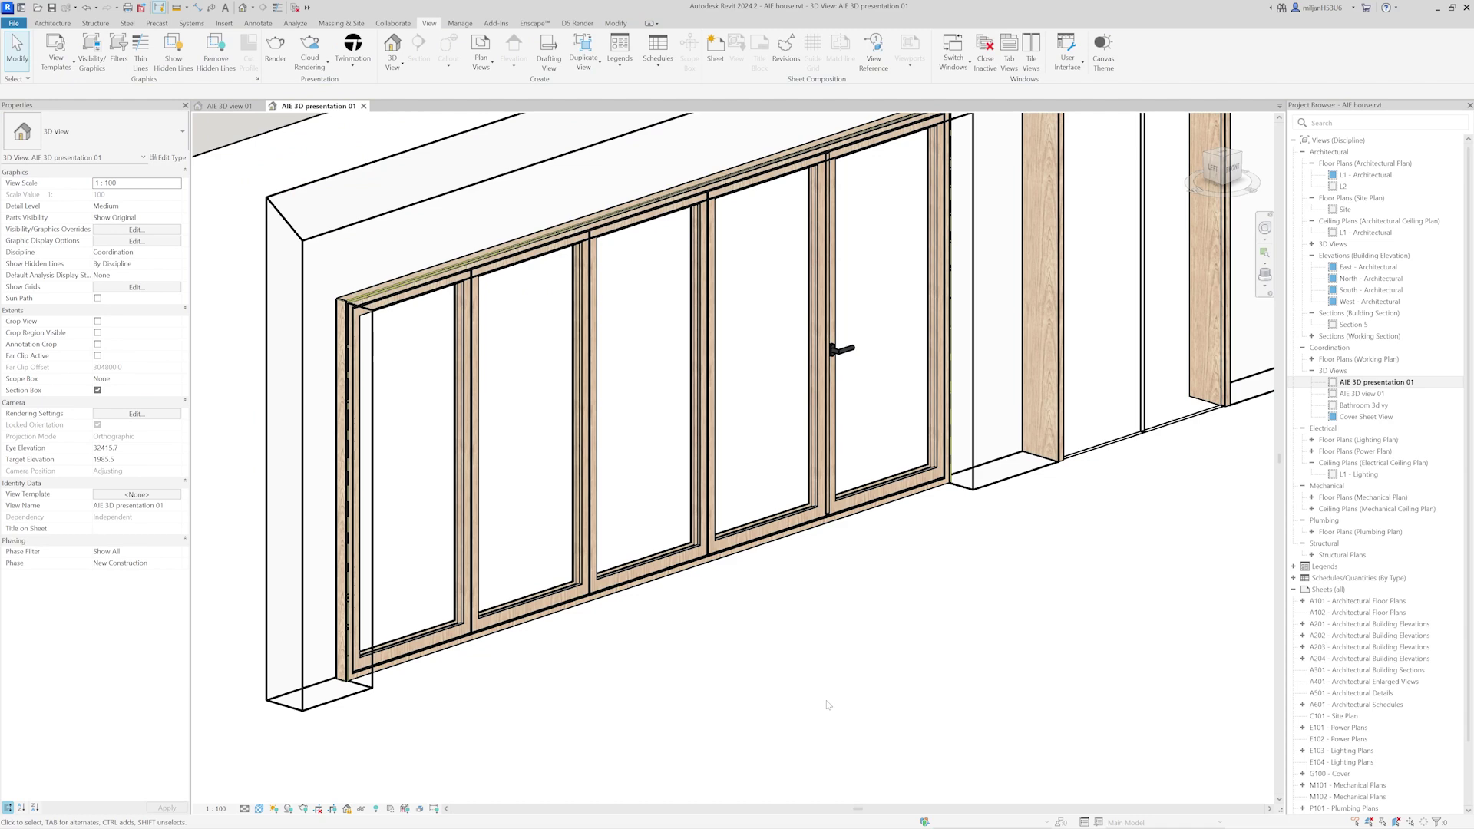
Add the Doors category to the AIE transparent filter and save it
scroll(652, 724, down, 5)
click(118, 50)
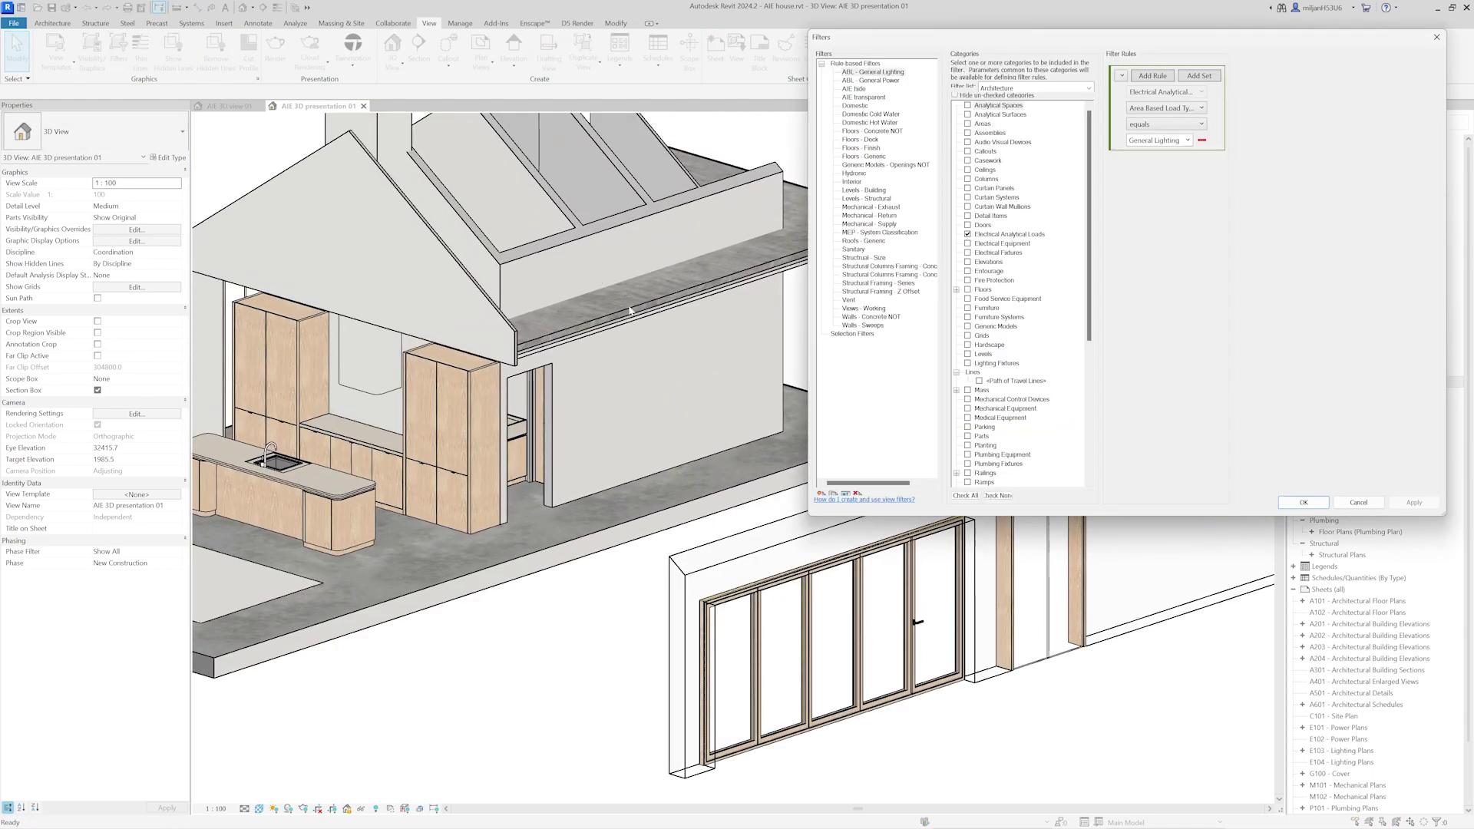
click(860, 97)
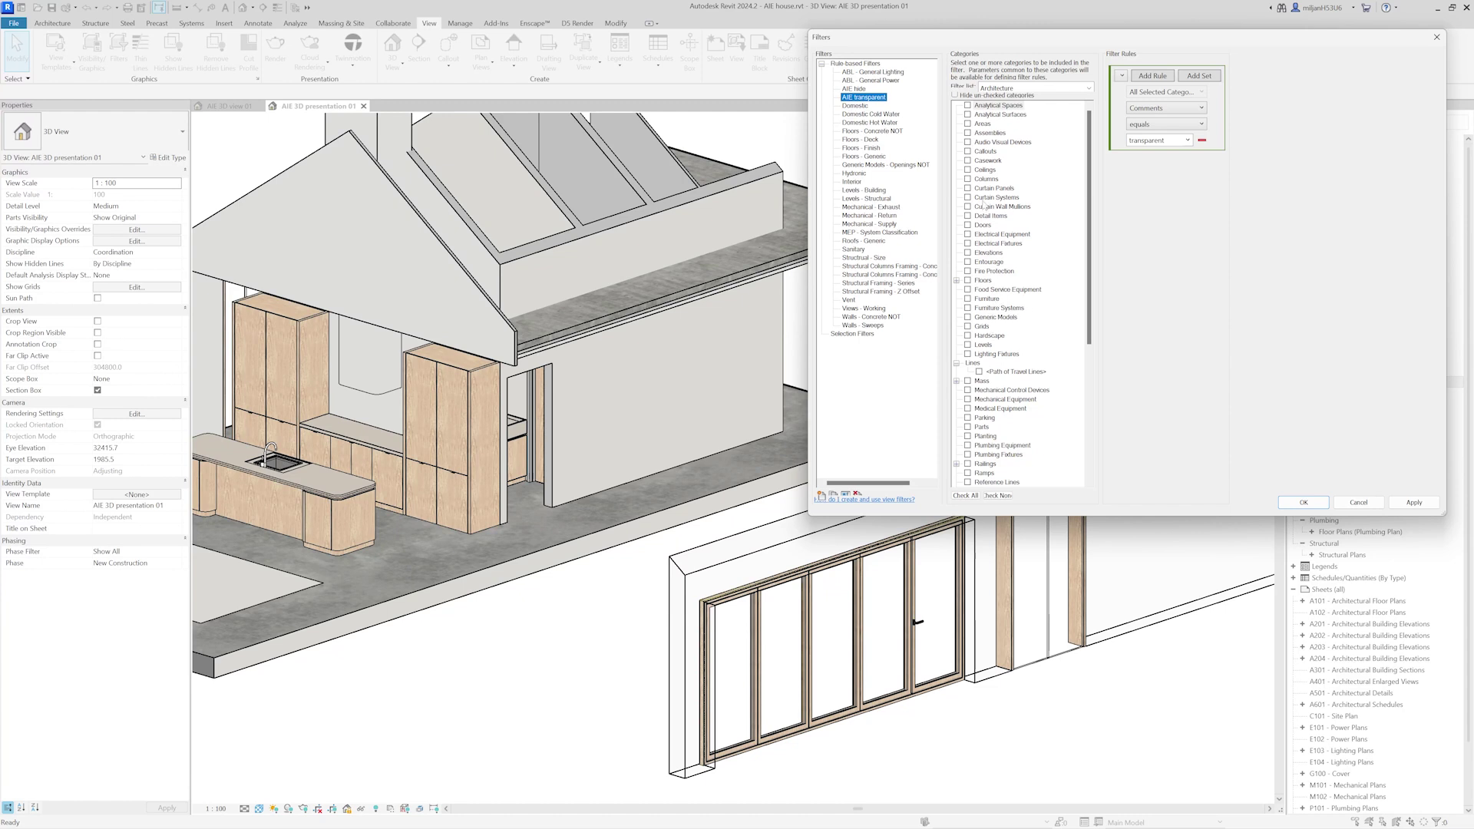
click(968, 226)
click(1414, 503)
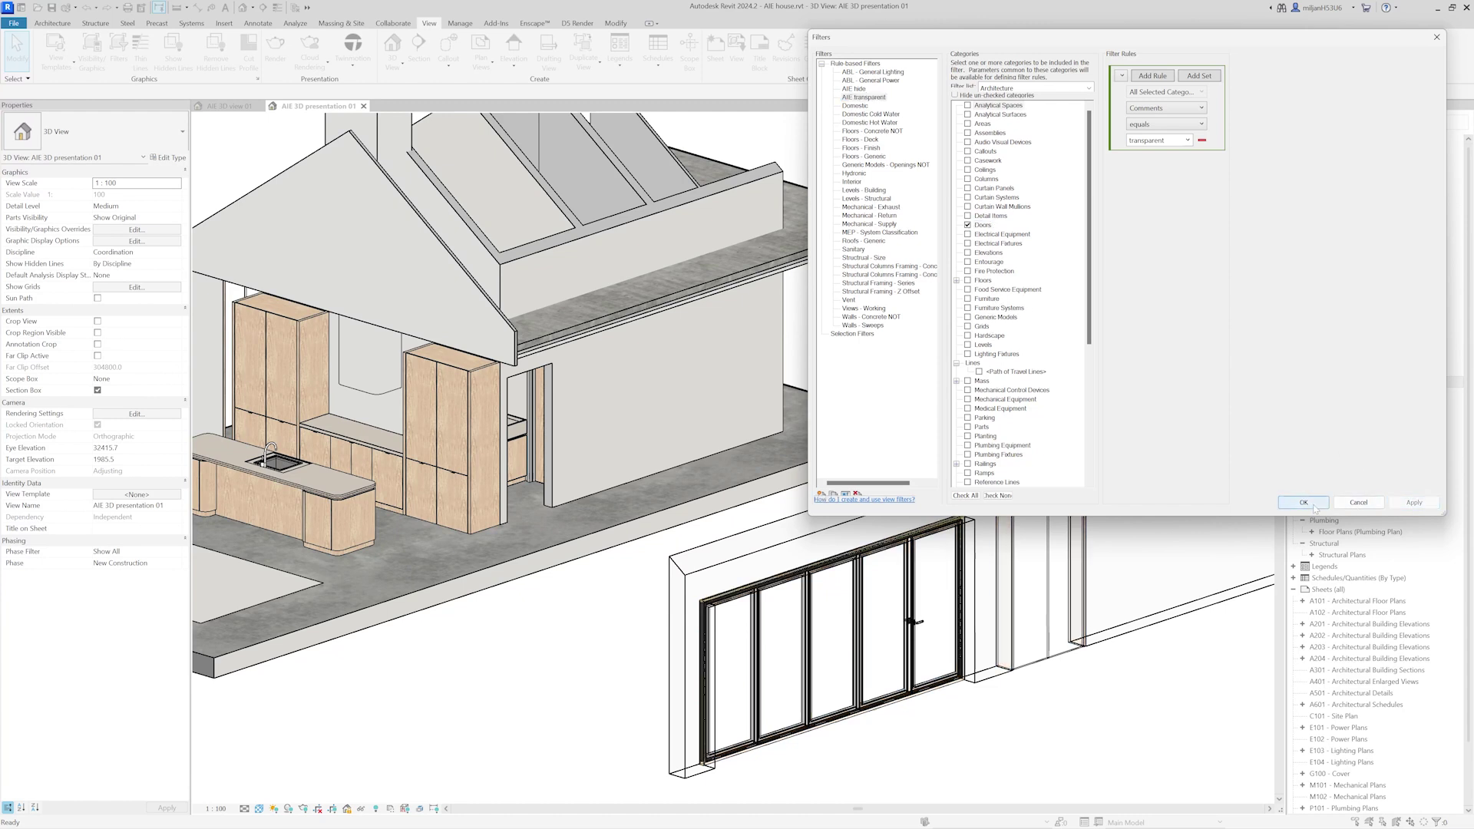
click(1306, 503)
Turn on Thin Lines and check the transparent folding door in the displaced long wall
scroll(857, 737, up, 5)
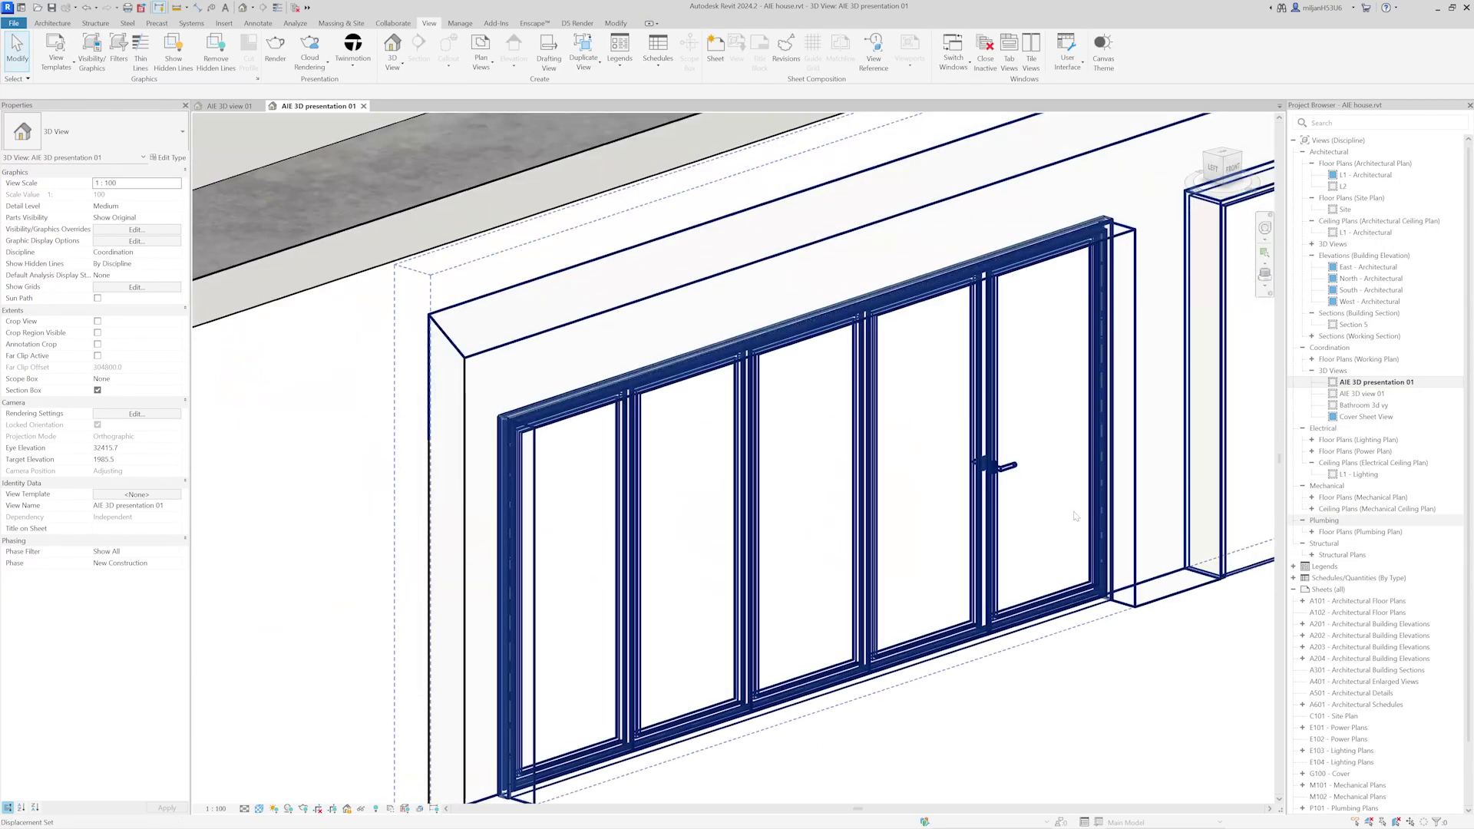
scroll(1075, 516, up, 2)
scroll(1075, 516, down, 3)
key(t)
key(l)
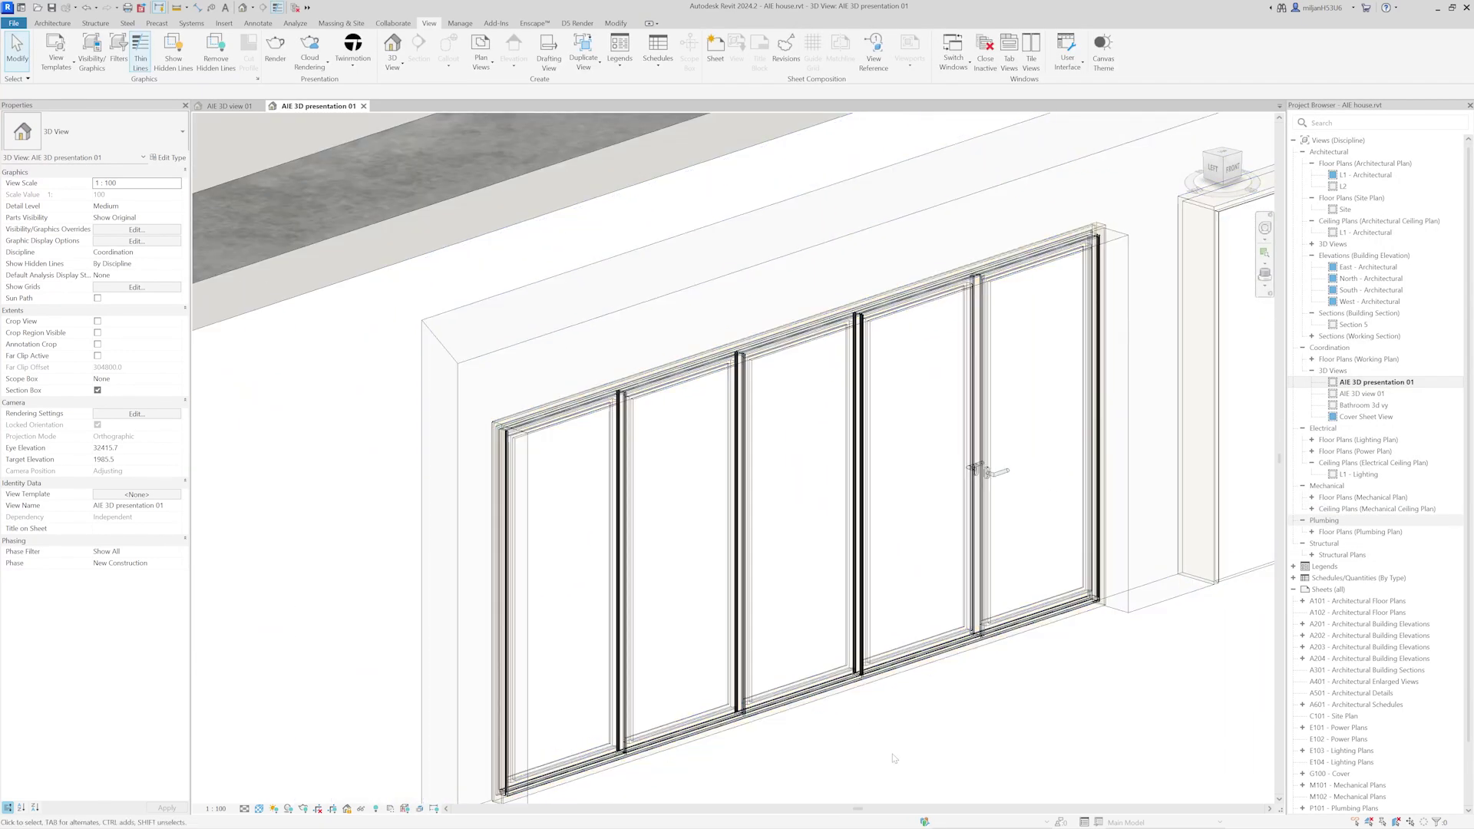
shift+middle_drag(883, 760, 647, 660)
scroll(647, 660, up, 3)
scroll(538, 653, down, 8)
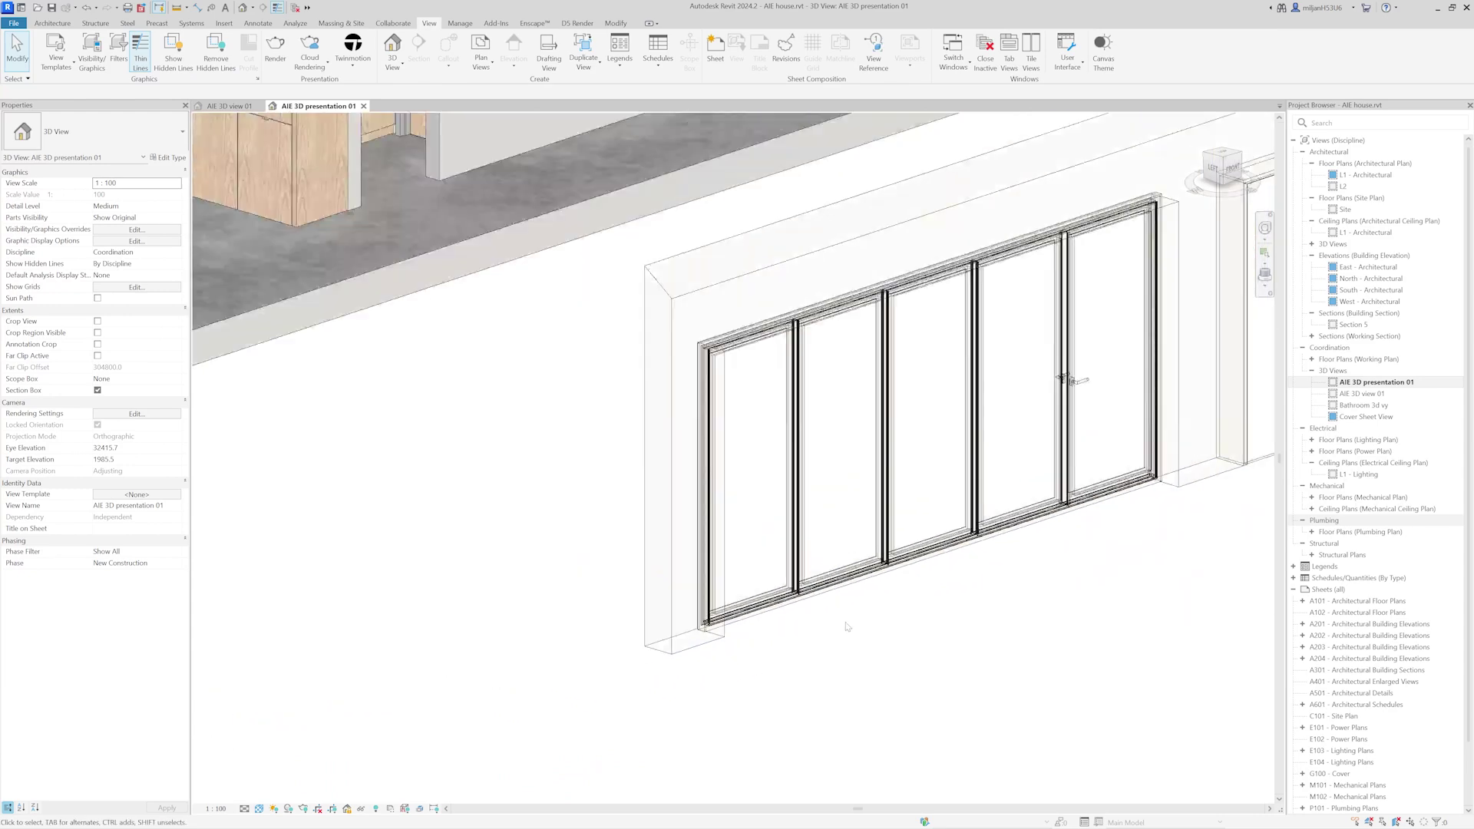
Set the Comments of both single exterior doors in the displaced gable wall to "transparent"
scroll(572, 629, up, 3)
scroll(653, 633, up, 4)
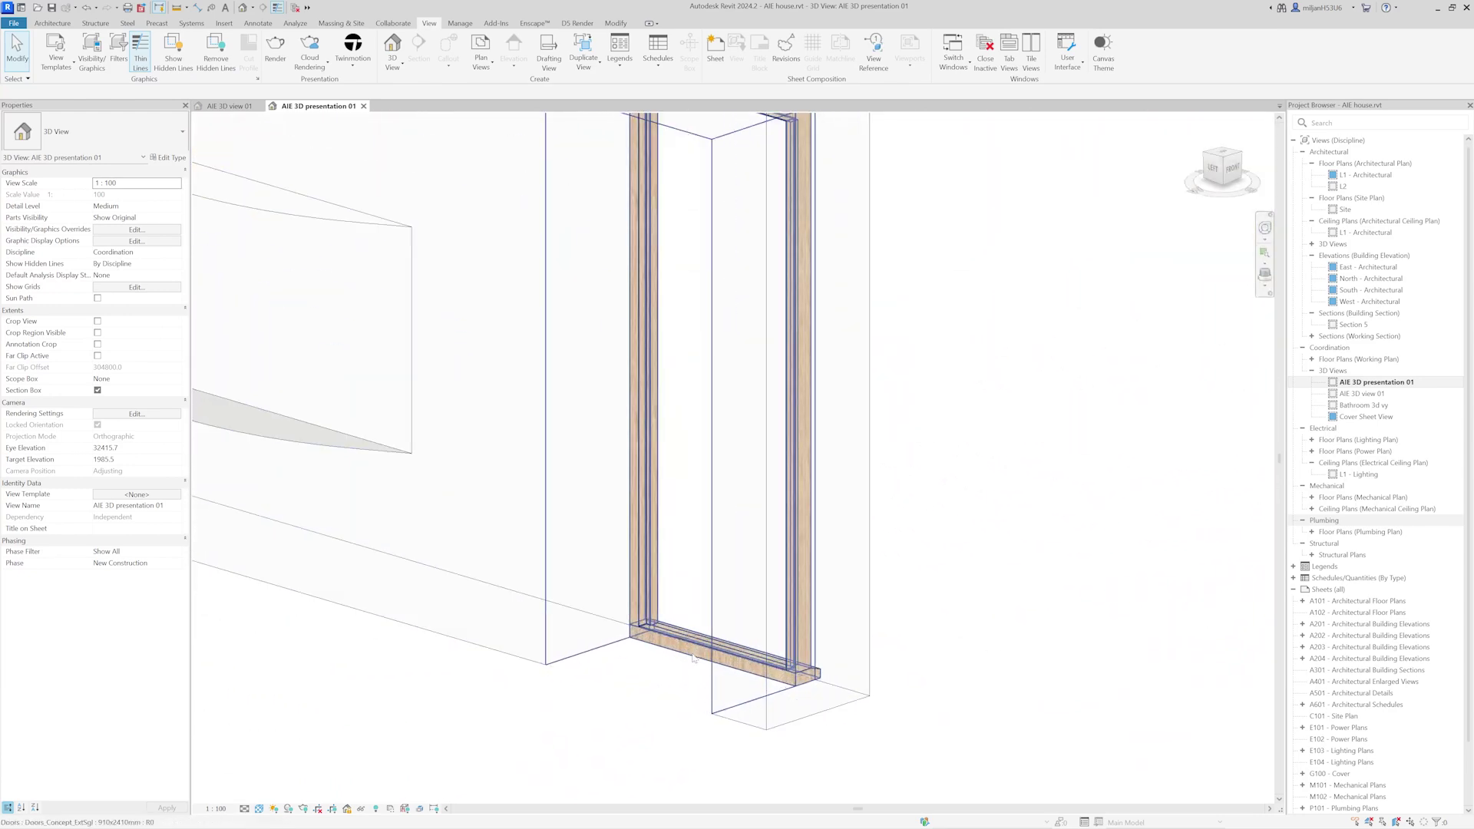
click(693, 658)
scroll(693, 658, down, 1)
scroll(994, 450, down, 2)
click(994, 451)
scroll(995, 451, down, 3)
scroll(484, 489, up, 4)
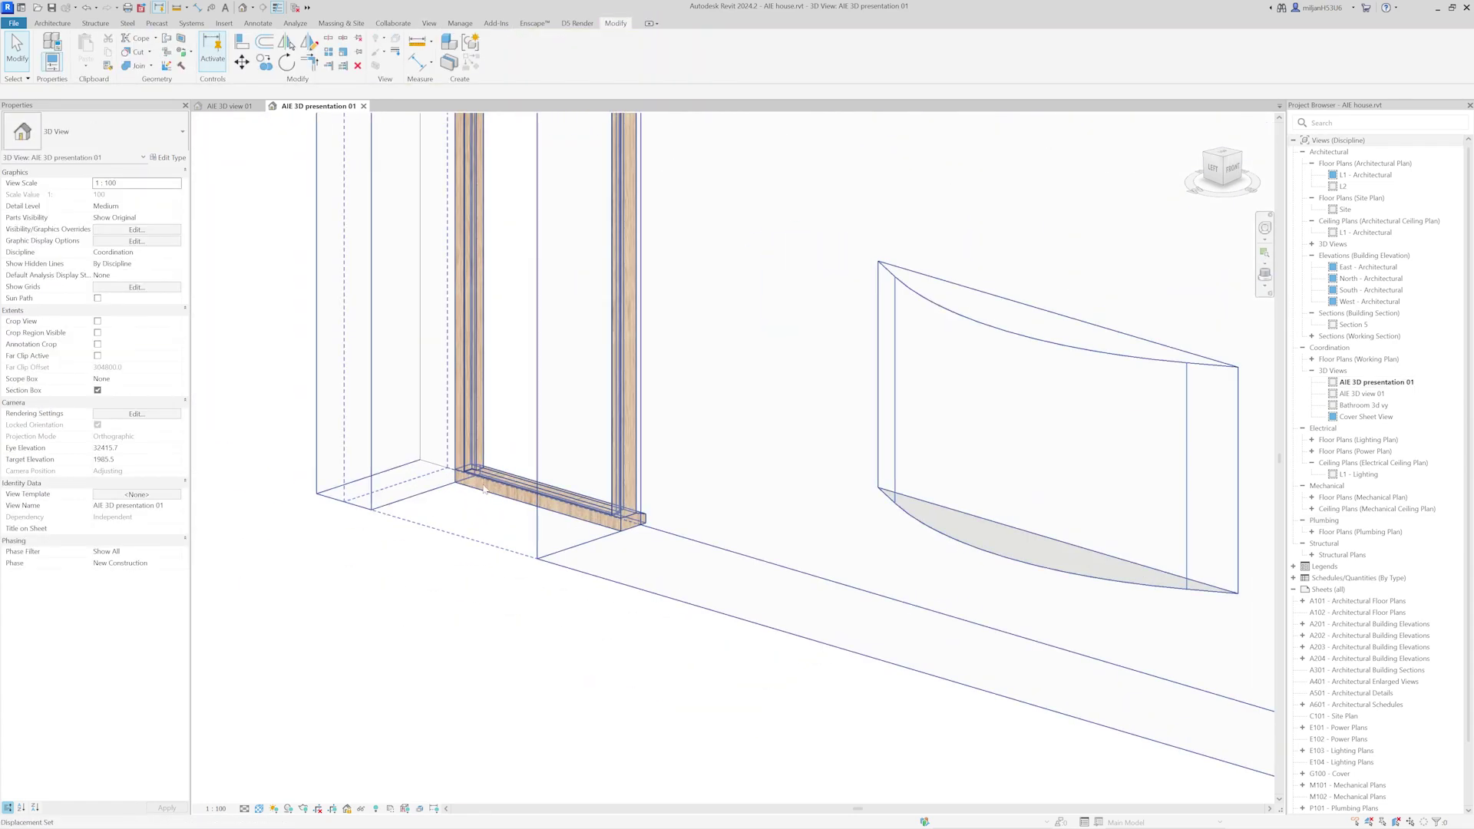
click(484, 489)
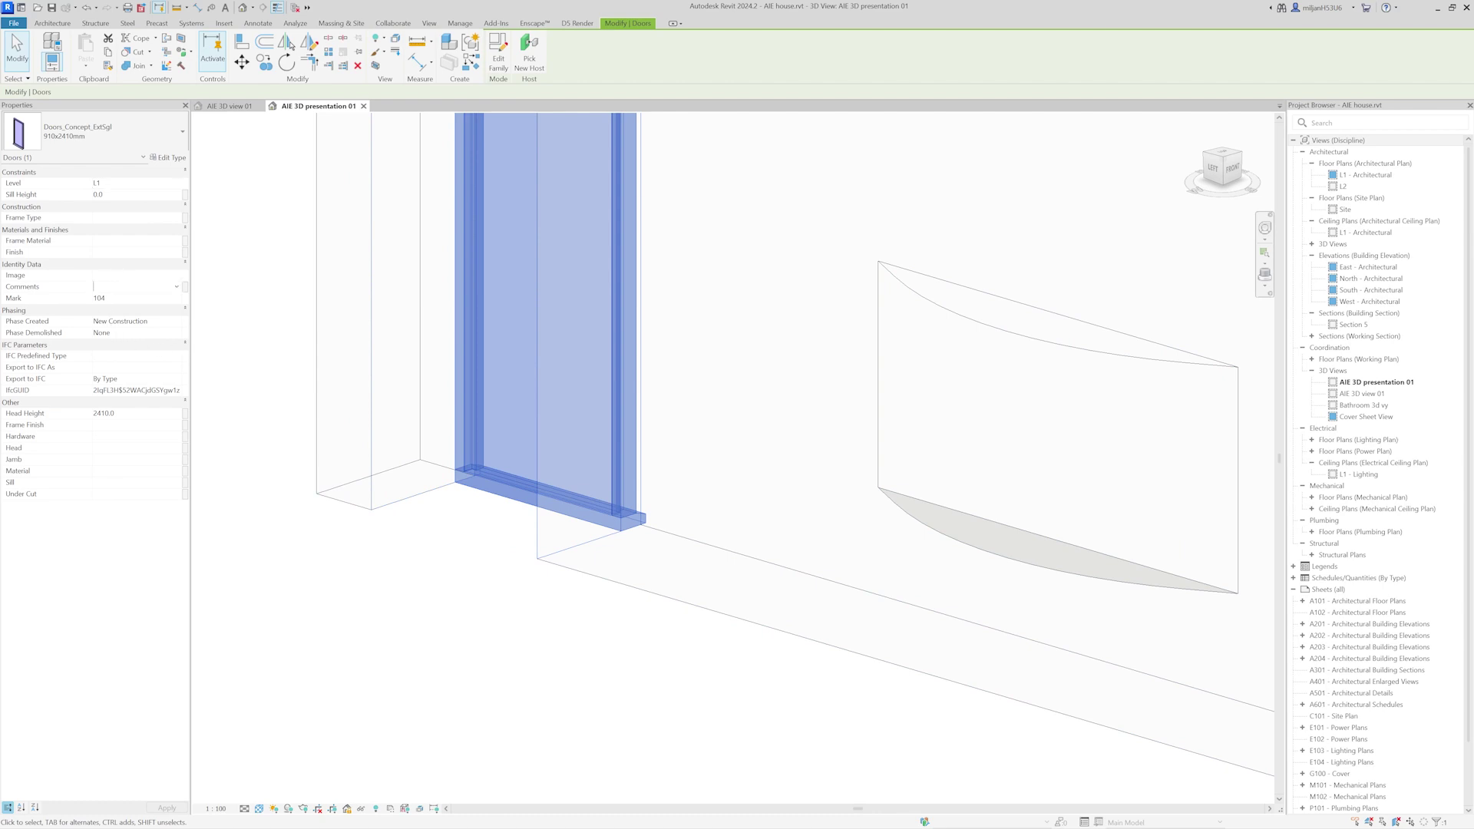
click(339, 602)
scroll(339, 602, down, 5)
scroll(793, 618, down, 5)
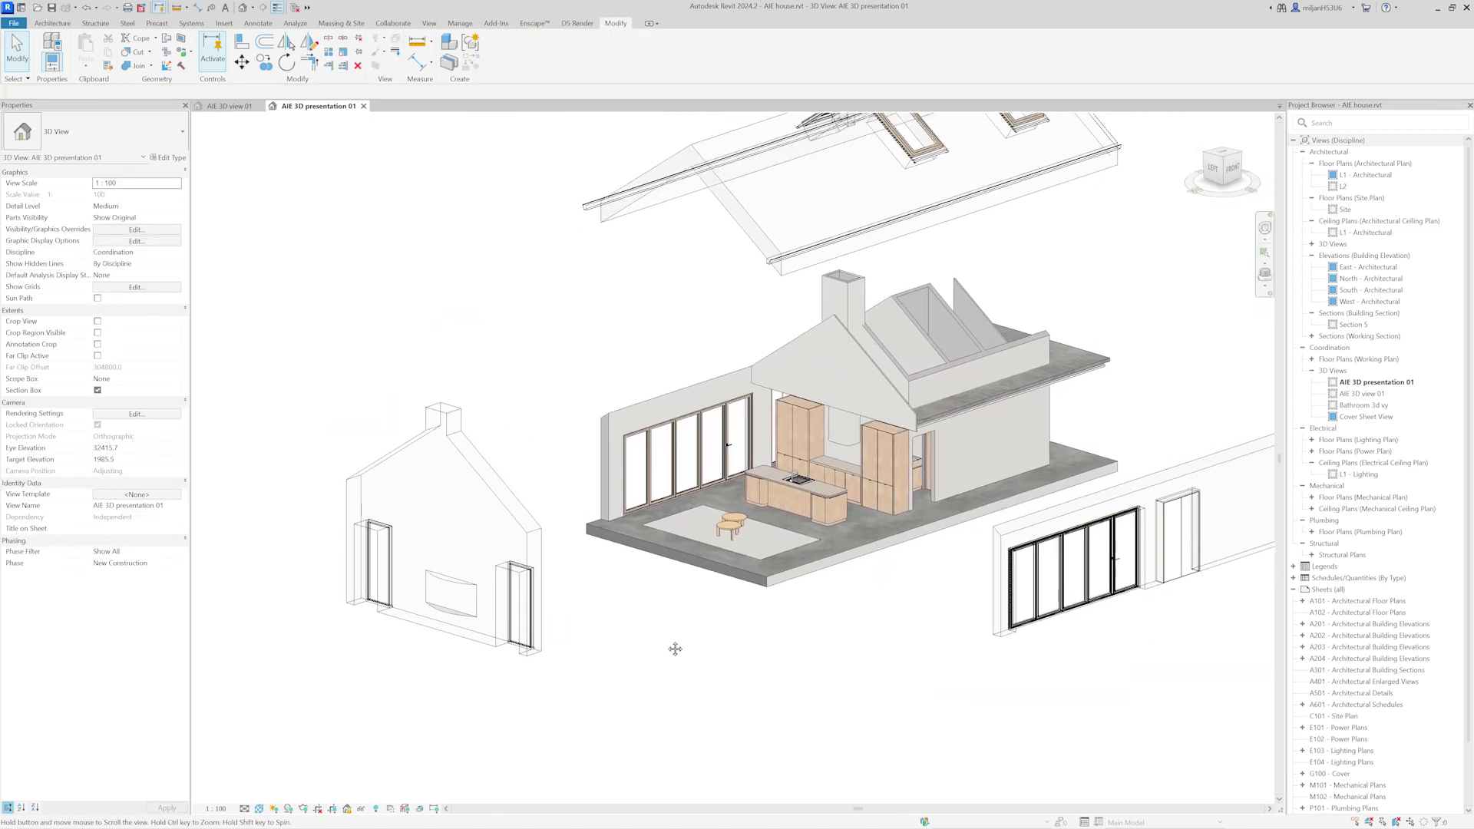
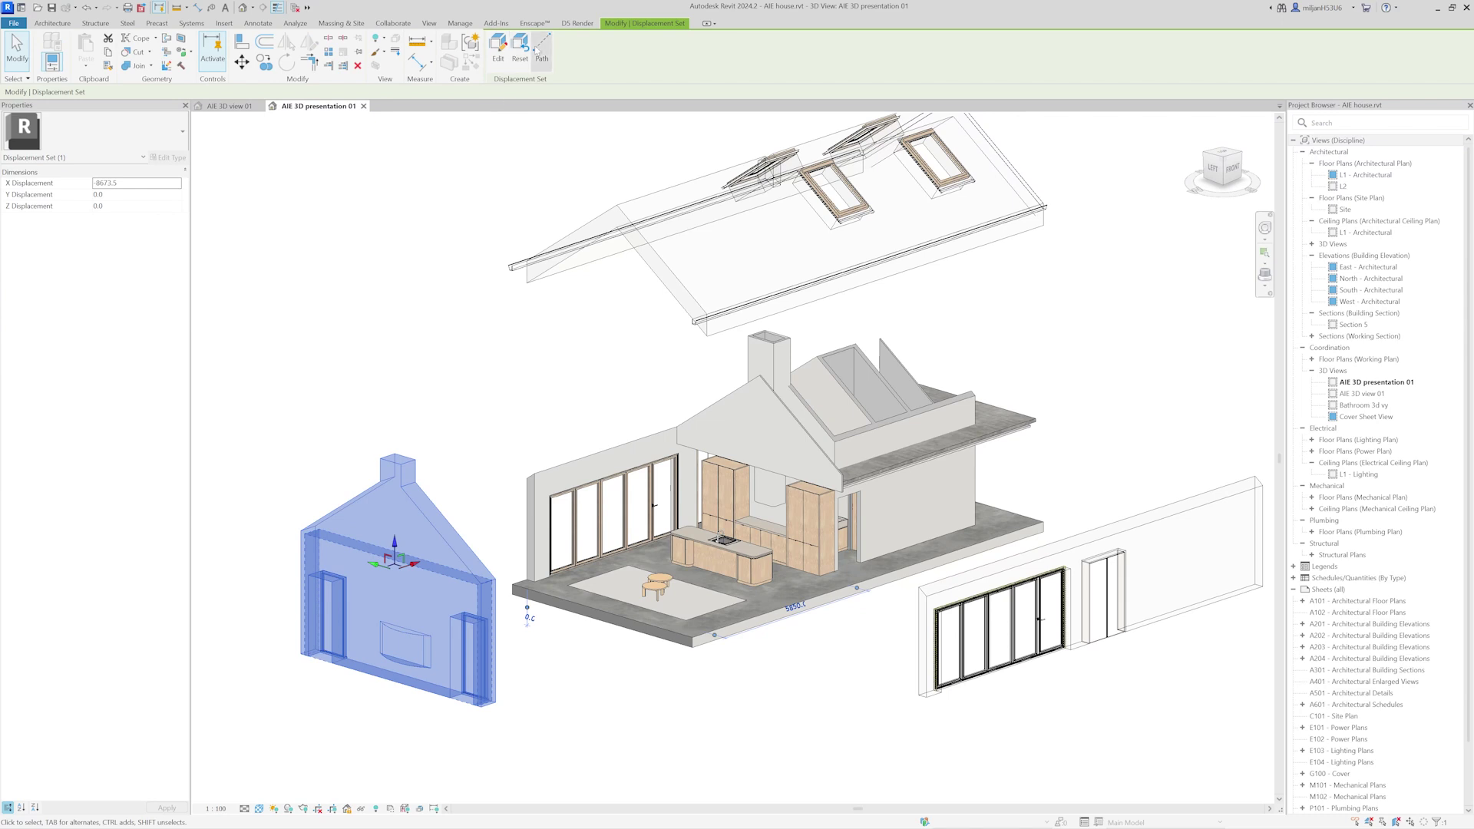
Add displacement paths from the chimney, eaves and base corners of the displaced gable wall
click(407, 466)
click(315, 532)
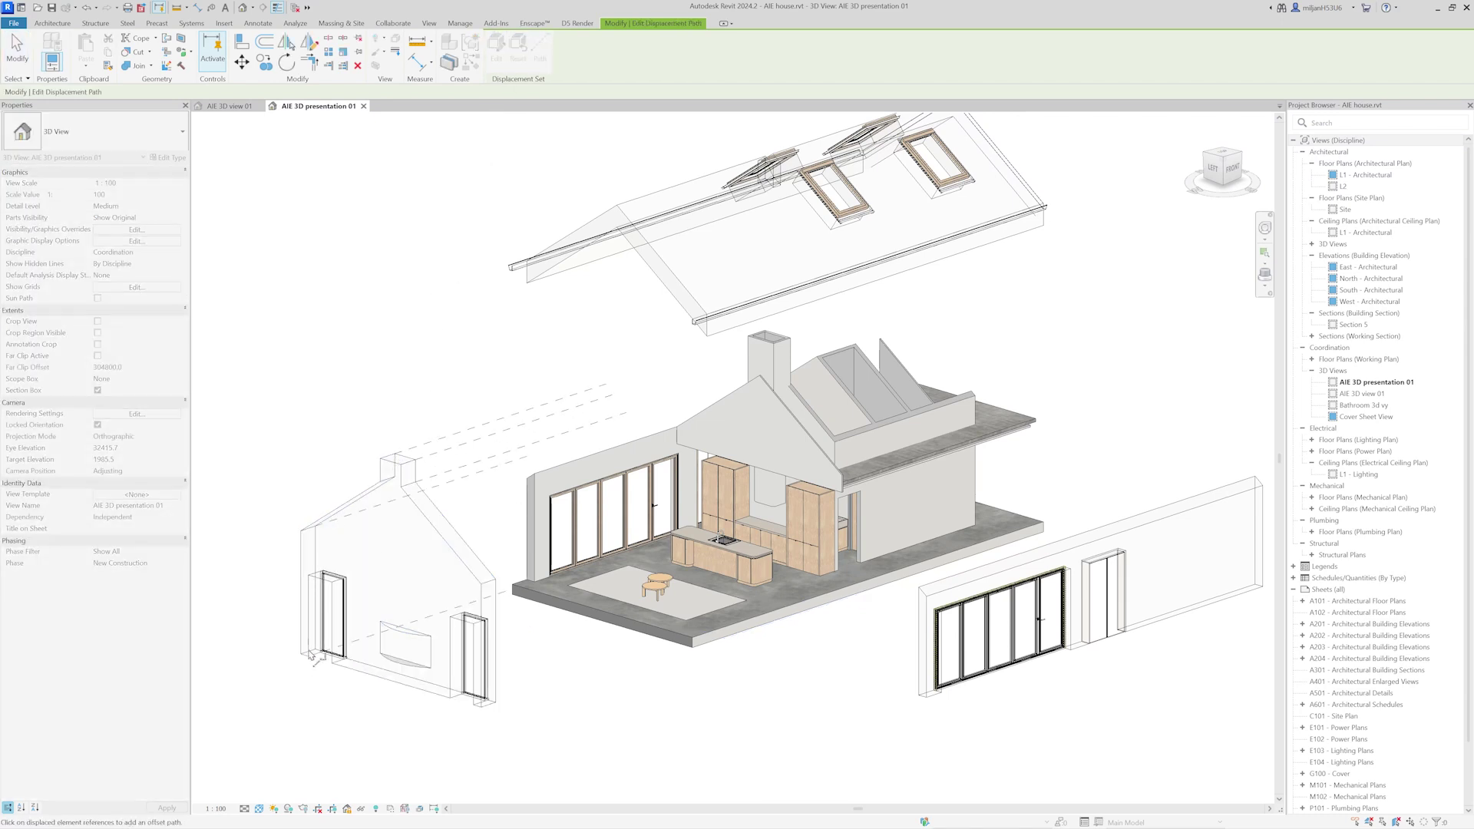
click(493, 589)
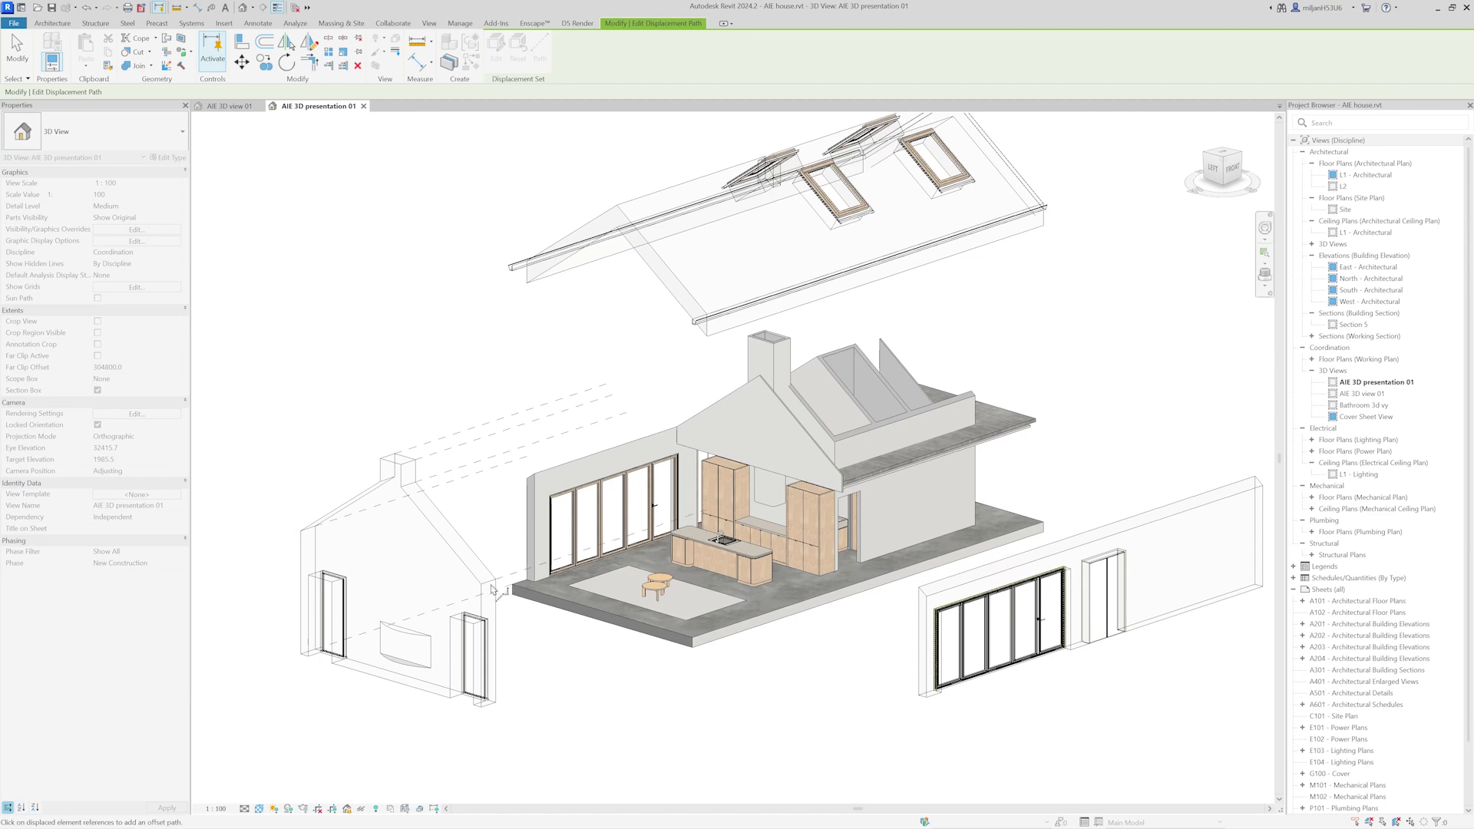
click(493, 705)
Add displacement paths linking the displaced long wall and roof corners to the house, and finish the Path command
click(1063, 575)
click(529, 281)
click(708, 325)
click(717, 306)
click(19, 52)
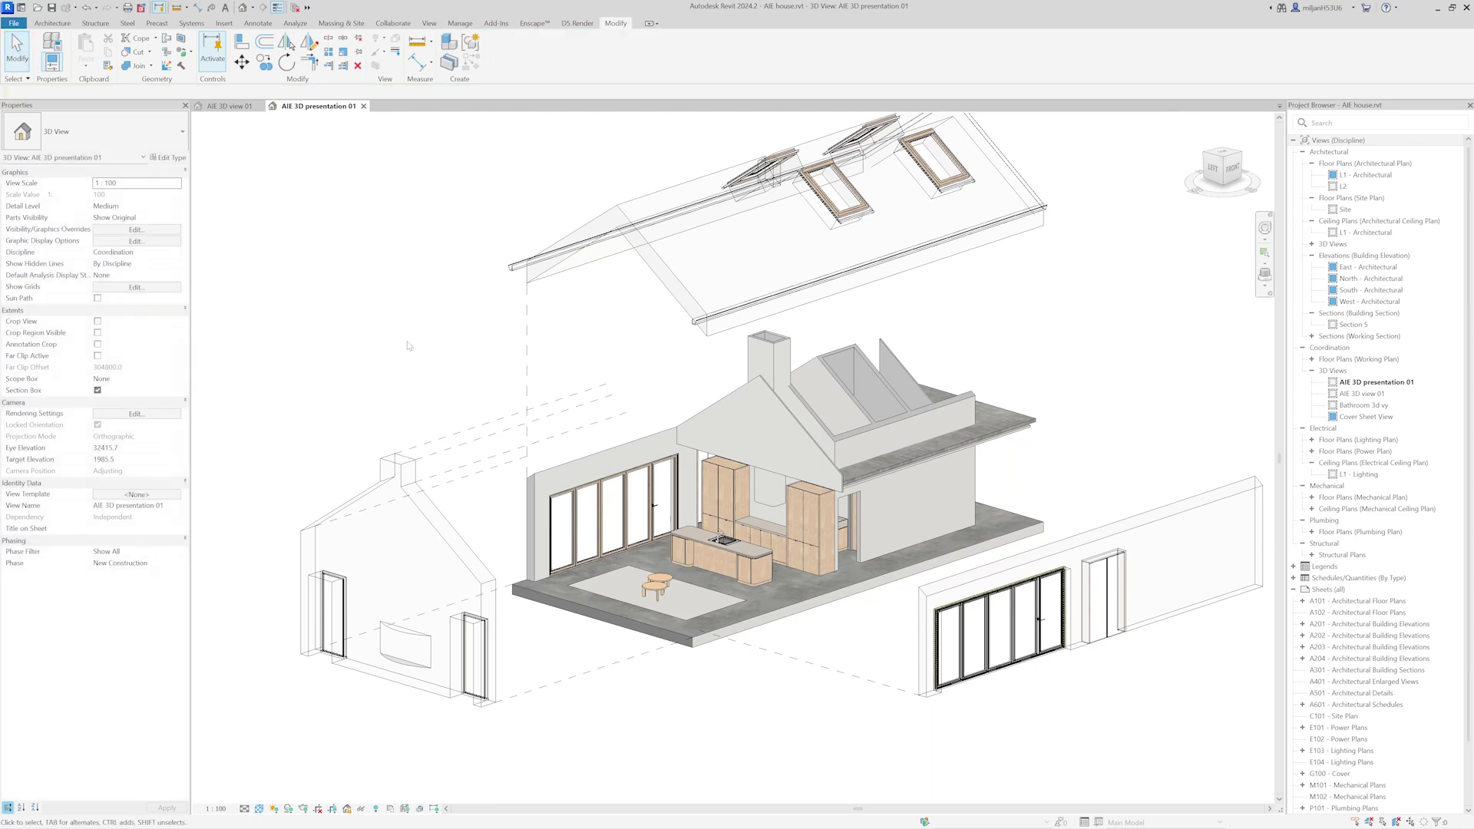
Set the Comments of the front-slope roof light farthest from the gable end to "transparent"
click(768, 254)
scroll(716, 380, up, 5)
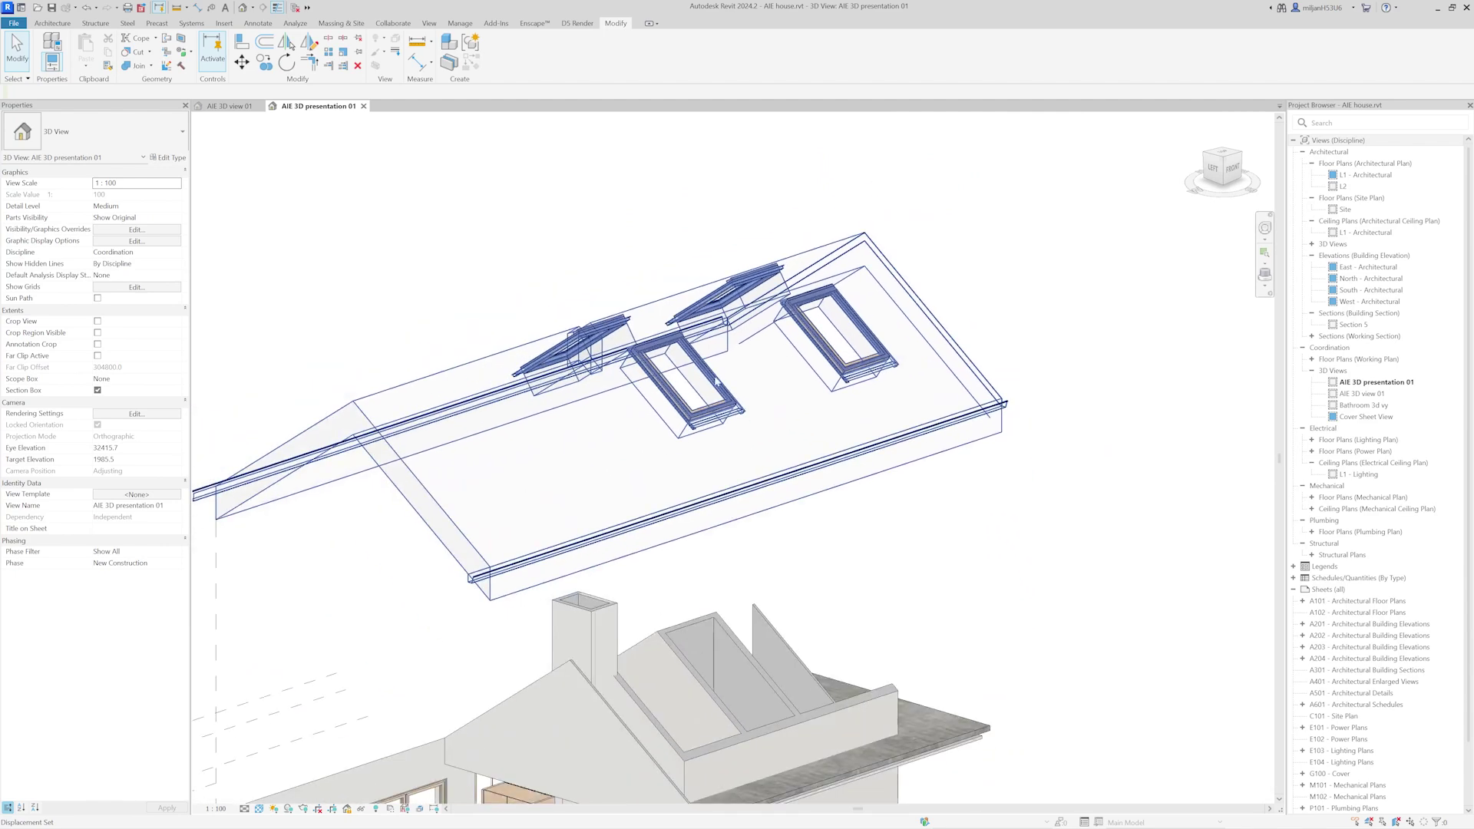
scroll(716, 380, up, 3)
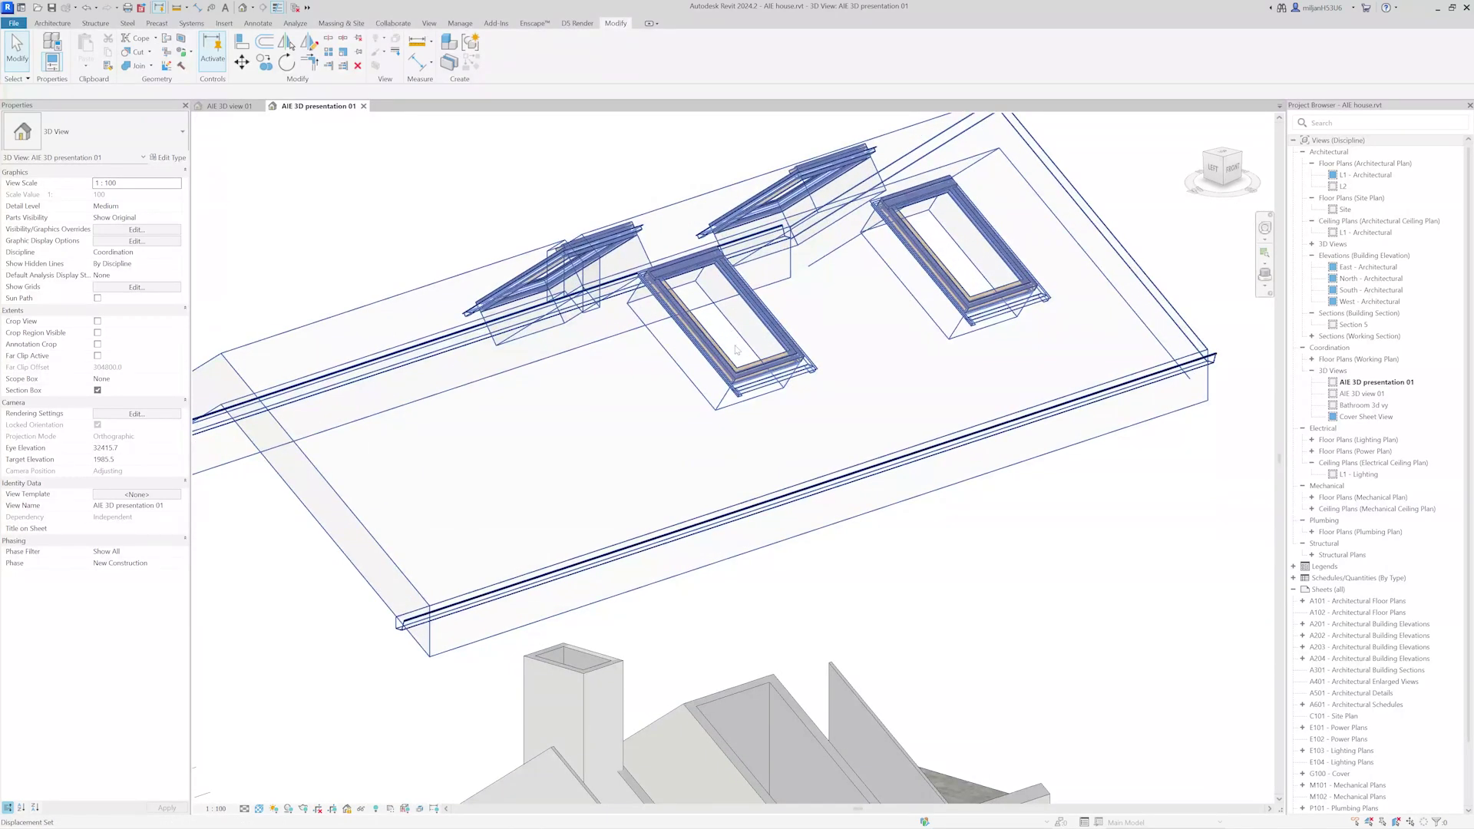
key(Escape)
click(952, 246)
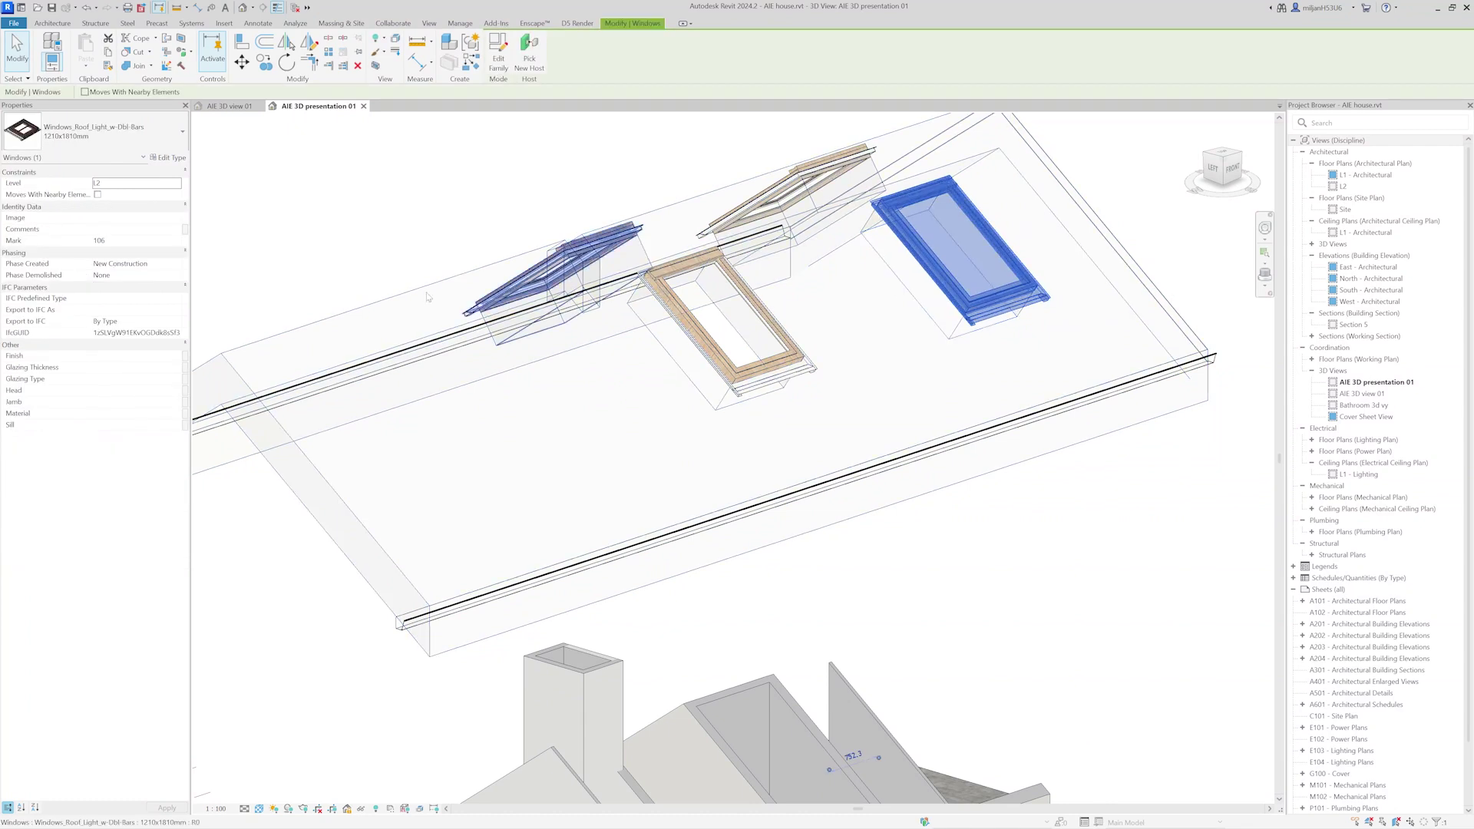
click(126, 229)
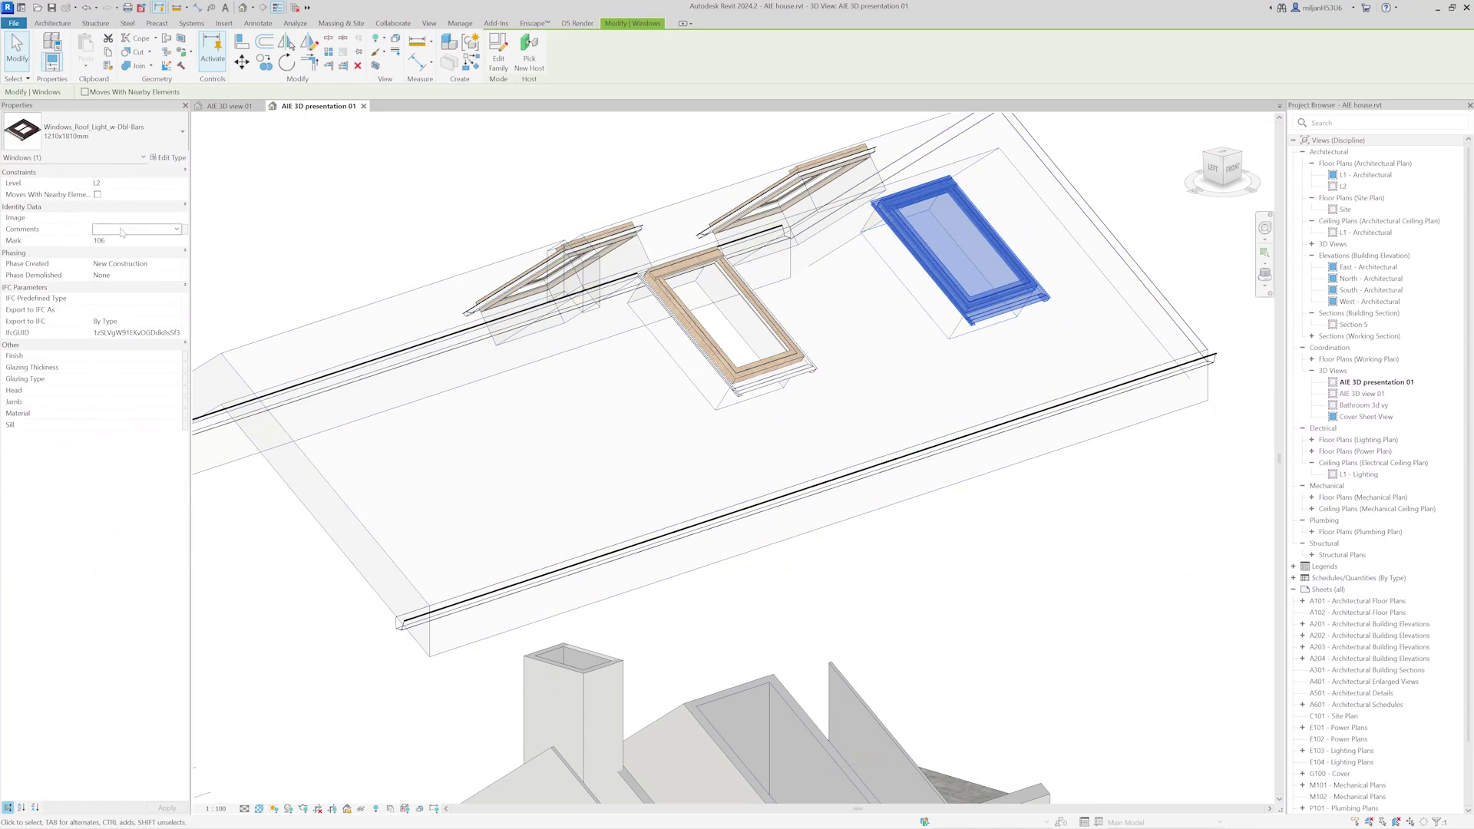
text(transparent)
key(Return)
key(Escape)
Set the Comments of the rear-slope roof light farthest from the gable end to "transparent"
click(758, 204)
key(Escape)
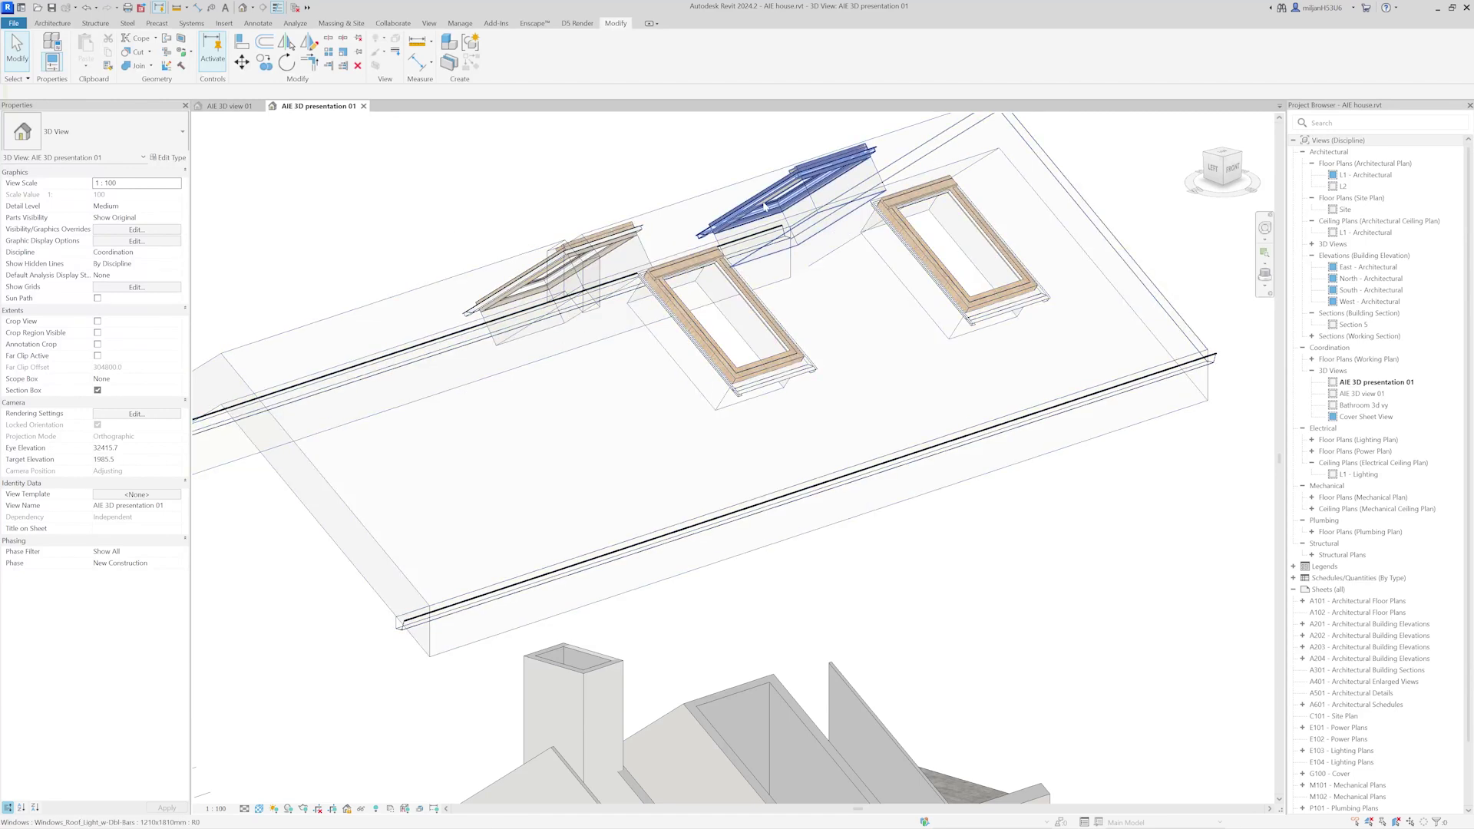
click(758, 203)
click(127, 229)
text(transparent)
click(375, 227)
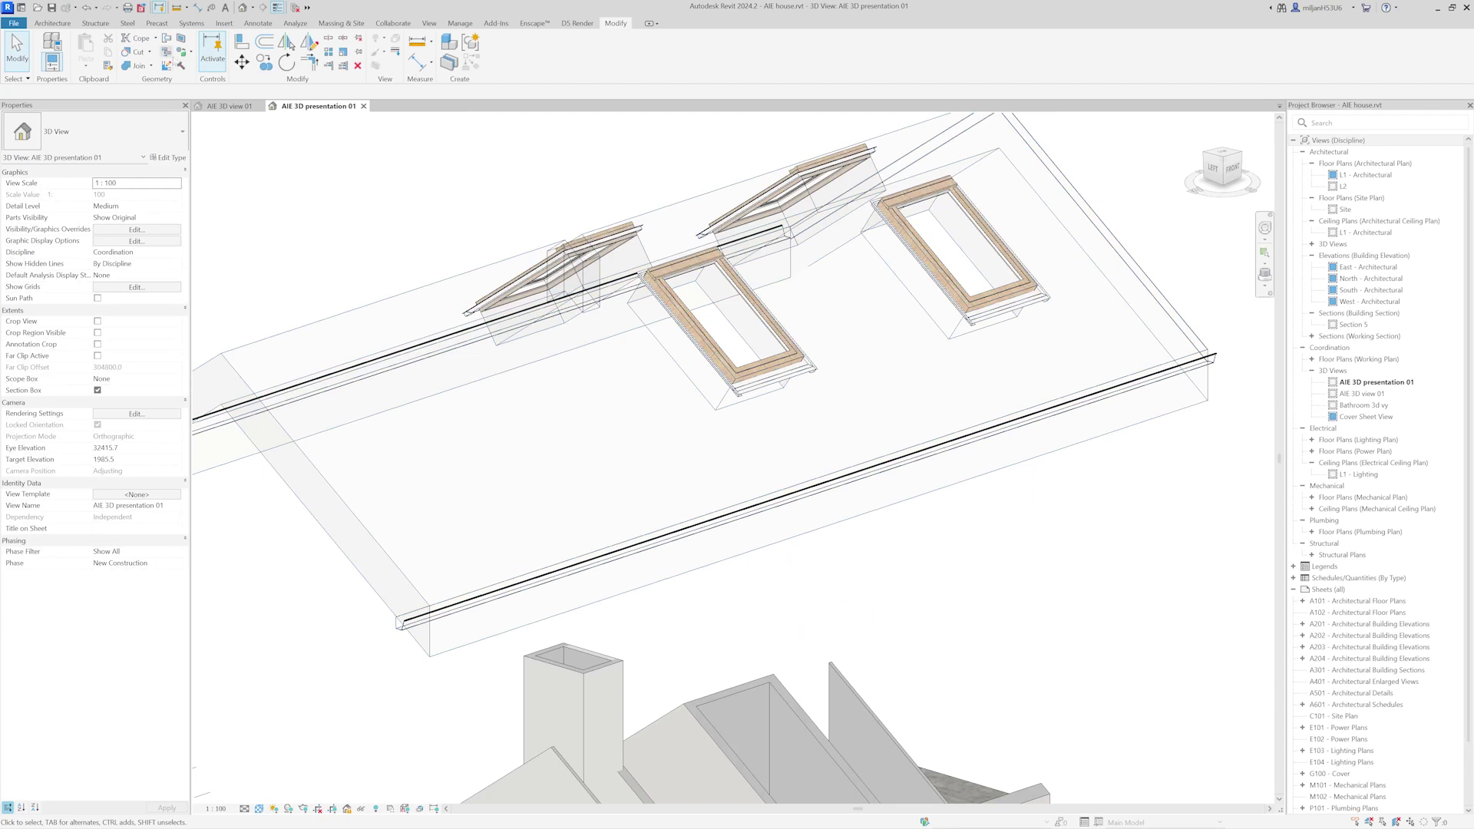
Add the Windows category to the AIE transparent filter and save it
click(429, 23)
click(119, 50)
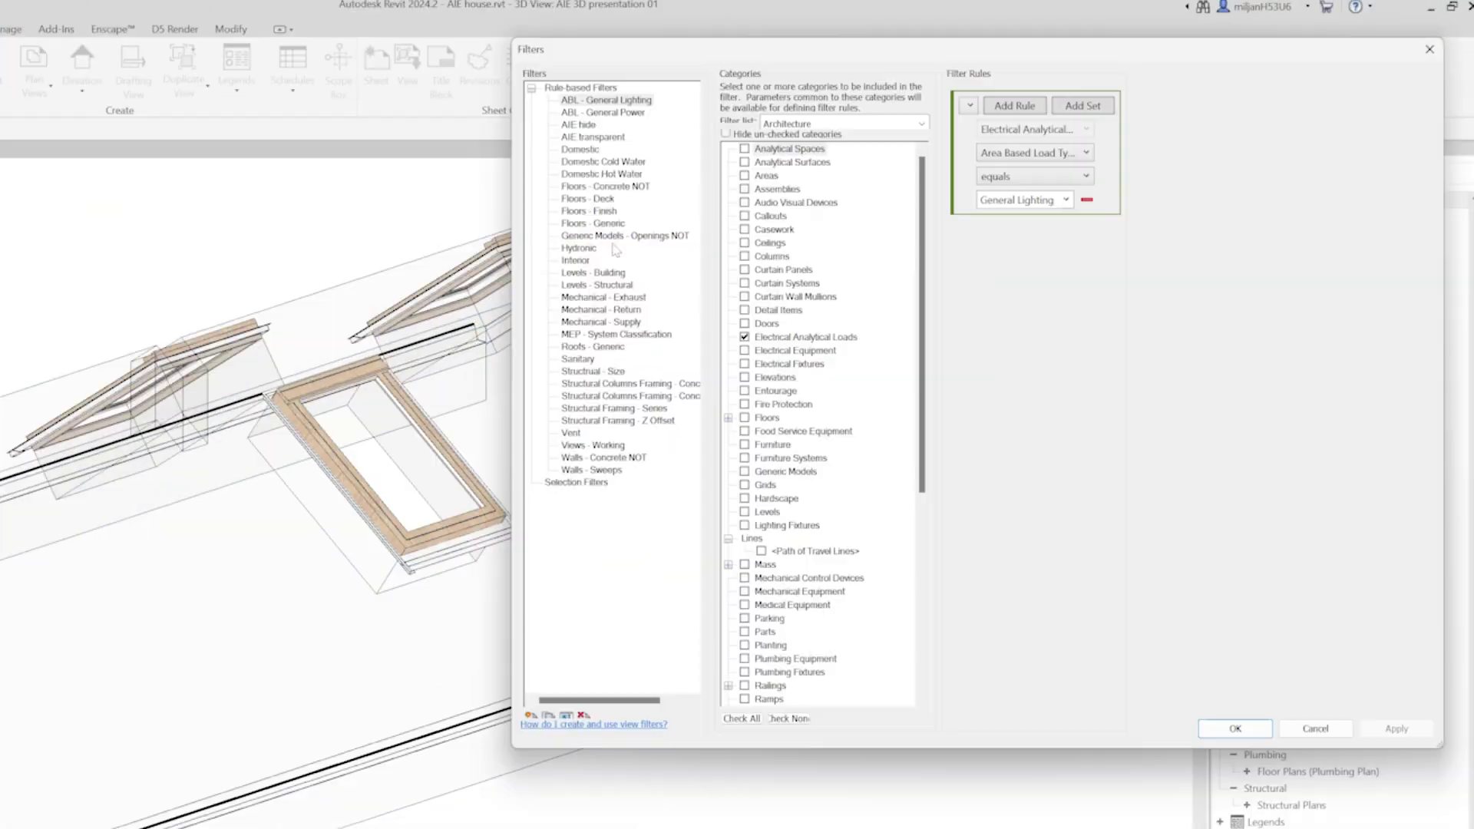
click(593, 137)
scroll(767, 650, down, 8)
click(744, 699)
click(1396, 731)
click(1235, 728)
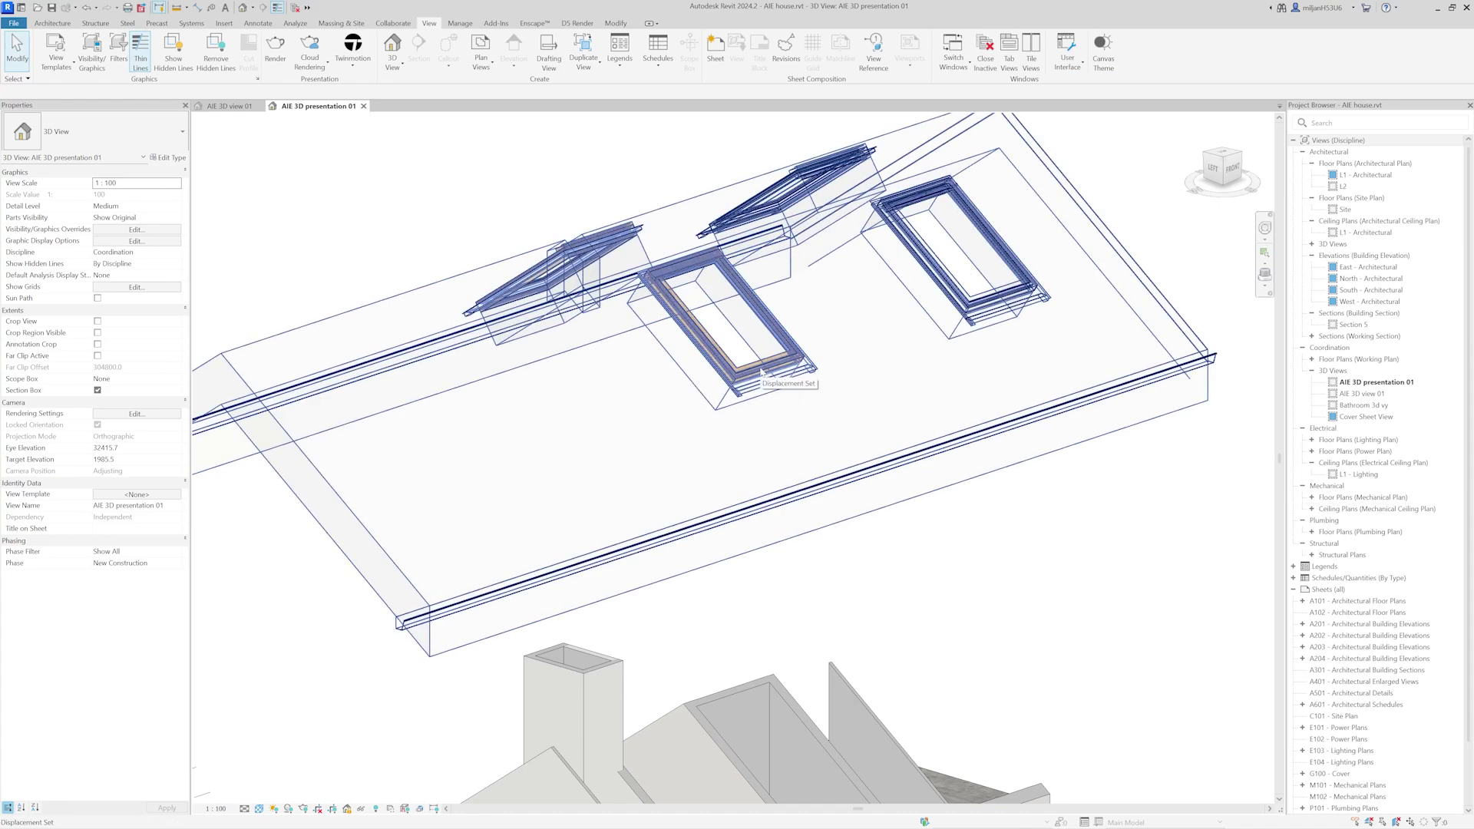
Set the Comments of the two roof lights nearest the gable end to "hide"
click(756, 360)
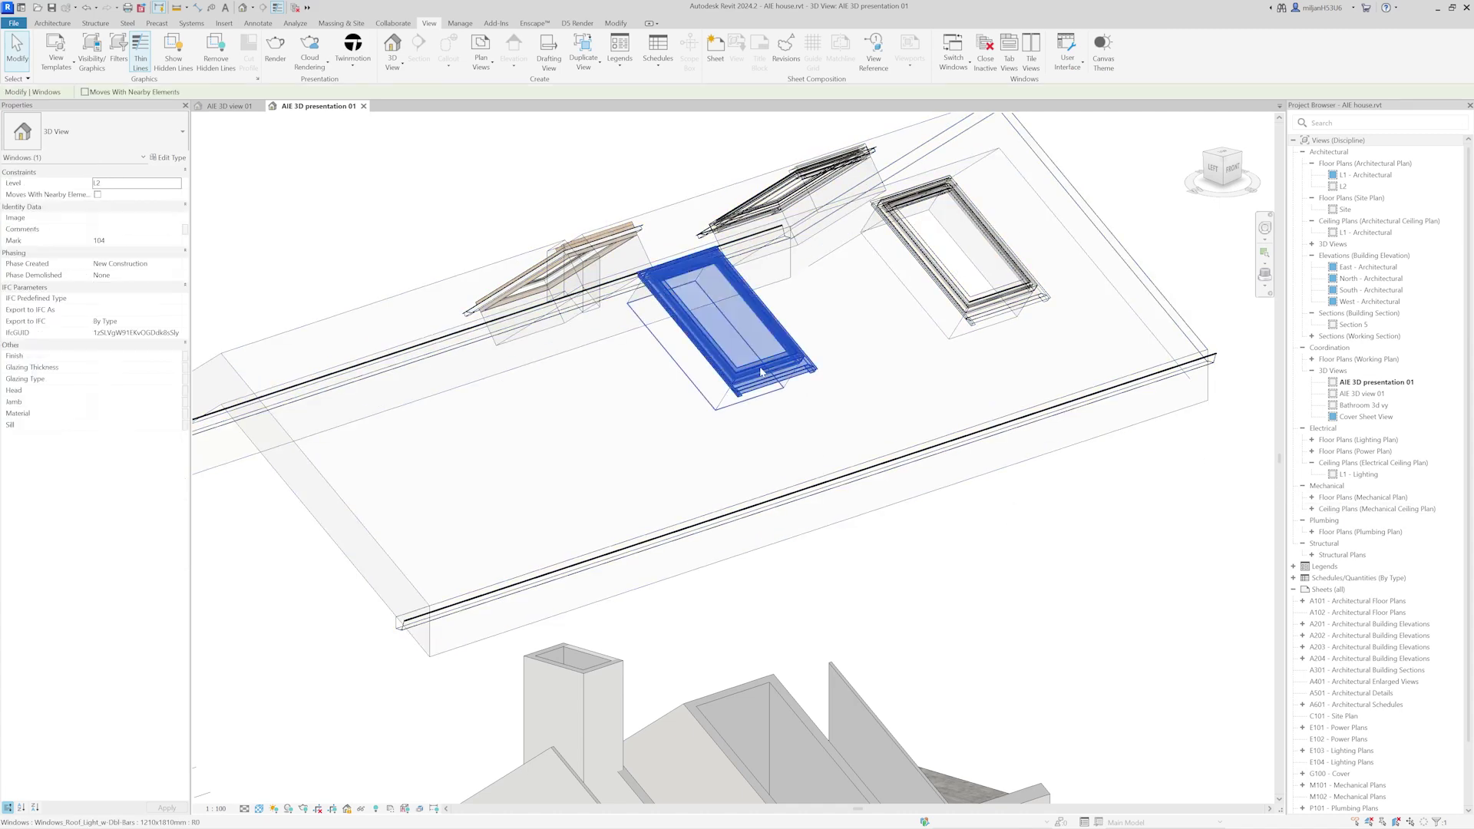
ctrl+click(571, 272)
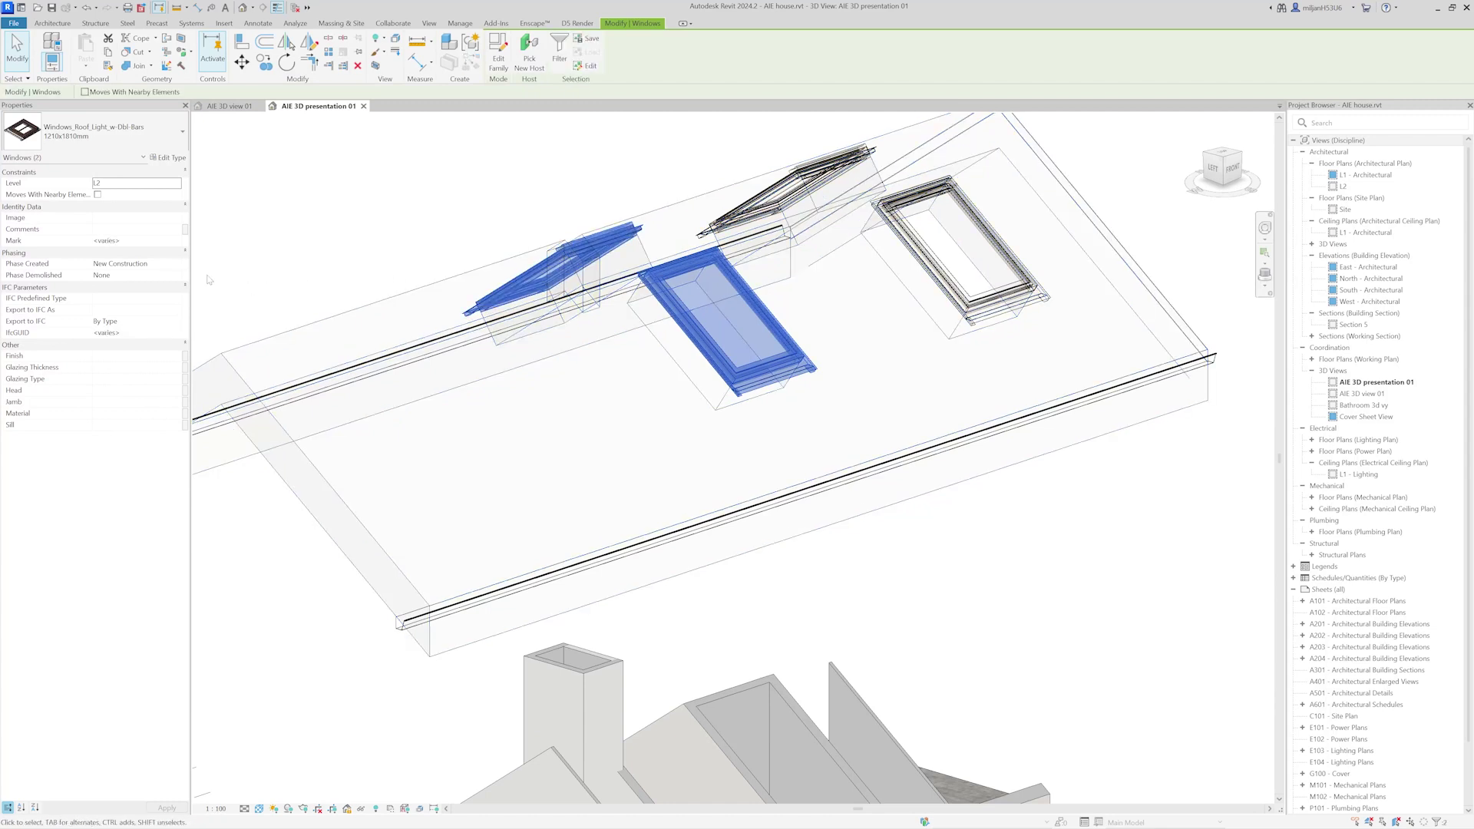
click(131, 229)
text(hi)
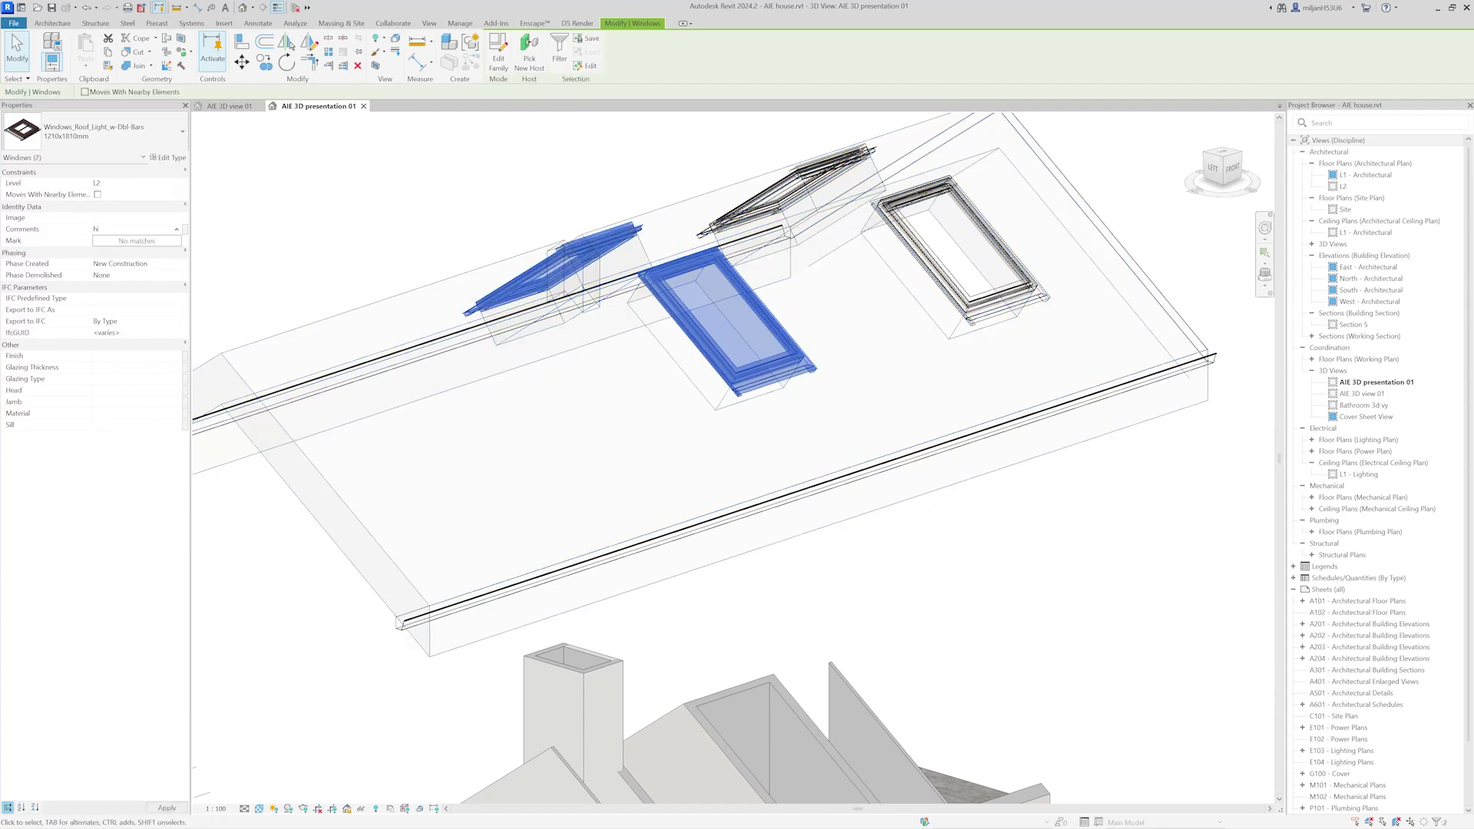
text(de)
key(Return)
key(Escape)
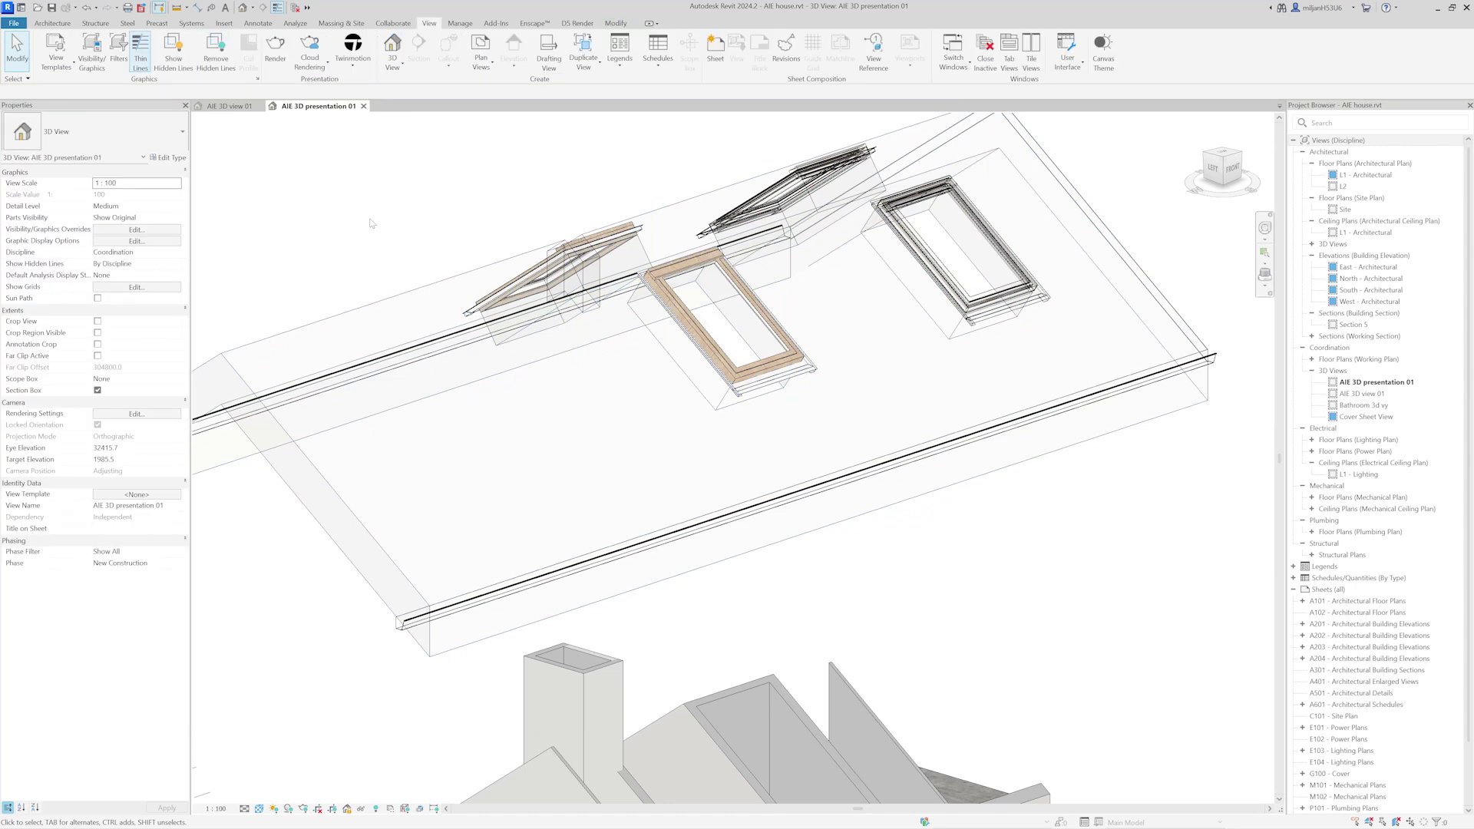
Add the Windows category to the AIE hide filter and save it
click(116, 58)
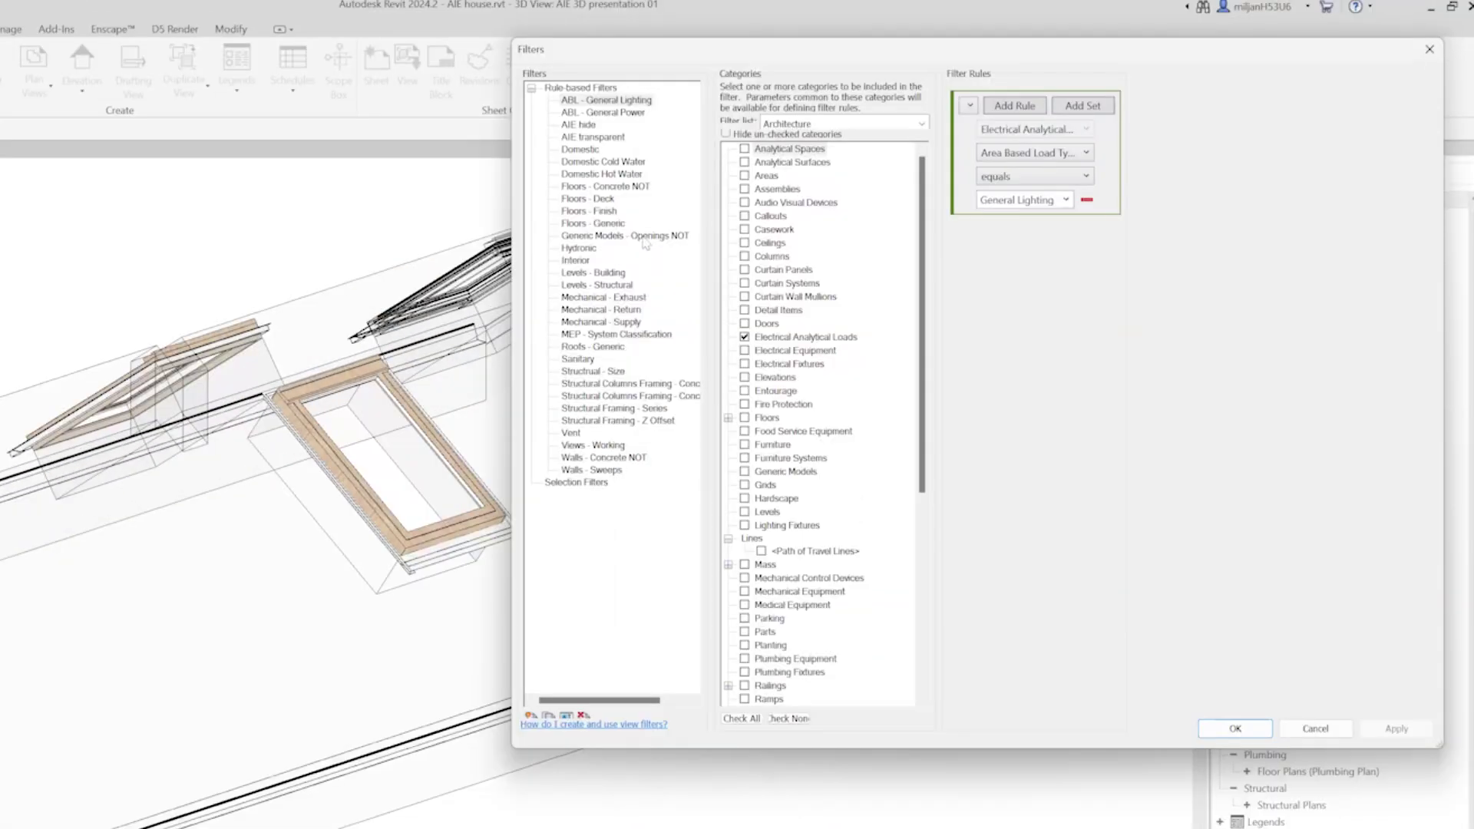
click(854, 89)
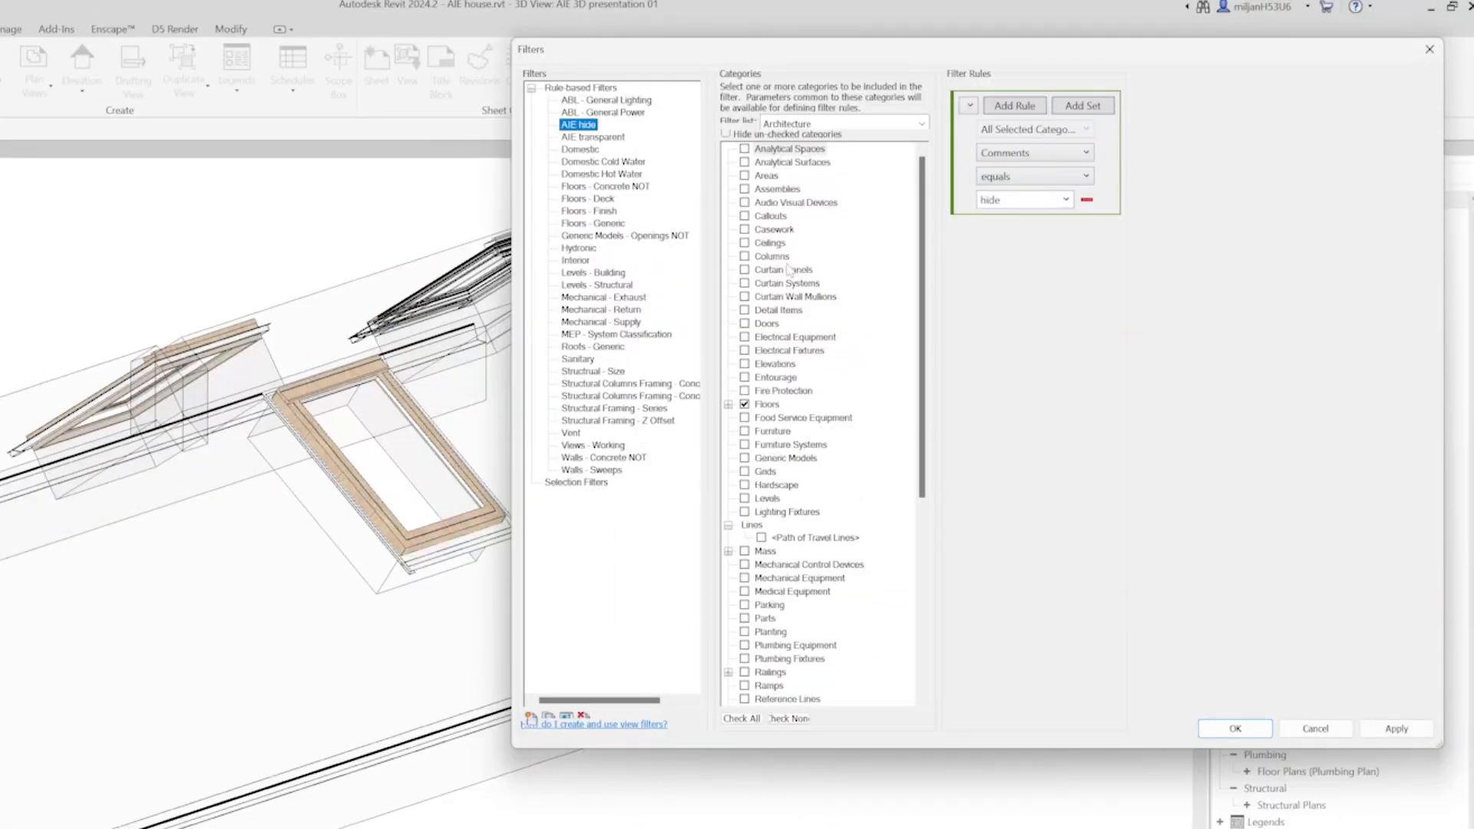
scroll(818, 503, down, 8)
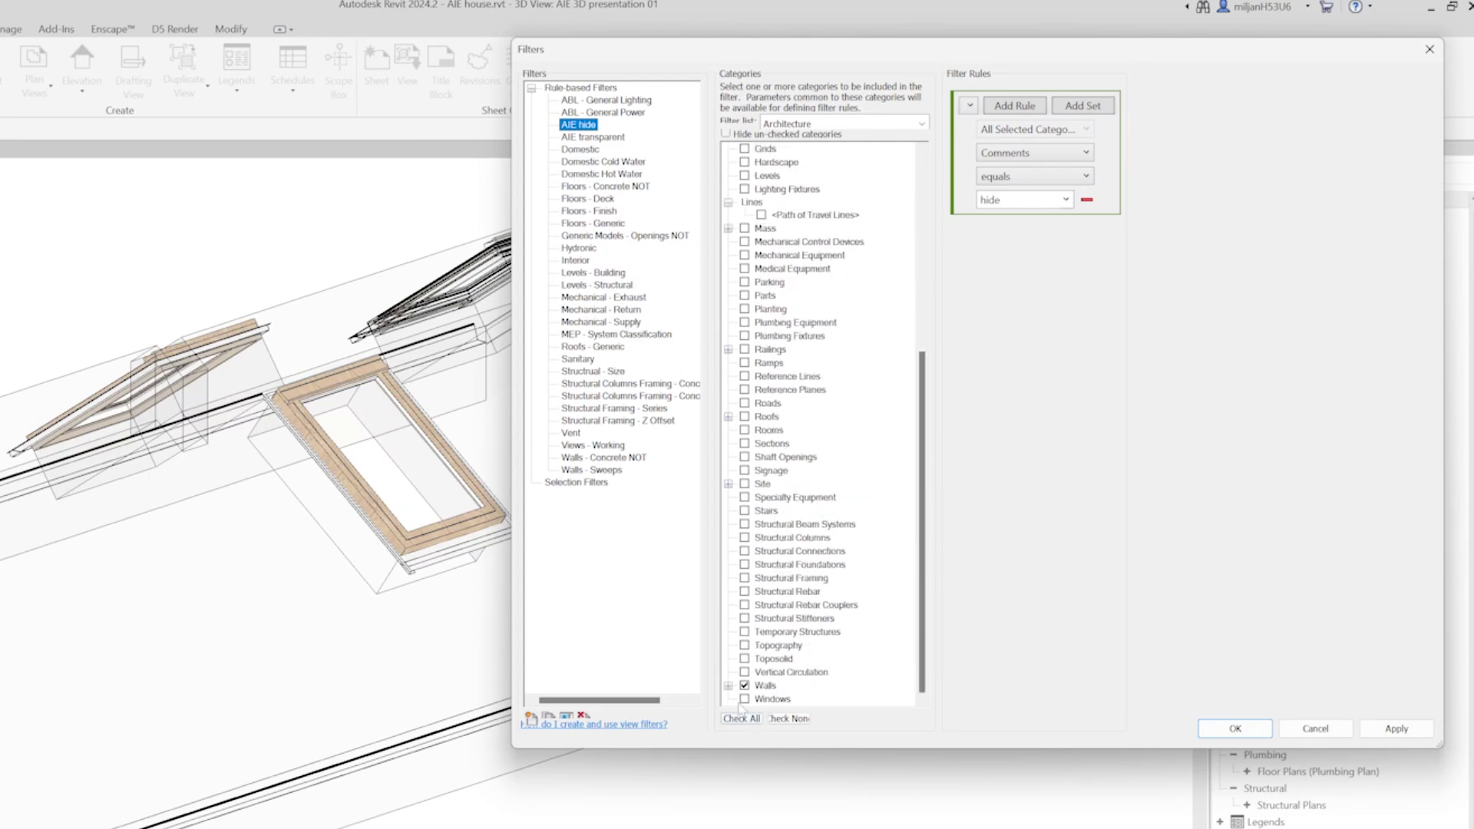
click(744, 700)
click(1209, 731)
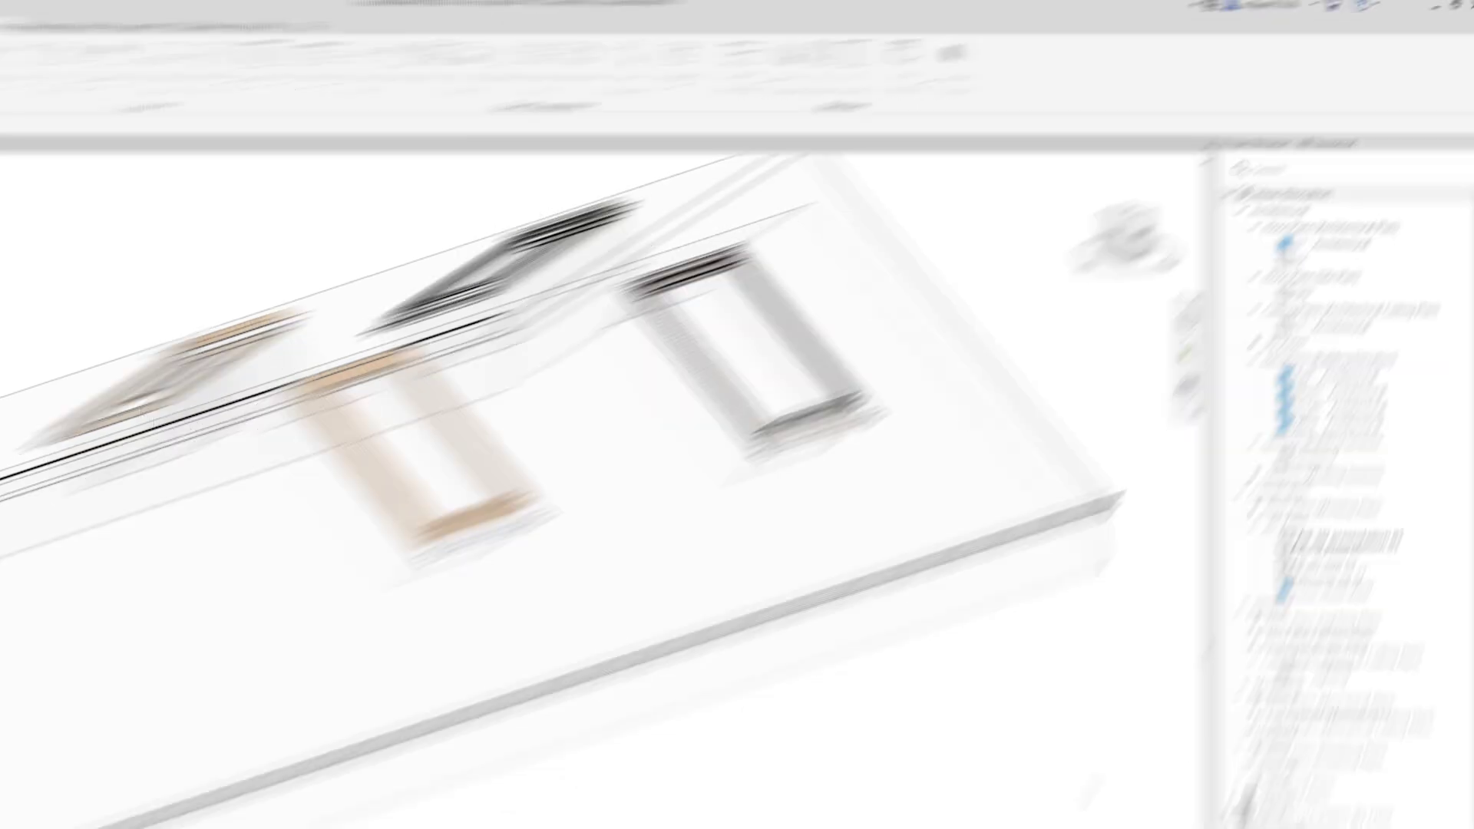
Override the projection line color of the AIE transparent filter with red RGB 250-070-037 and apply it to the view
scroll(741, 638, down, 3)
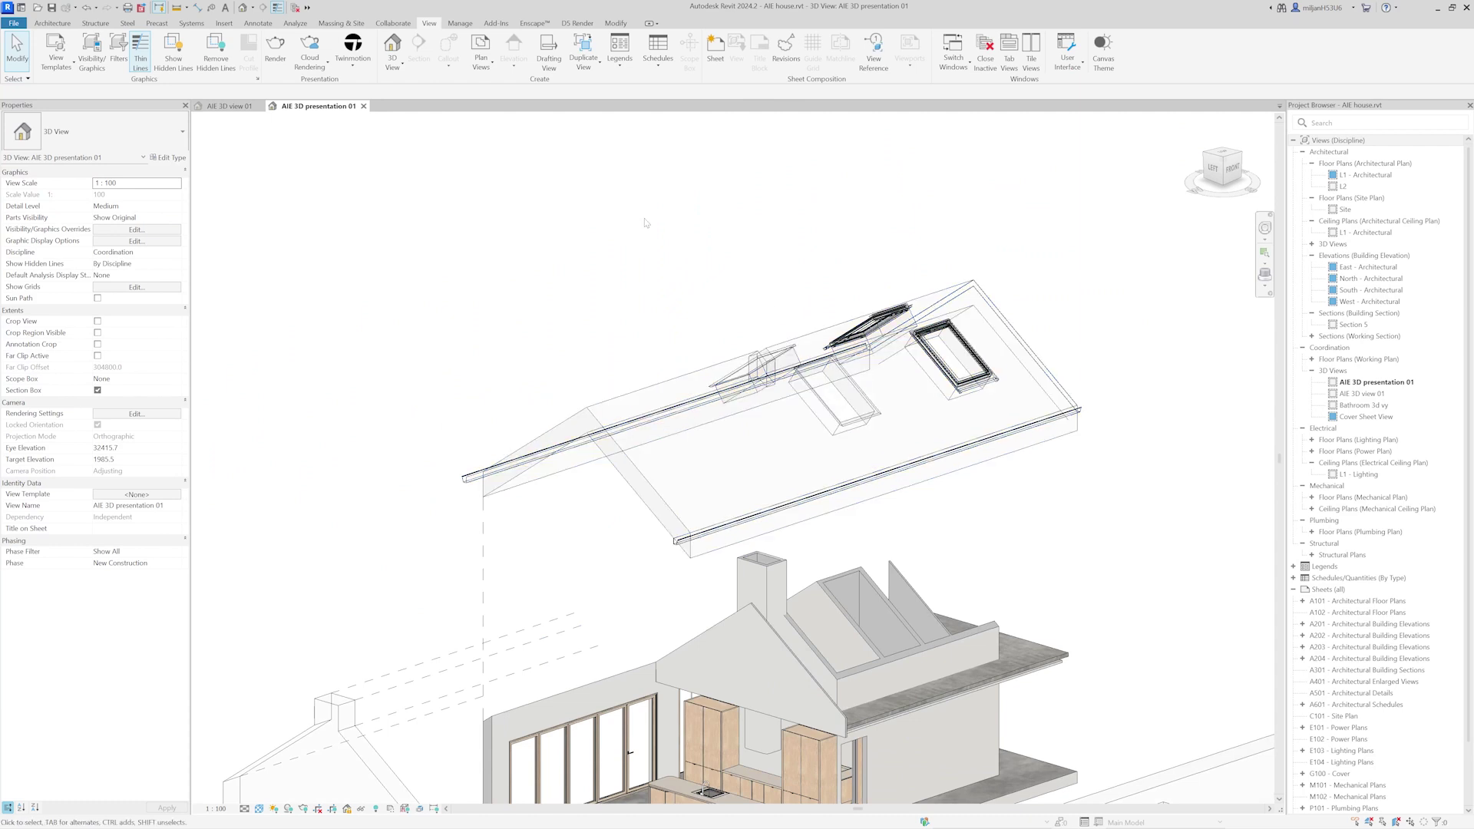
scroll(644, 223, down, 4)
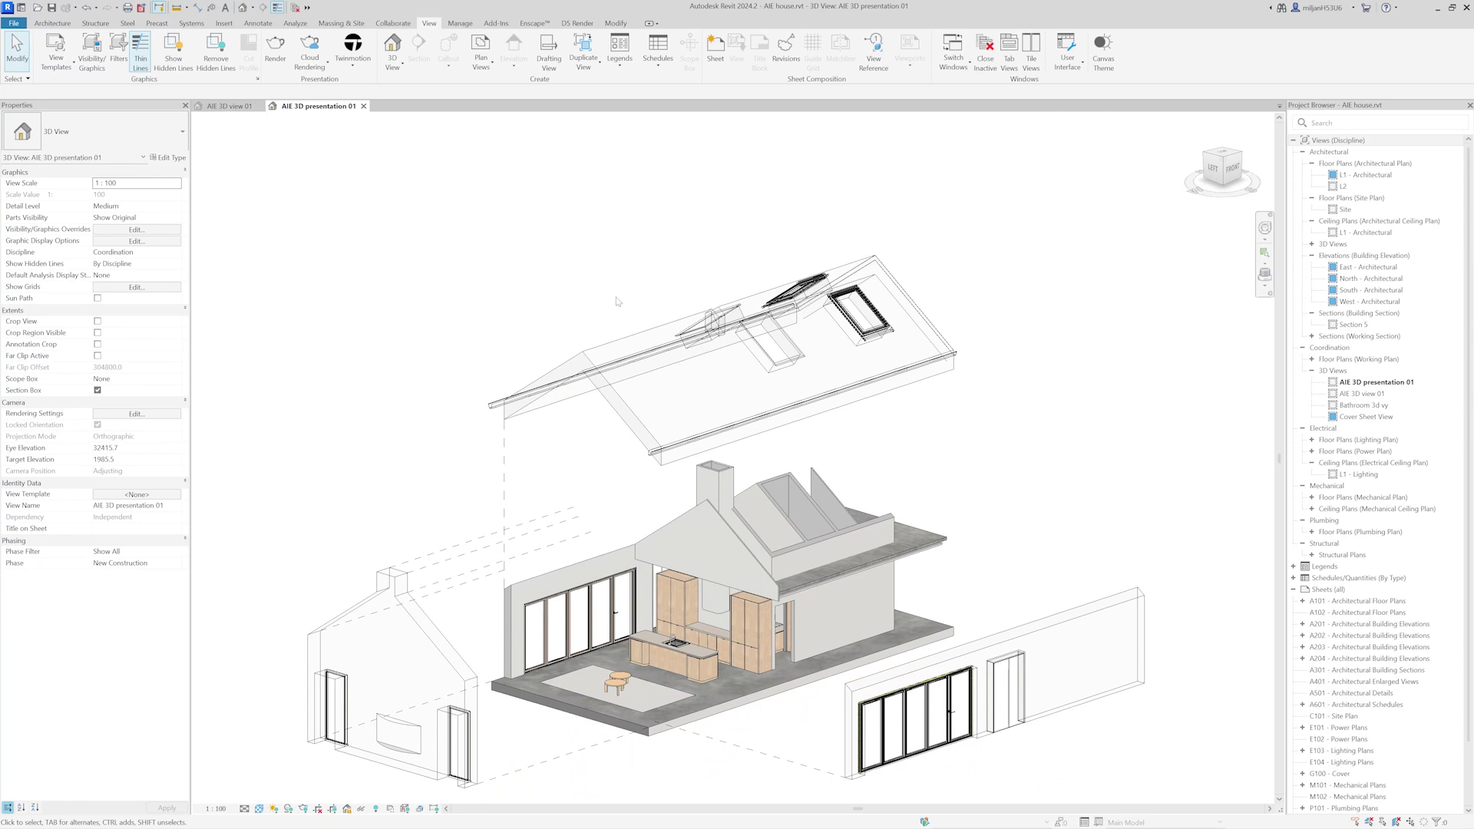
middle_drag(618, 301, 610, 209)
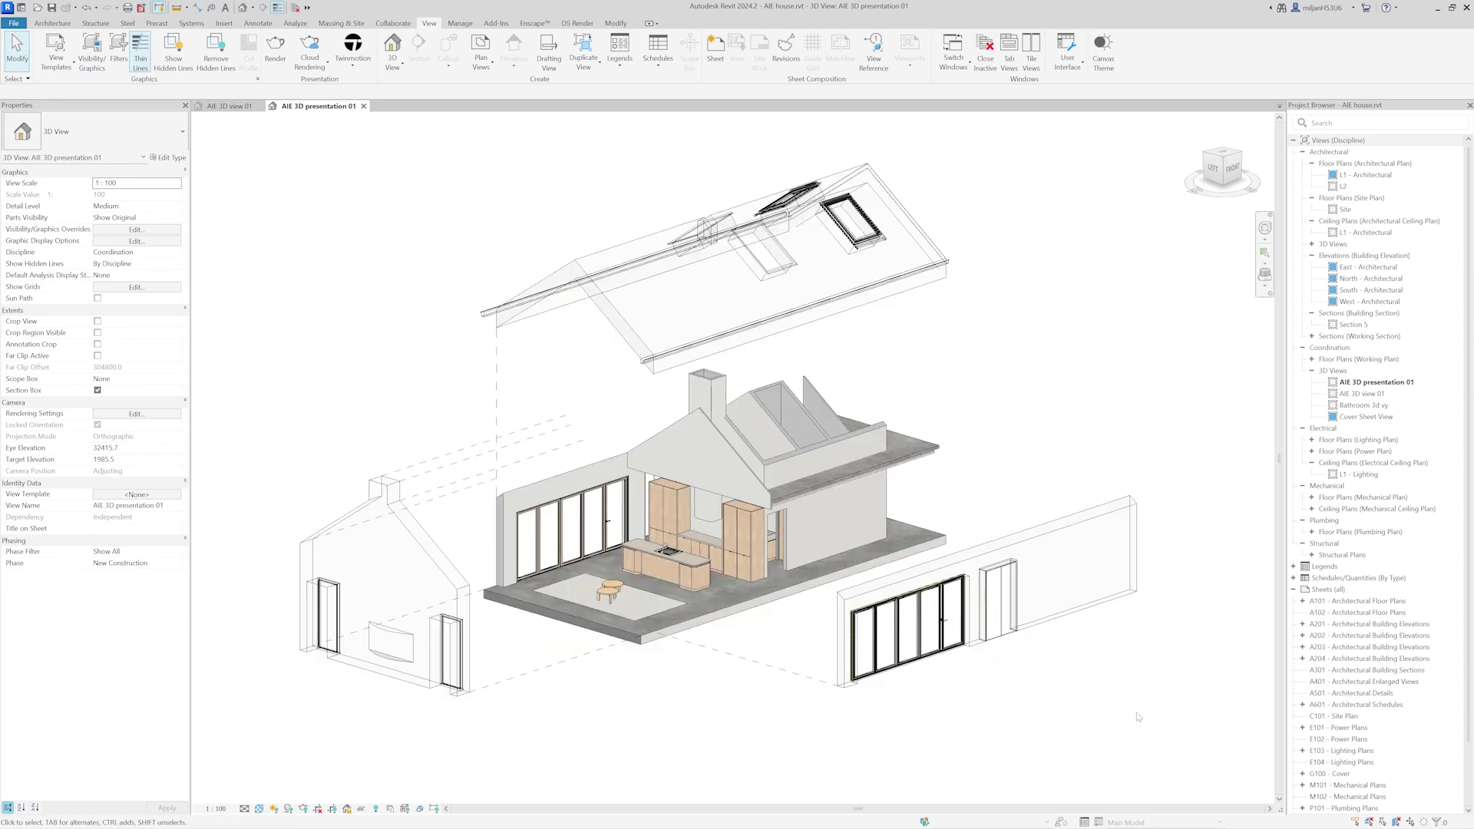
key(v)
key(g)
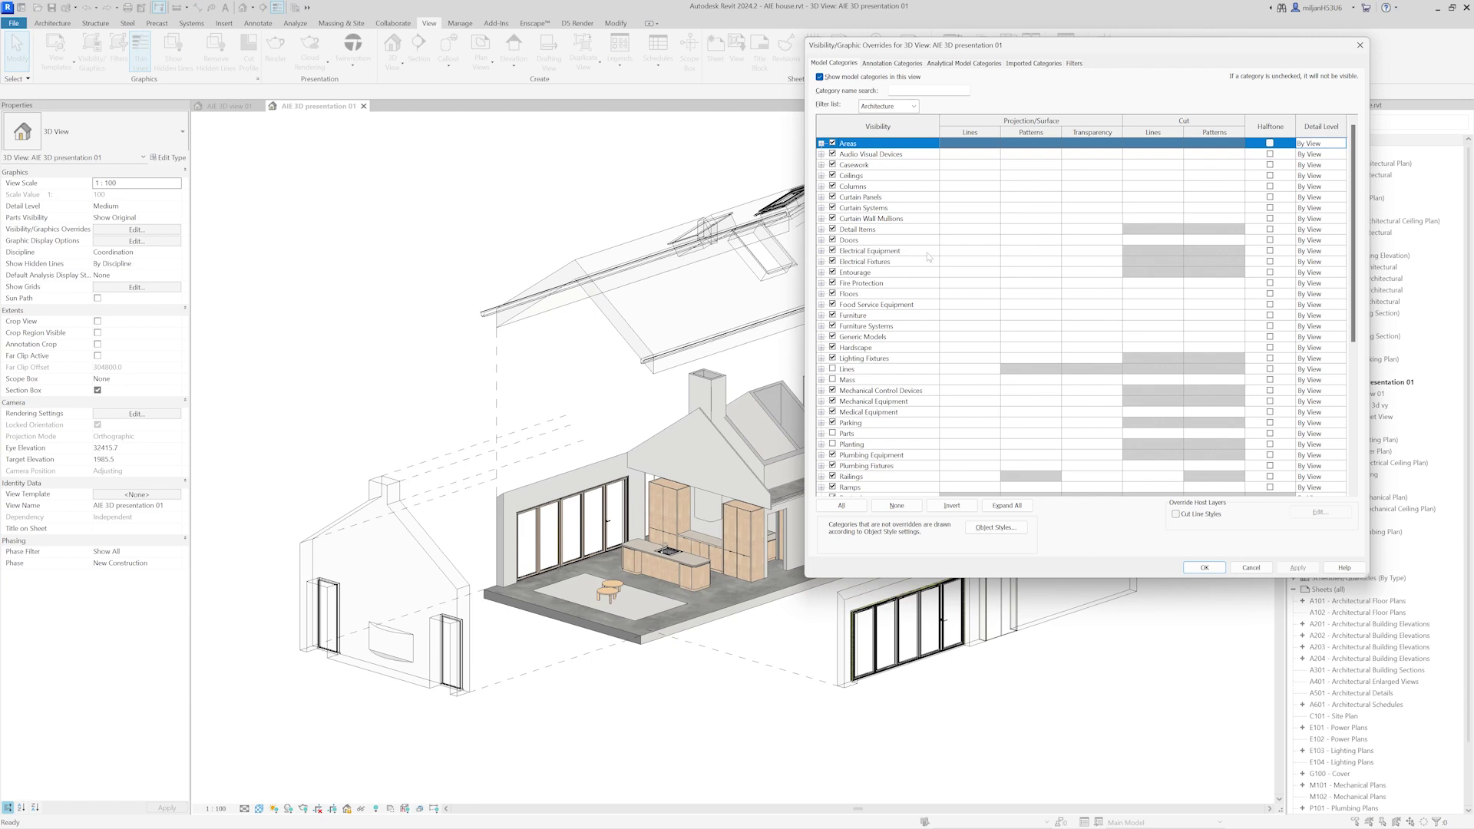
click(1075, 63)
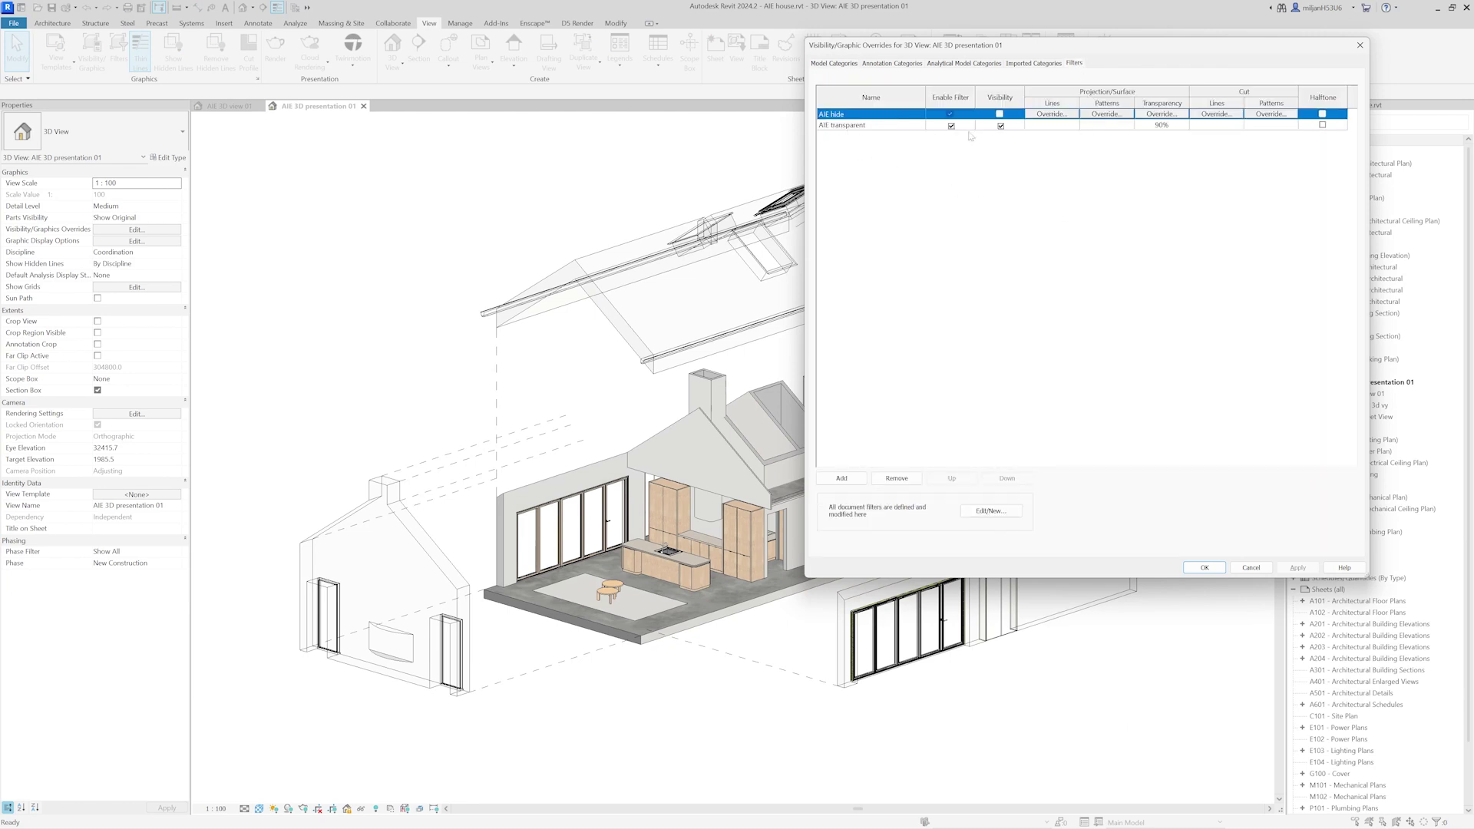
click(1053, 126)
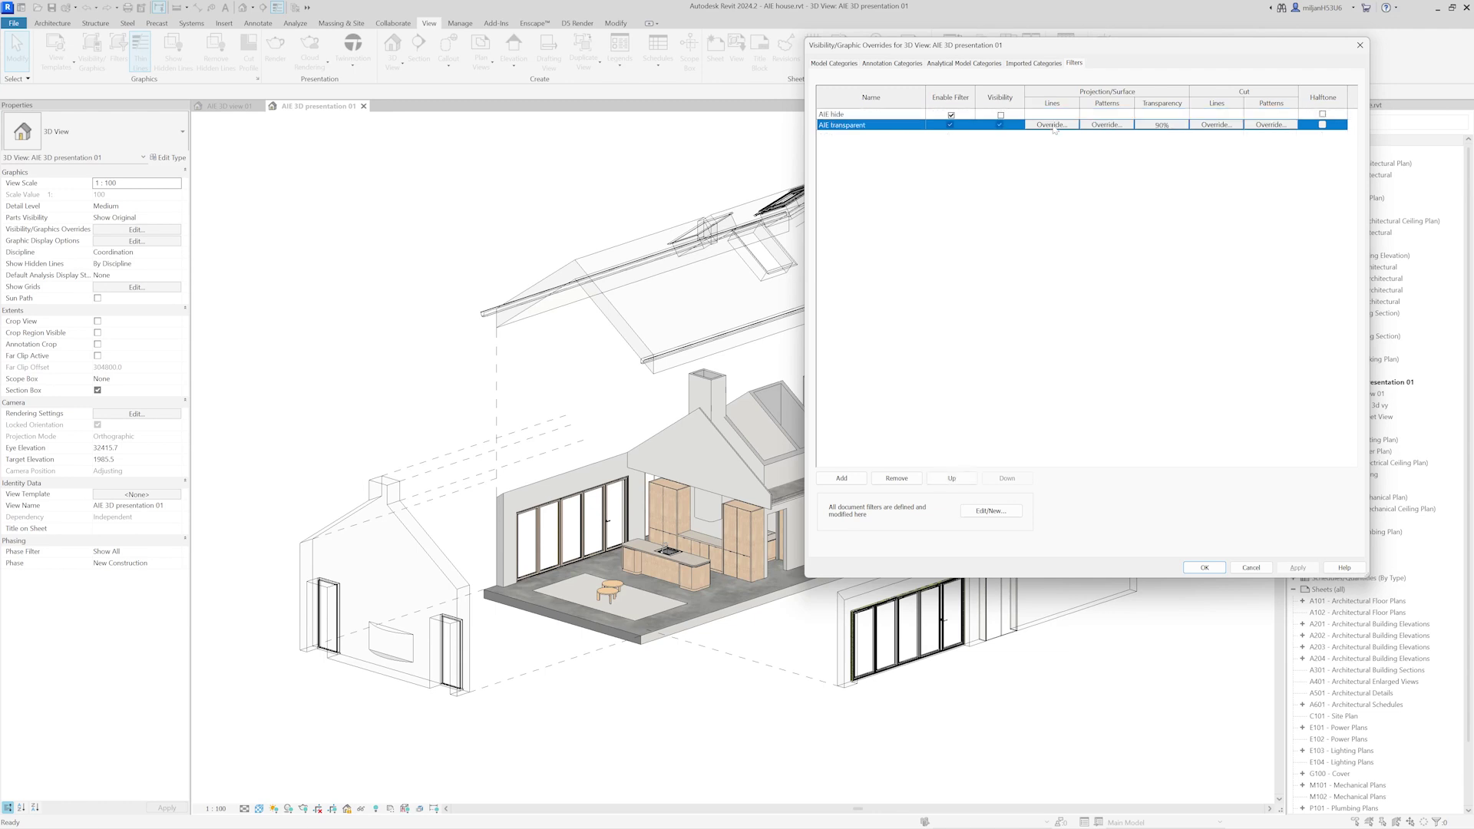
click(1052, 125)
click(1106, 307)
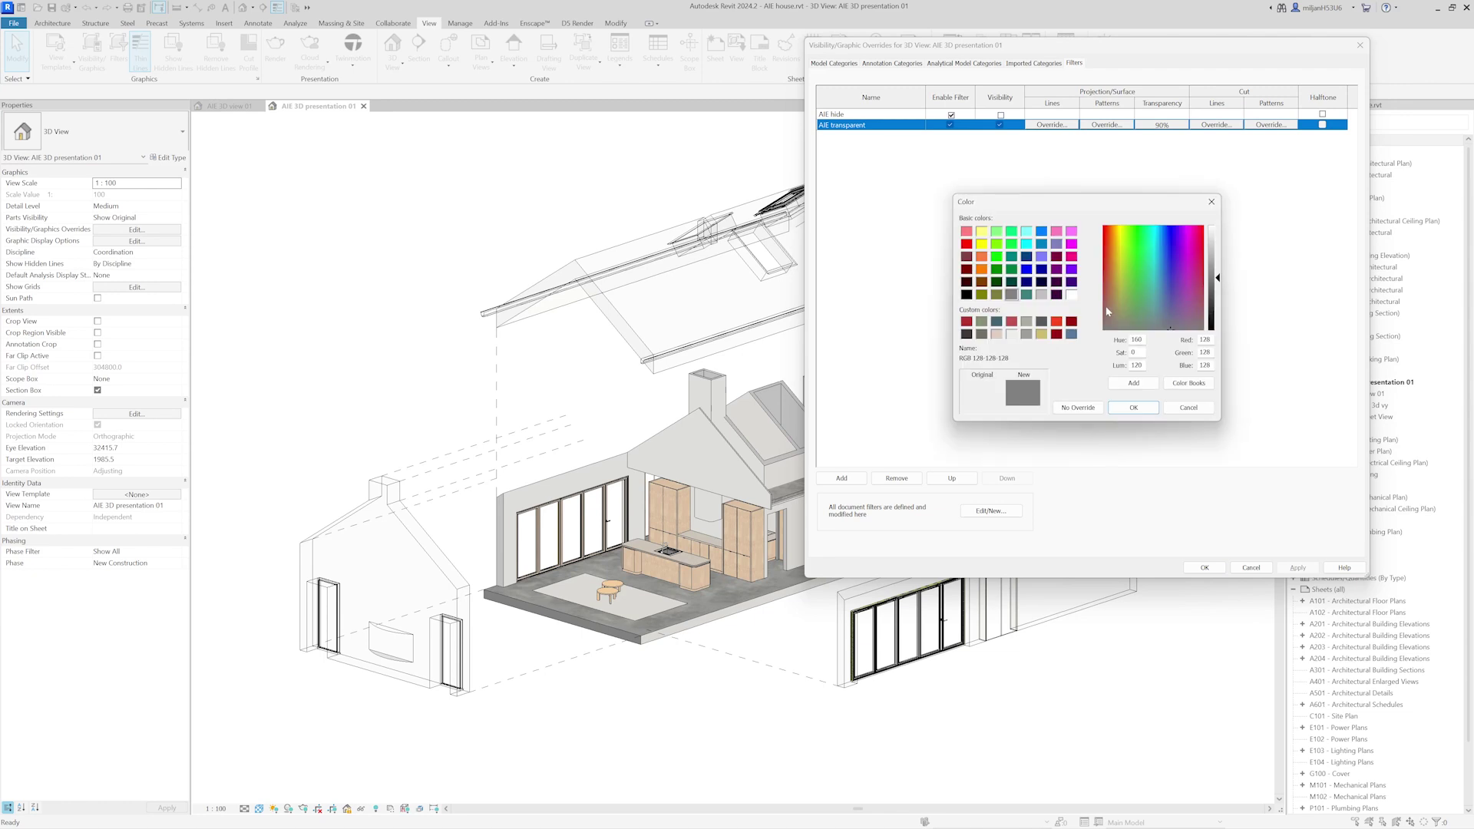
click(1057, 323)
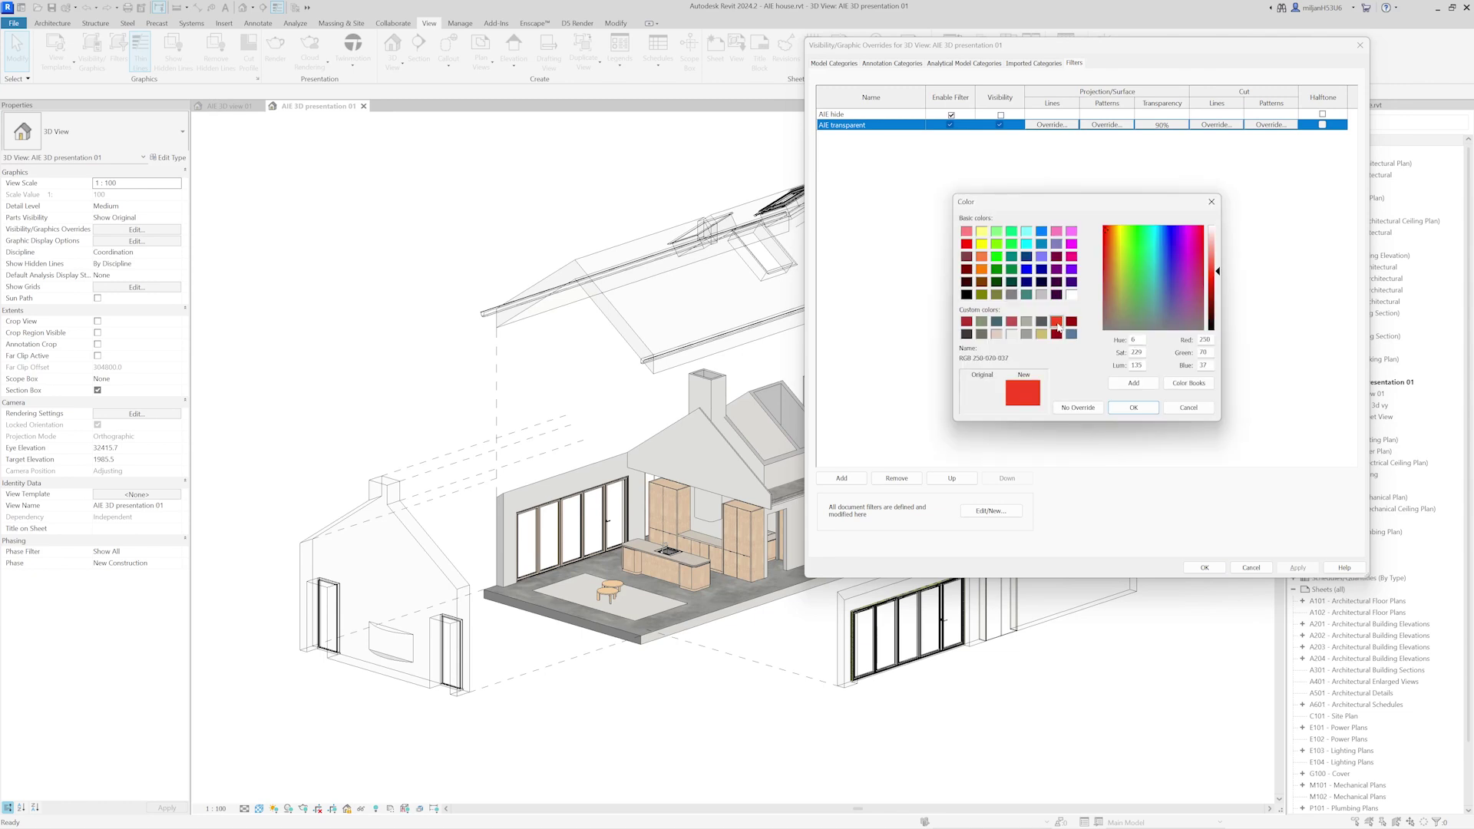
click(1134, 407)
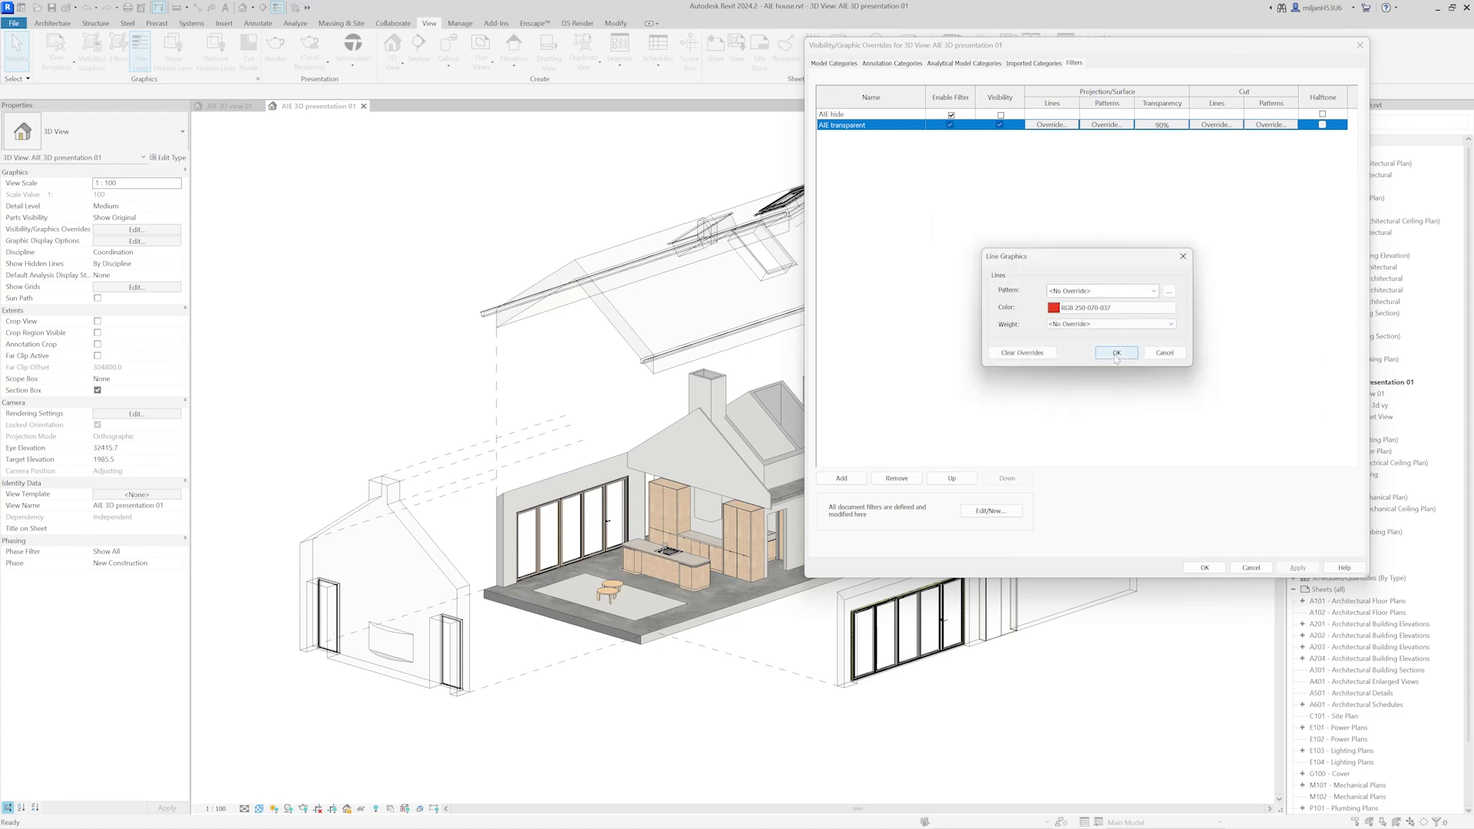
click(1114, 353)
click(1298, 568)
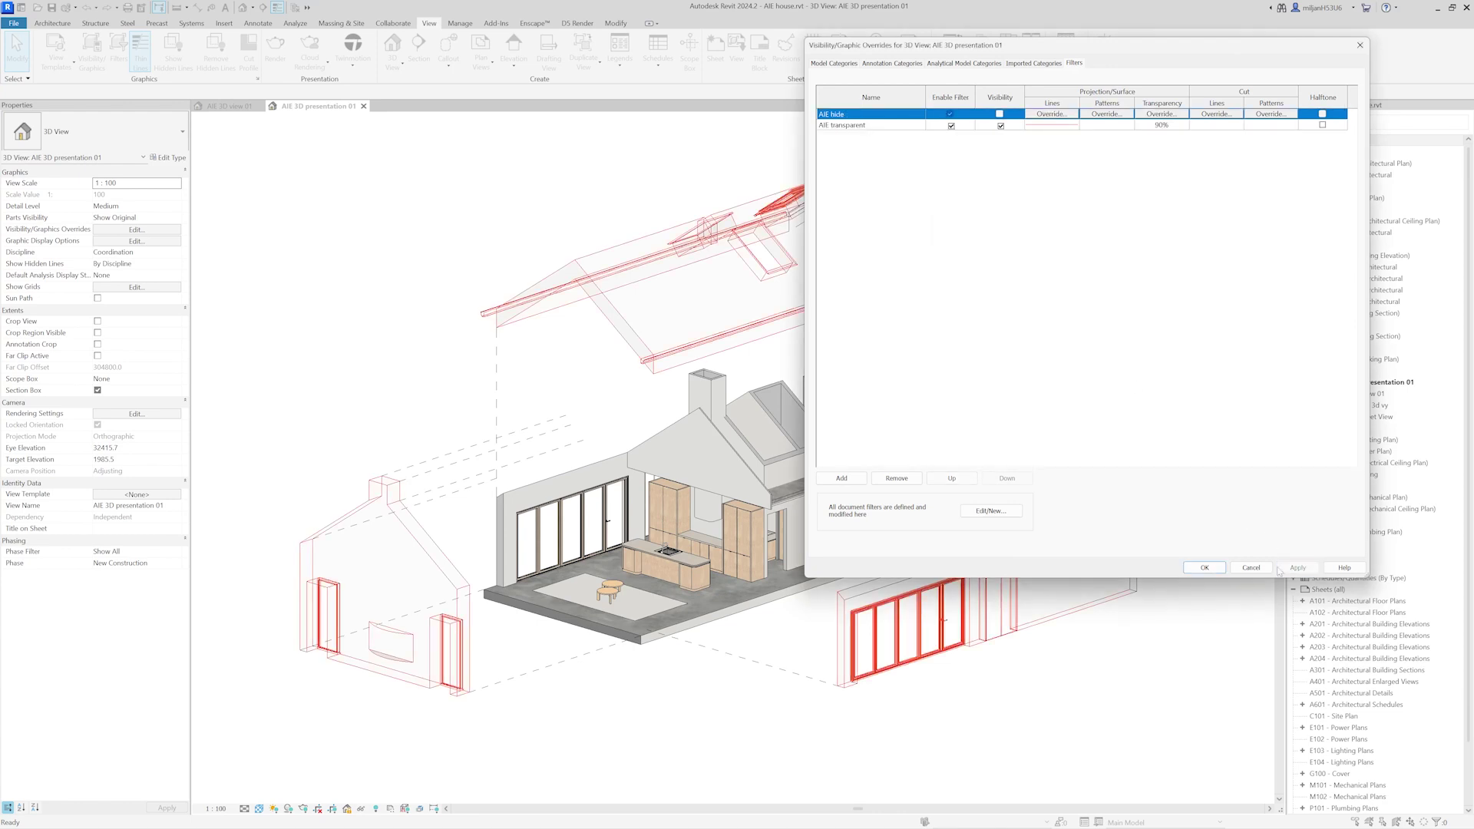
click(1204, 568)
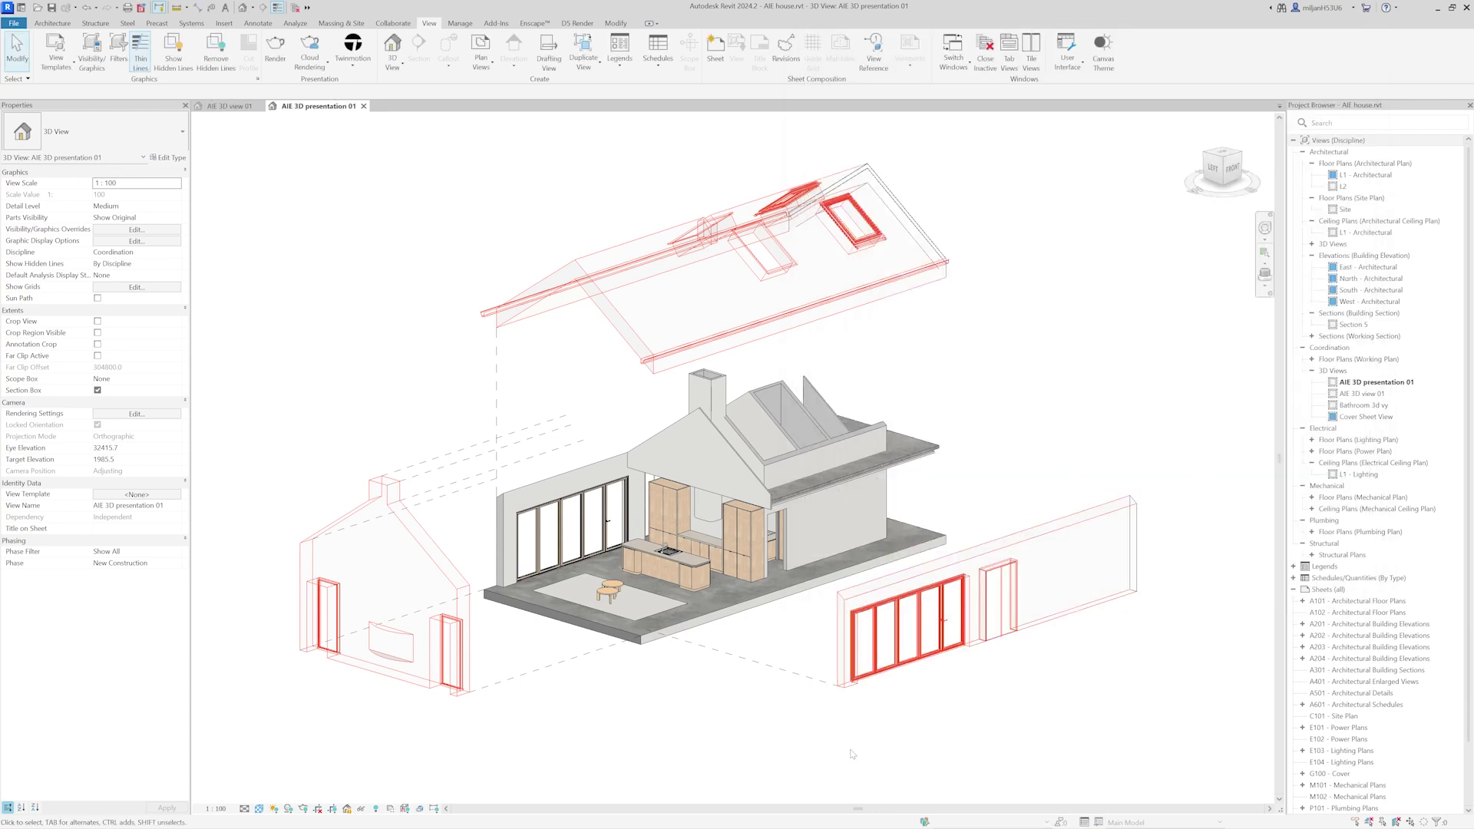
Turn off the thin-lines display so the model shows its actual line weights
key(t)
key(l)
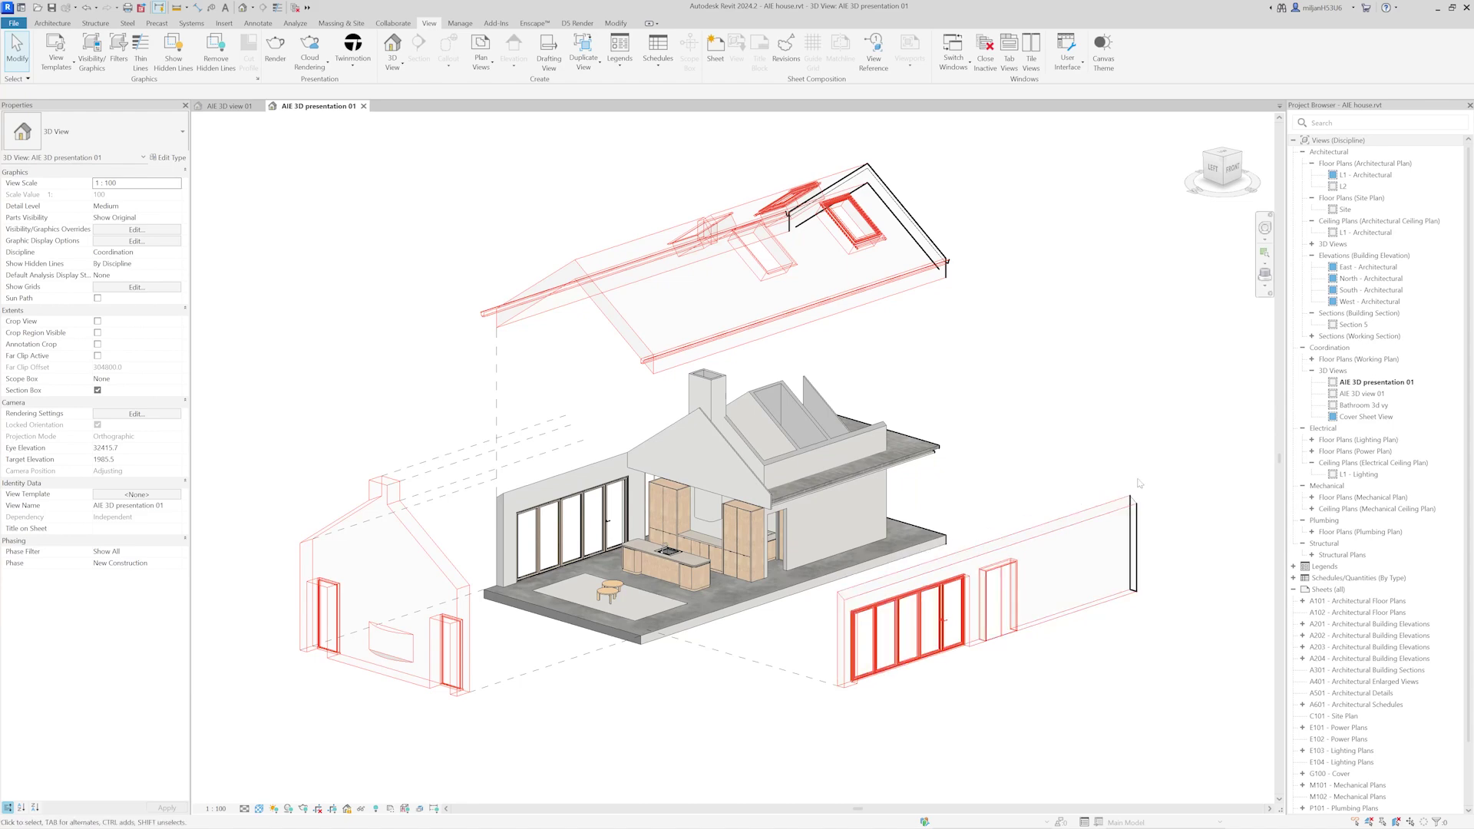
Override the cut line color of the AIE transparent filter with red RGB 250-070-037 and apply it
key(v)
key(g)
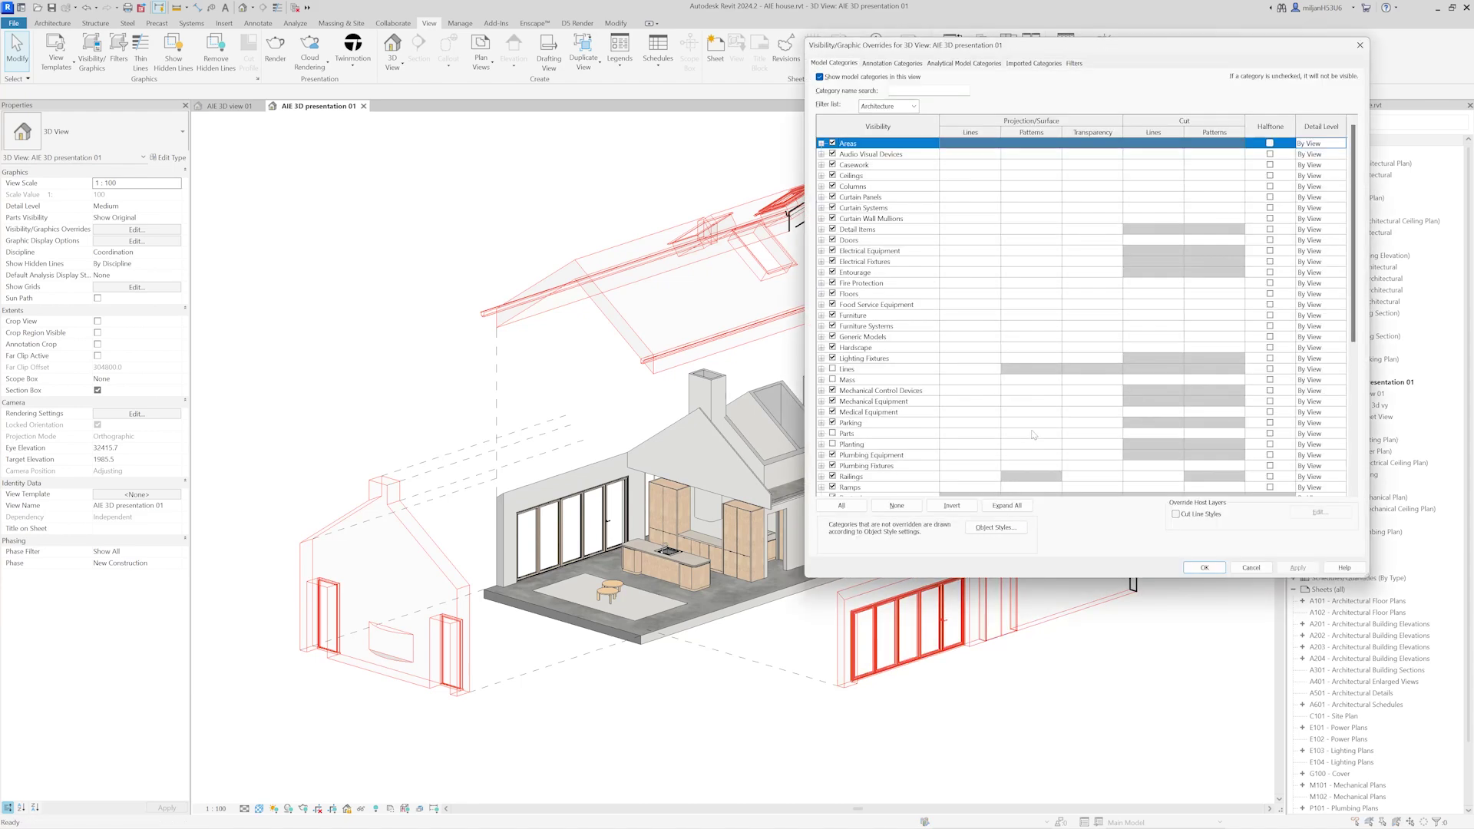
drag(1086, 52, 315, 23)
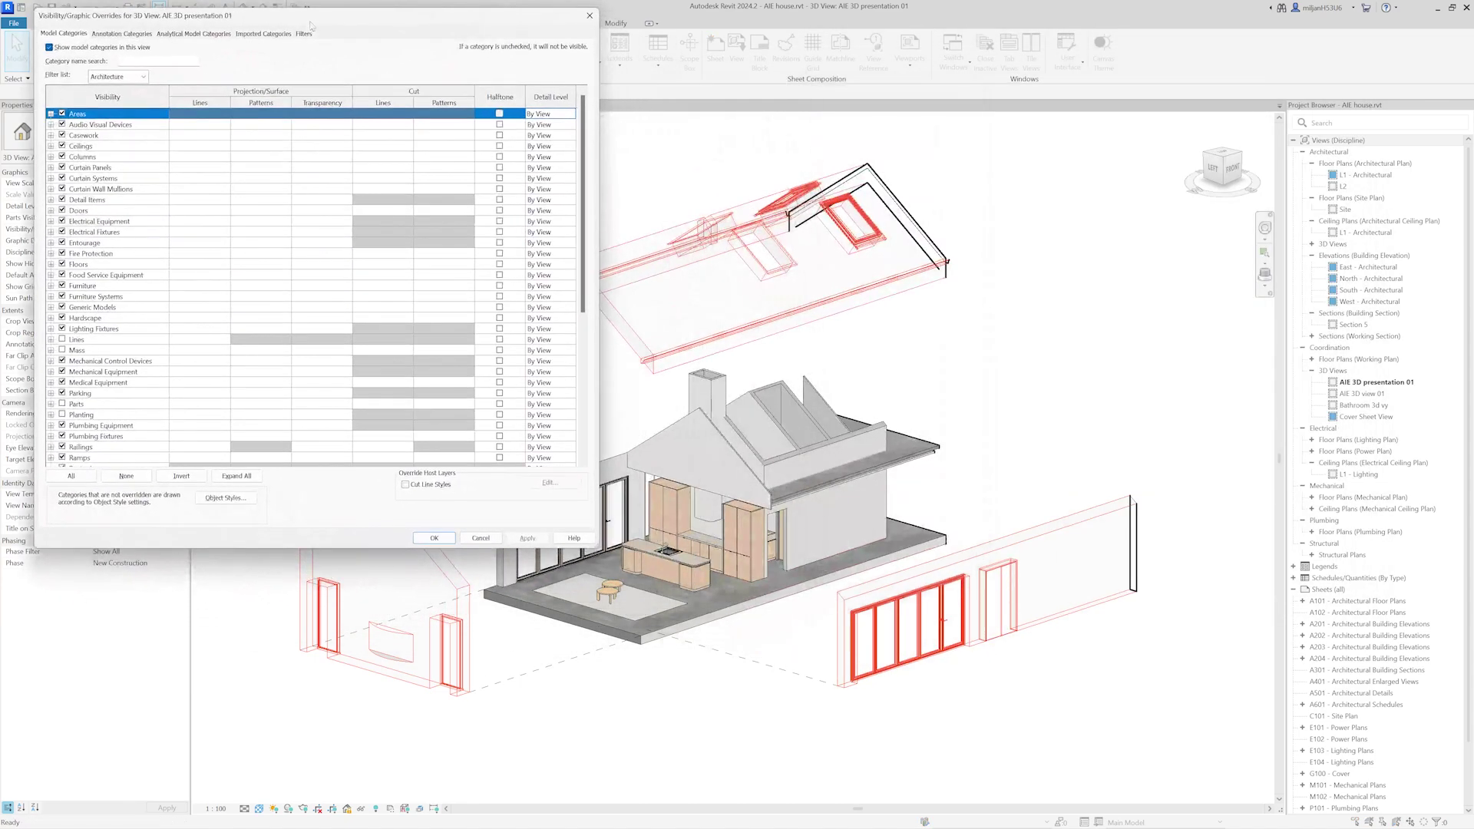
click(304, 35)
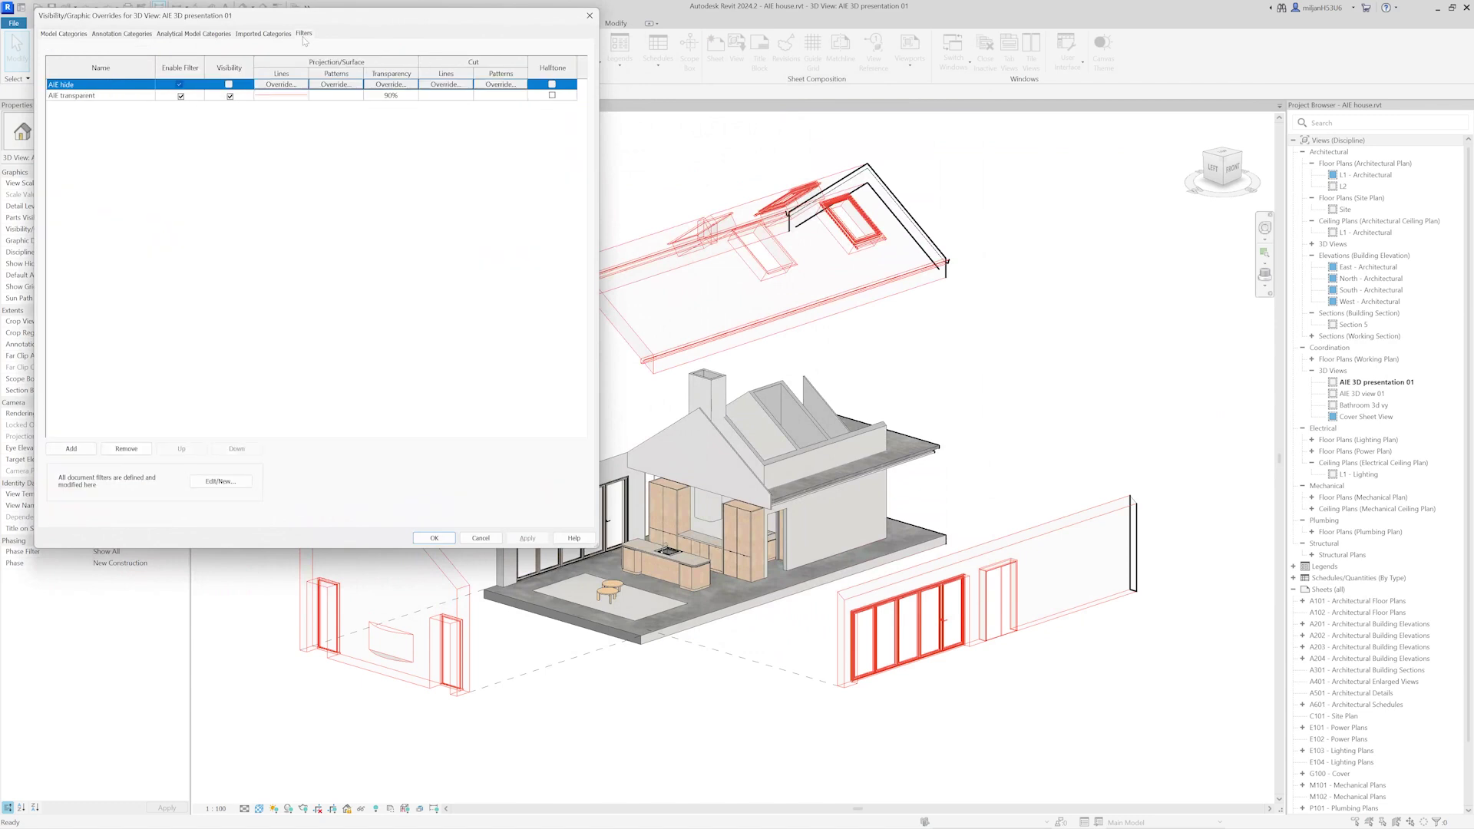
click(446, 95)
click(446, 95)
click(352, 278)
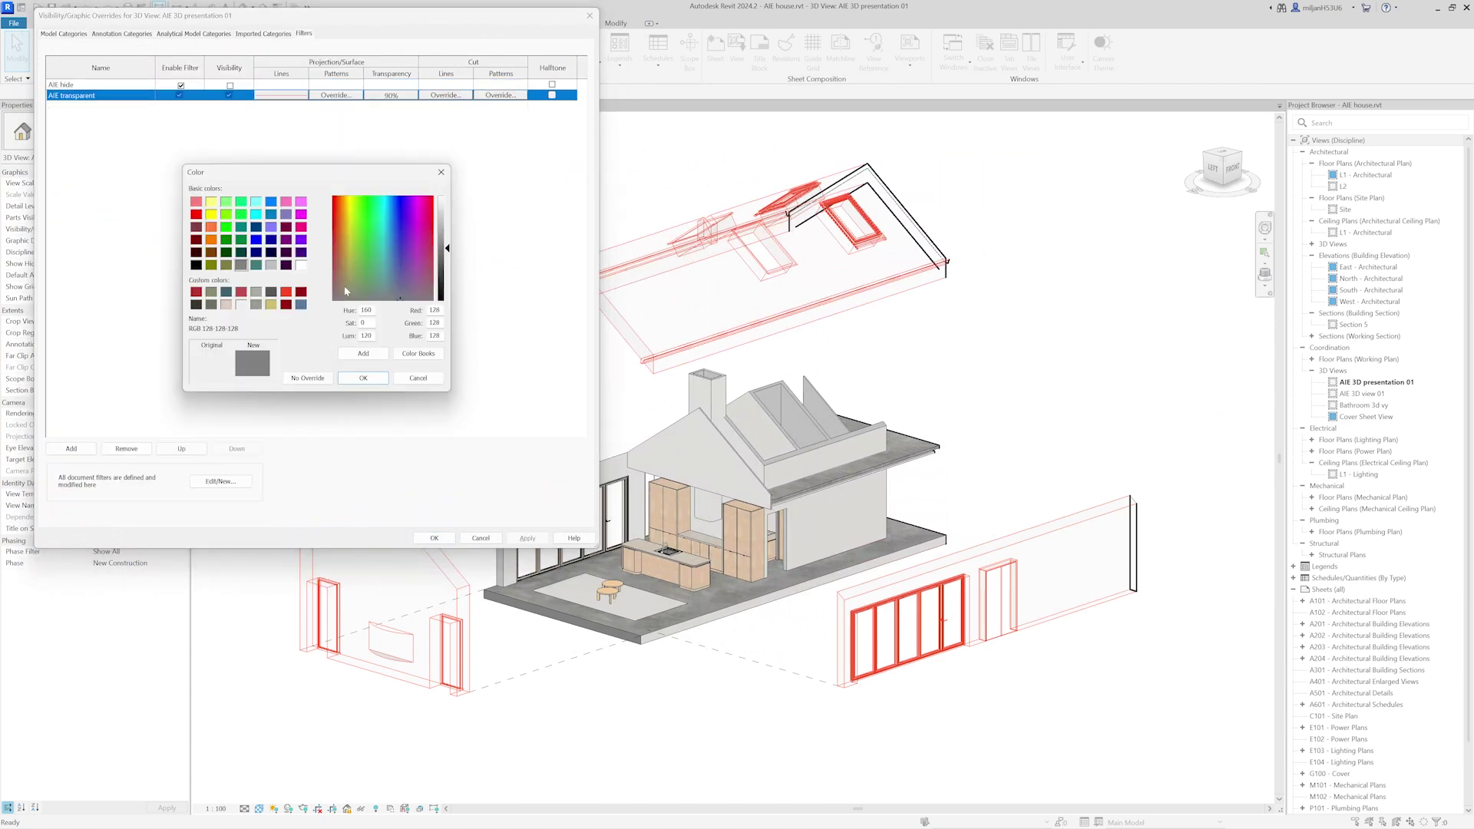
click(287, 293)
click(363, 378)
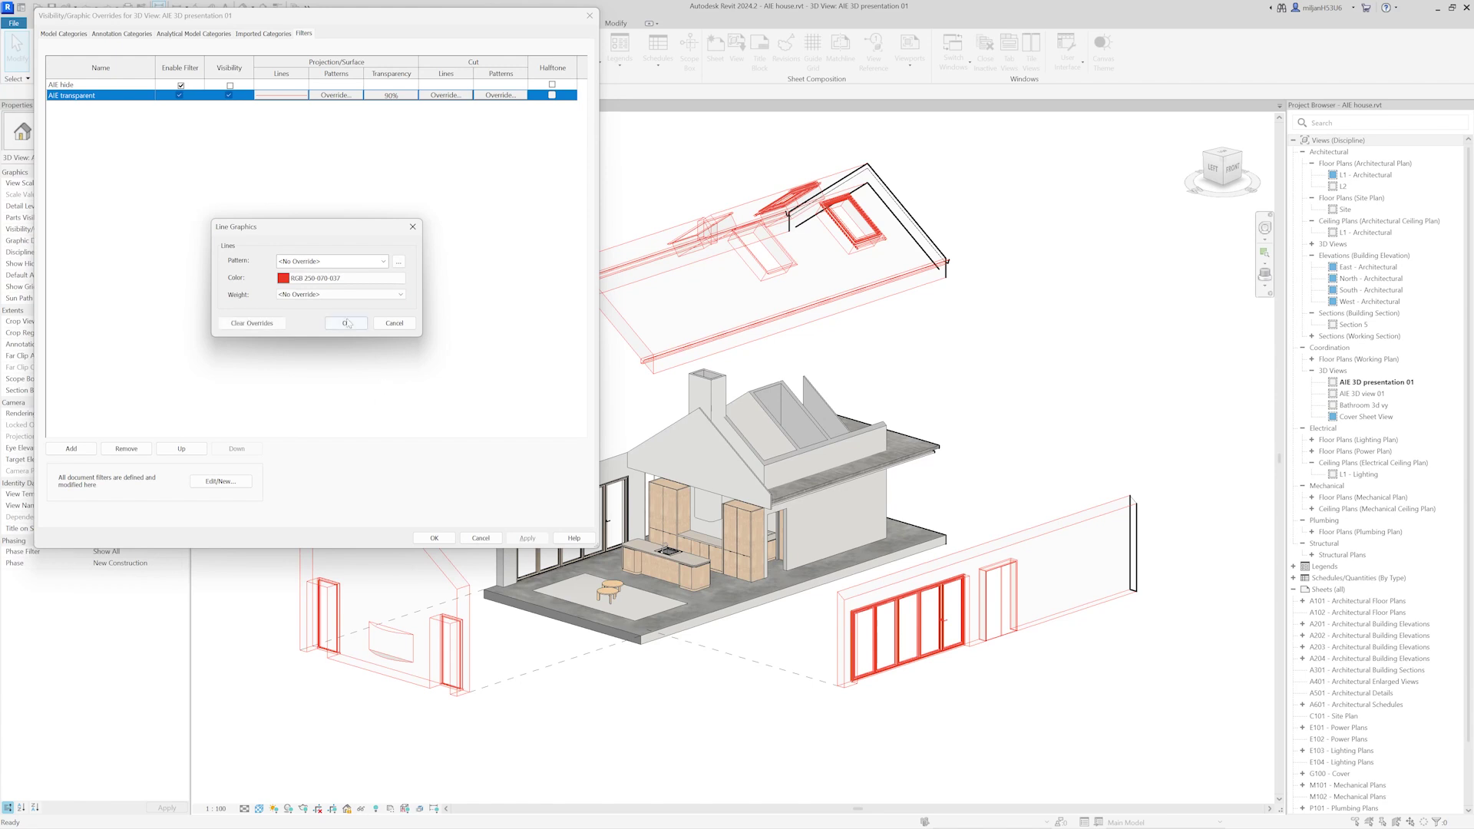
click(349, 321)
click(530, 539)
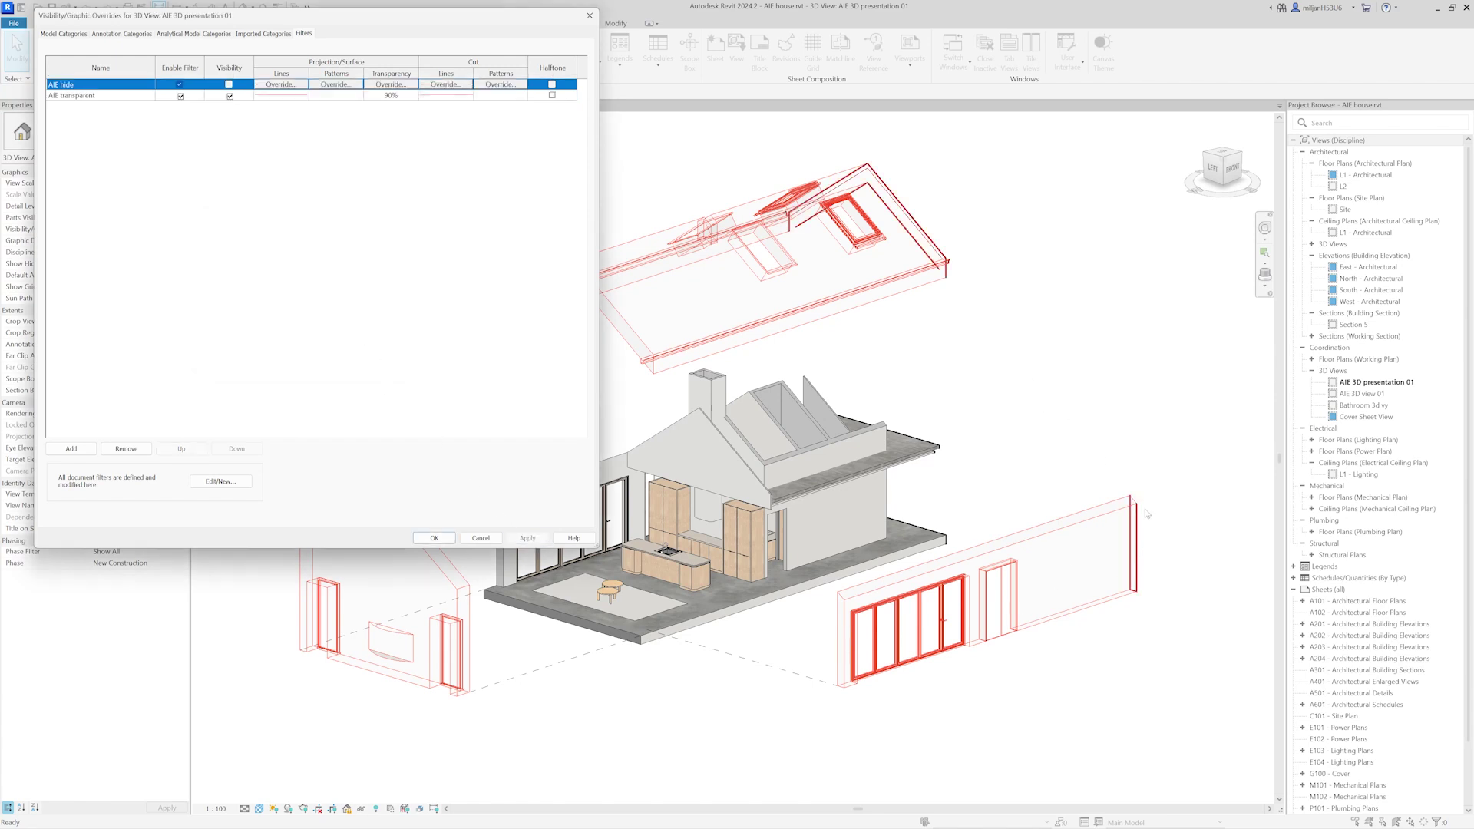
Set the cut line weight of the AIE transparent filter to 2 and save the view overrides
click(453, 95)
click(446, 96)
click(350, 295)
scroll(338, 338, up, 2)
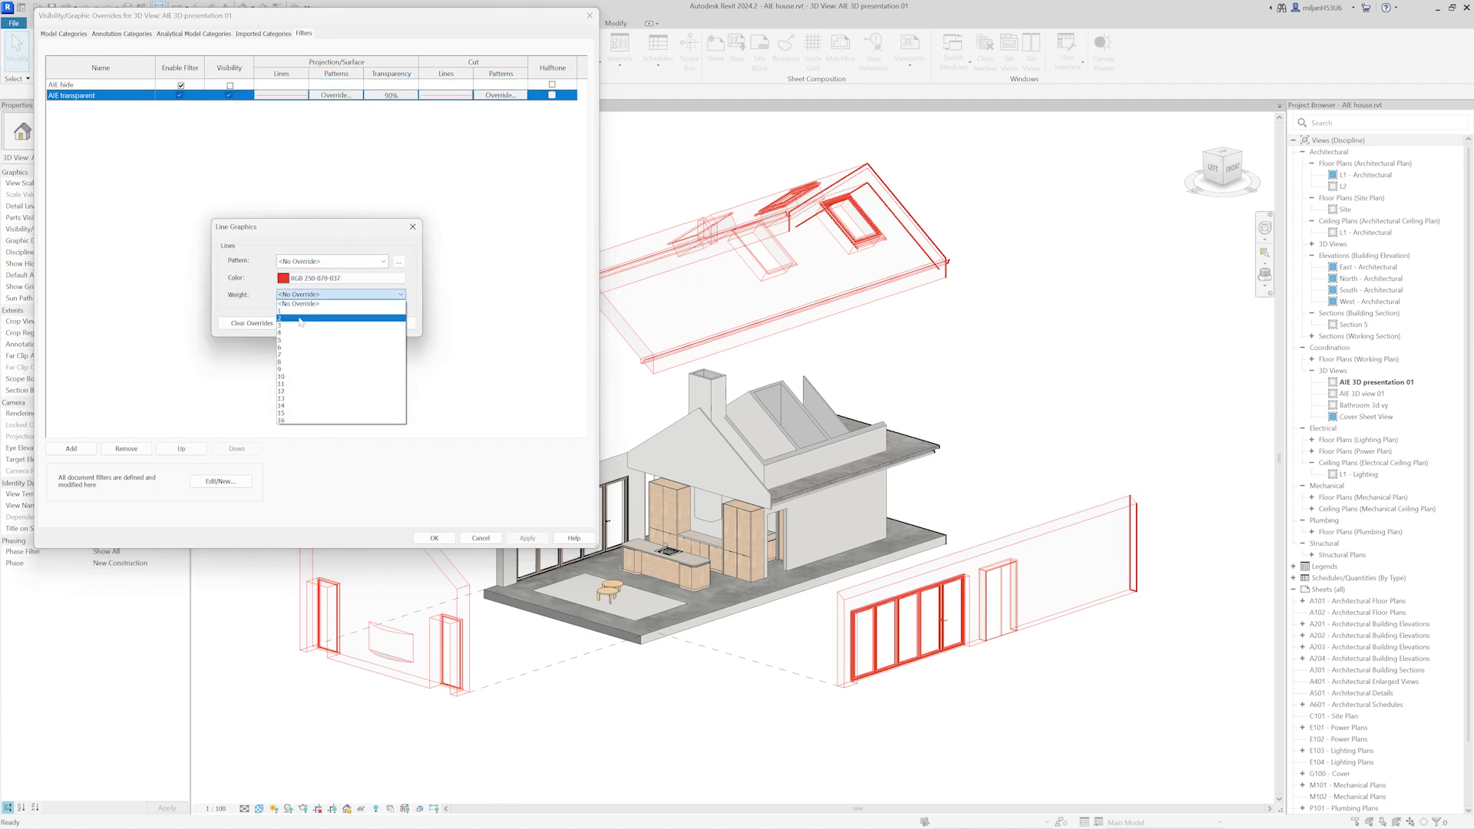
click(295, 316)
click(344, 323)
click(528, 538)
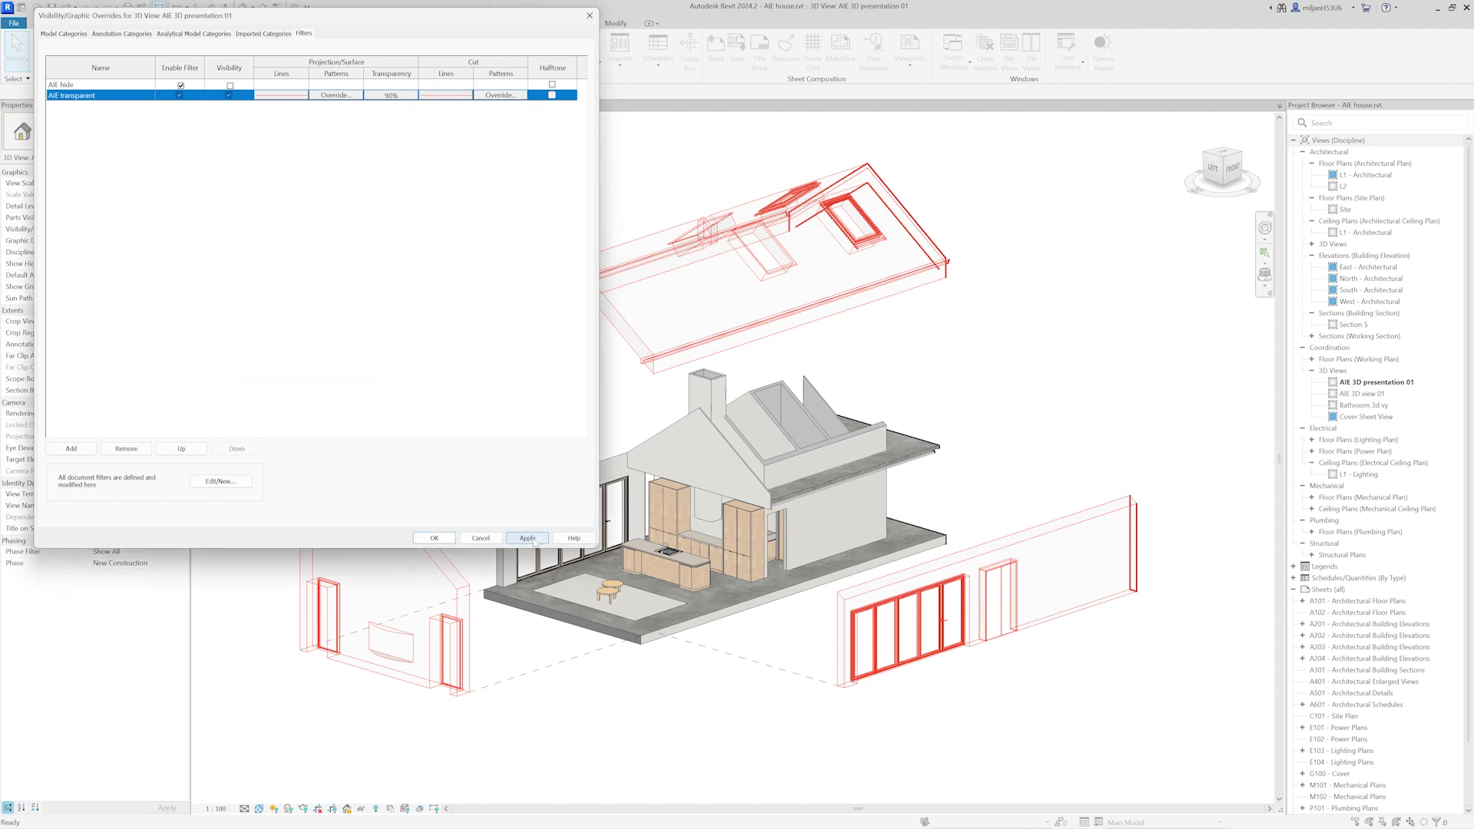
click(432, 538)
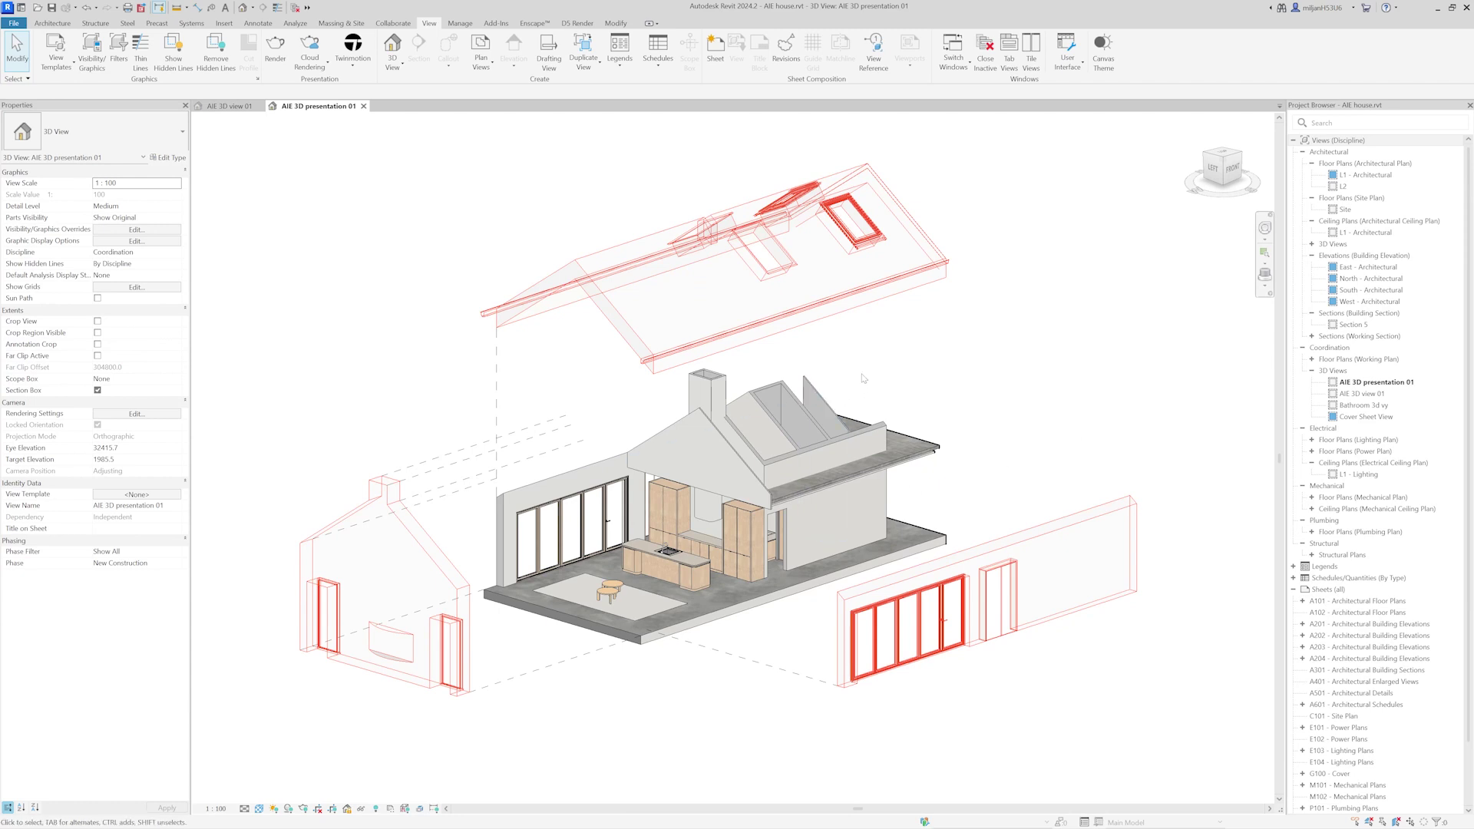
Change the projection line color of the AIE transparent filter to the off-white custom color RGB 238-237-235
key(v)
key(g)
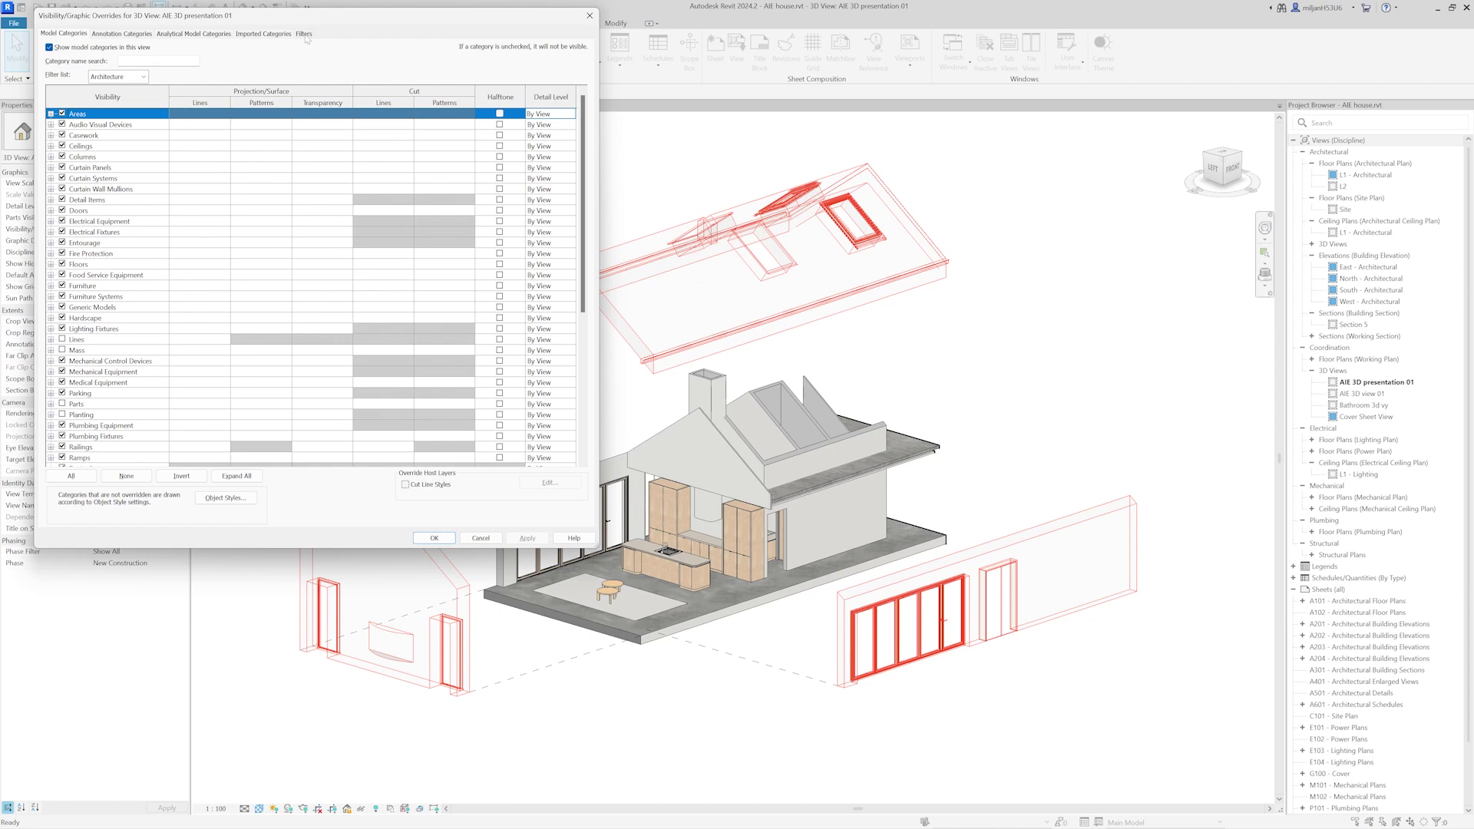
click(304, 33)
click(304, 96)
click(304, 95)
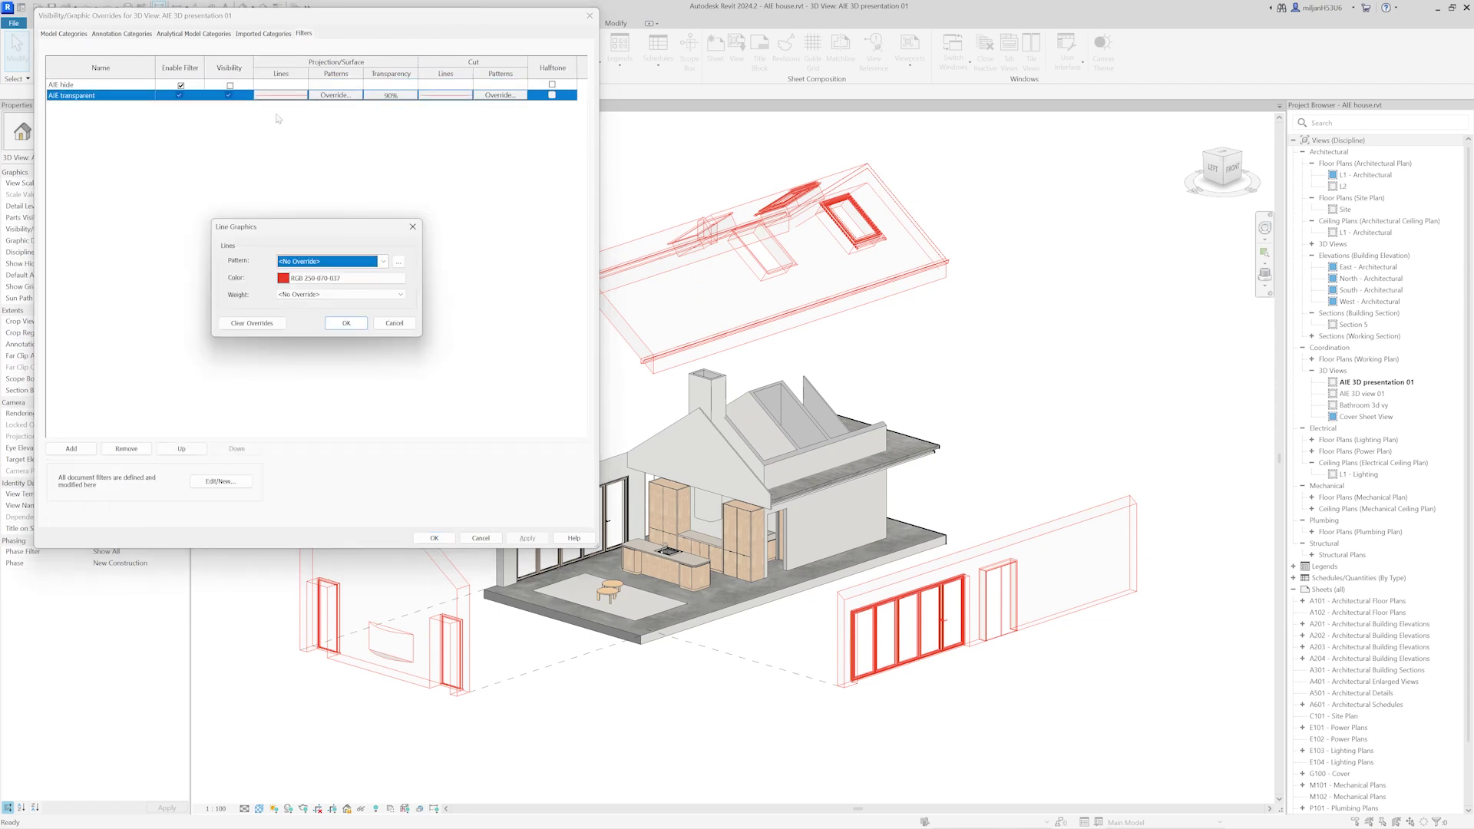
click(304, 280)
click(241, 304)
click(363, 378)
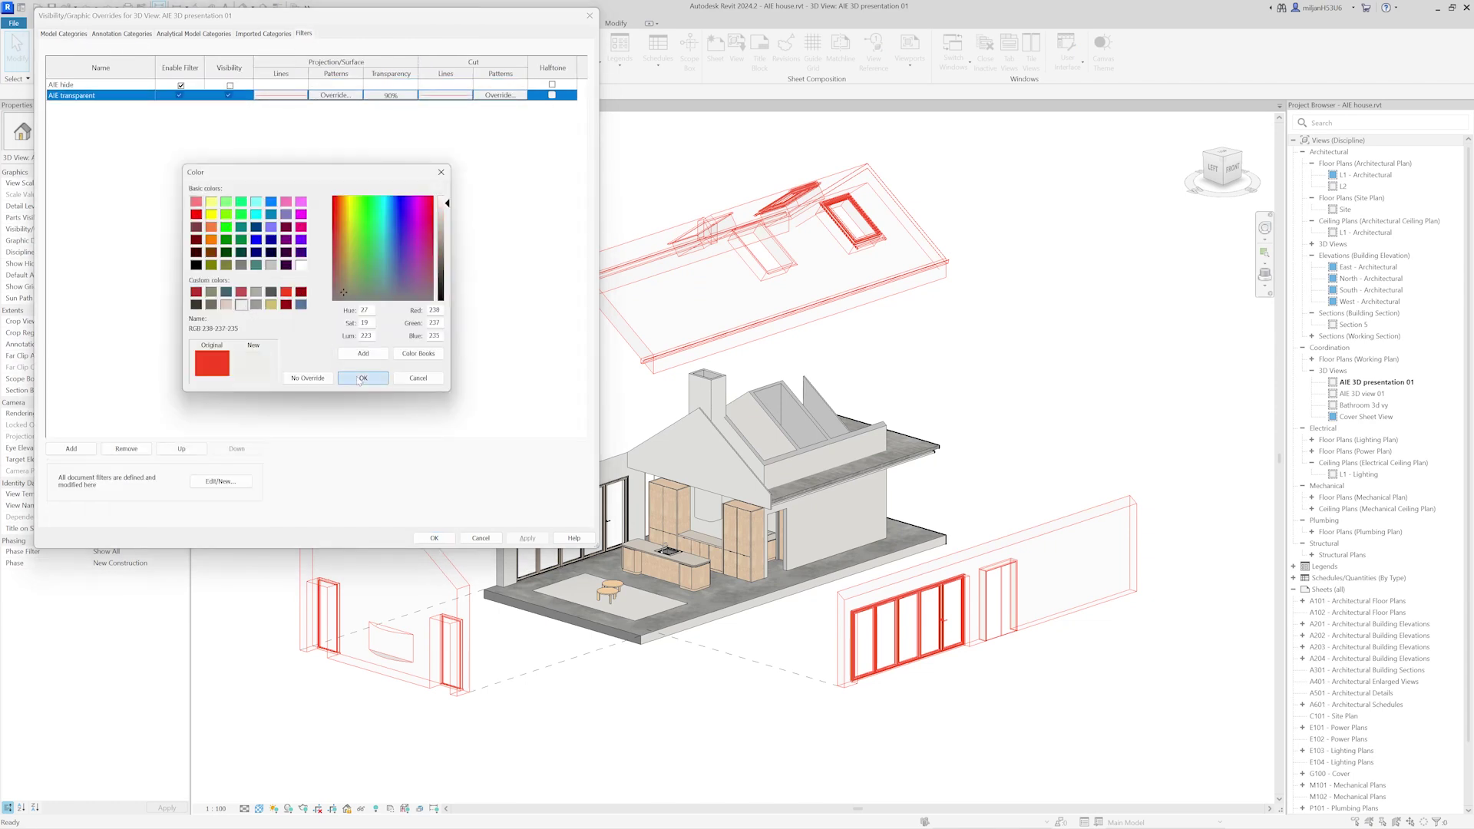
click(341, 328)
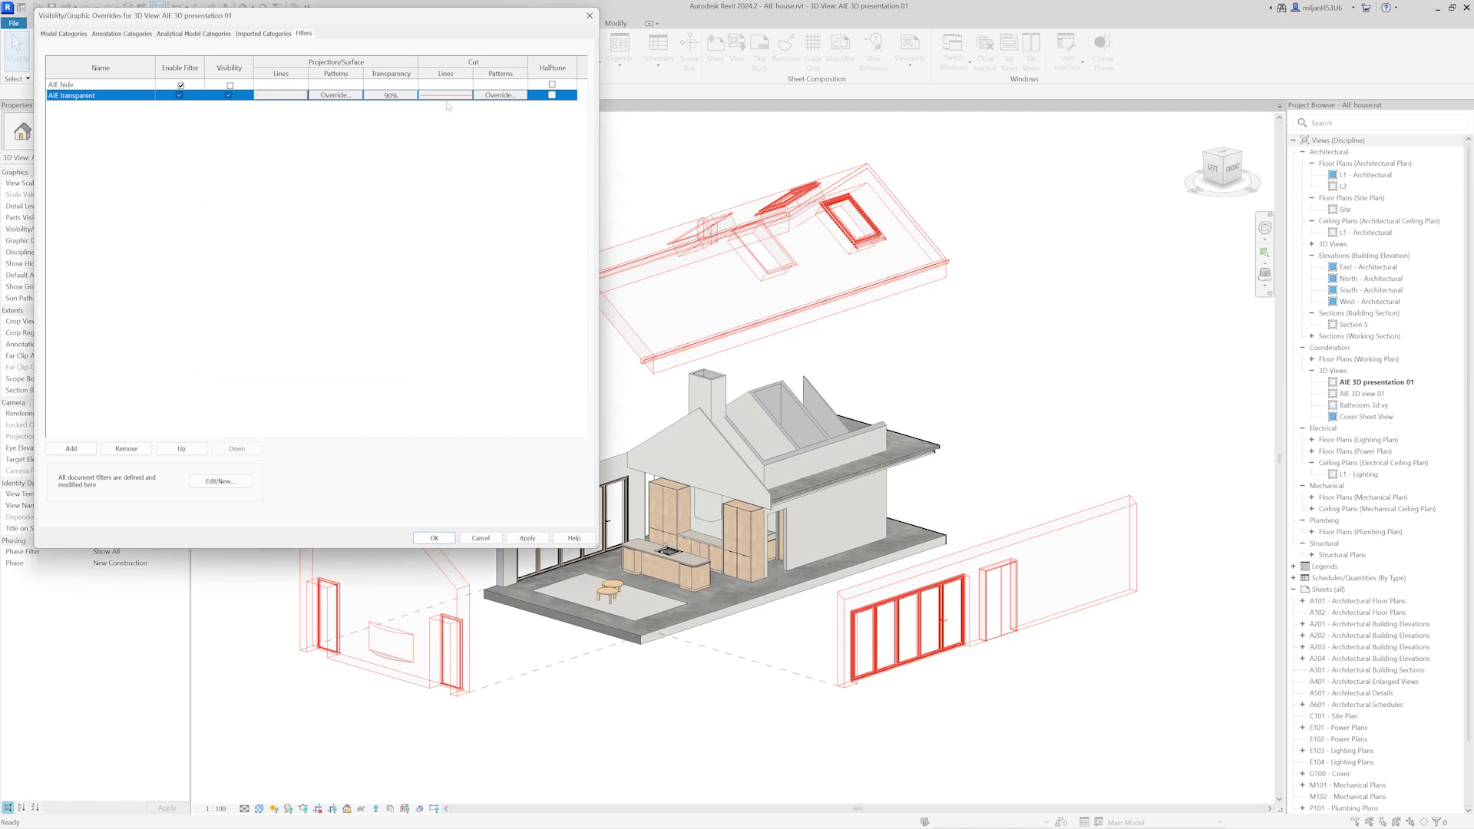
Change the cut line color of the AIE transparent filter to a pale neutral custom color and apply the overrides
click(448, 96)
click(331, 276)
click(253, 310)
click(363, 378)
click(346, 322)
click(528, 538)
Override the line color of the Displacement Path annotation category with the off-white custom color and save the view overrides
click(121, 33)
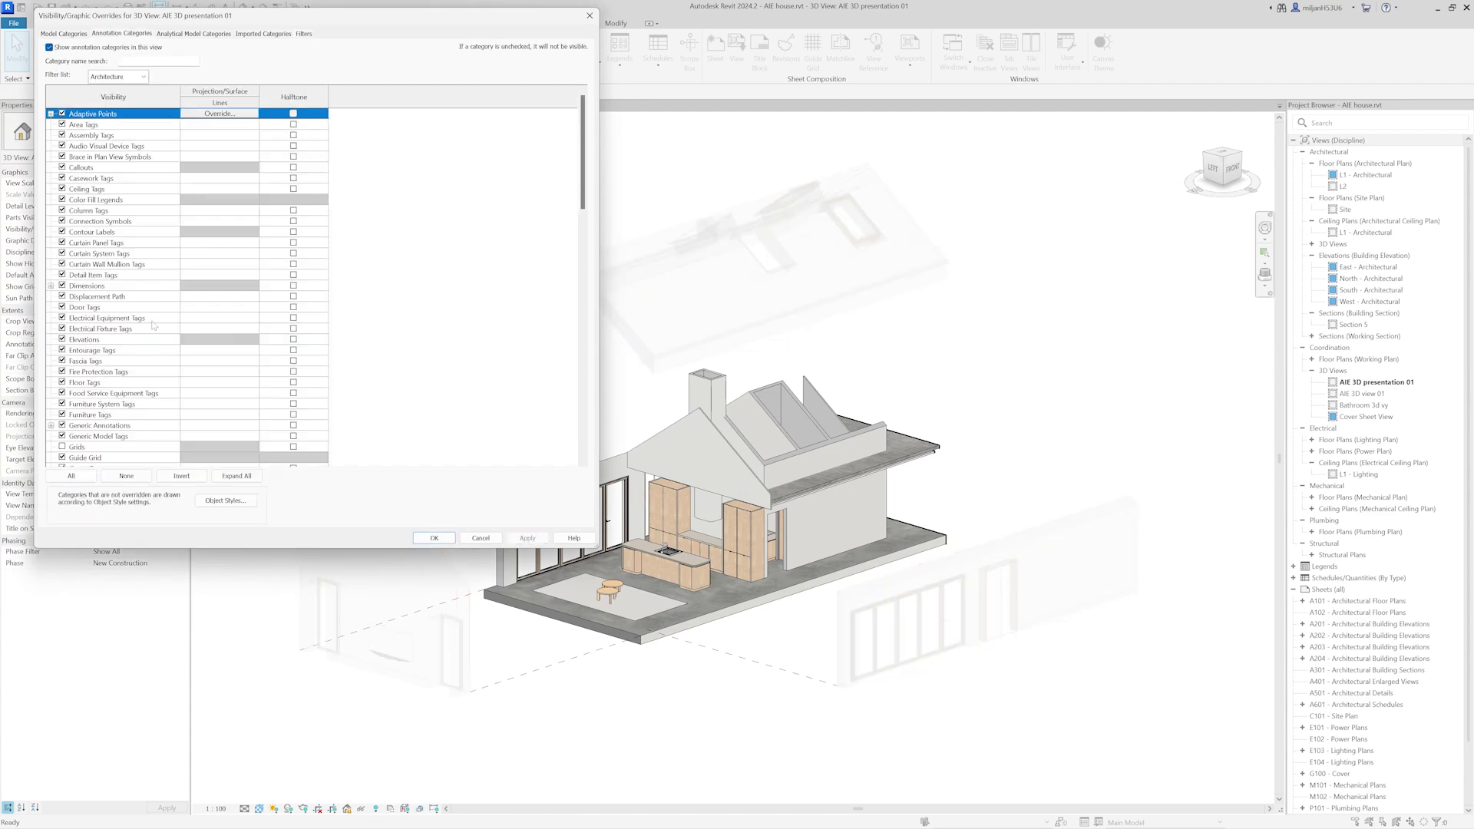
click(199, 296)
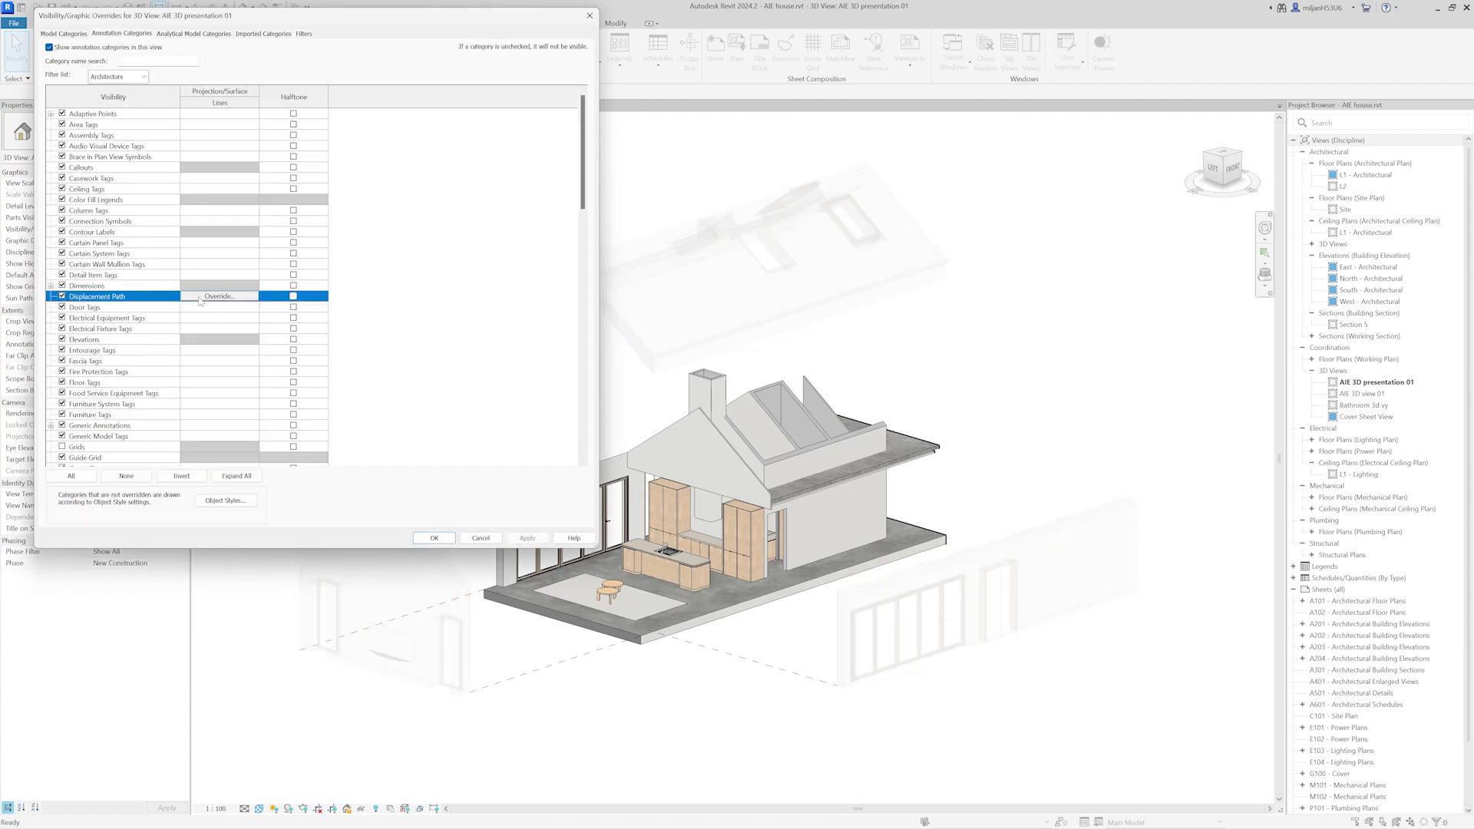
click(206, 296)
click(304, 278)
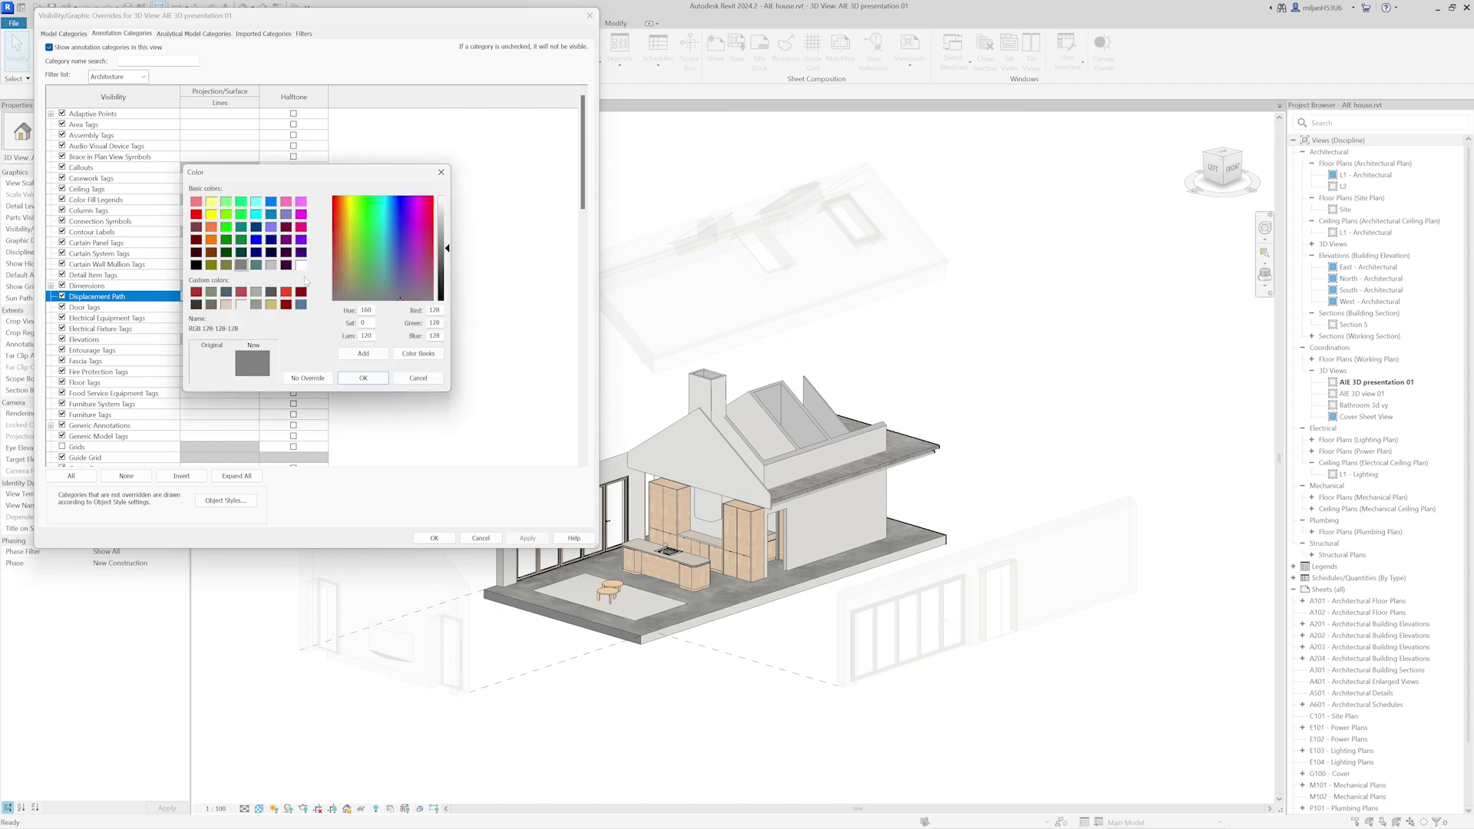
click(242, 304)
click(363, 377)
click(346, 322)
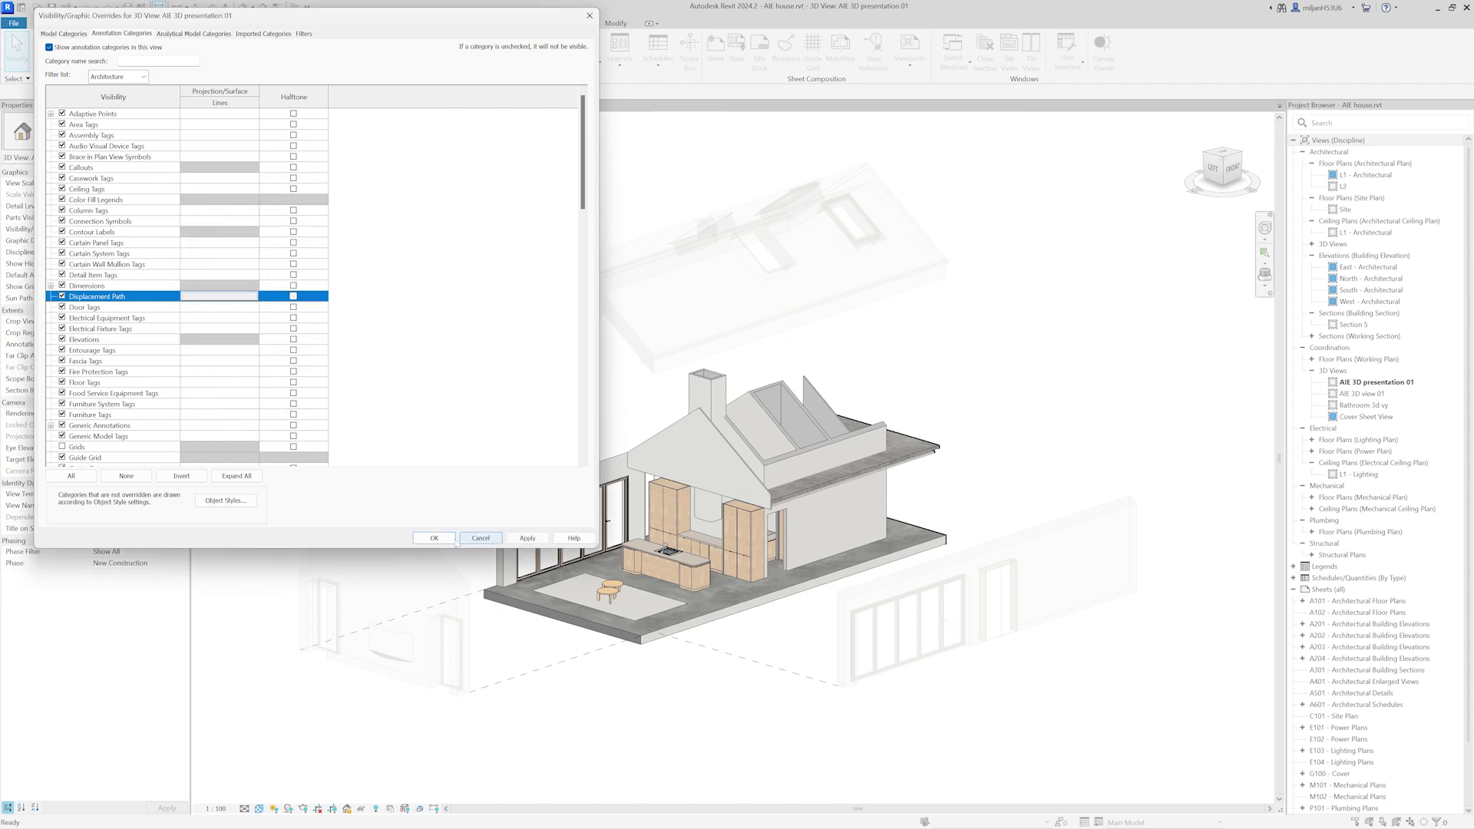
click(434, 537)
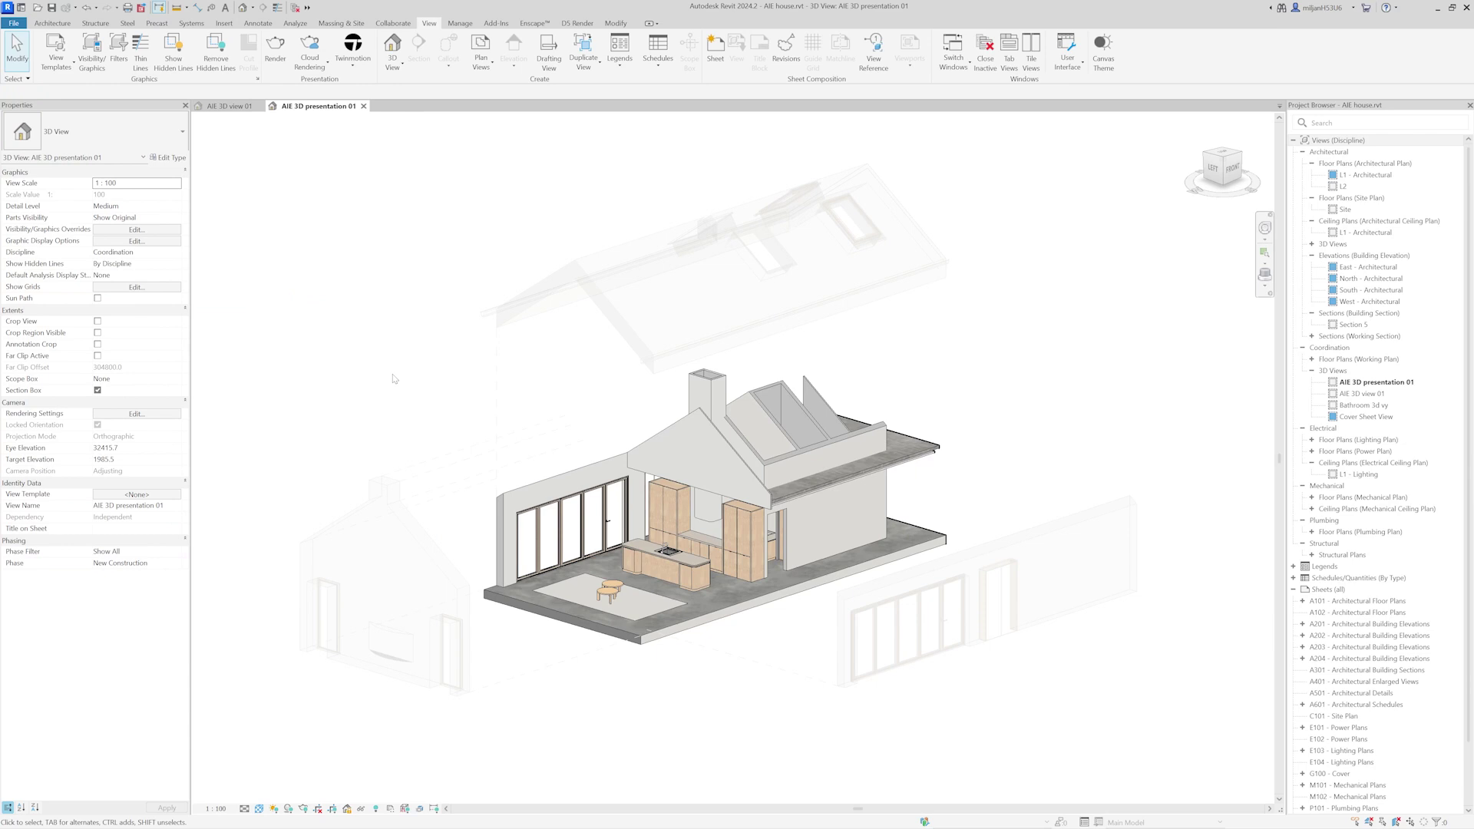
Enable Show Ambient Shadows in the view's Graphic Display Options and apply it
click(115, 242)
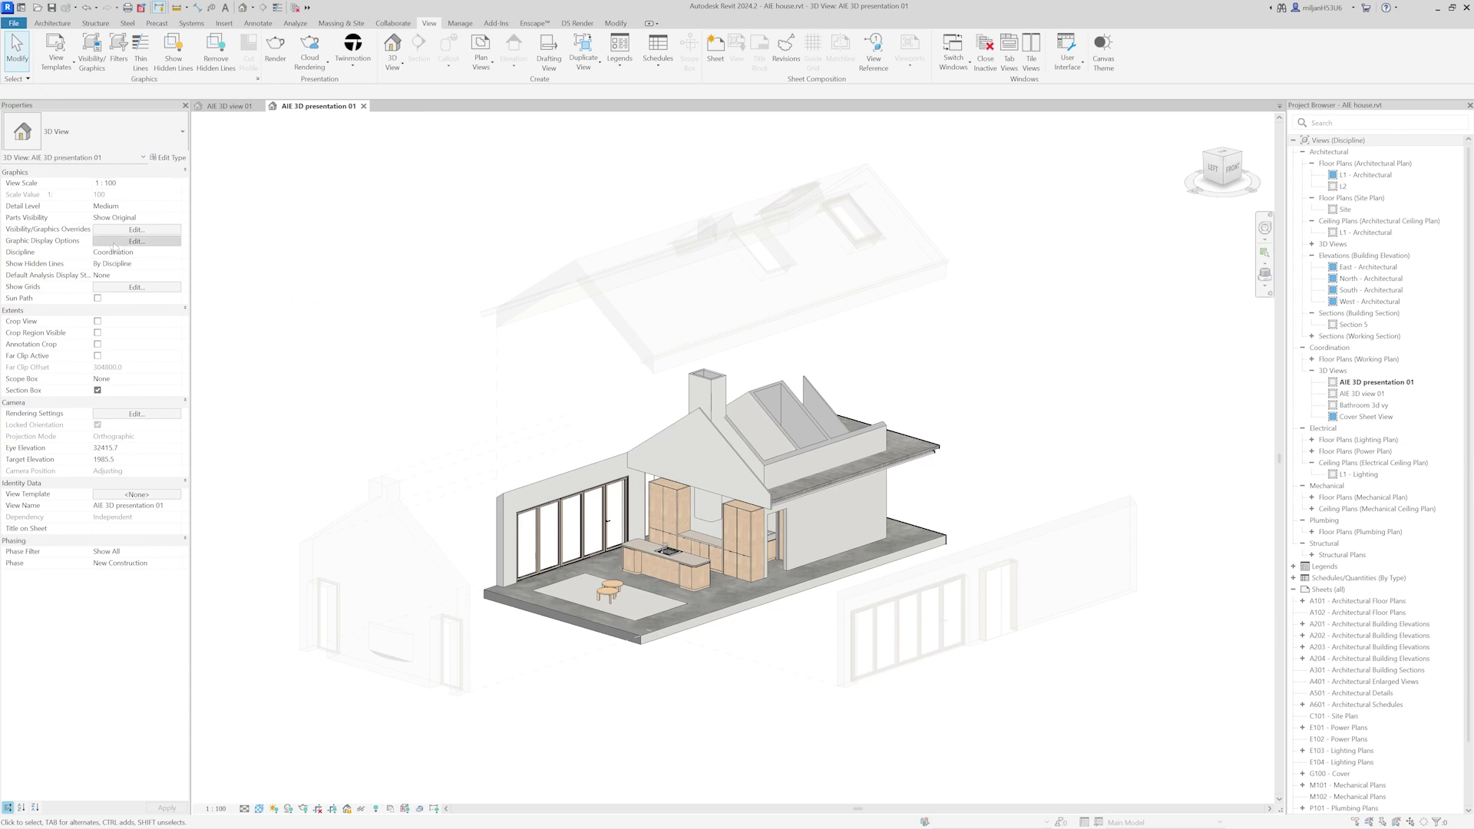
click(210, 247)
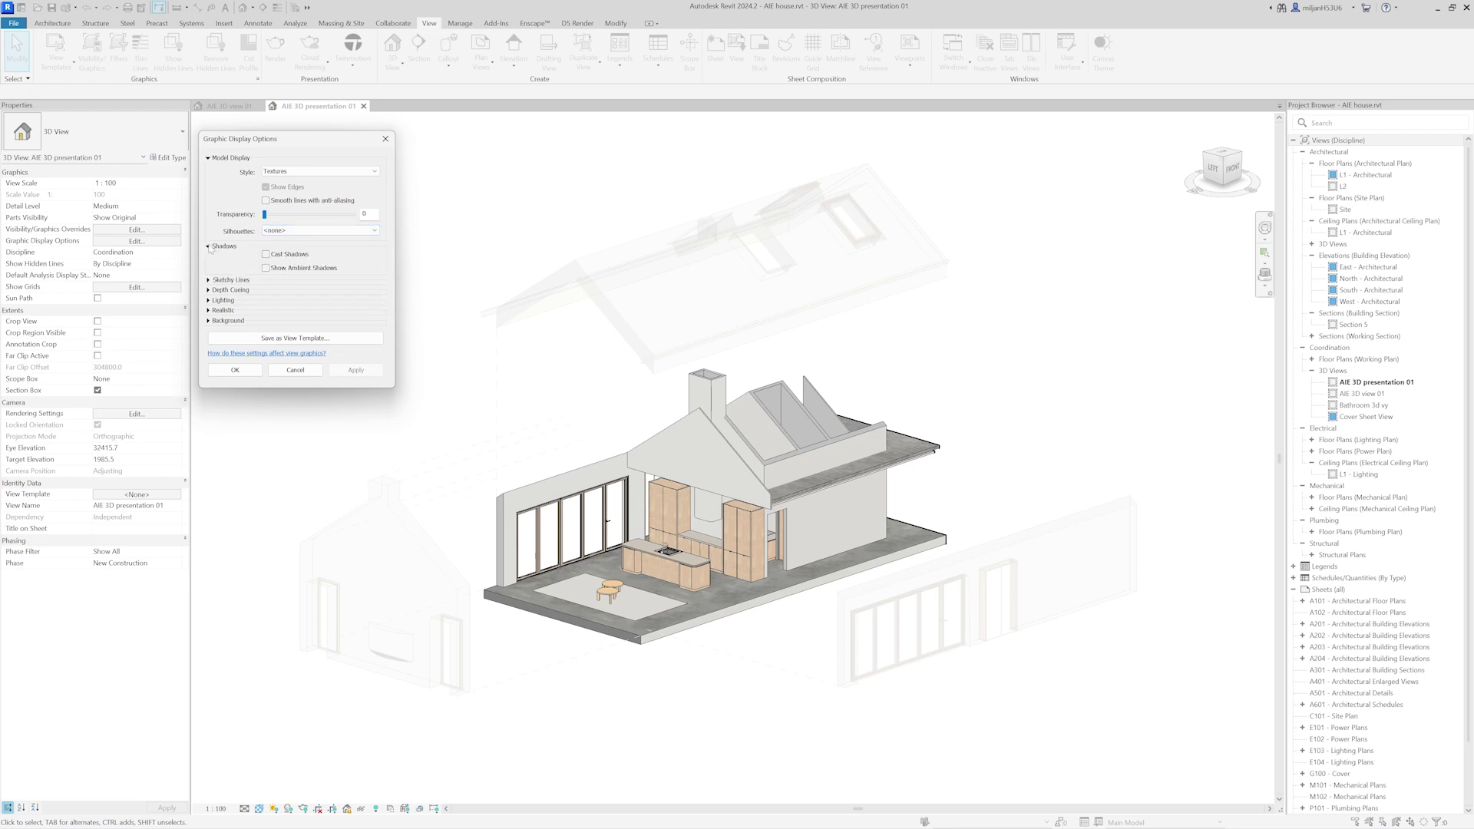
click(266, 269)
click(356, 372)
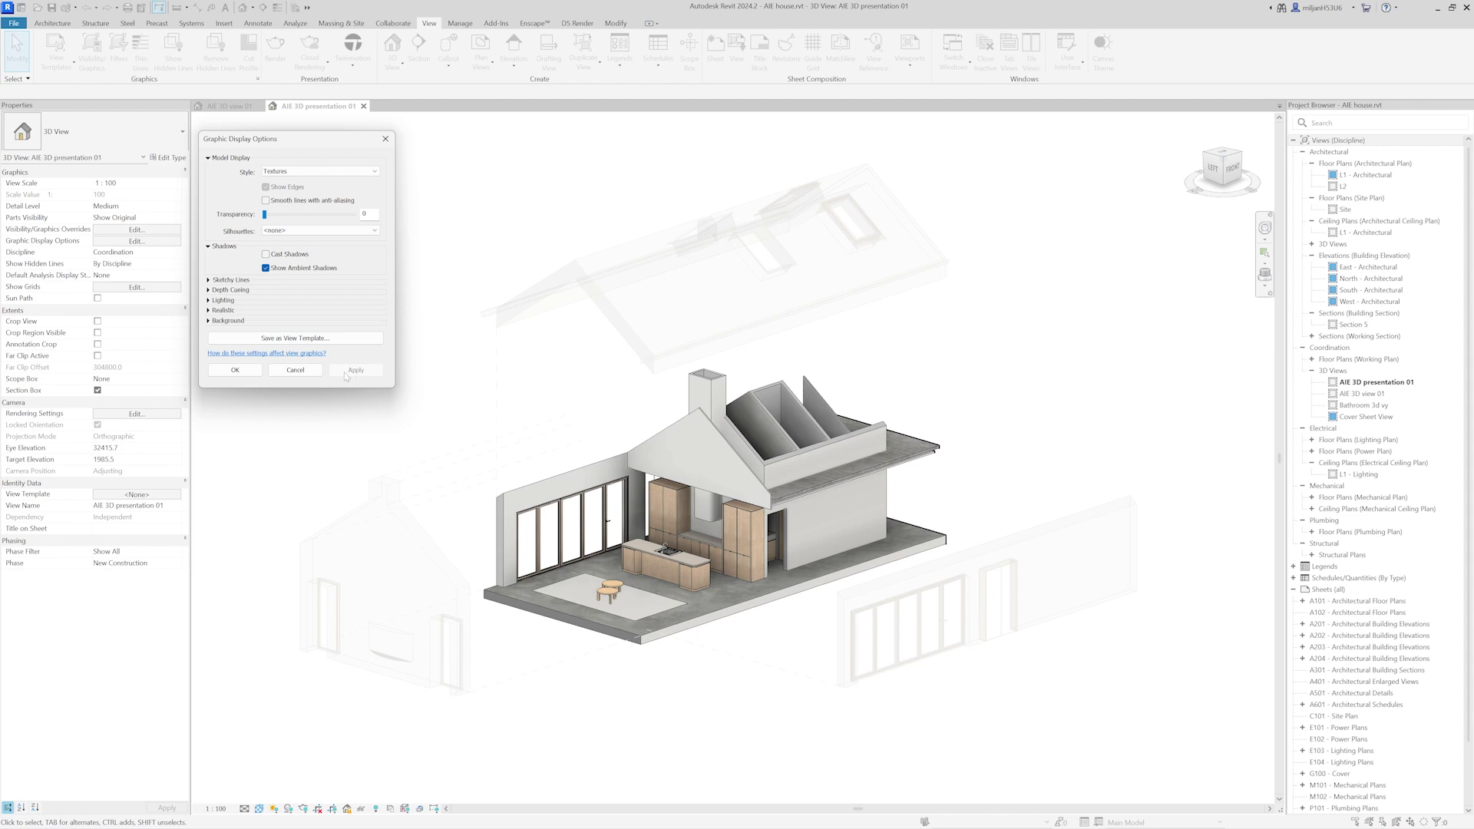
Set the background of the AIE 3D presentation 01 view to Gradient in its graphic display options
click(228, 321)
click(284, 337)
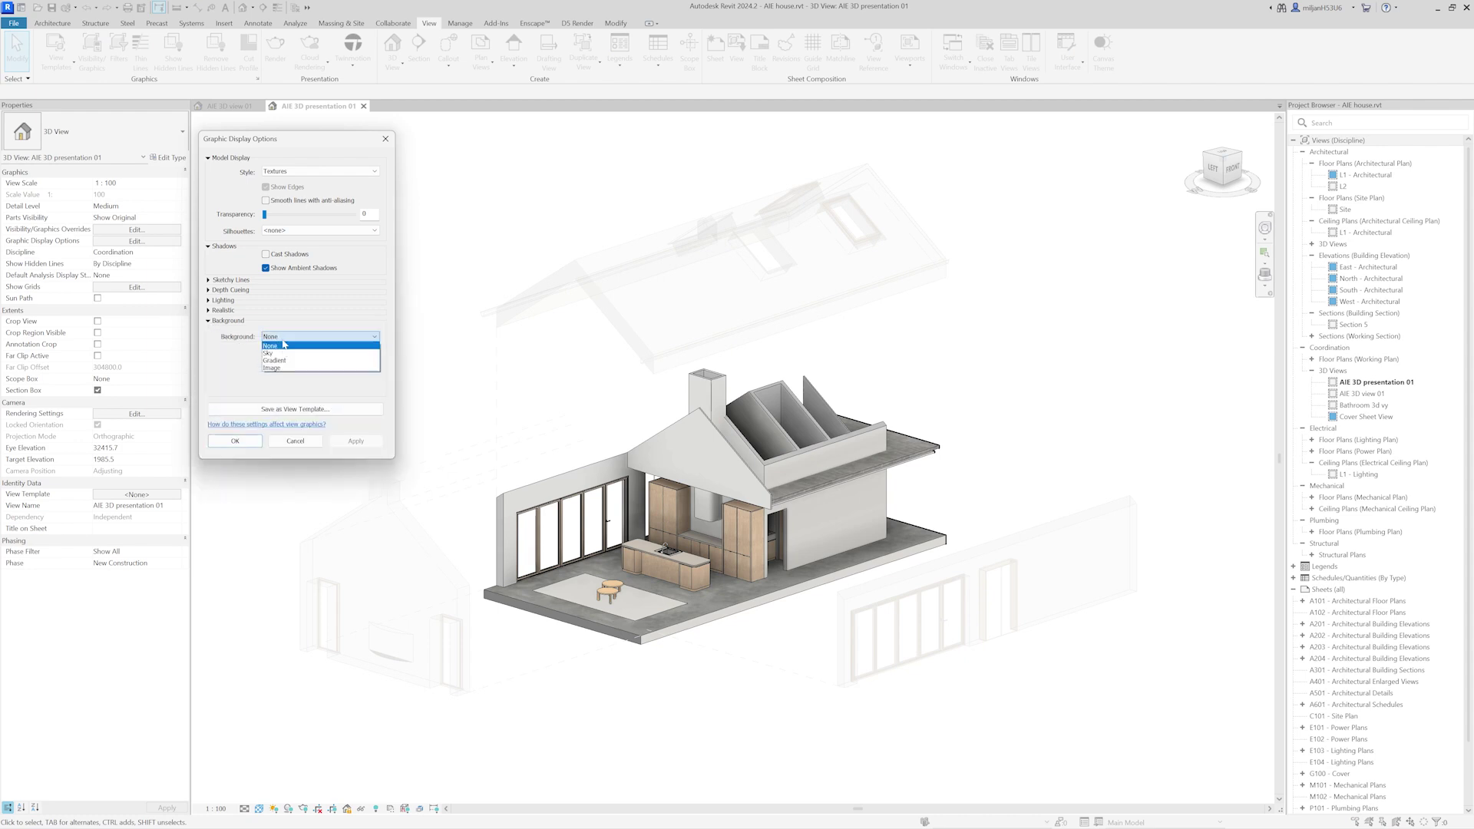
click(285, 360)
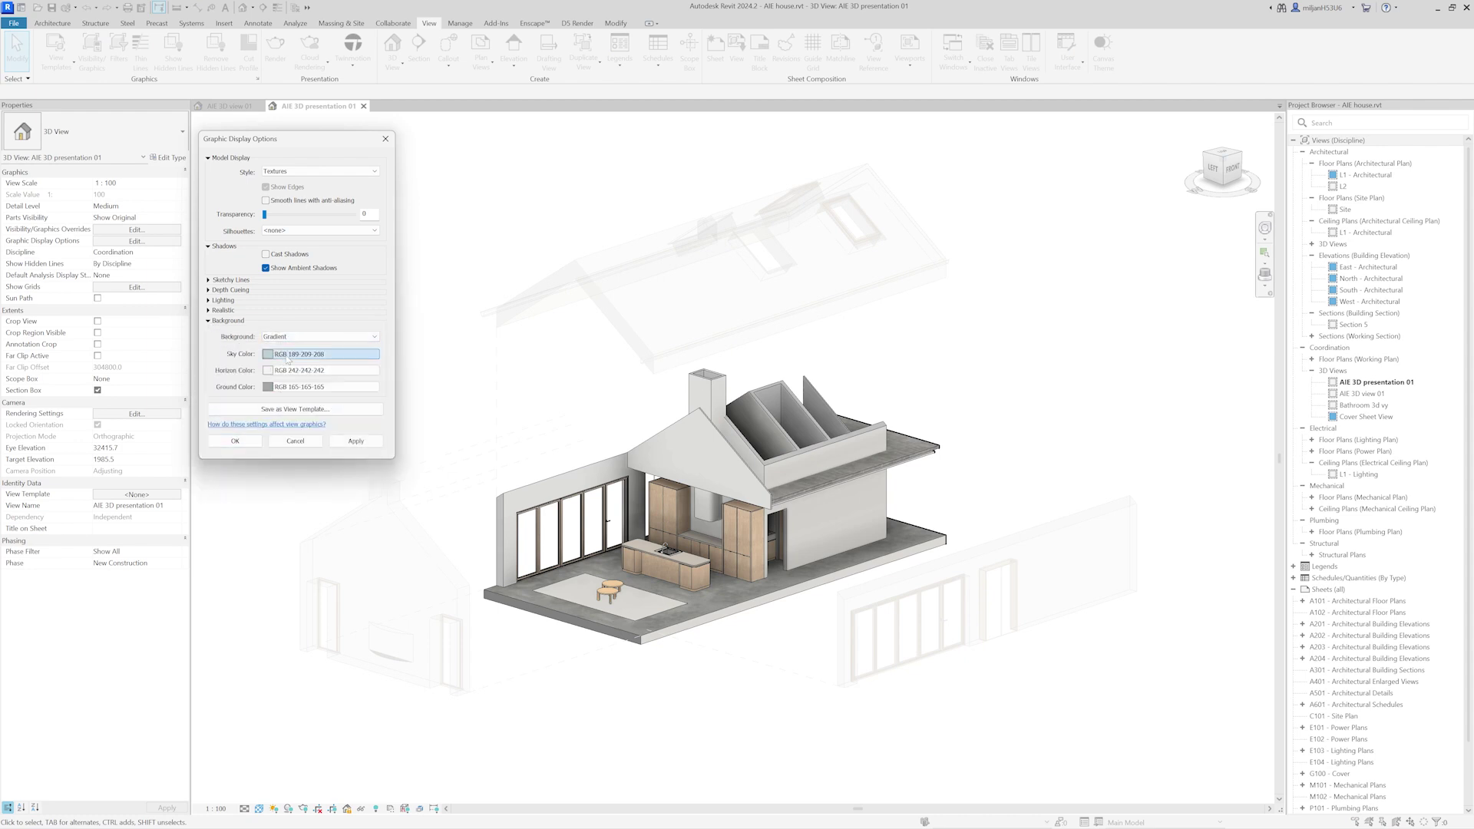
Set the gradient's sky, horizon and ground colors to the dark gray custom color RGB 088-089-091 and apply the background
click(288, 355)
click(251, 308)
double_click(251, 309)
click(288, 373)
click(251, 309)
click(344, 395)
click(295, 387)
double_click(251, 309)
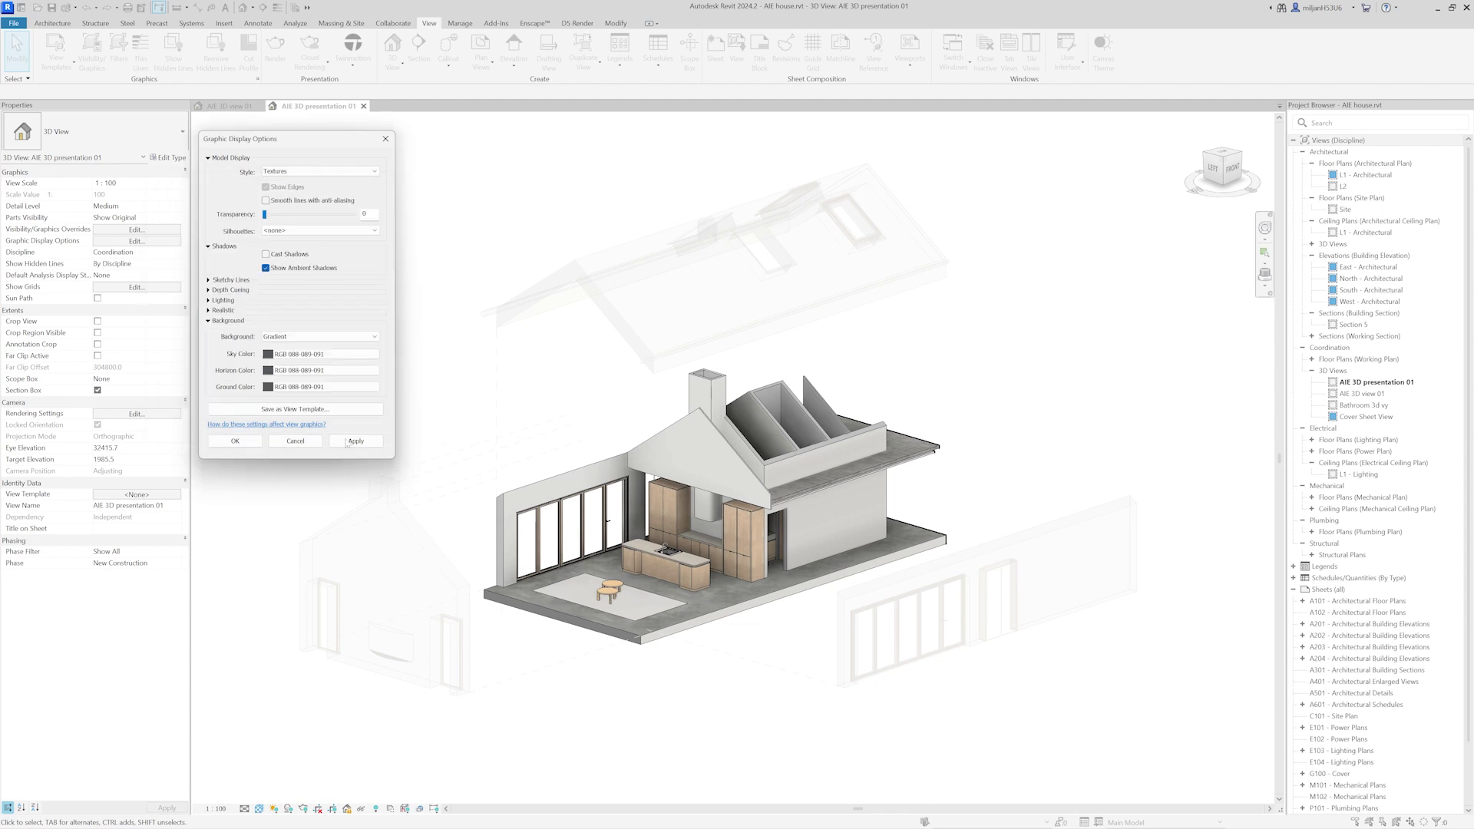
click(355, 441)
click(295, 441)
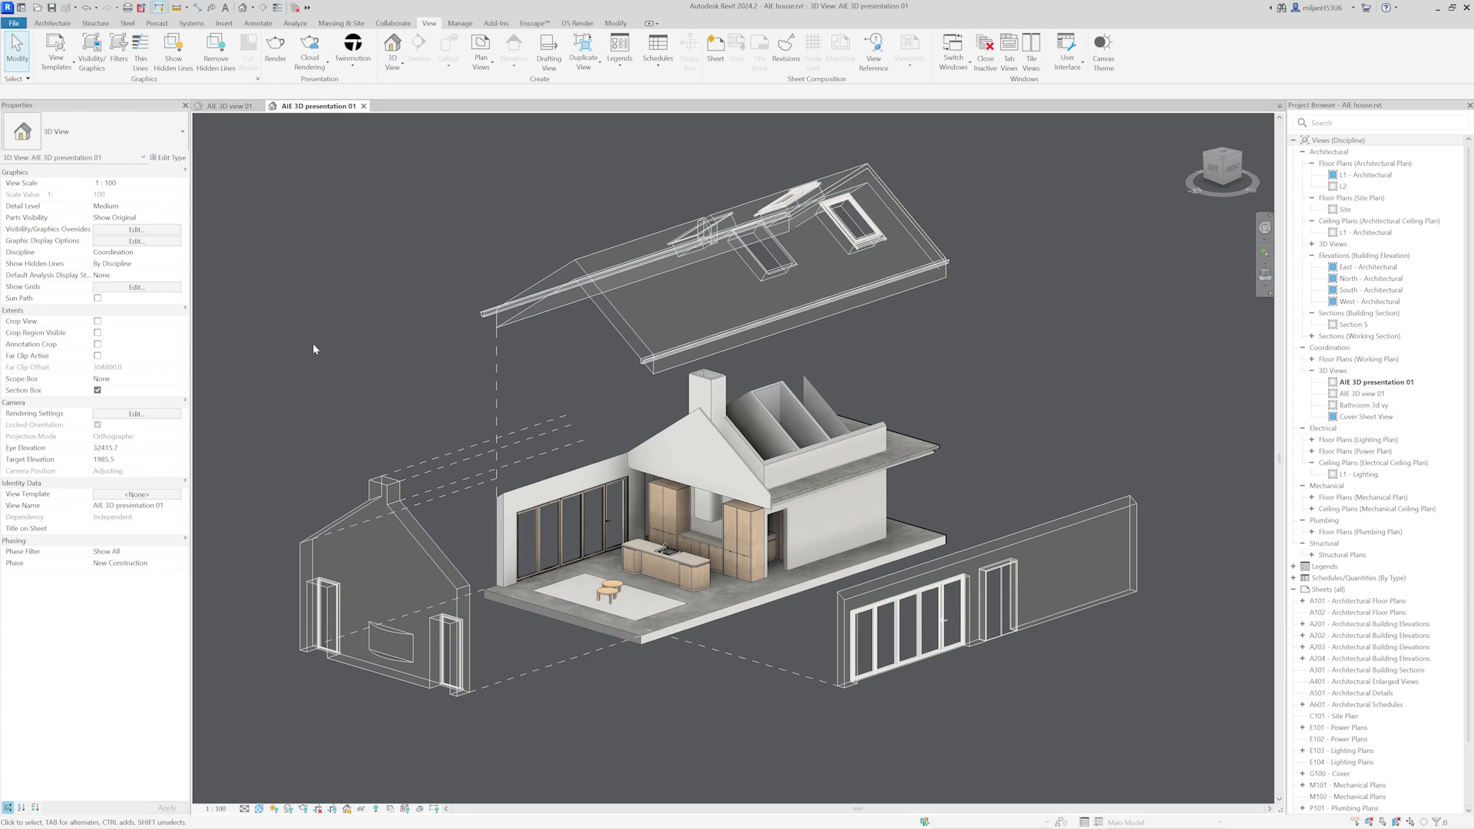
Duplicate the AIE 3D presentation 01 view with detailing and rename the copy AIE 3D presentation 02
right_click(1374, 382)
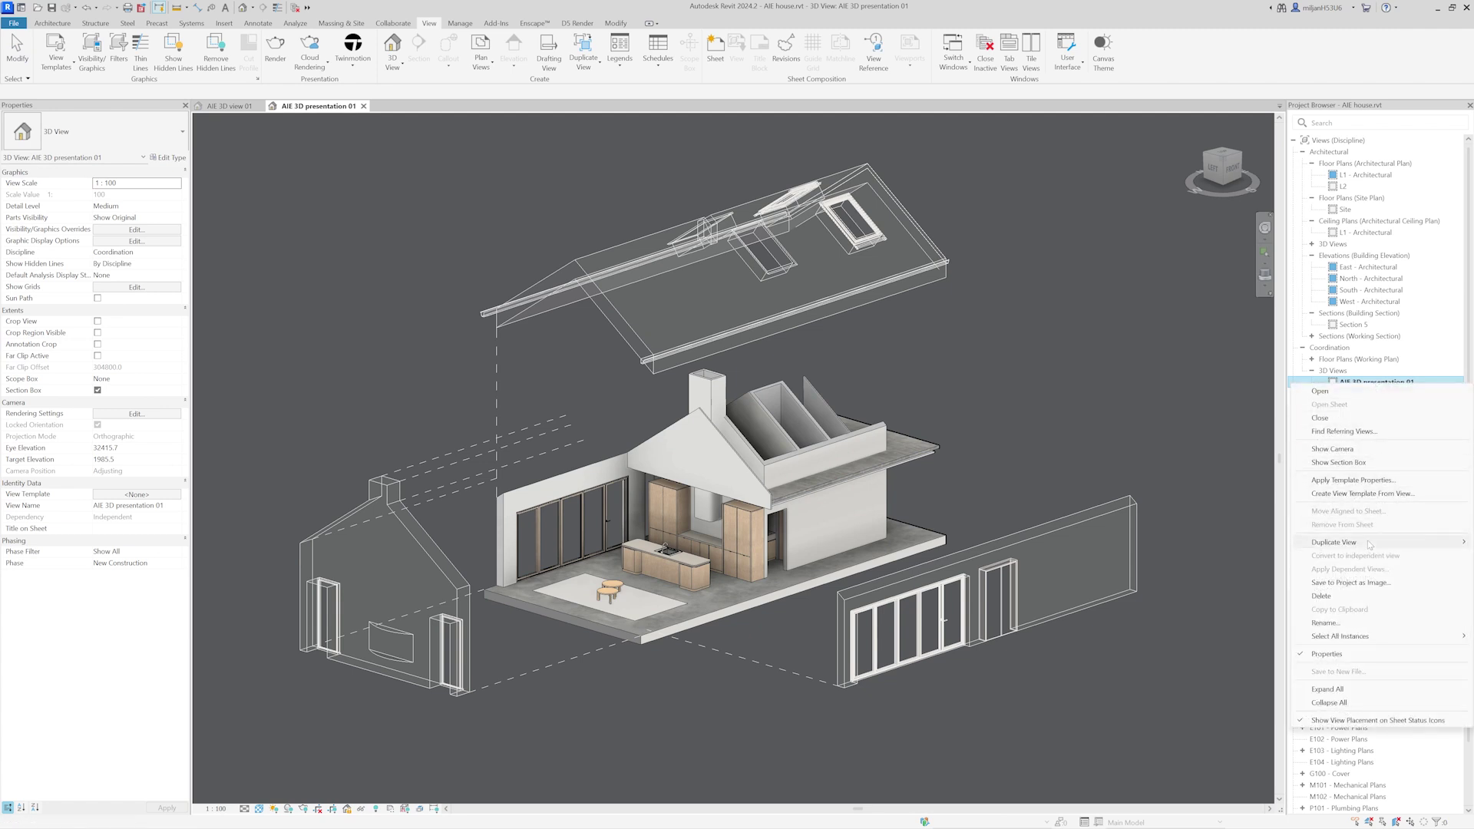
mouse_move(1366, 547)
click(1231, 555)
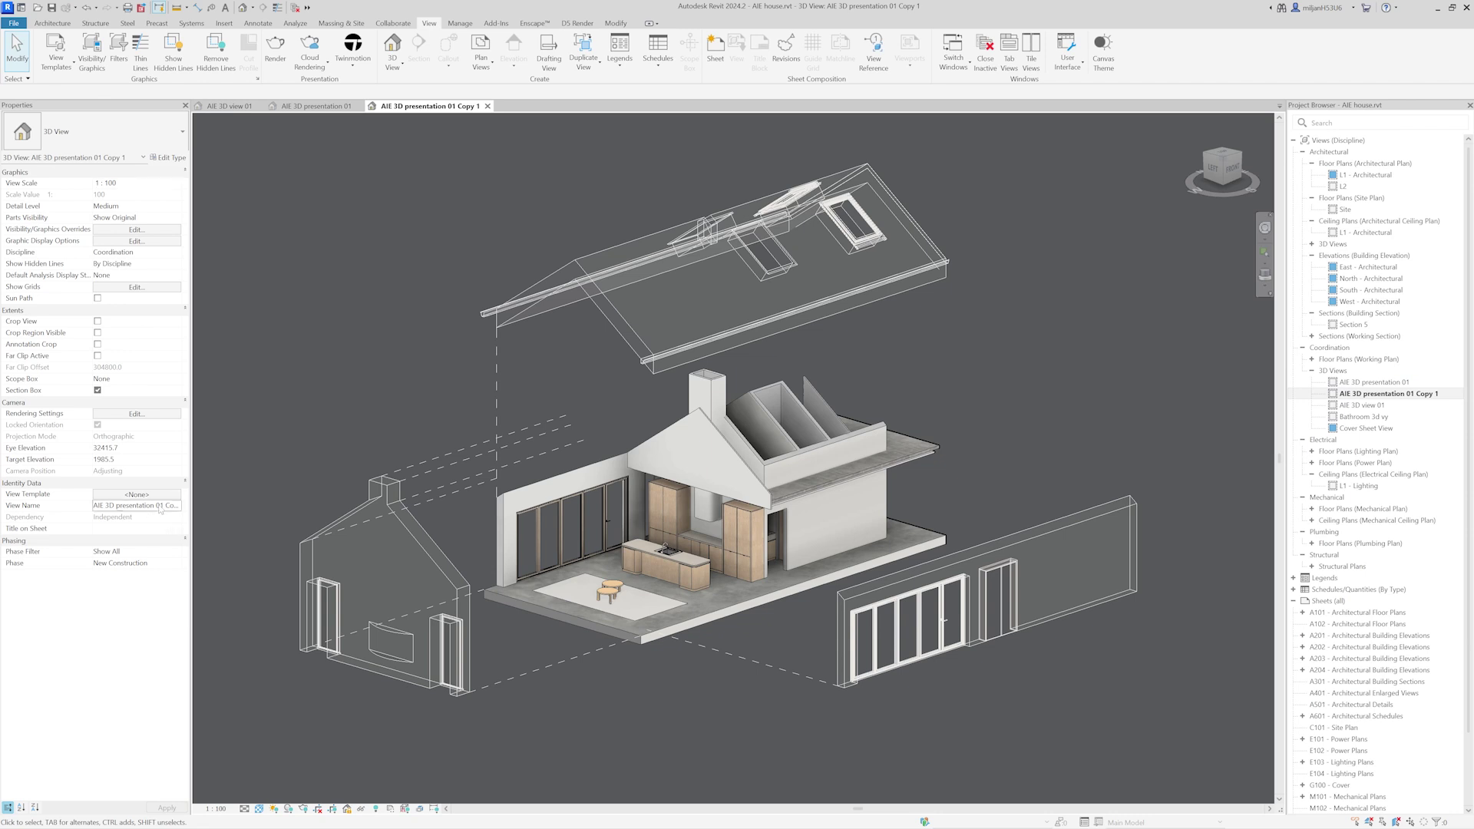
click(162, 506)
text(AIE 3D presentation 02)
key(Return)
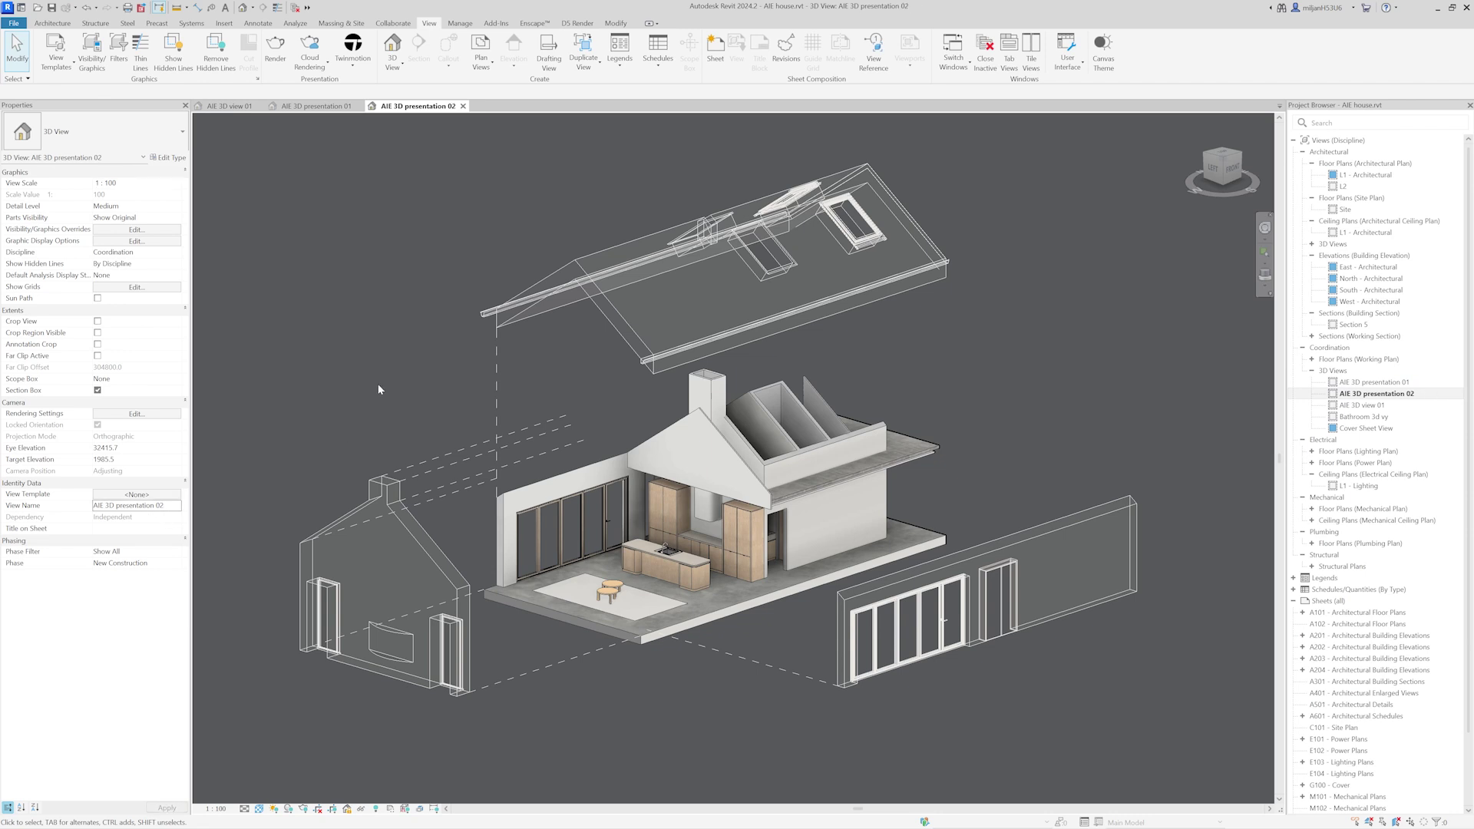
Override the projection line color of the AIE transparent filter with the dark gray custom color RGB 088-089-091
key(v)
key(v)
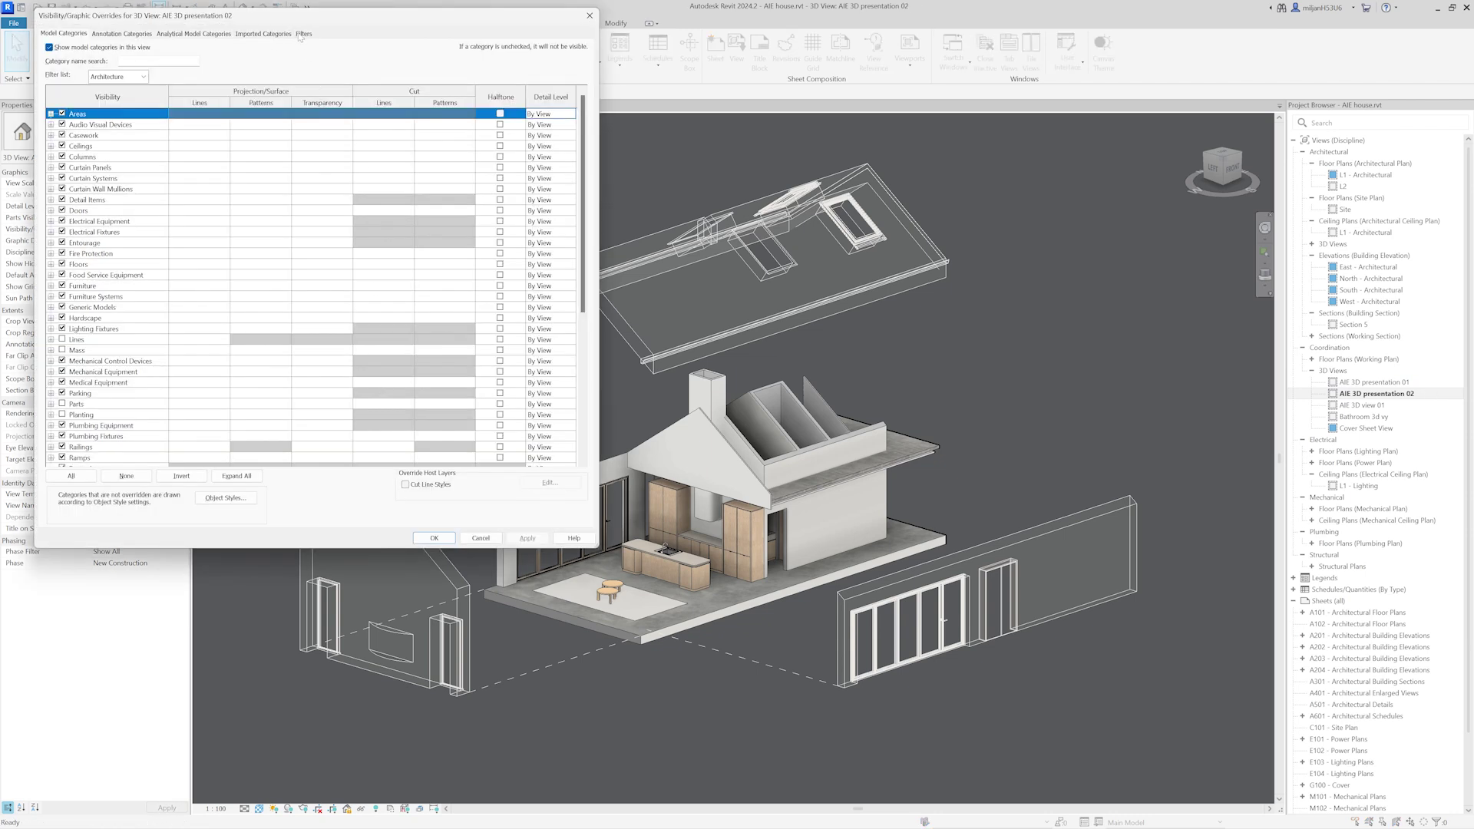
click(304, 34)
click(281, 95)
click(281, 95)
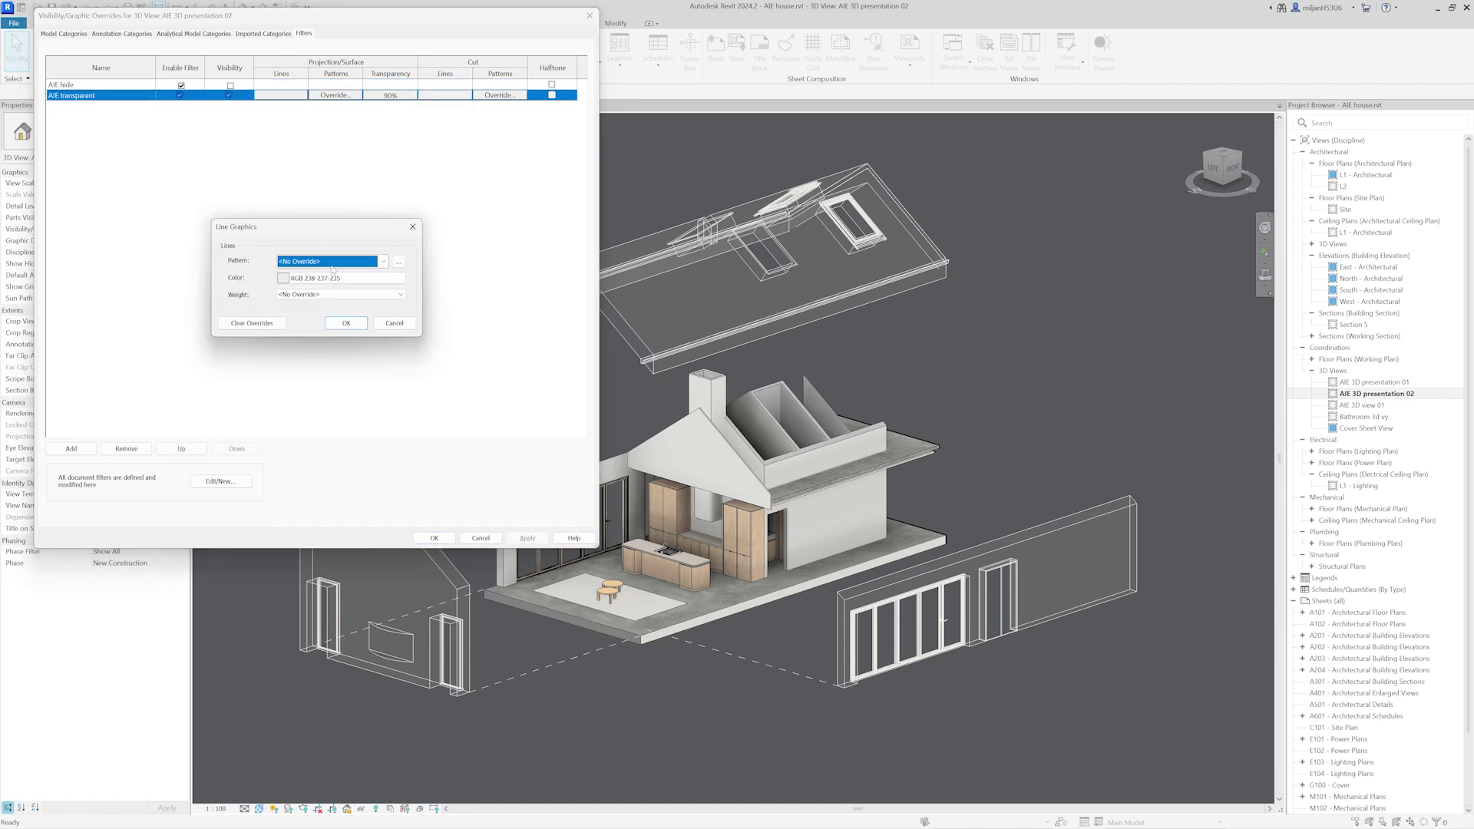
click(327, 281)
click(271, 291)
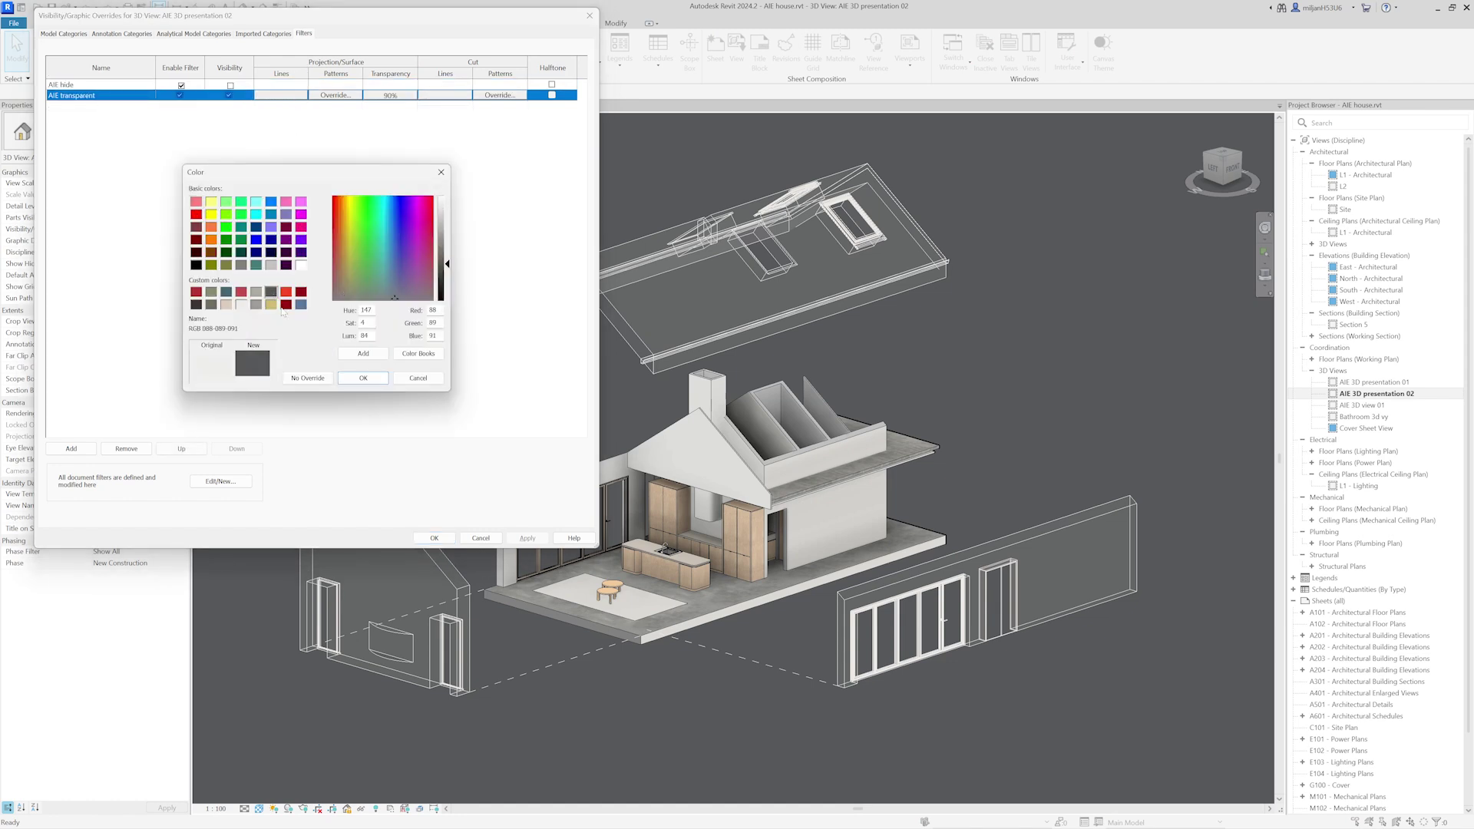
click(364, 378)
click(354, 322)
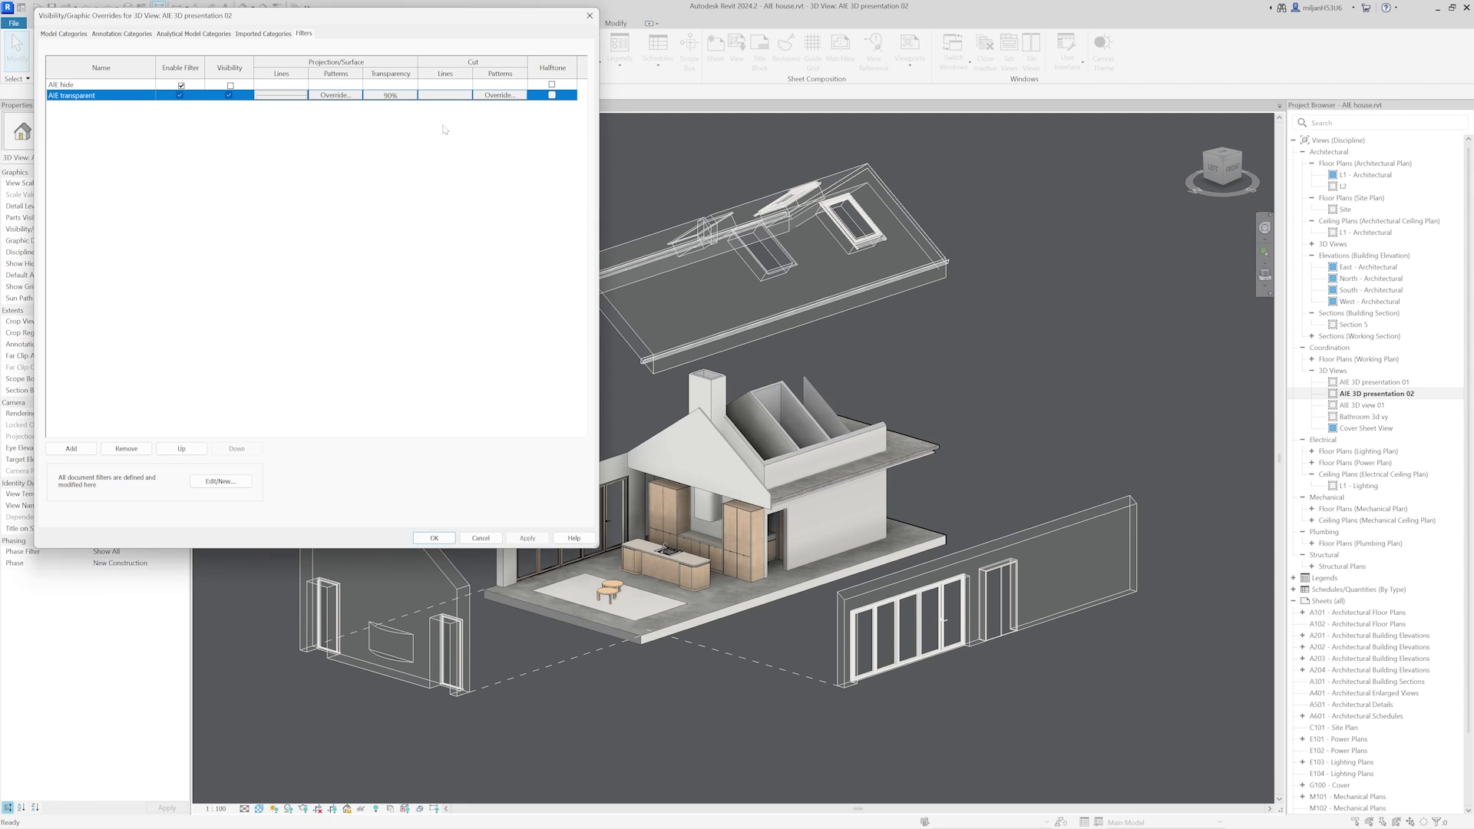
Override the cut line color of the AIE transparent filter with RGB 088-089-091 and apply the view overrides
click(461, 99)
click(329, 282)
click(271, 292)
click(366, 378)
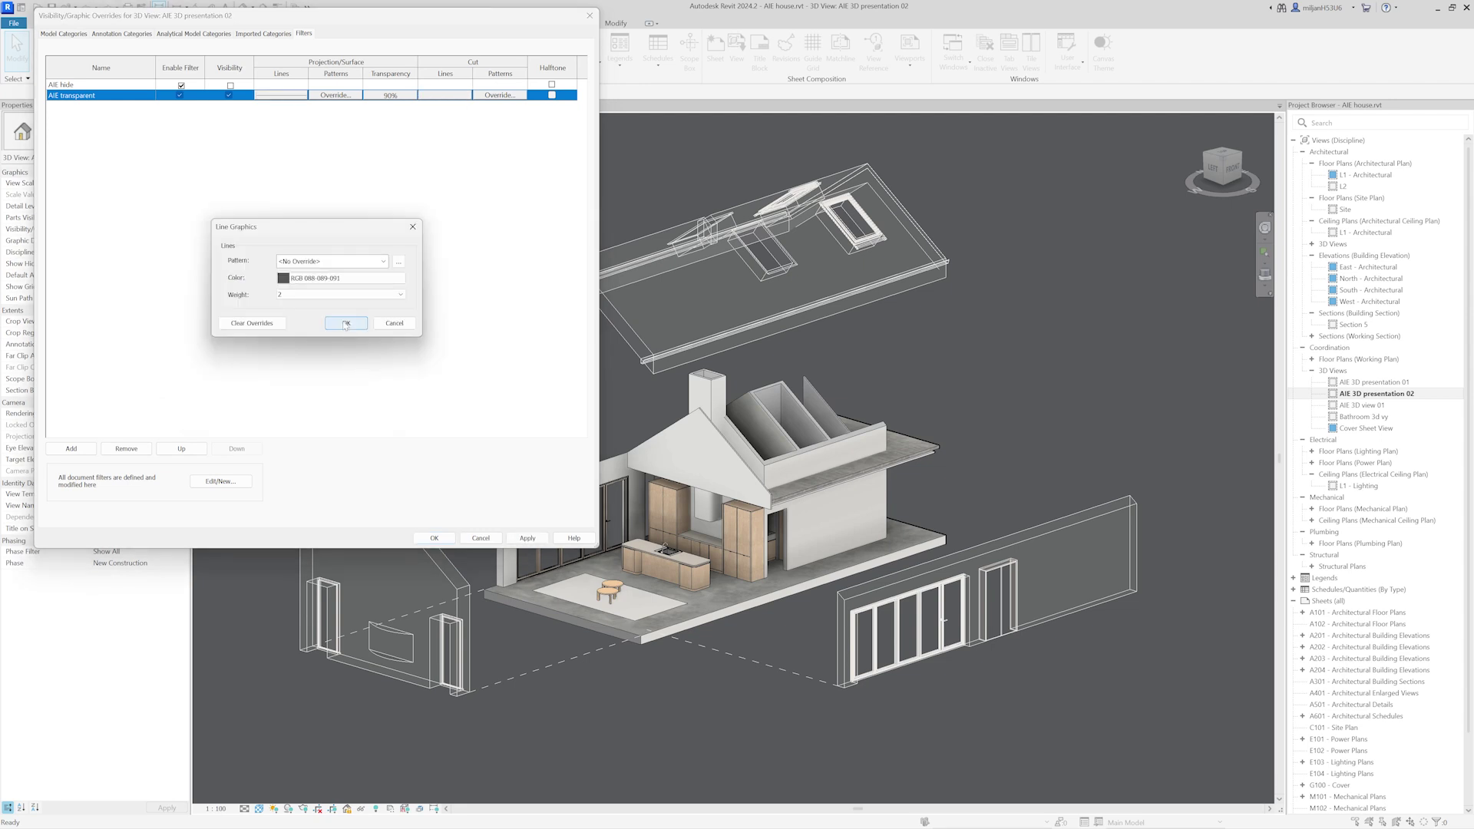
click(353, 322)
click(528, 538)
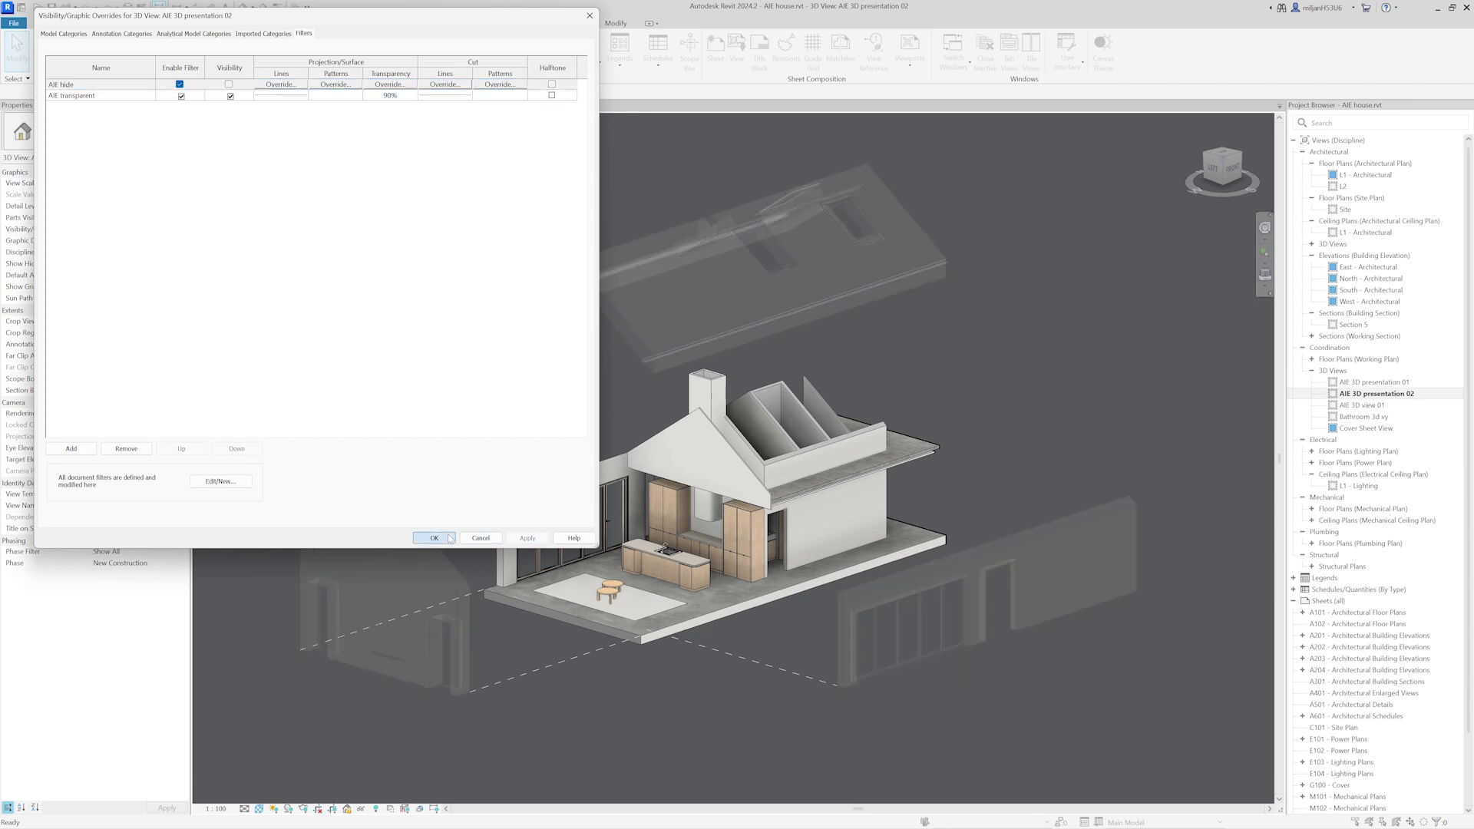
click(434, 538)
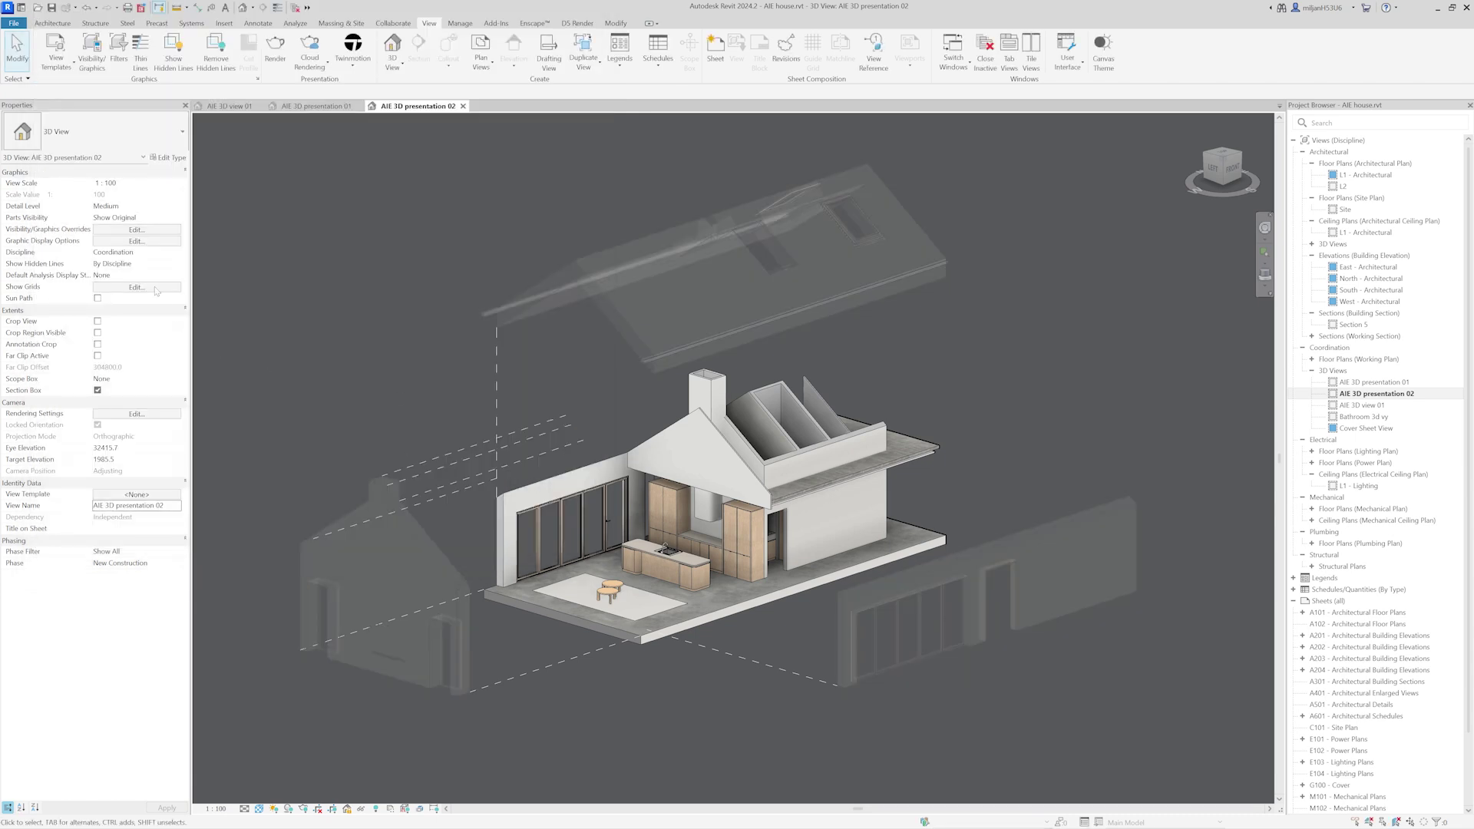
Set the gradient background's sky, horizon and ground colors to the off-white custom color RGB 238-237-235 and apply the display options
click(149, 241)
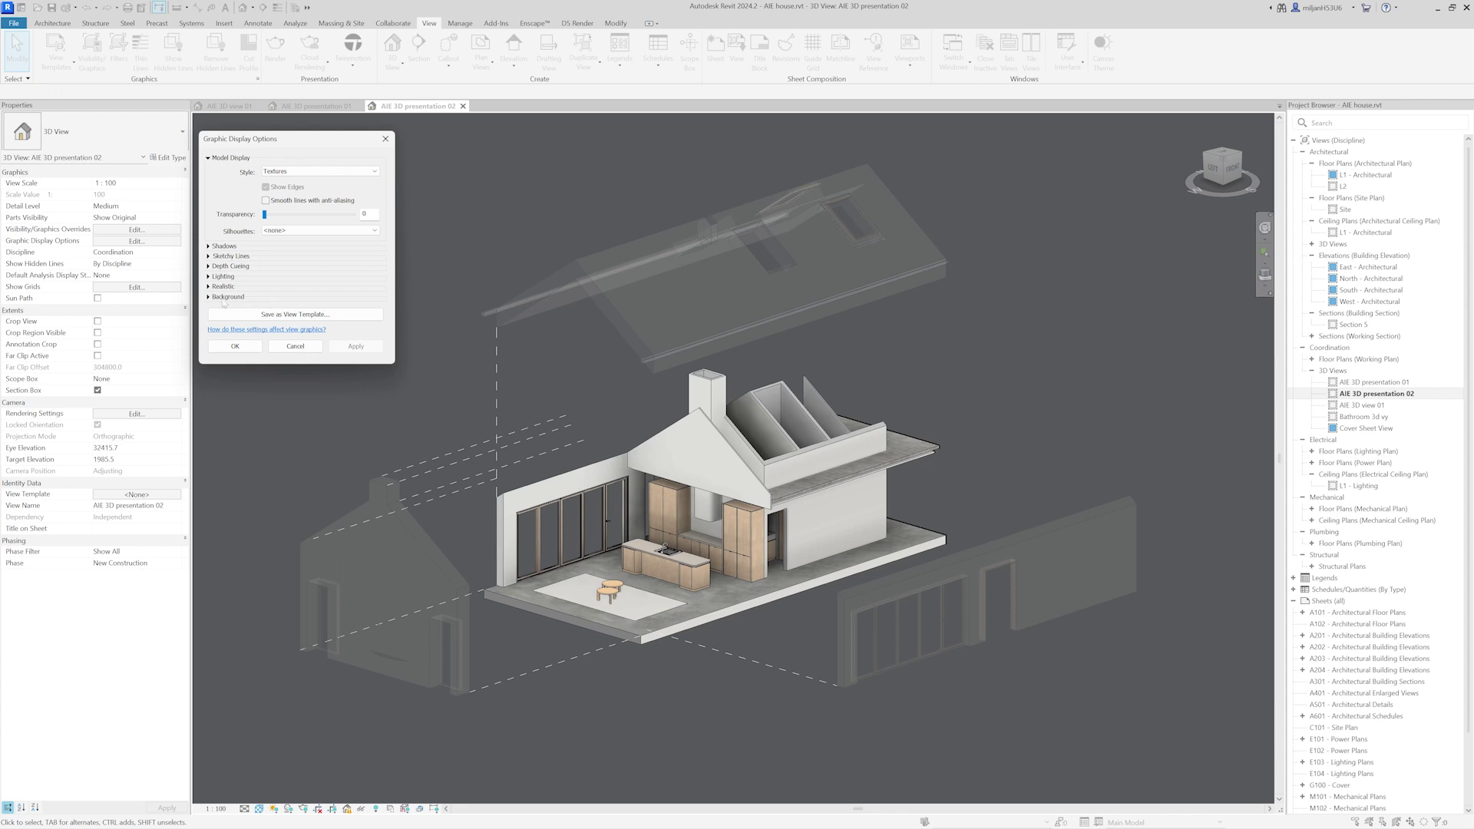
click(209, 296)
click(279, 330)
click(221, 309)
click(343, 382)
click(279, 331)
click(221, 310)
key(Escape)
click(277, 334)
click(221, 310)
click(344, 383)
click(355, 417)
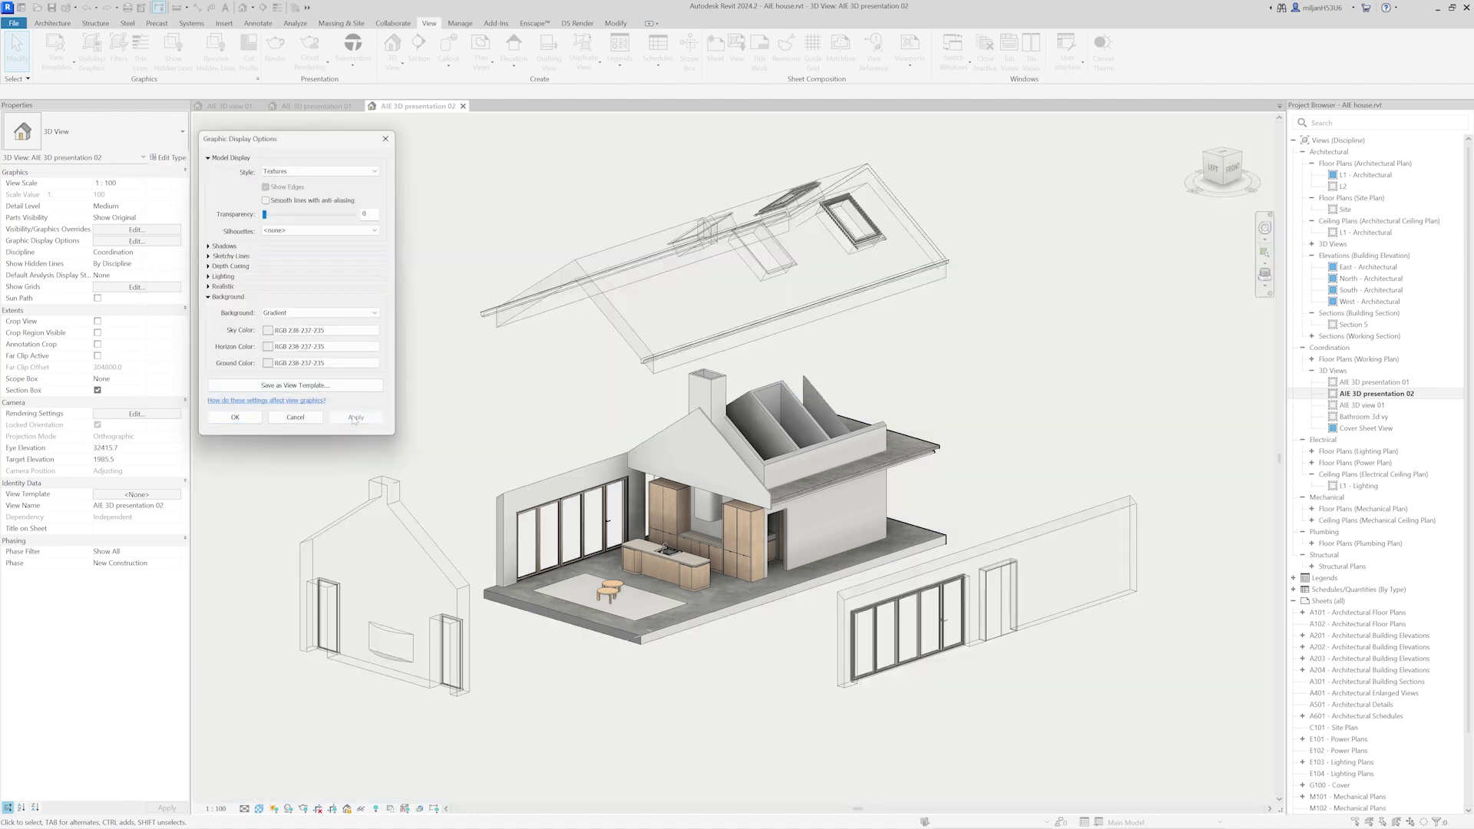
click(235, 417)
Override the line color of the Displacement Path annotation category with the dark gray custom color RGB 088-089-091 and save the overrides
key(v)
key(v)
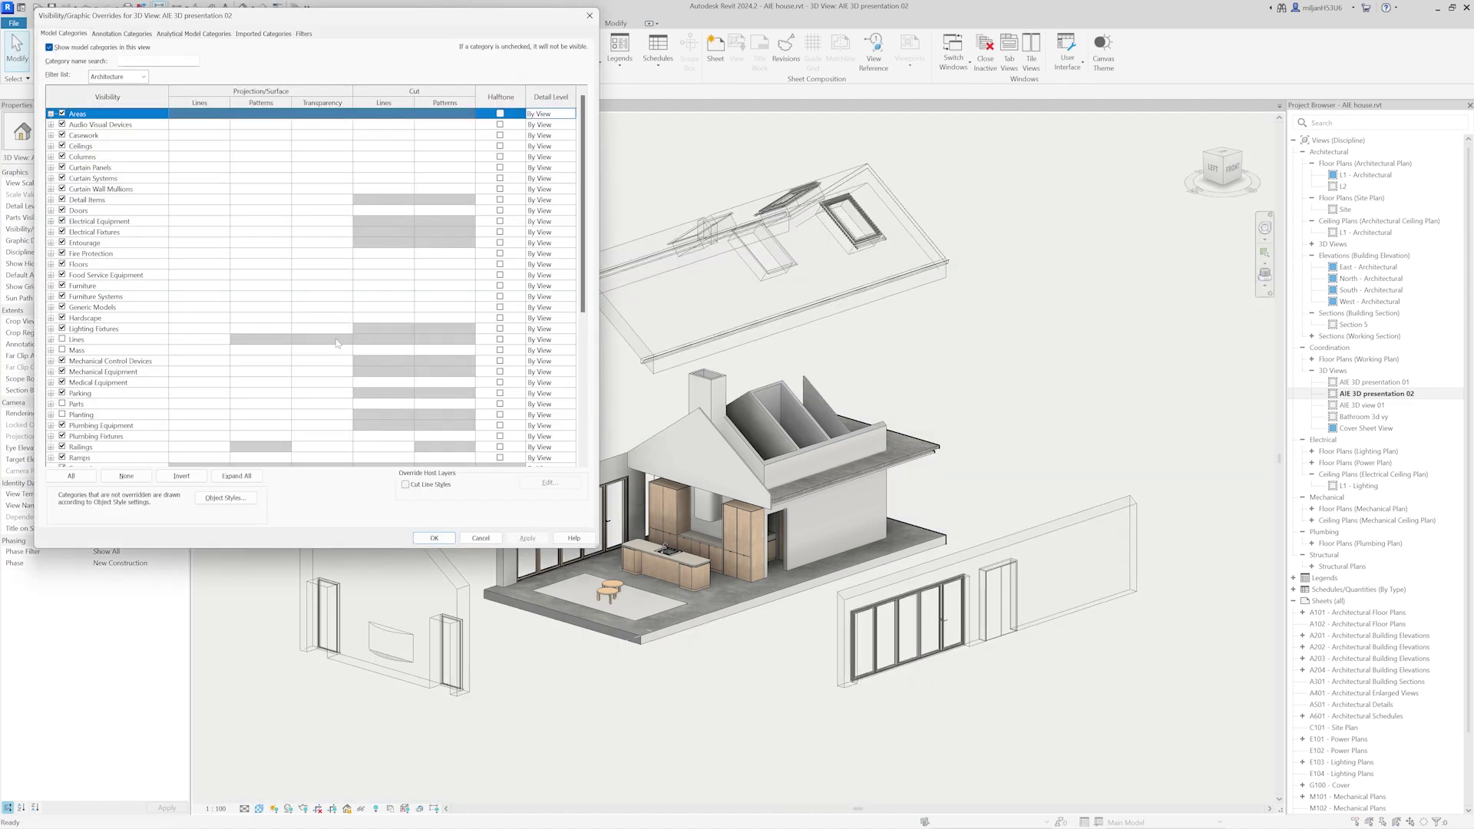
click(123, 33)
click(214, 296)
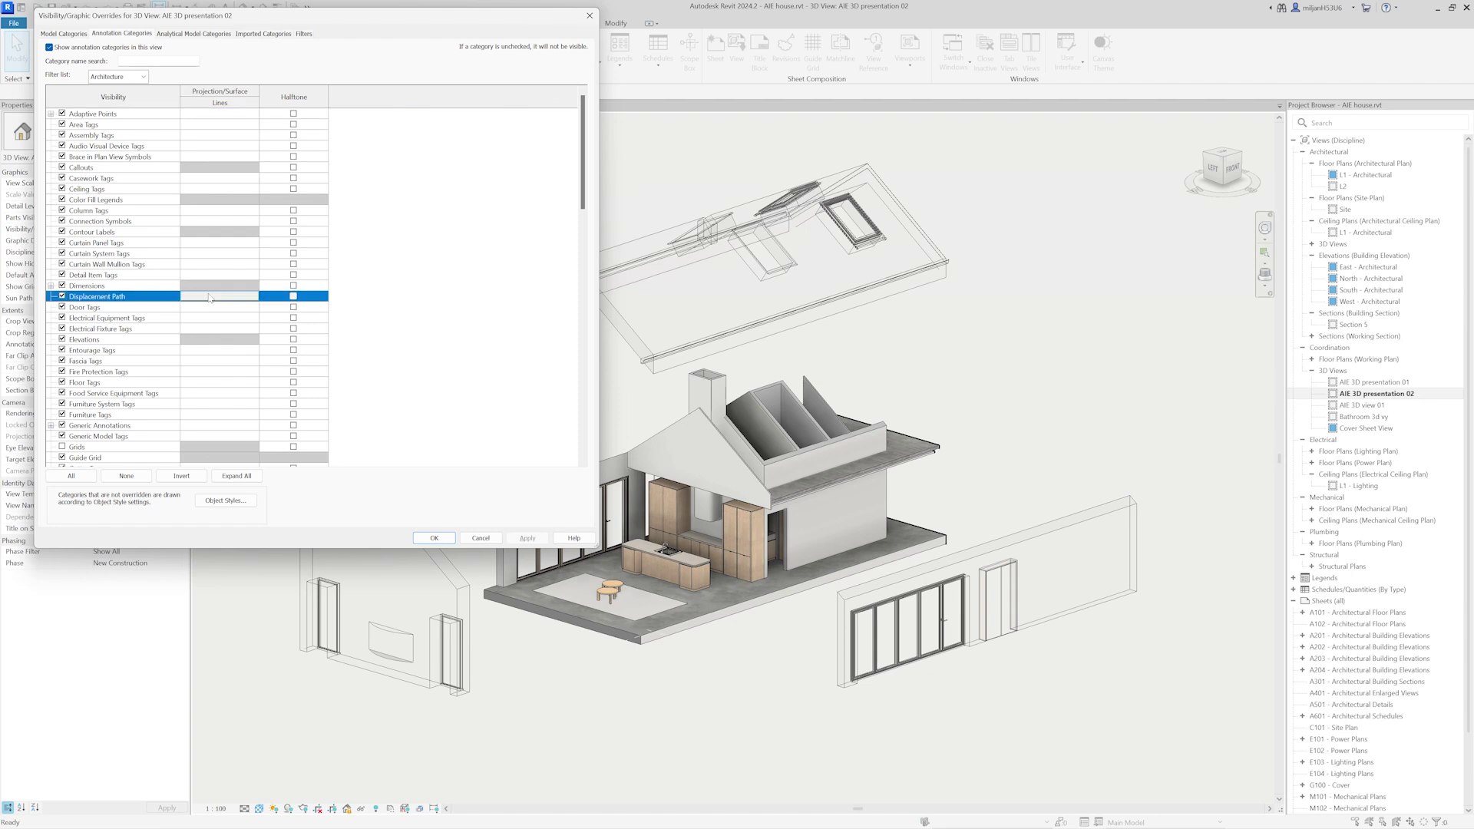
click(214, 296)
click(290, 280)
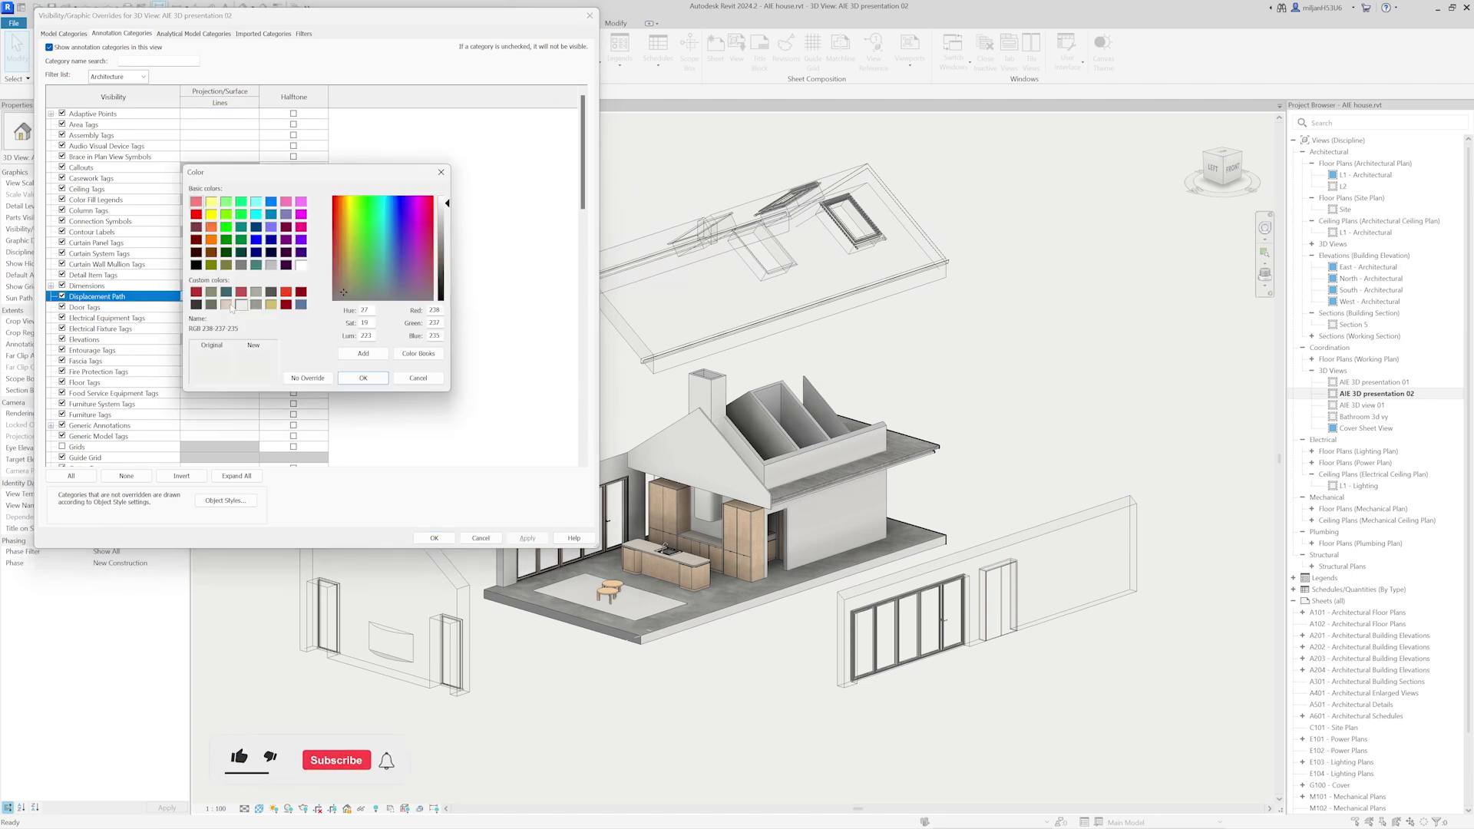
click(271, 292)
click(360, 378)
click(346, 324)
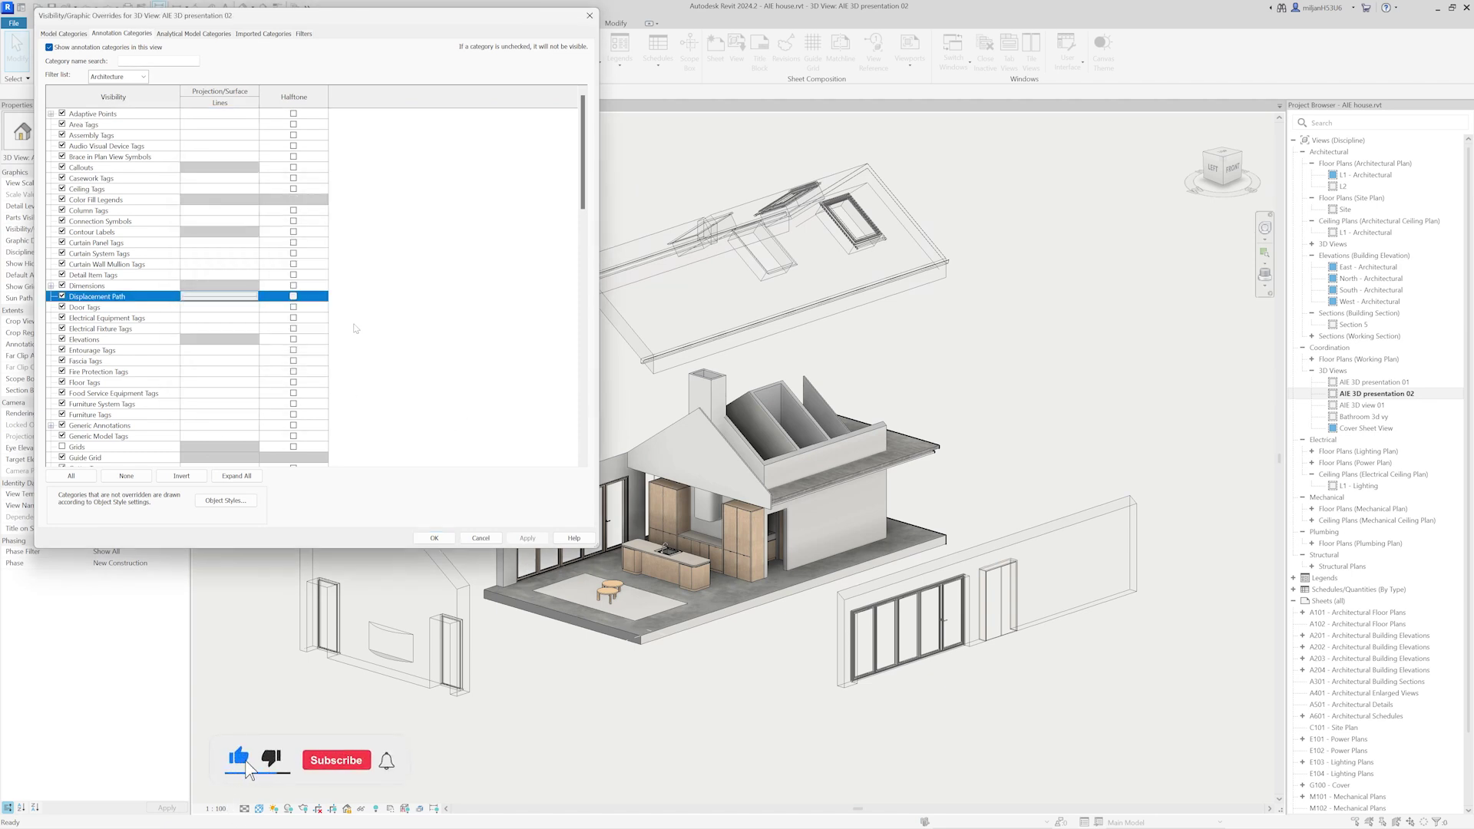
click(444, 539)
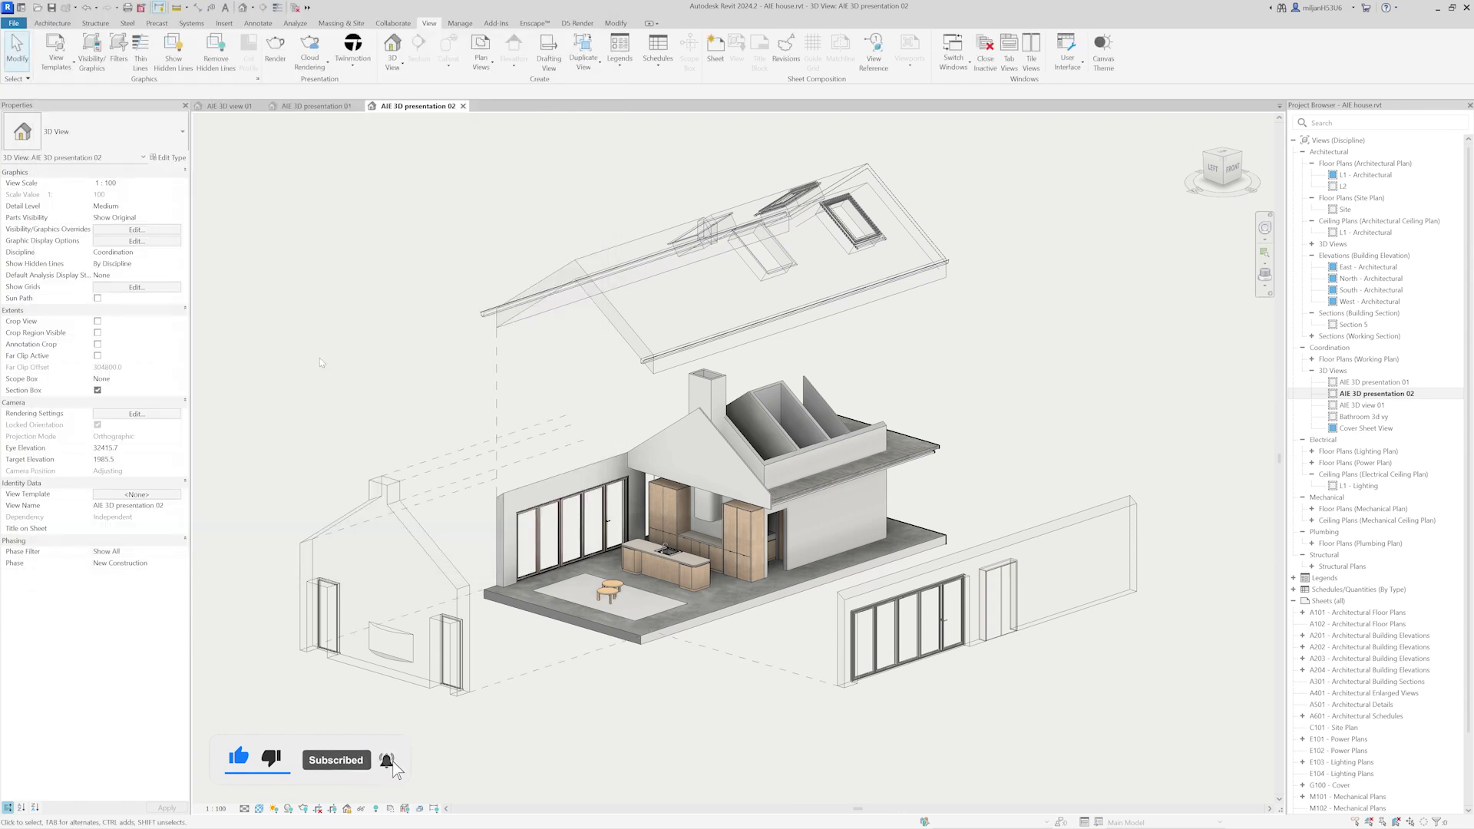
Set the surface transparency of the AIE transparent filter to 62% and apply it to the view
key(v)
key(v)
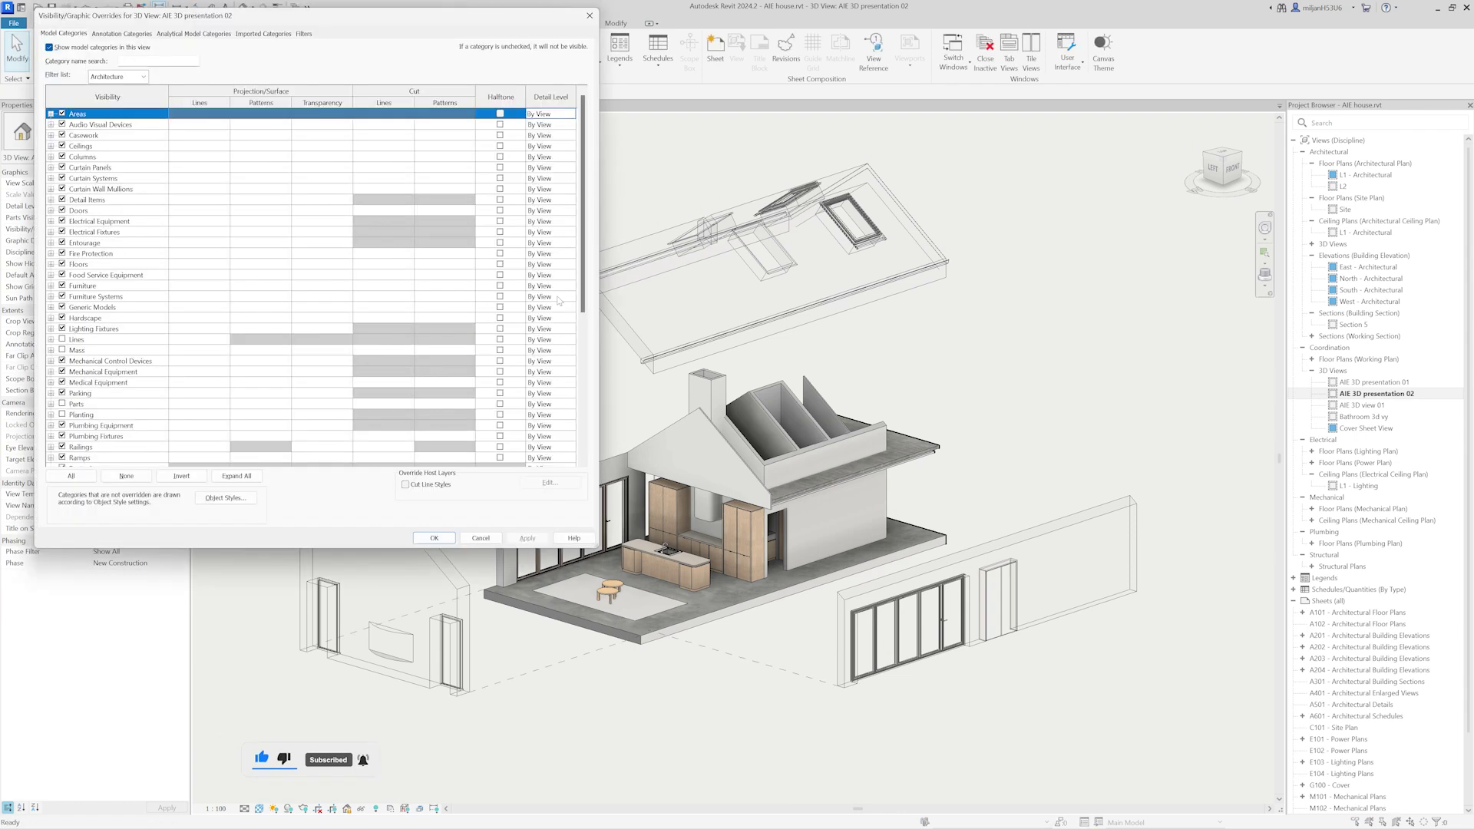
drag(295, 19, 278, 20)
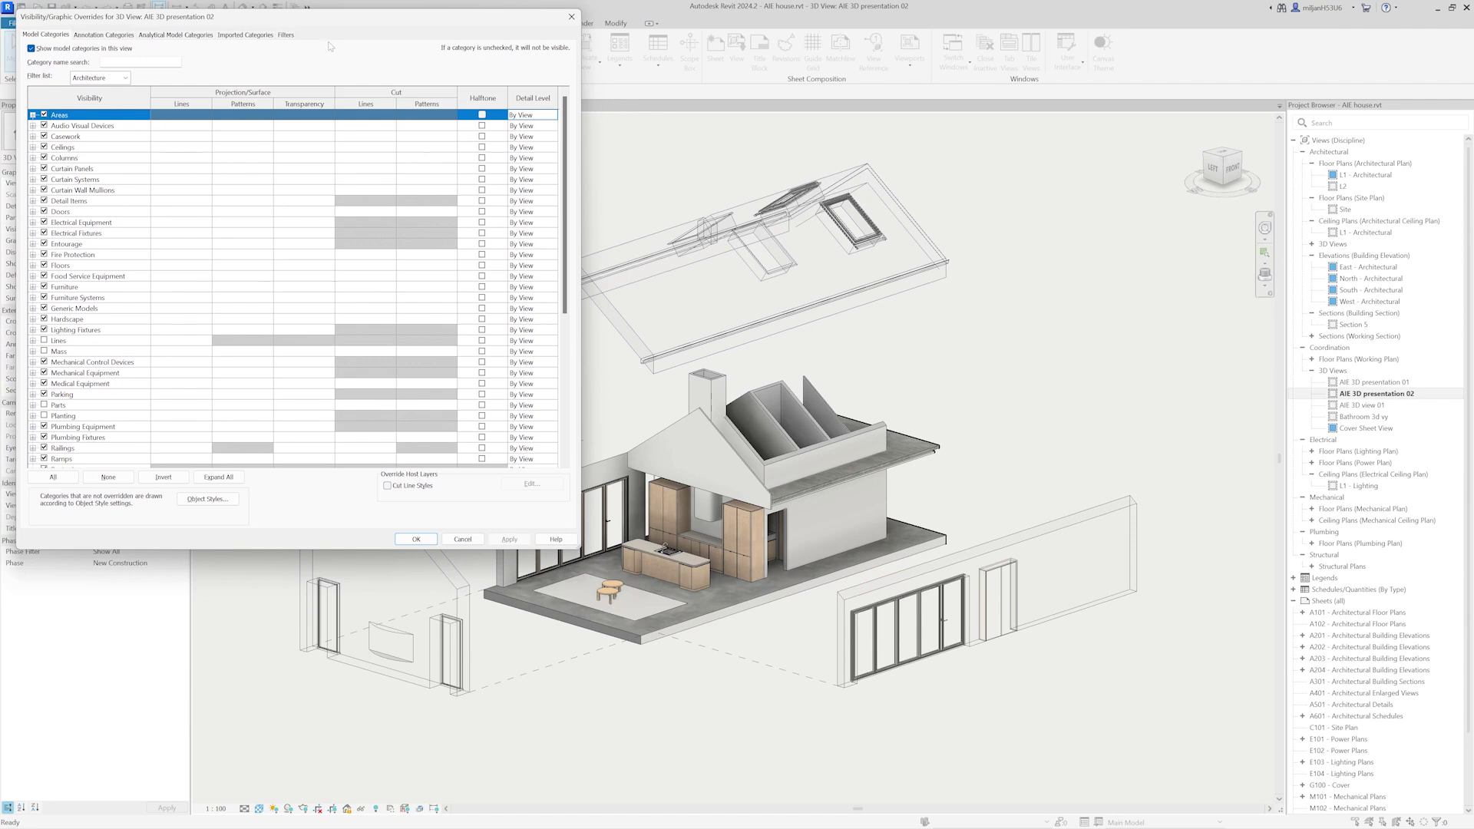
click(287, 35)
click(367, 97)
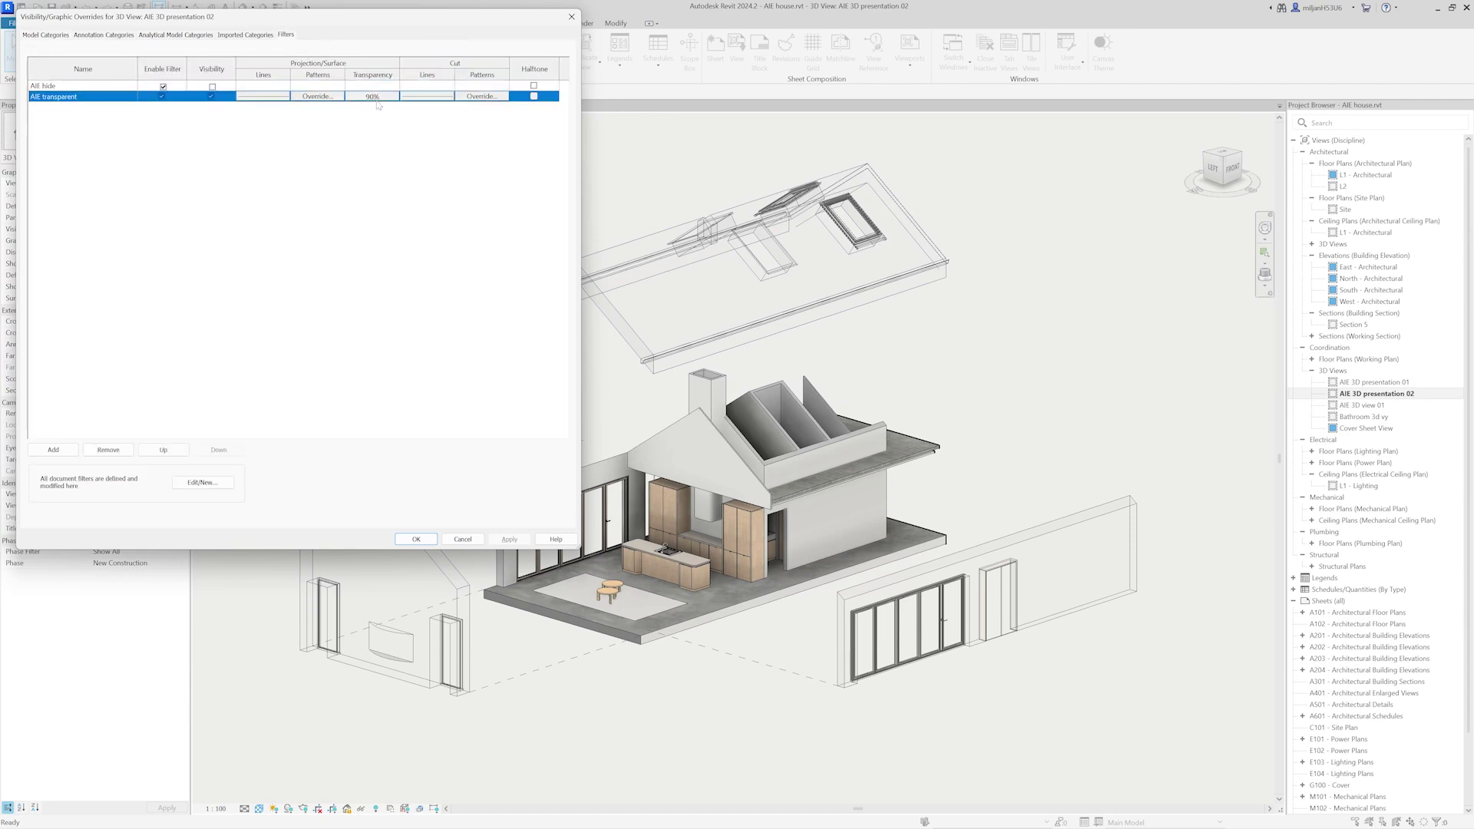
click(372, 97)
drag(331, 284, 319, 284)
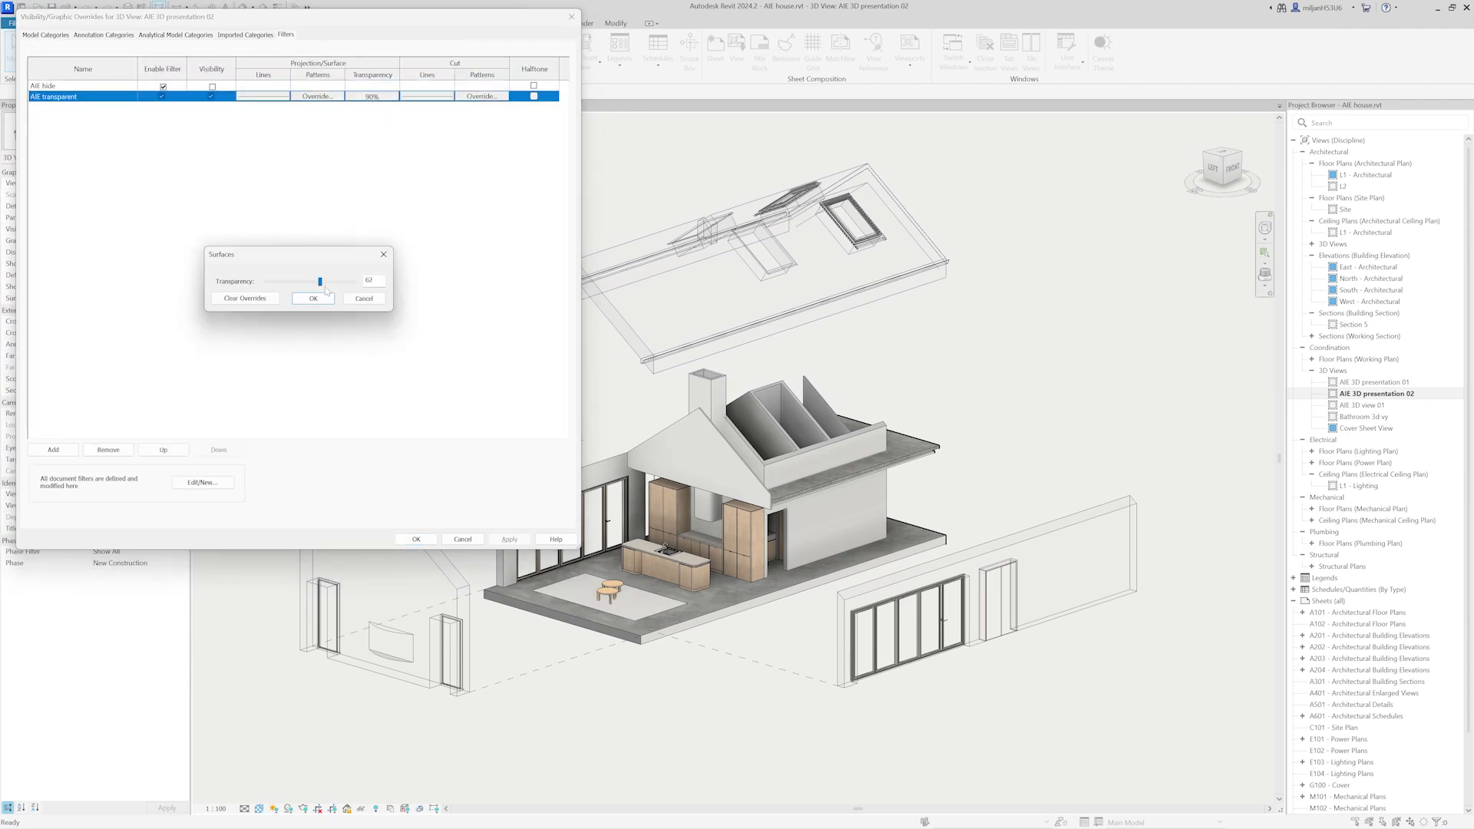
click(317, 298)
click(509, 540)
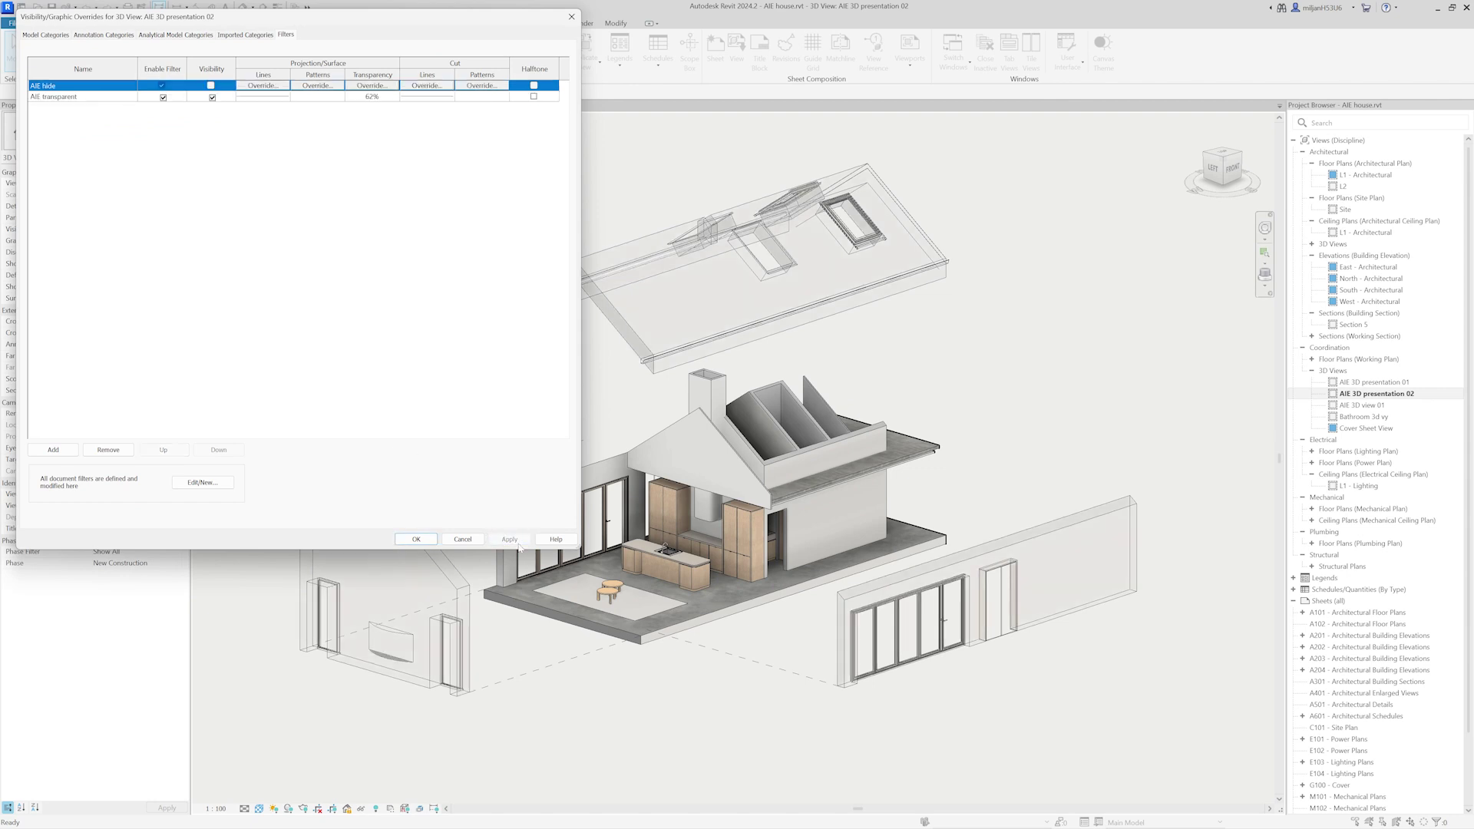
Lower the AIE transparent filter's surface transparency slightly below 62% and save the view overrides
click(370, 97)
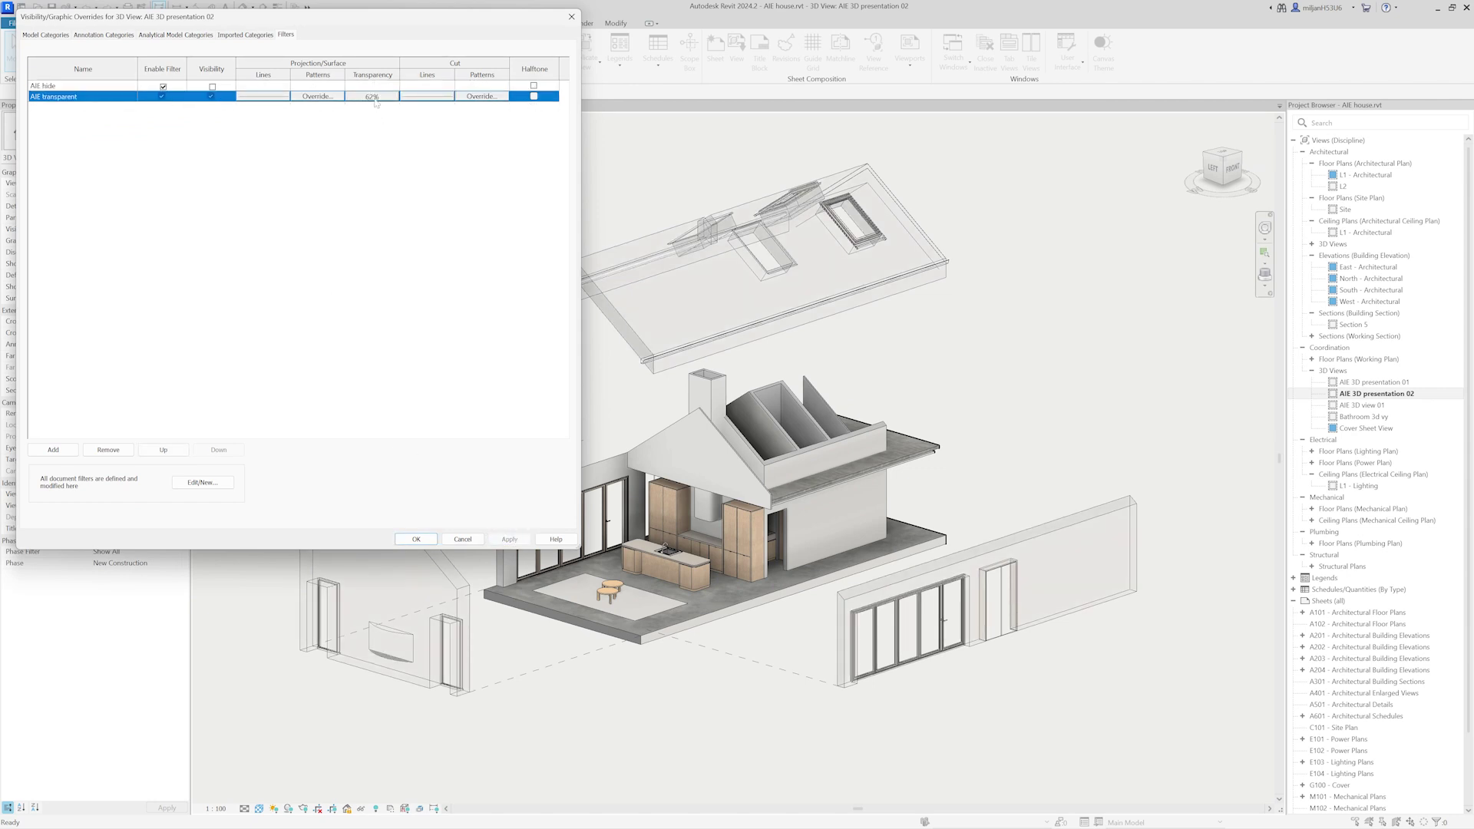
click(374, 98)
drag(320, 283, 311, 284)
click(317, 298)
click(510, 539)
click(417, 539)
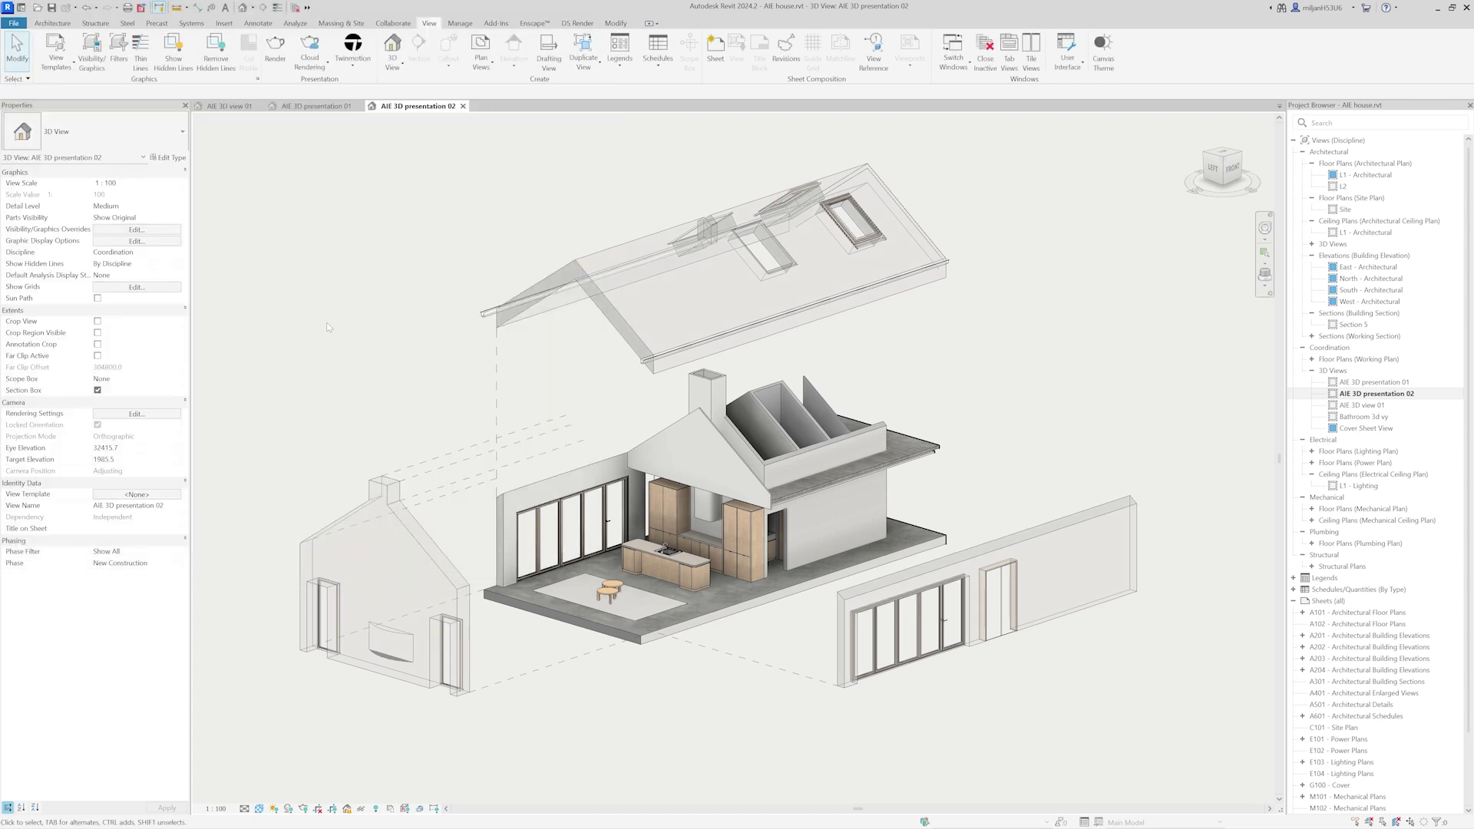
Duplicate the AIE 3D presentation 02 view with detailing and rename the copy AIE 3D presentation 03
scroll(831, 341, down, 1)
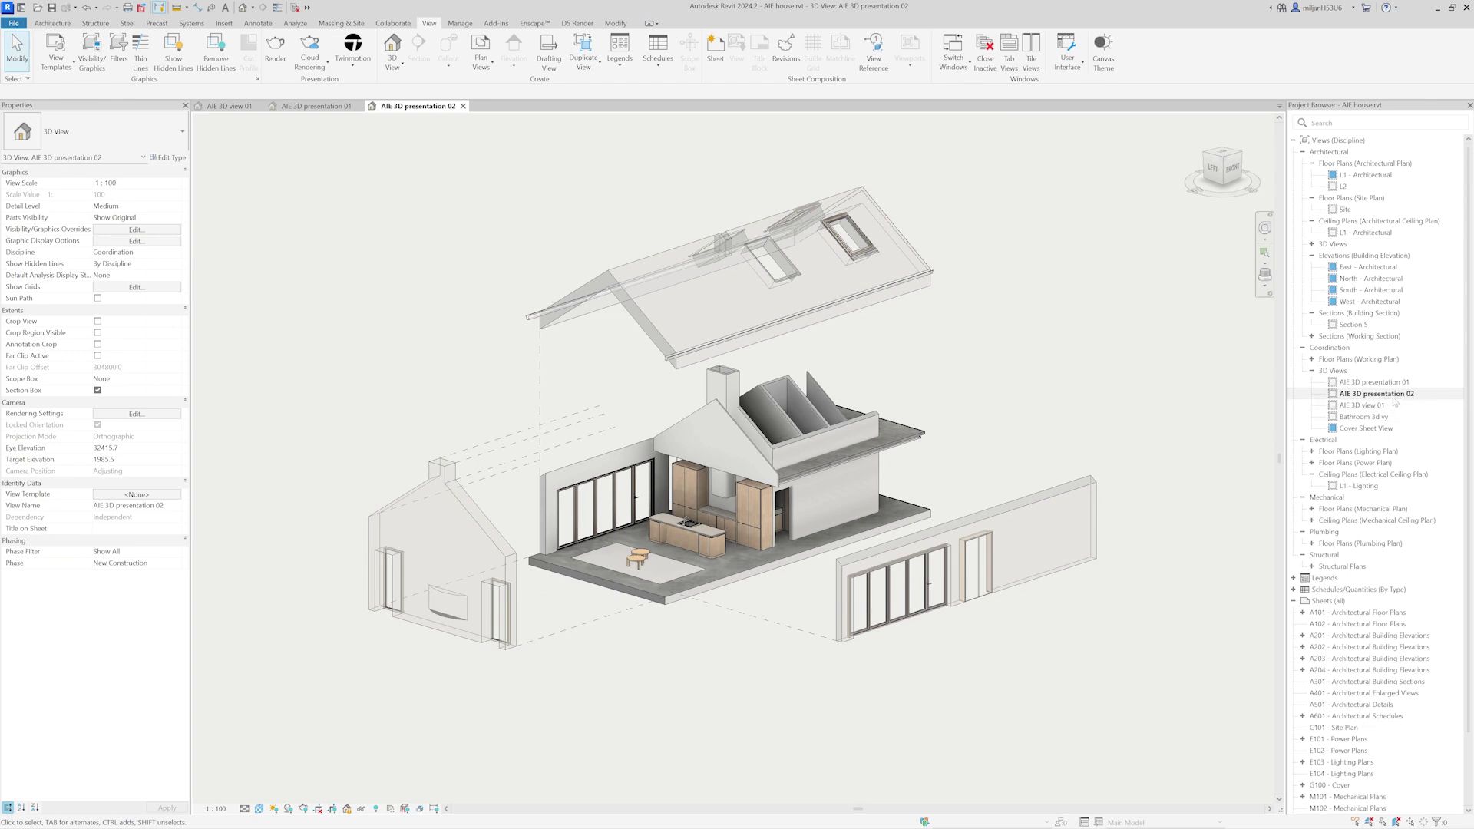
right_click(1393, 396)
mouse_move(1352, 554)
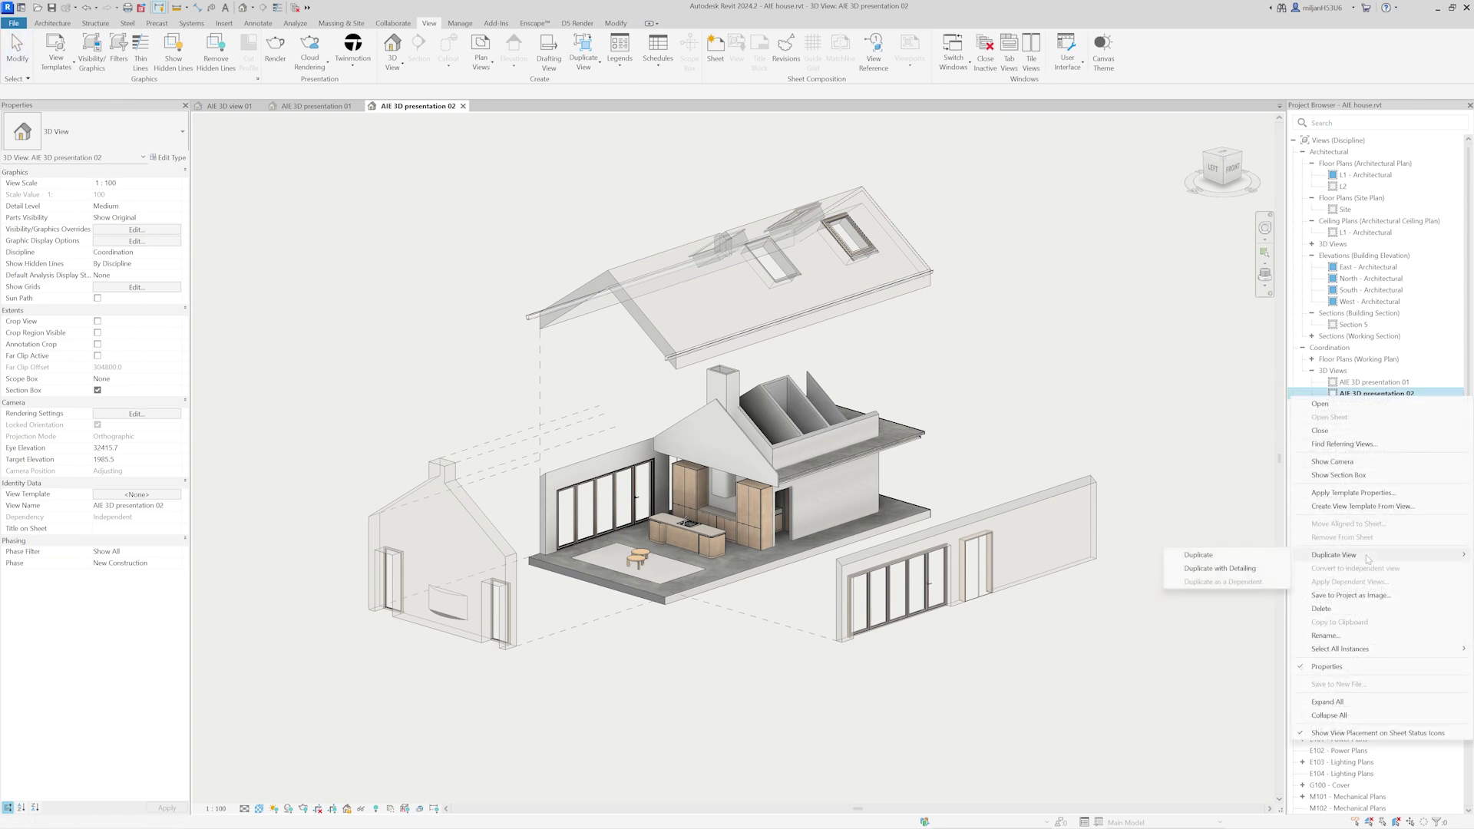
click(1248, 569)
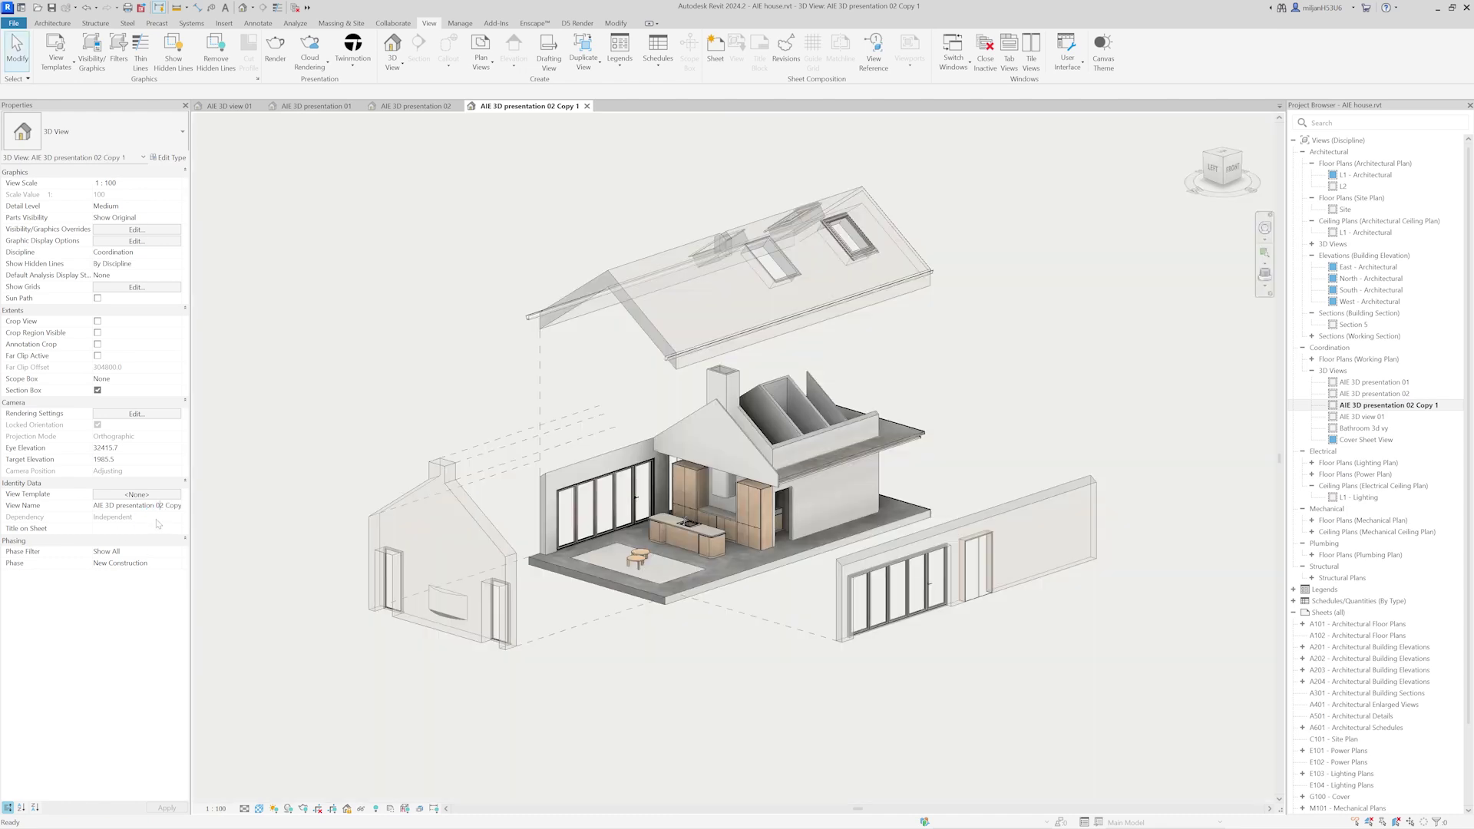
click(158, 505)
text(AIE 3D presentation 03)
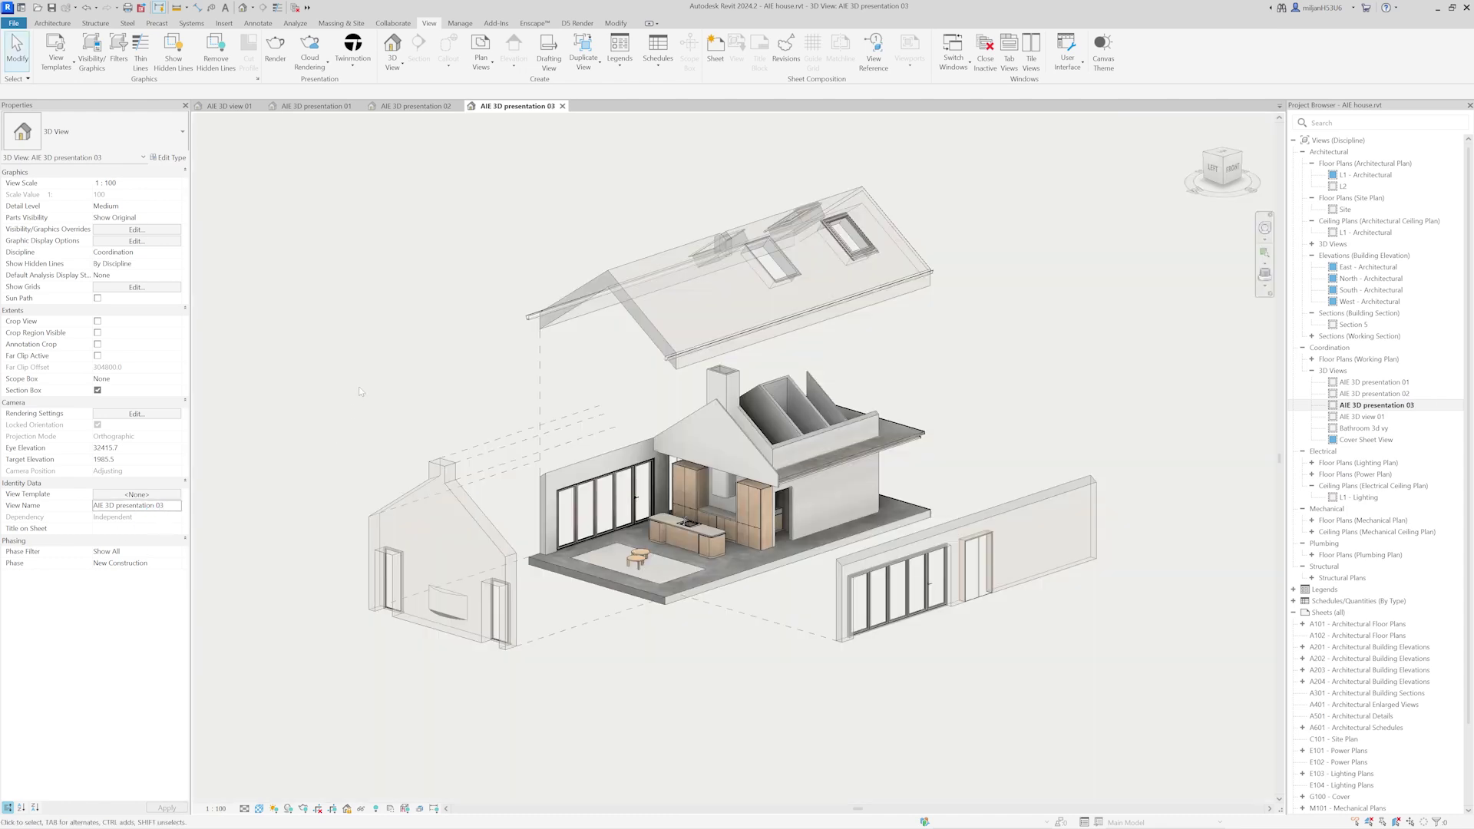
Set the sky color of the AIE 3D presentation 03 view's gradient background to the mustard yellow custom color RGB 208-189-112
click(137, 240)
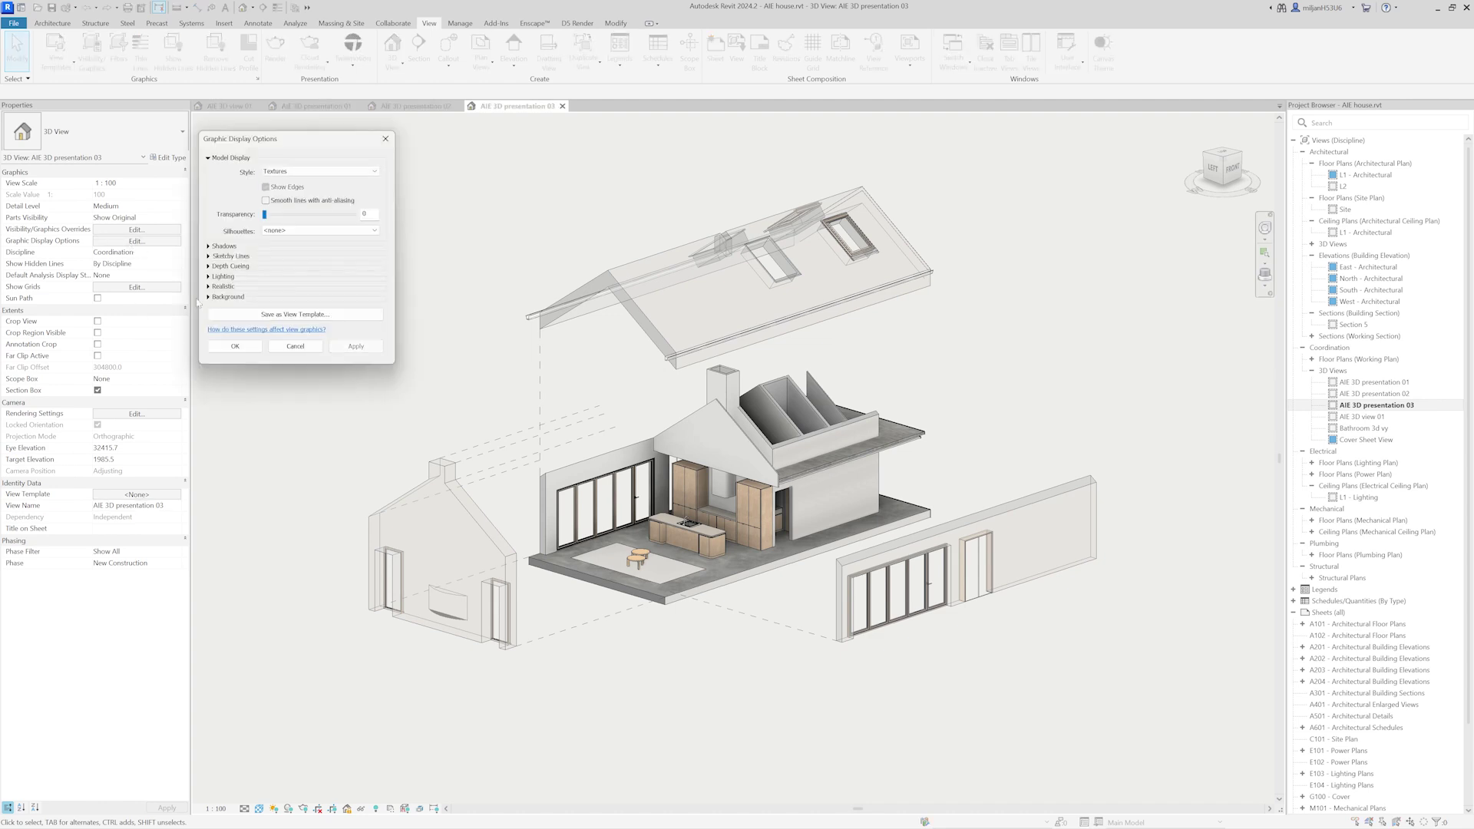
click(208, 297)
click(298, 331)
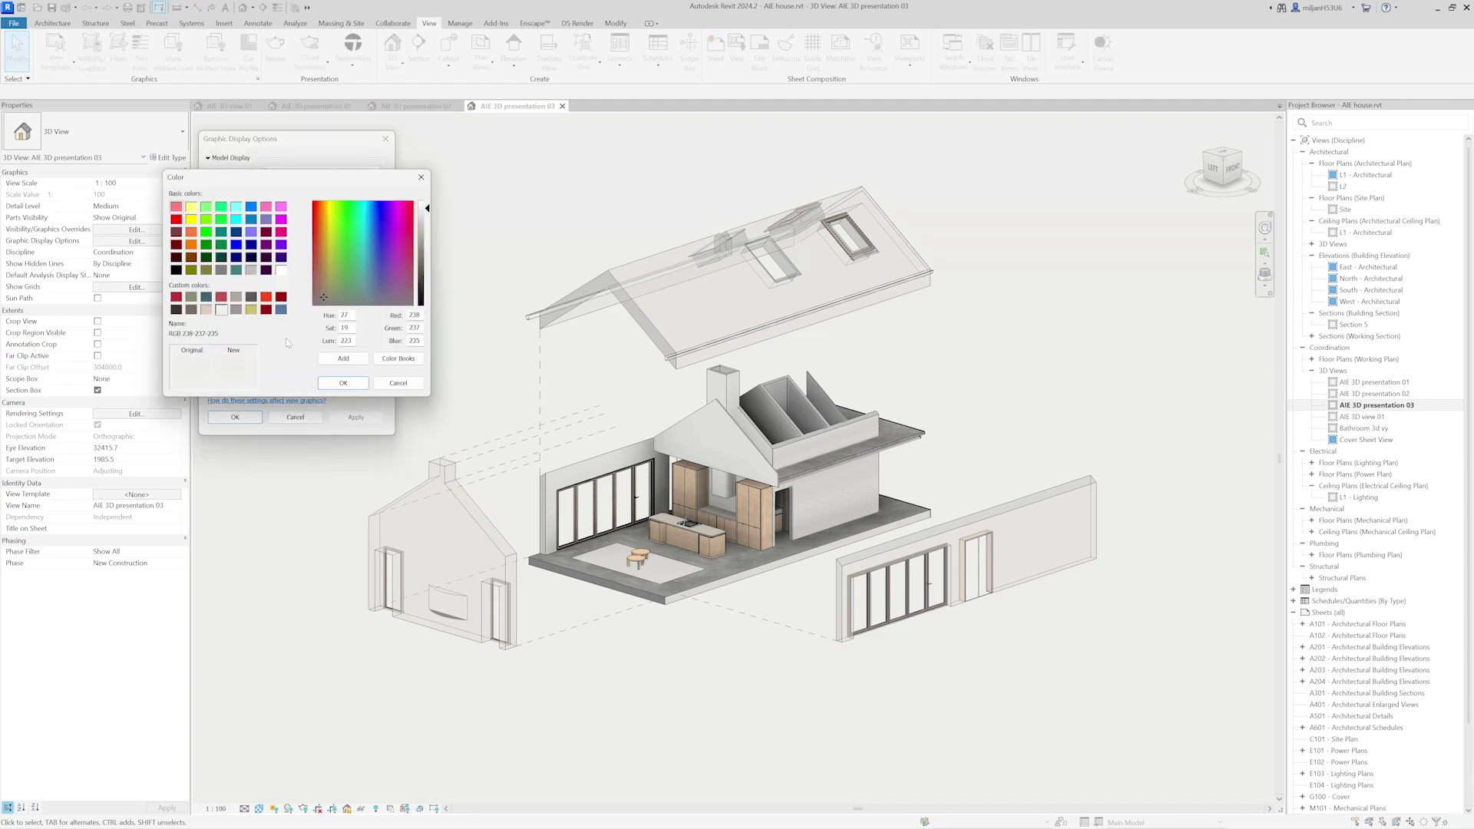
click(251, 310)
key(Return)
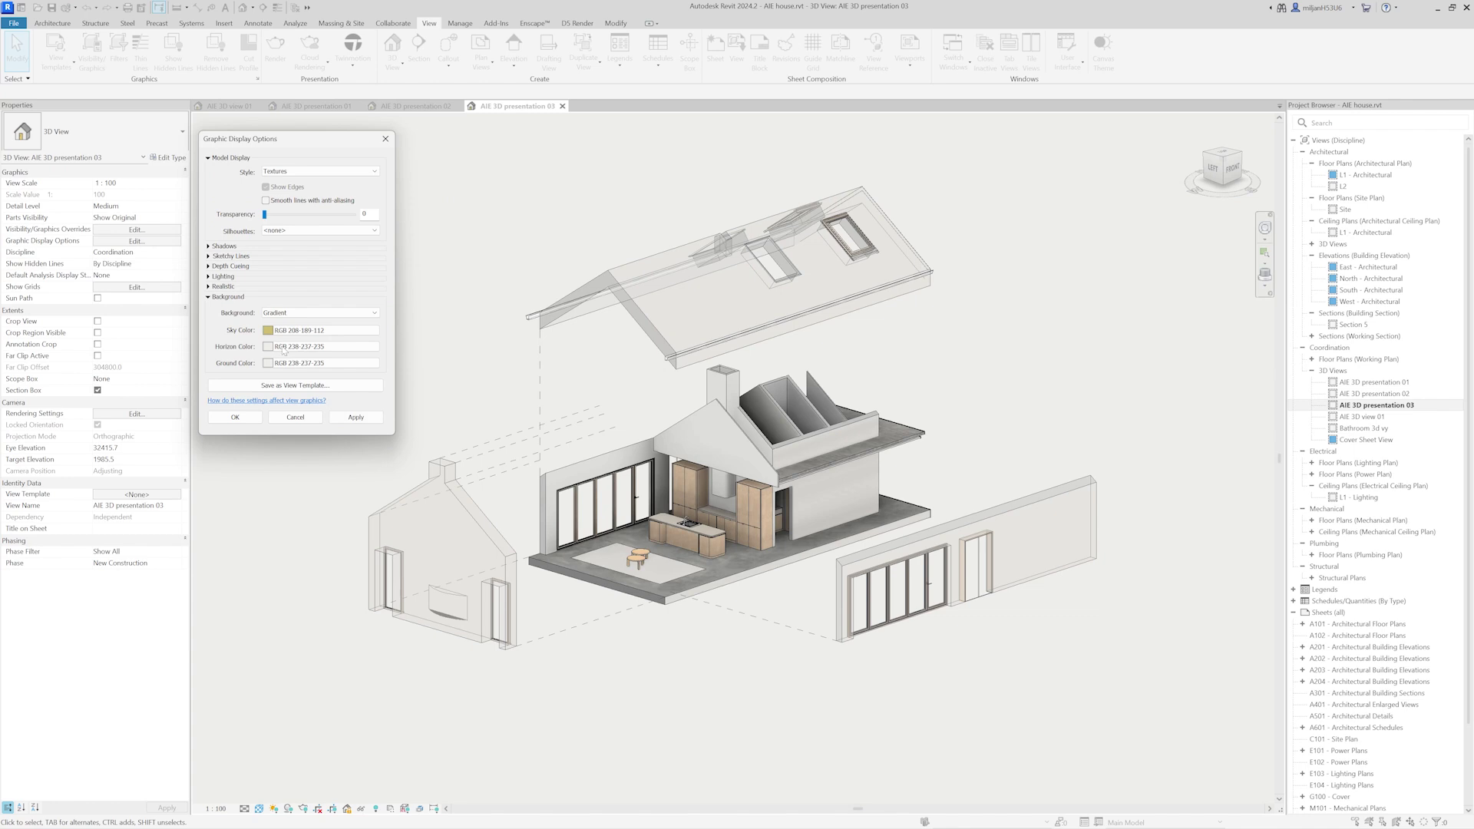
Set the gradient background's horizon and ground colors to the same mustard yellow custom color and apply the display options
click(284, 347)
click(251, 309)
key(Return)
click(284, 362)
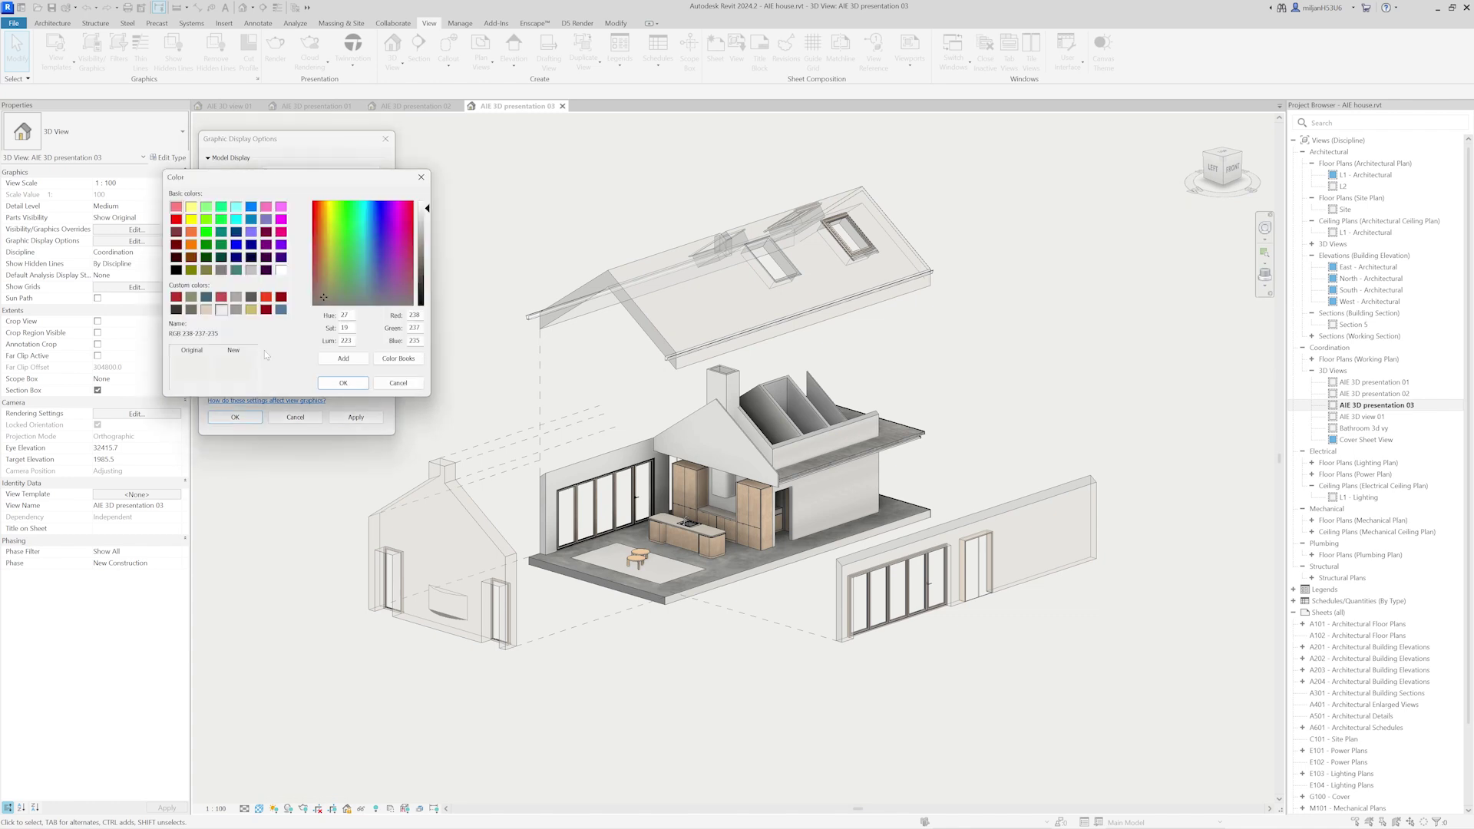
click(251, 310)
key(Return)
click(235, 417)
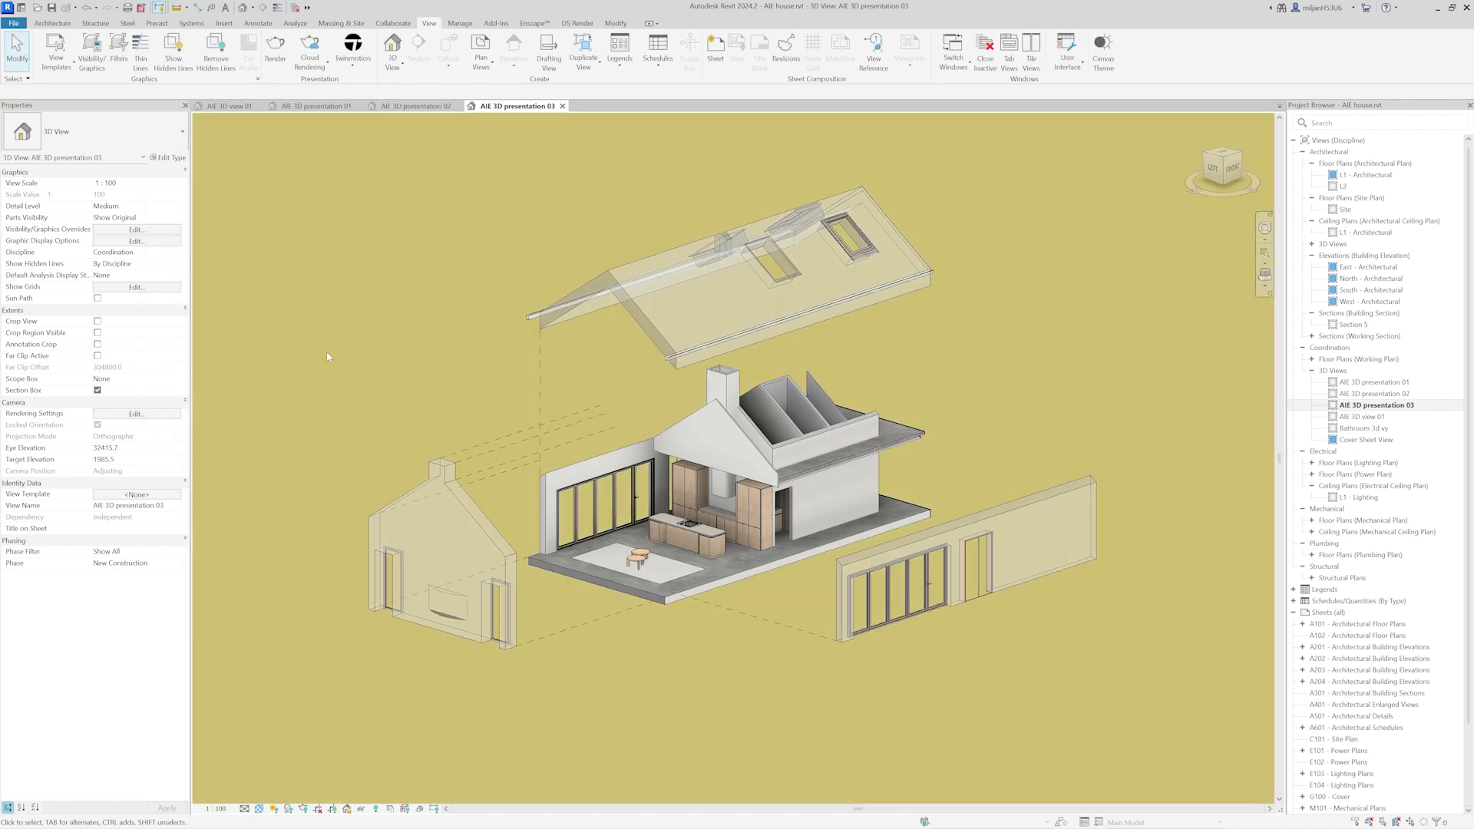
Override the projection line color of the AIE transparent filter with the slate blue custom color
key(v)
key(v)
click(286, 34)
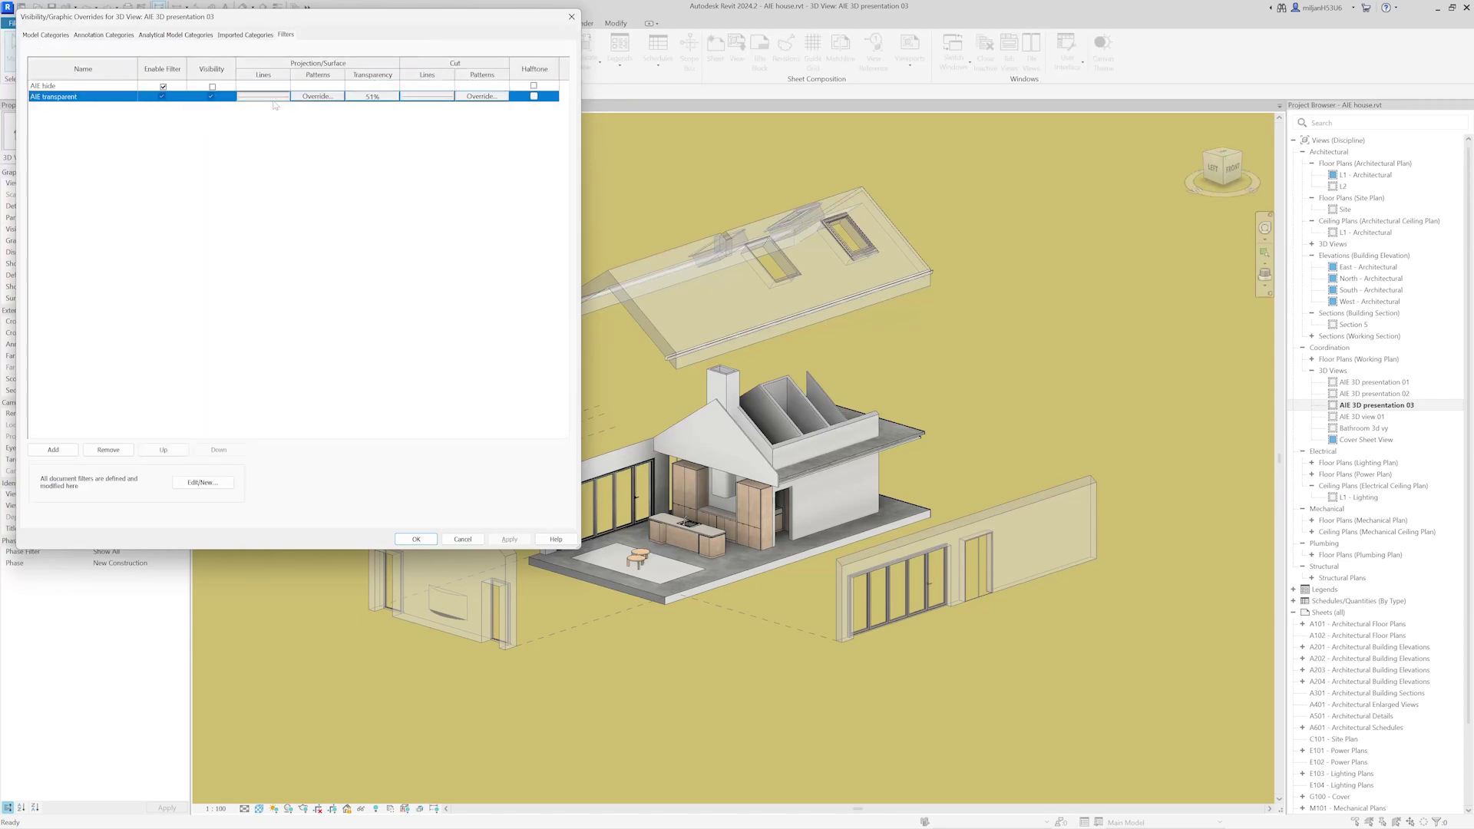
click(265, 97)
click(286, 278)
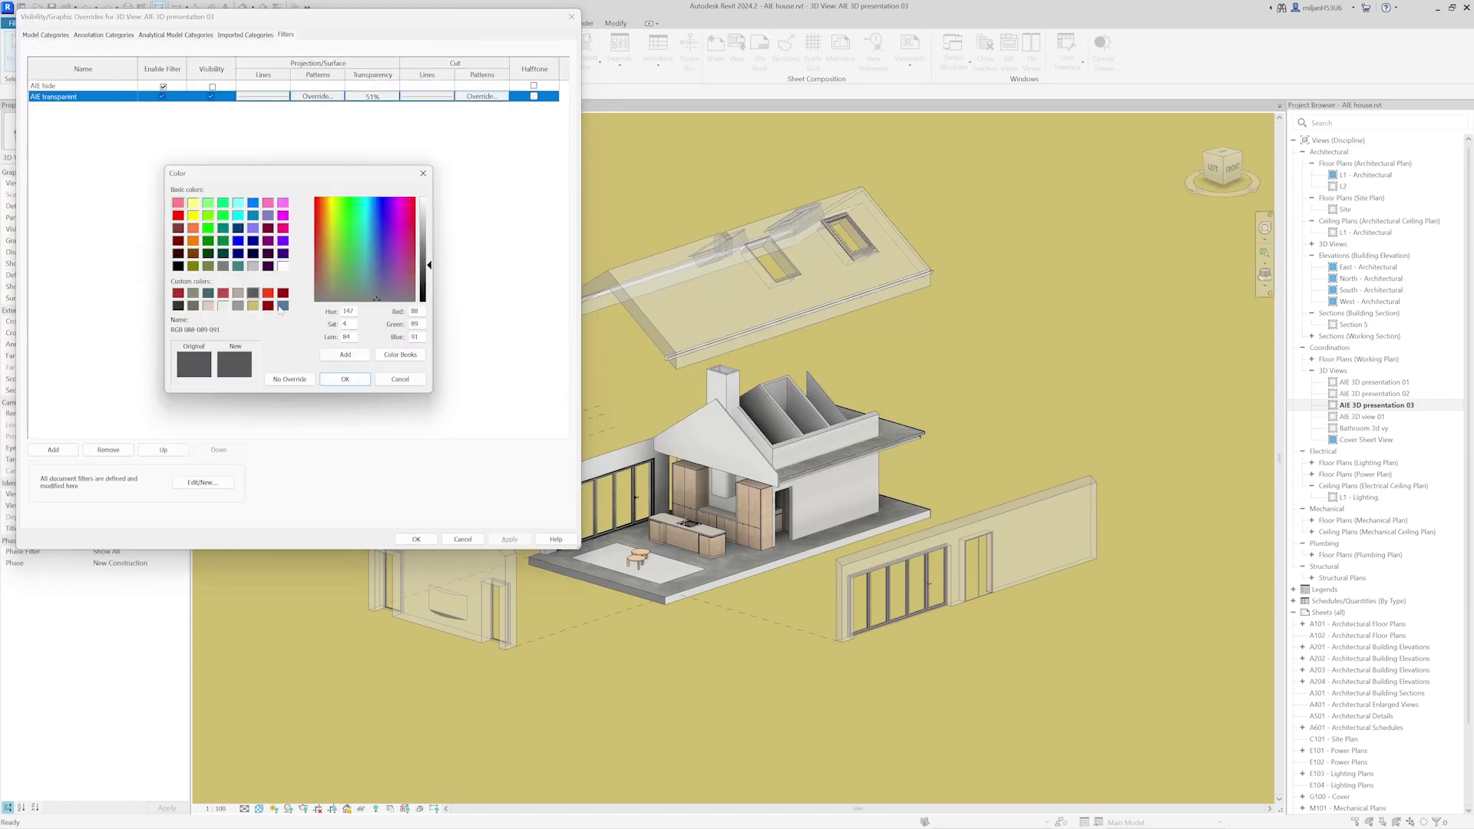
click(208, 293)
click(345, 380)
key(Return)
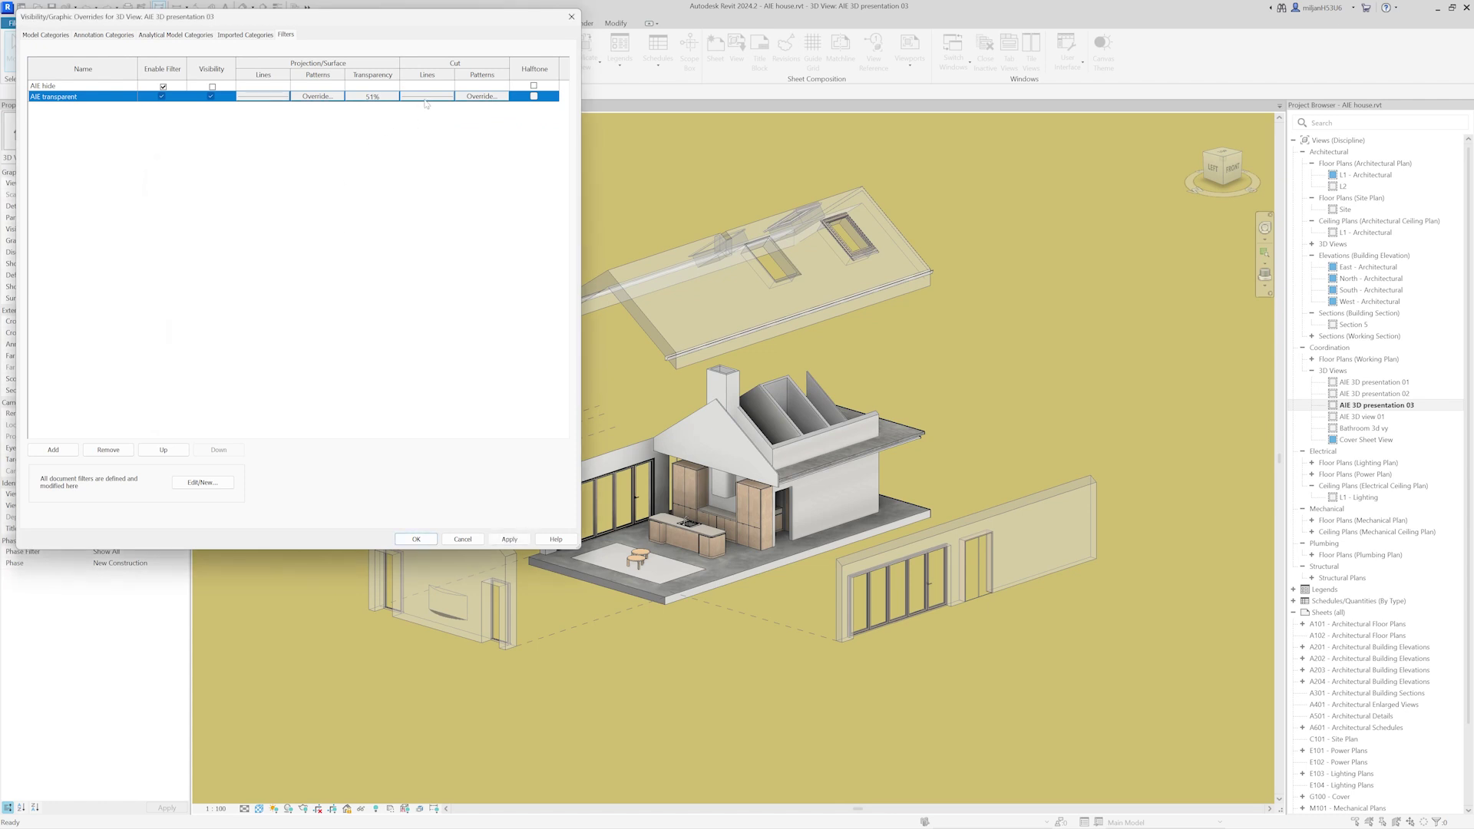
Override the cut line color of the AIE transparent filter with the same slate blue and save the view overrides
click(425, 97)
click(322, 279)
click(208, 294)
click(345, 379)
click(329, 325)
key(Return)
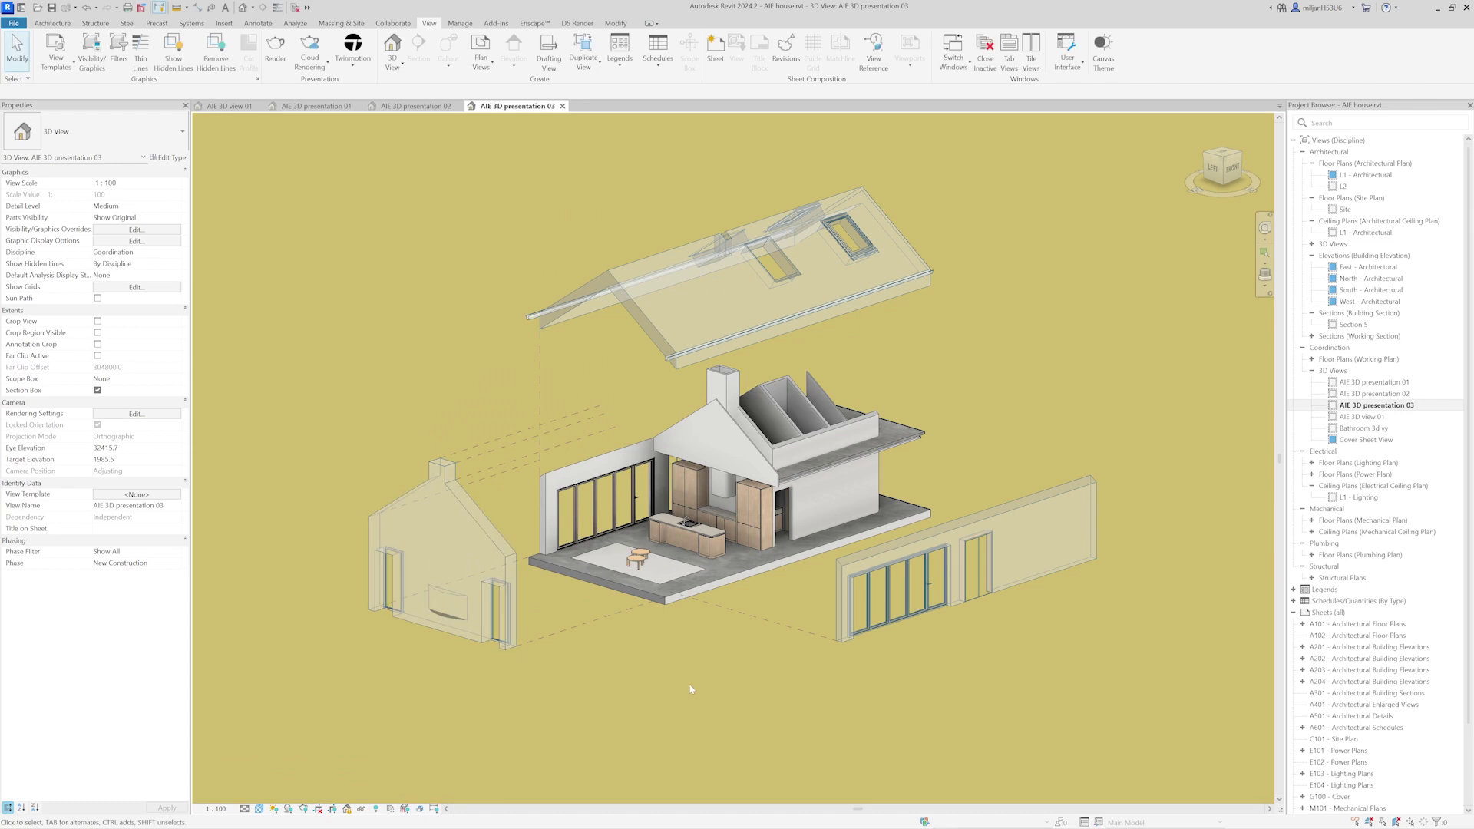